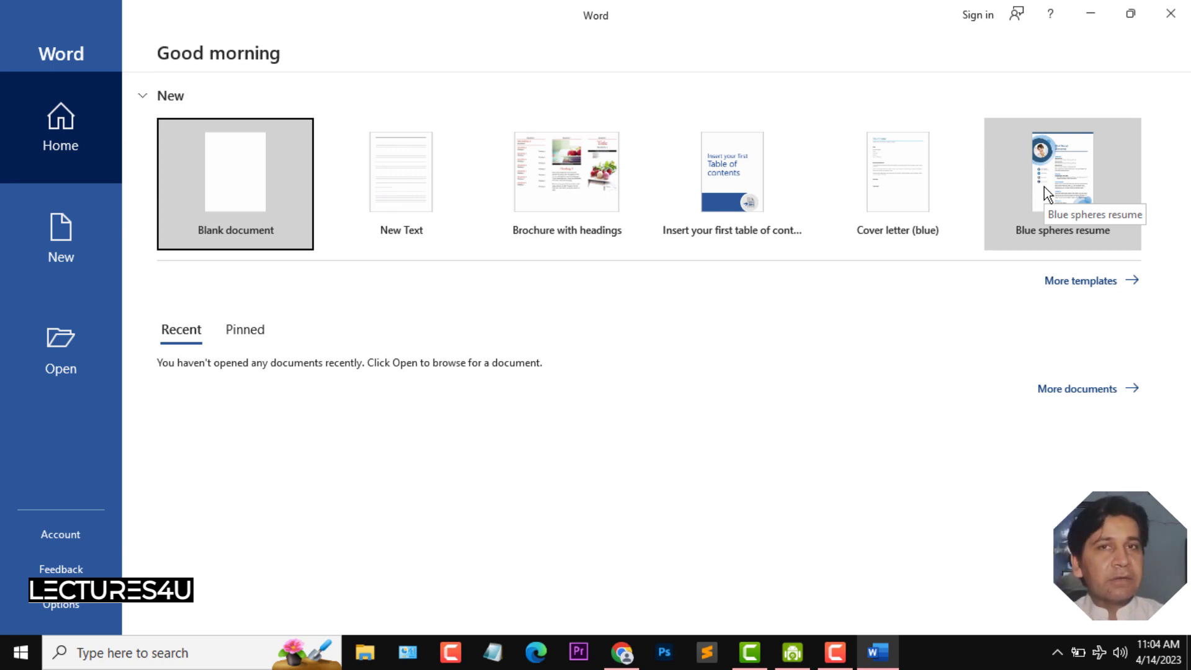
- Create a new blank document and dismiss the licence notice bar
click(60, 231)
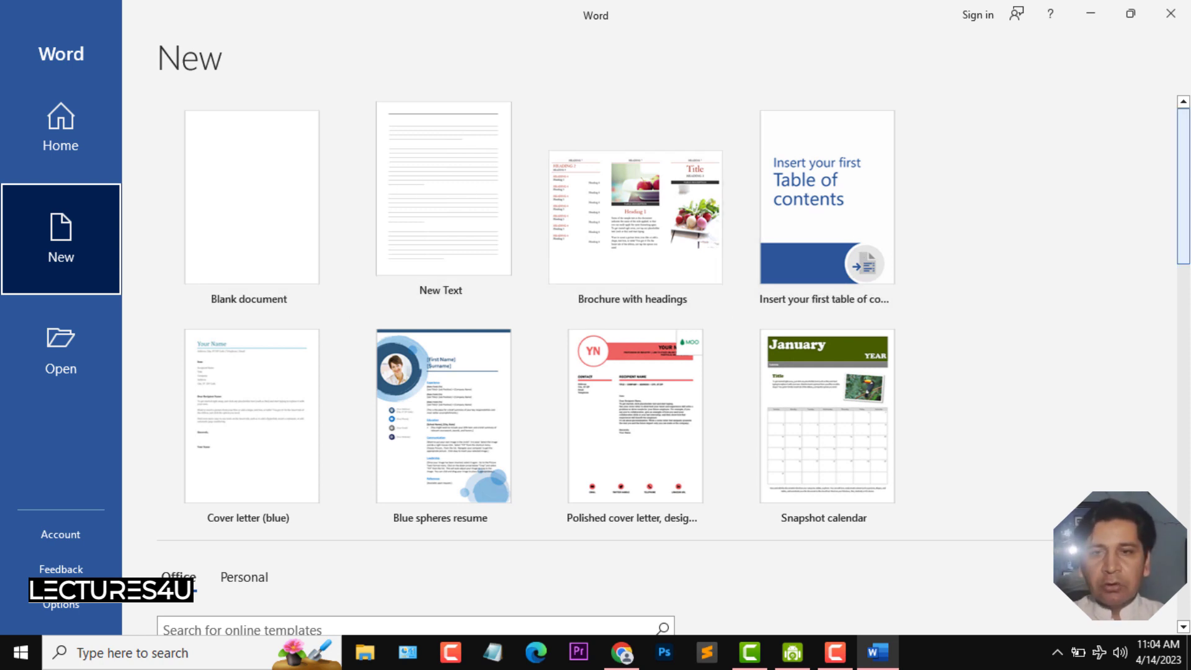
drag(1184, 178, 1185, 245)
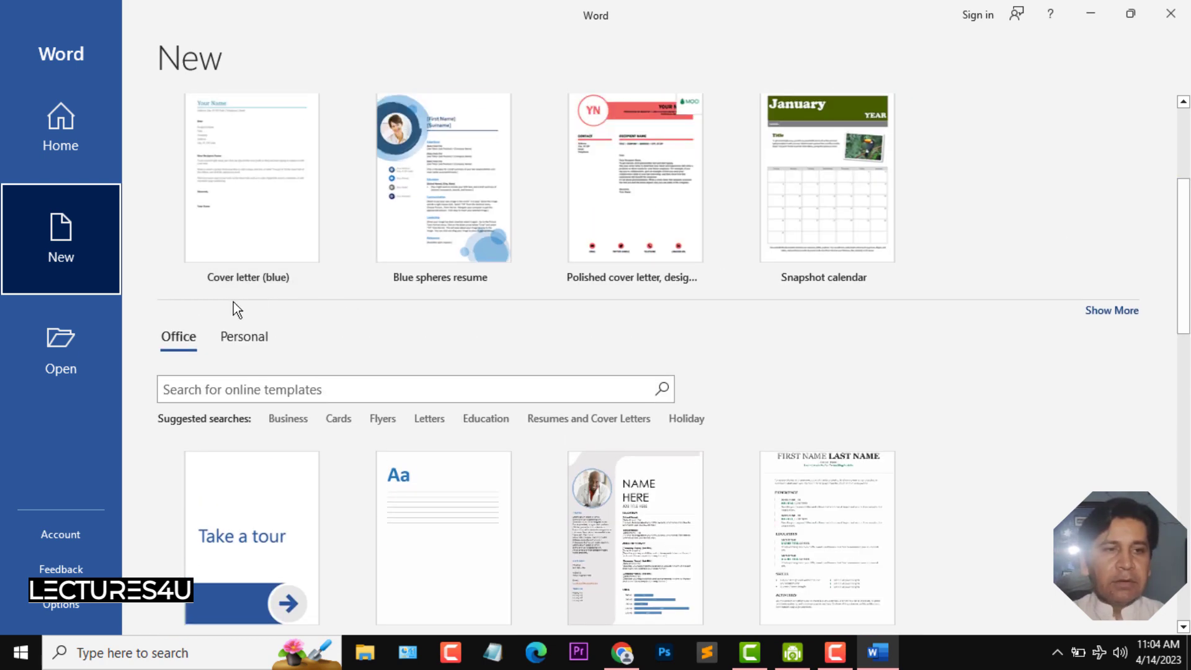
click(52, 342)
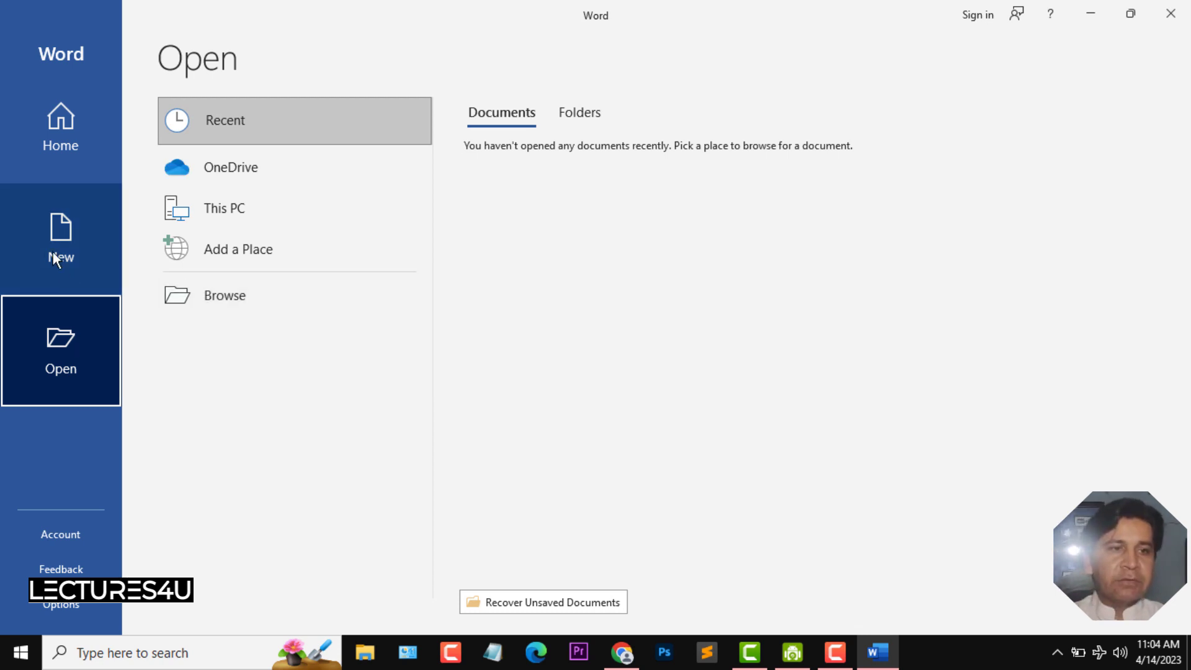
click(58, 232)
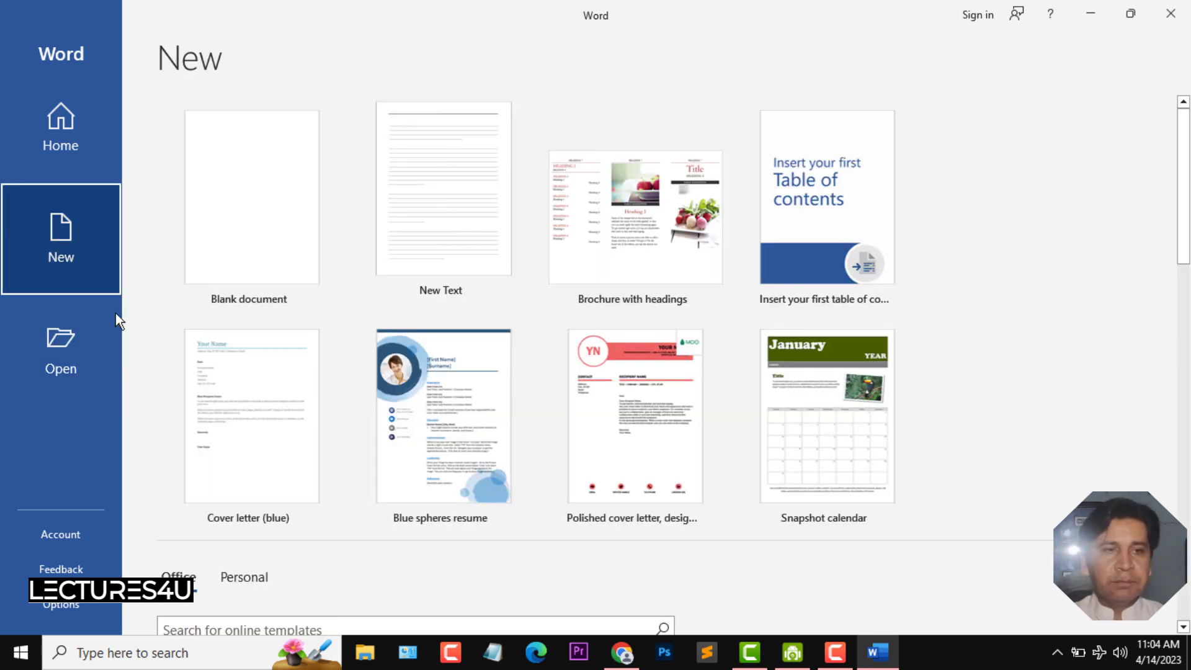
click(244, 236)
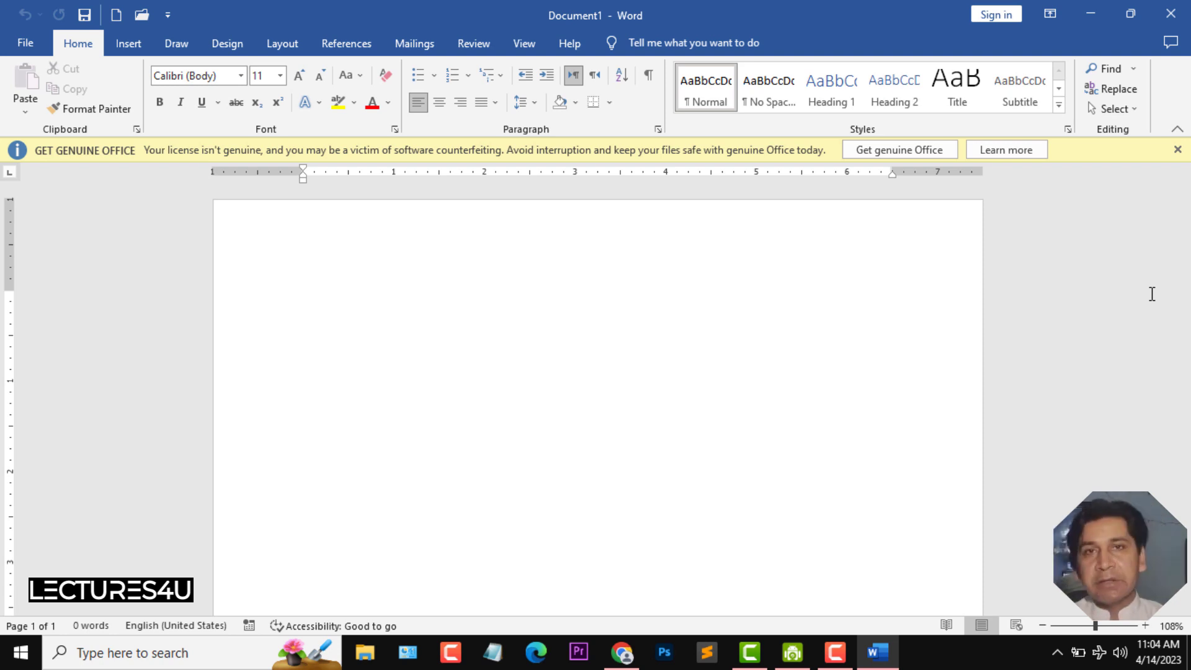
click(1177, 149)
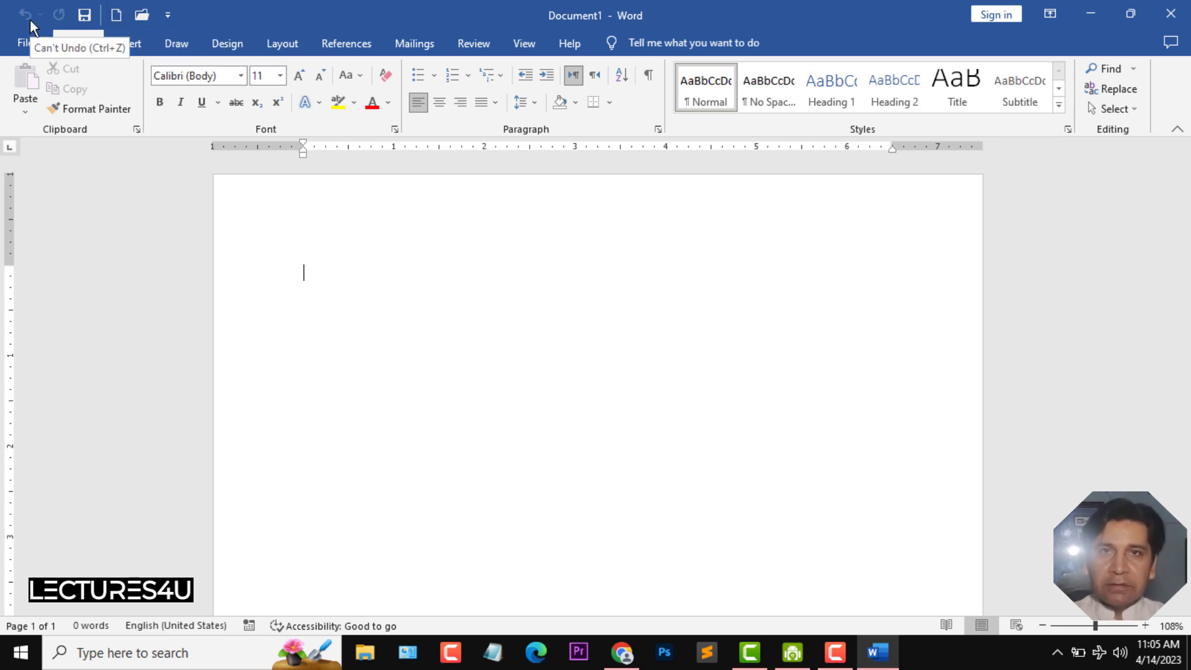
- Add Email to the Quick Access Toolbar
click(167, 15)
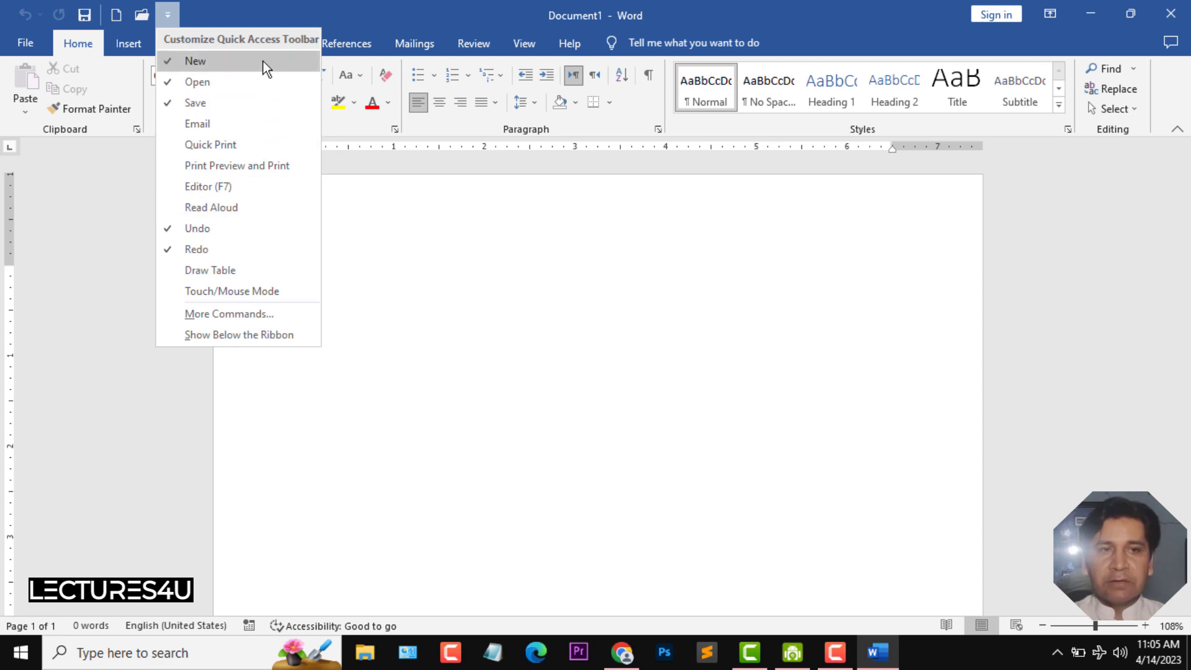
click(216, 125)
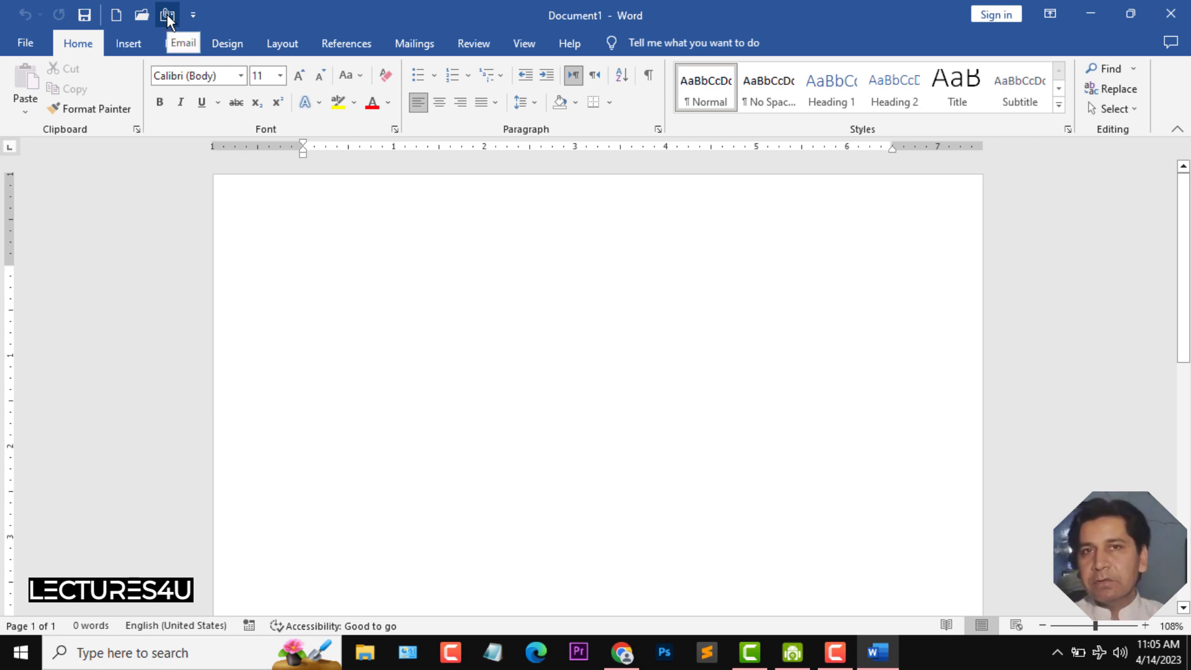
- Restore the window to a smaller size and maximize it again
click(1127, 16)
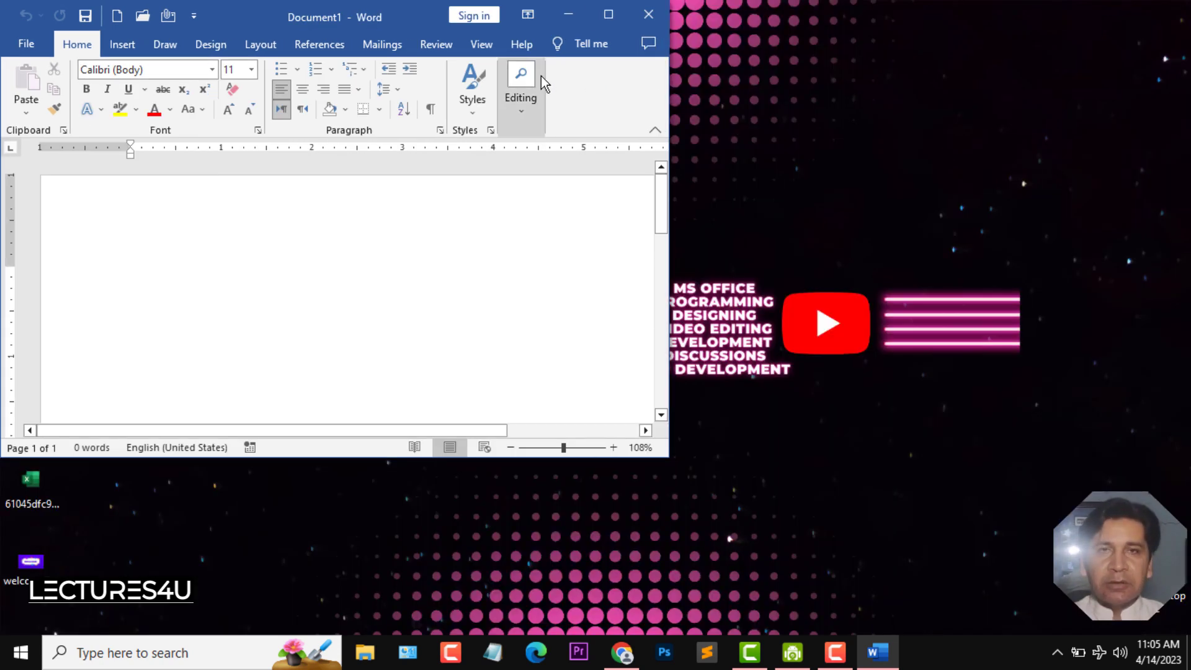
click(608, 13)
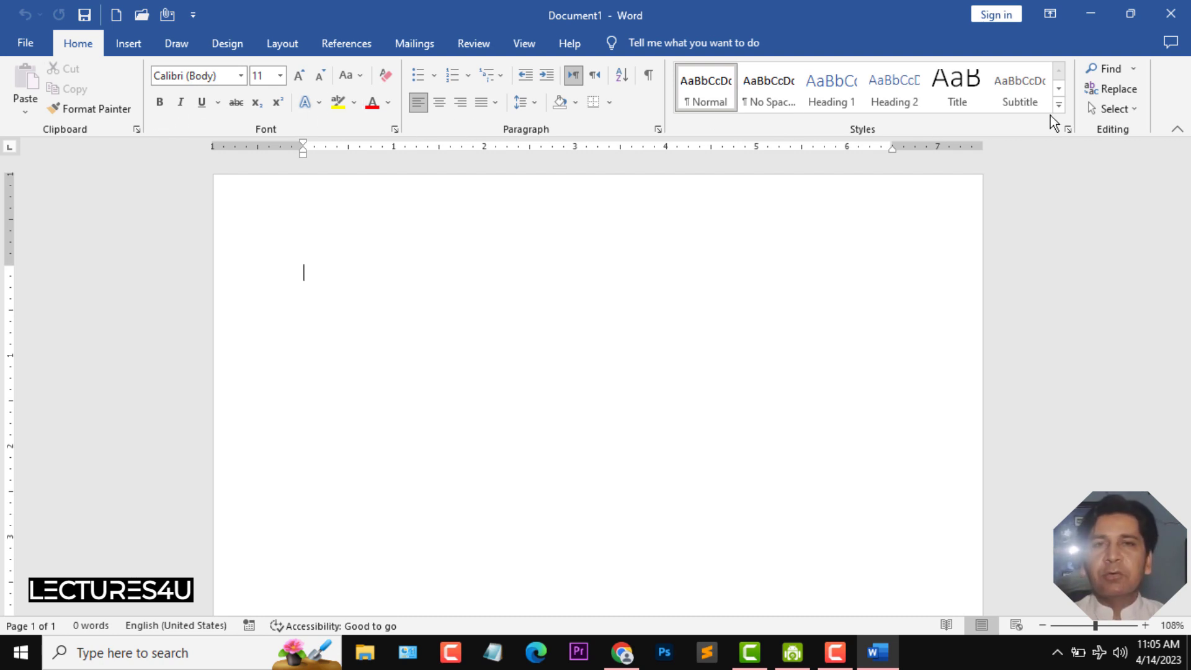
- Set the ribbon to Auto-hide Ribbon and reveal it temporarily
click(1060, 14)
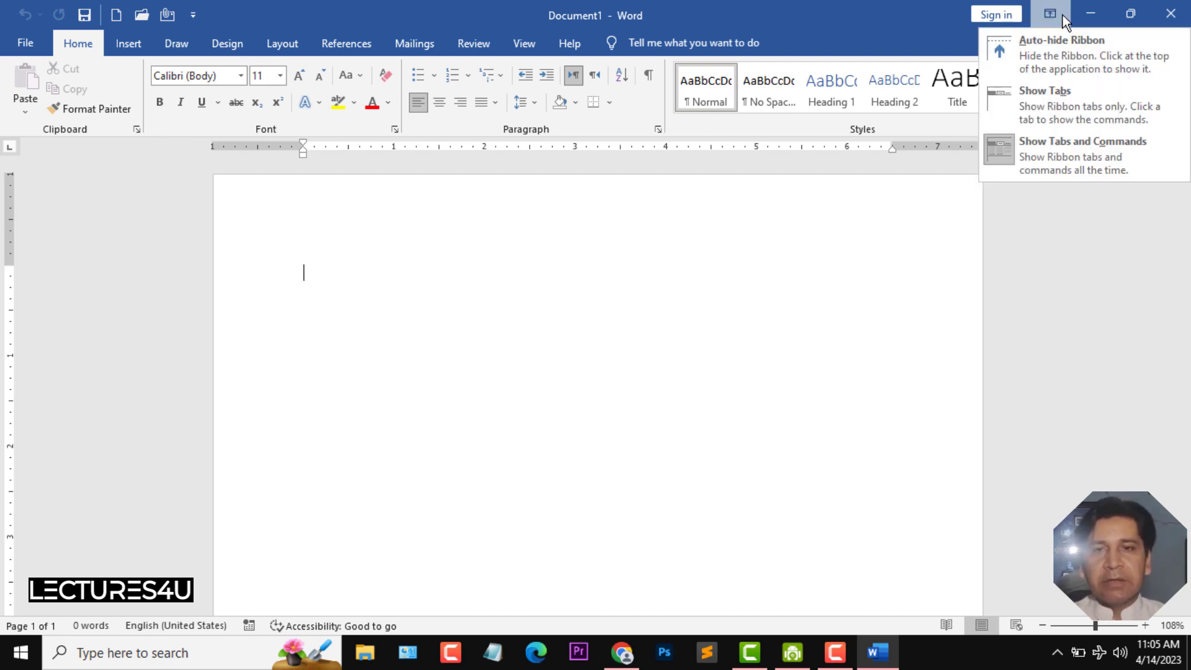
click(1076, 70)
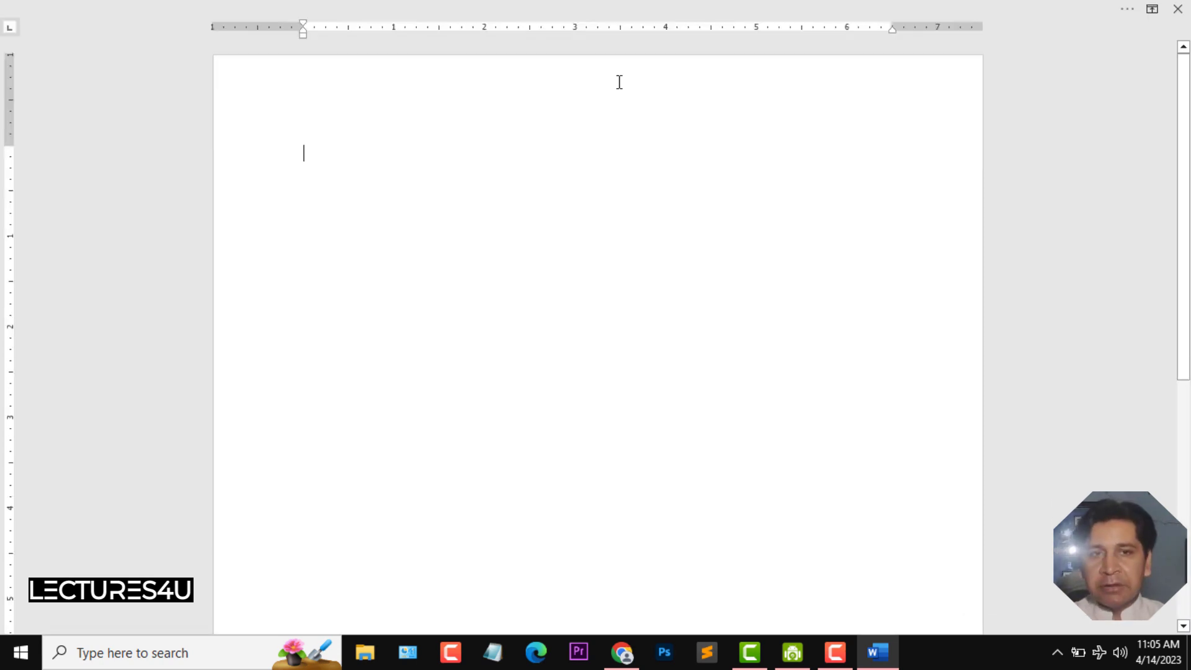
click(614, 6)
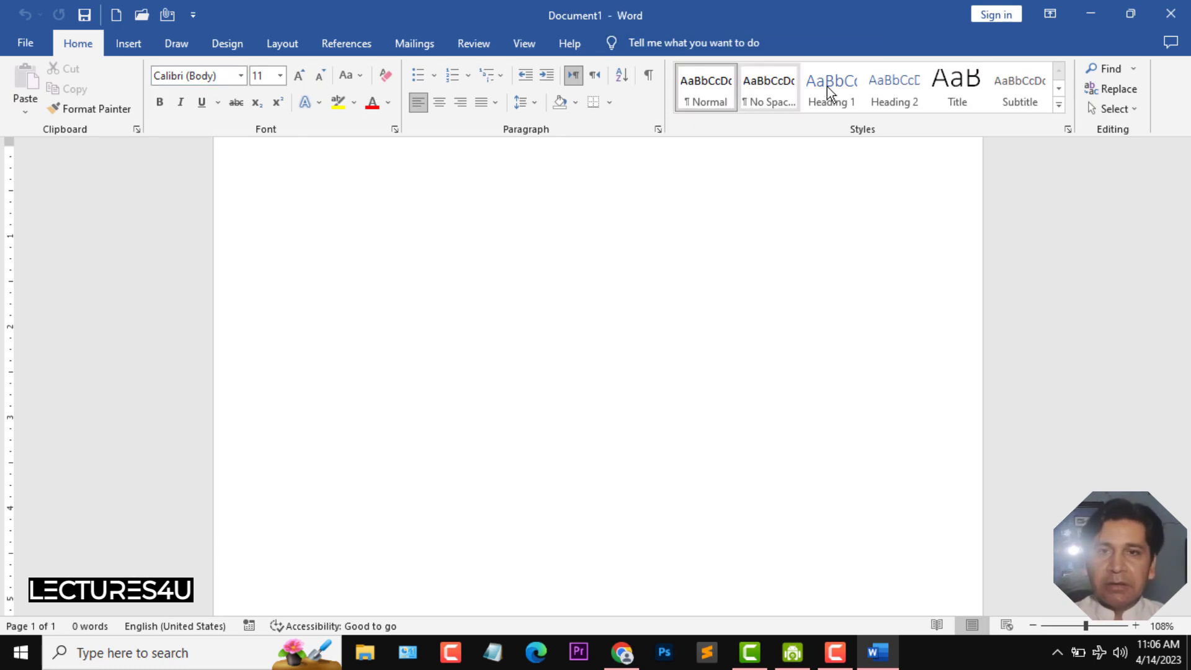
- Switch the ribbon display to Show Tabs and open the Home tab temporarily
click(1049, 14)
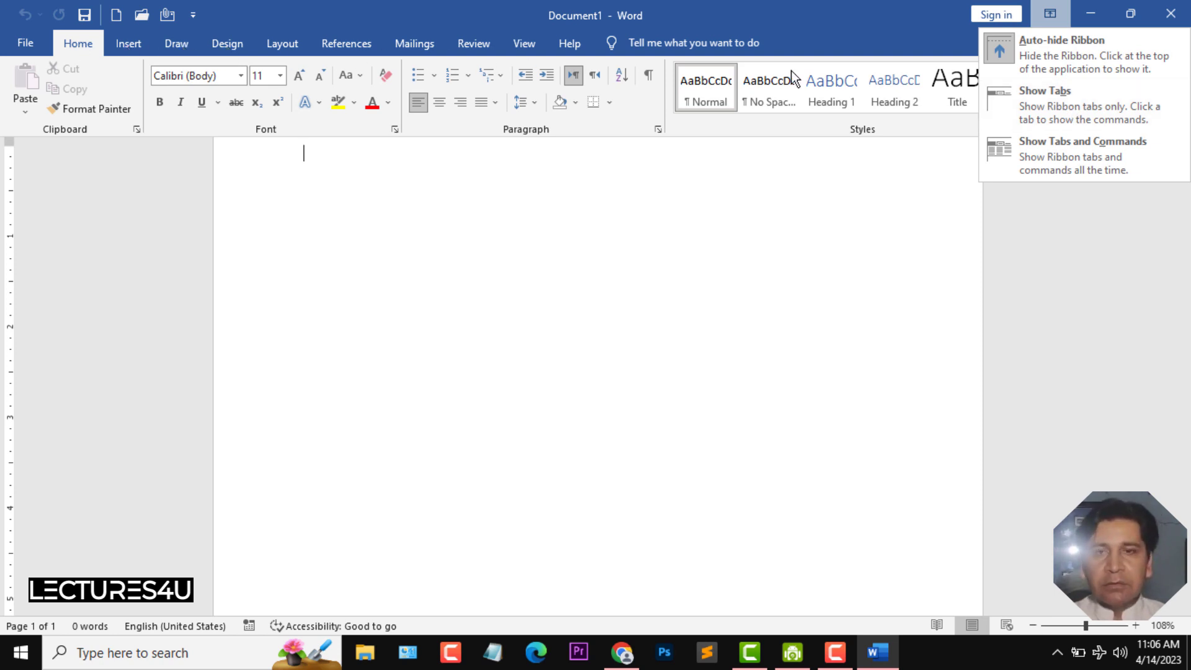
click(1090, 112)
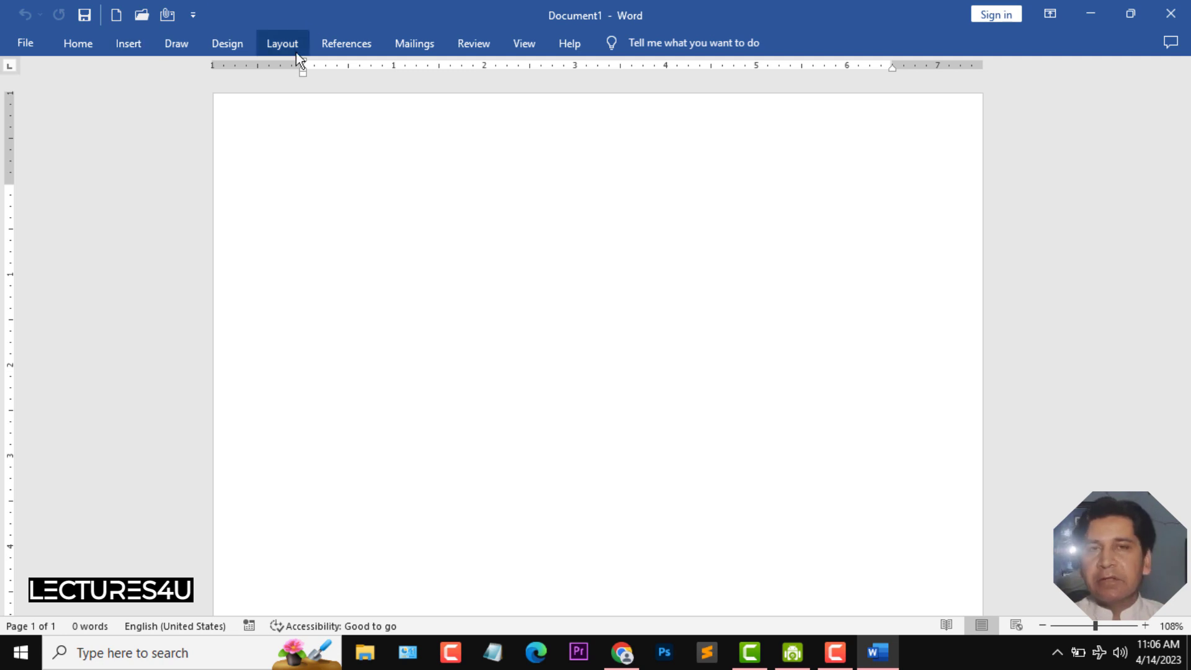
click(67, 42)
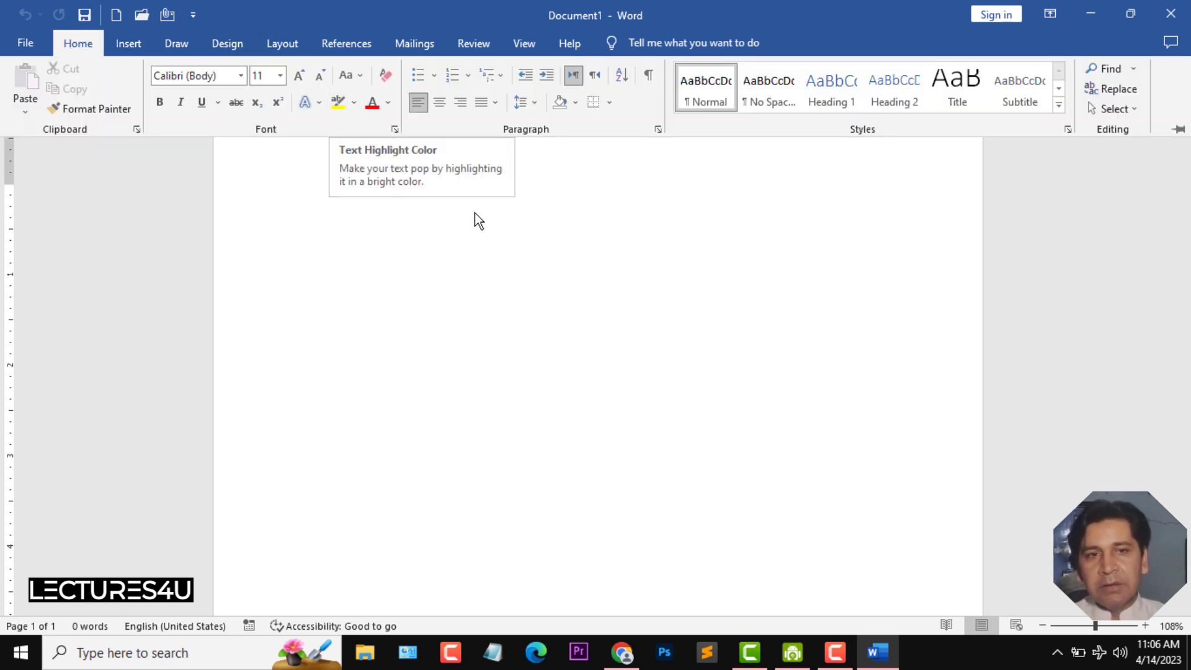
click(570, 344)
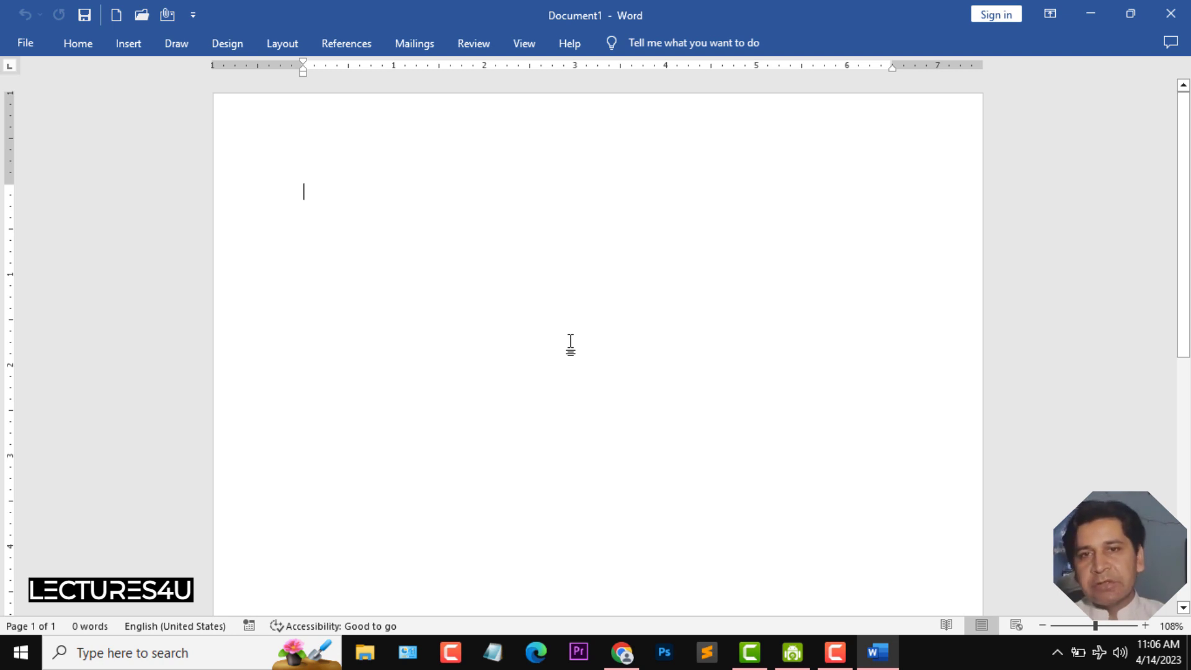
- Pin the ribbon and set its display to Show Tabs and Commands
double_click(94, 42)
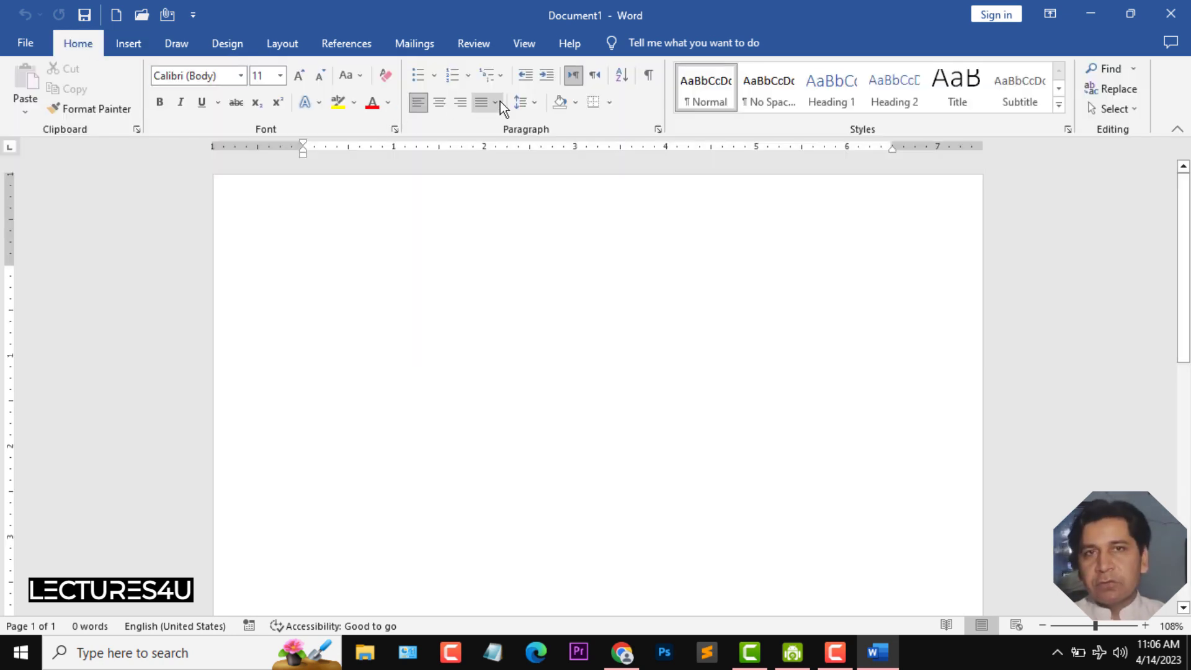
click(1054, 13)
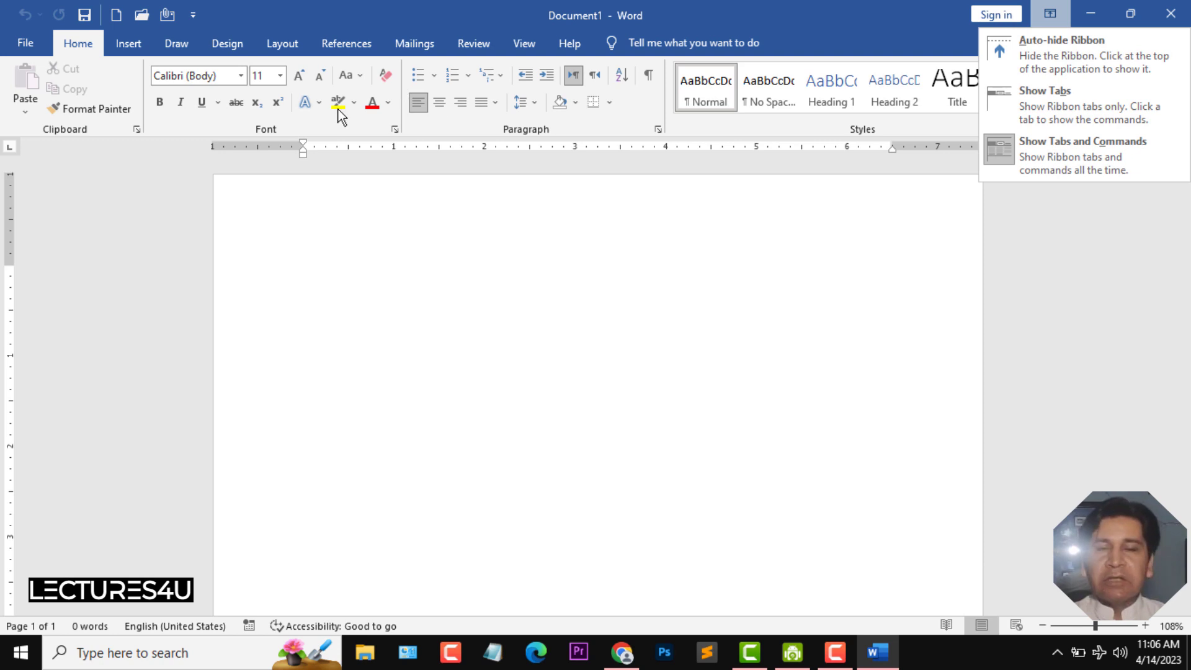
click(1033, 149)
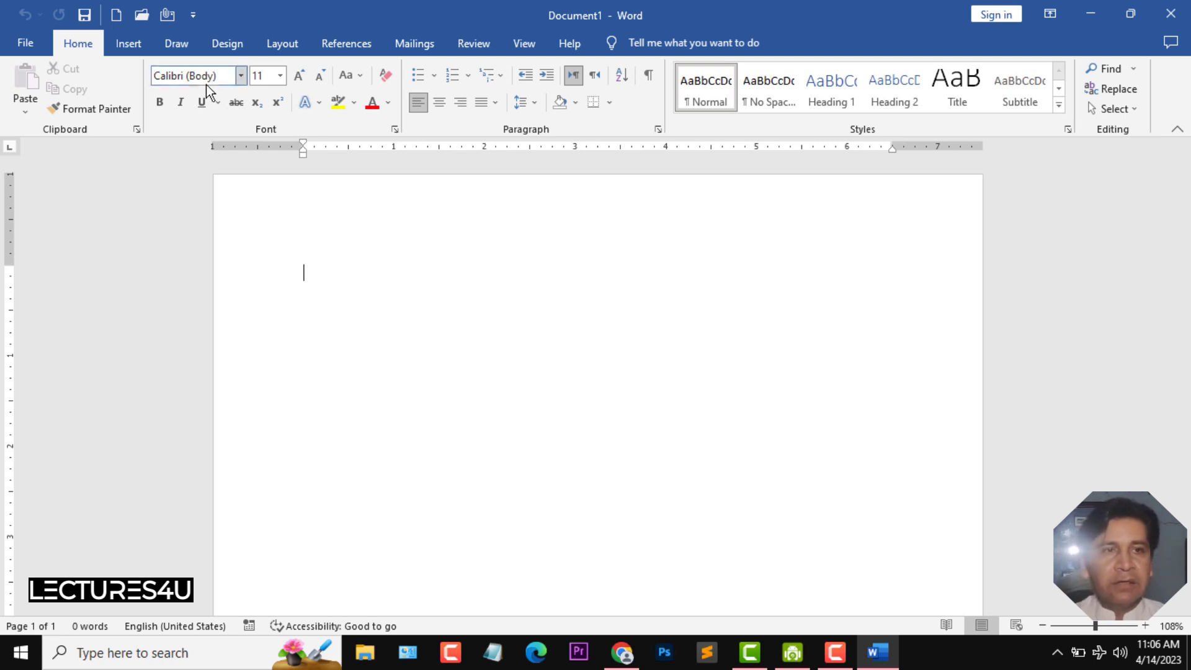
- Examine the Insert tab and the indent and margin markers on the horizontal and vertical rulers
click(135, 49)
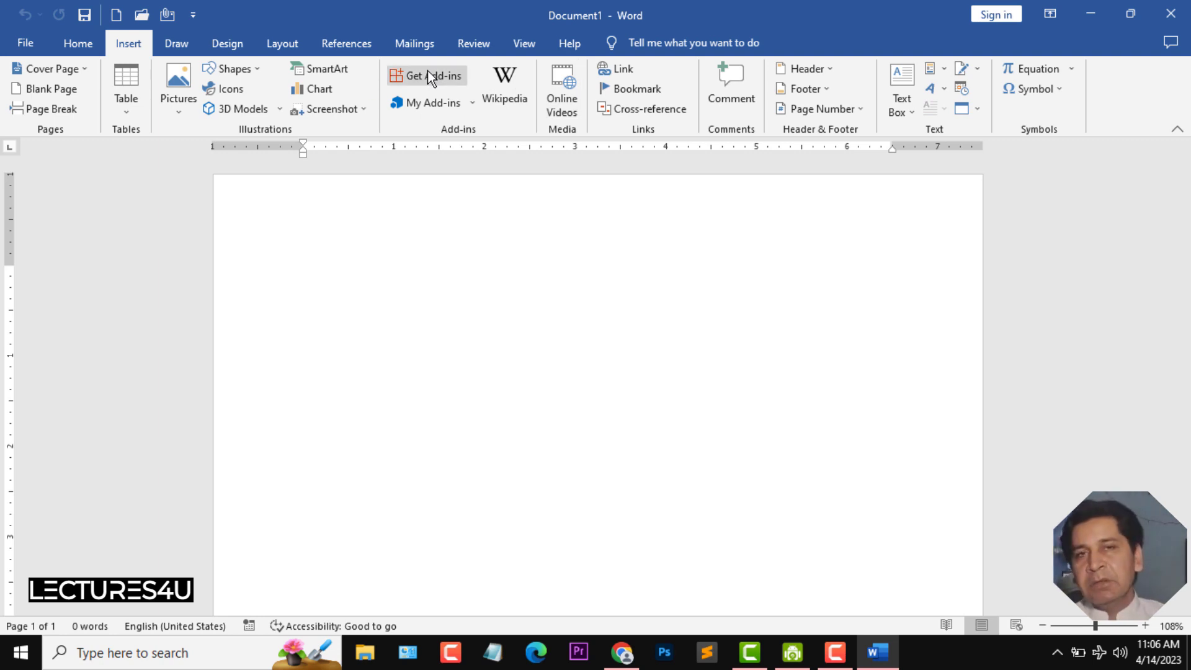
click(78, 43)
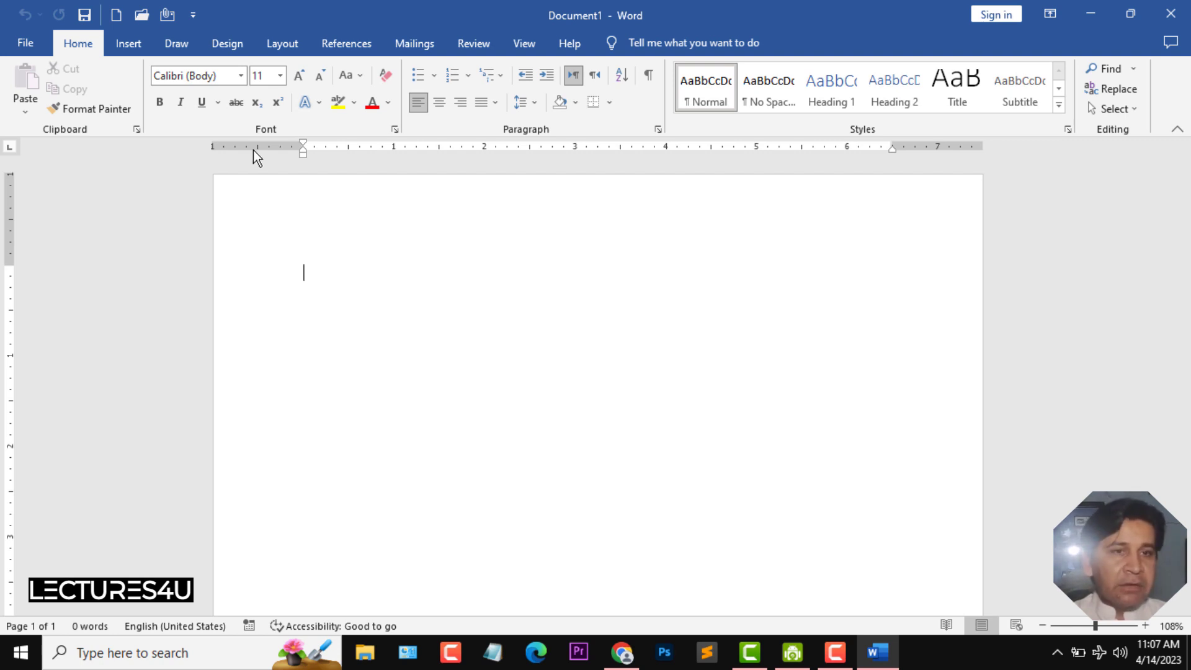
drag(302, 147, 303, 146)
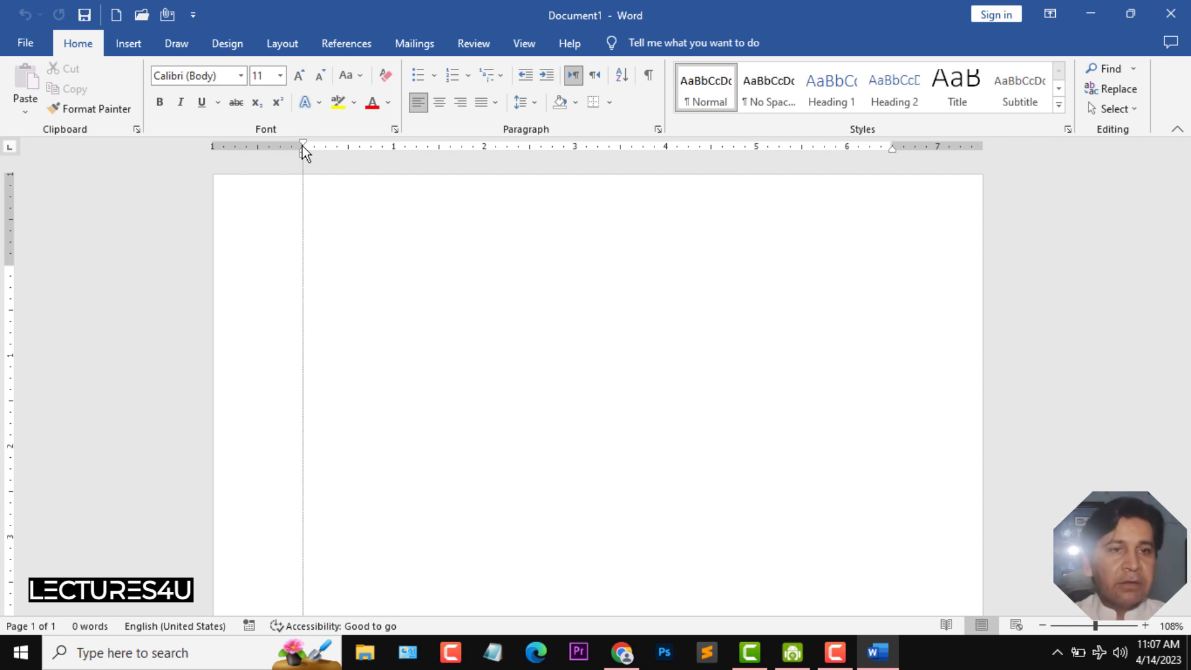
drag(303, 146, 303, 146)
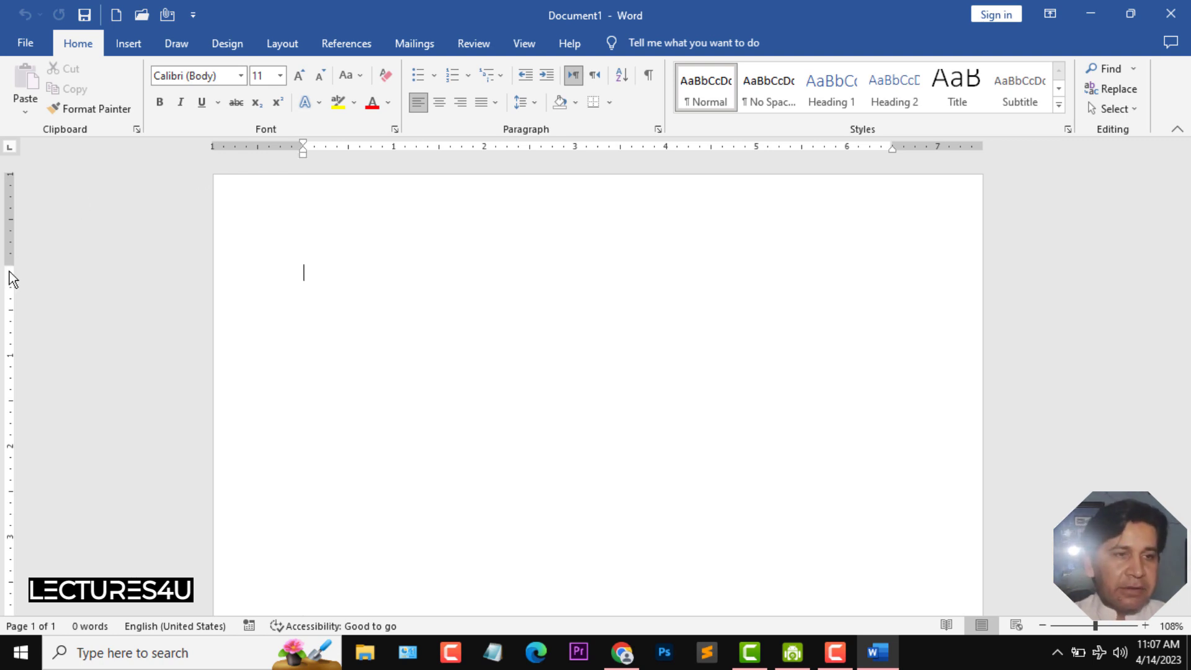
drag(9, 267, 9, 266)
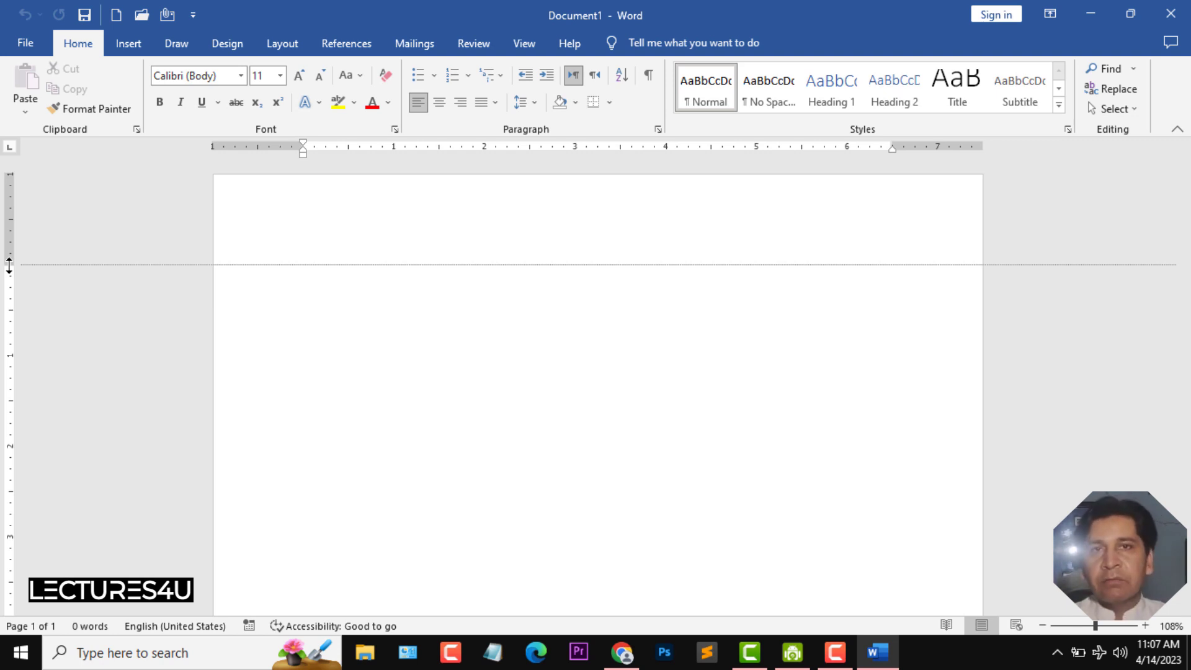
drag(9, 266, 10, 266)
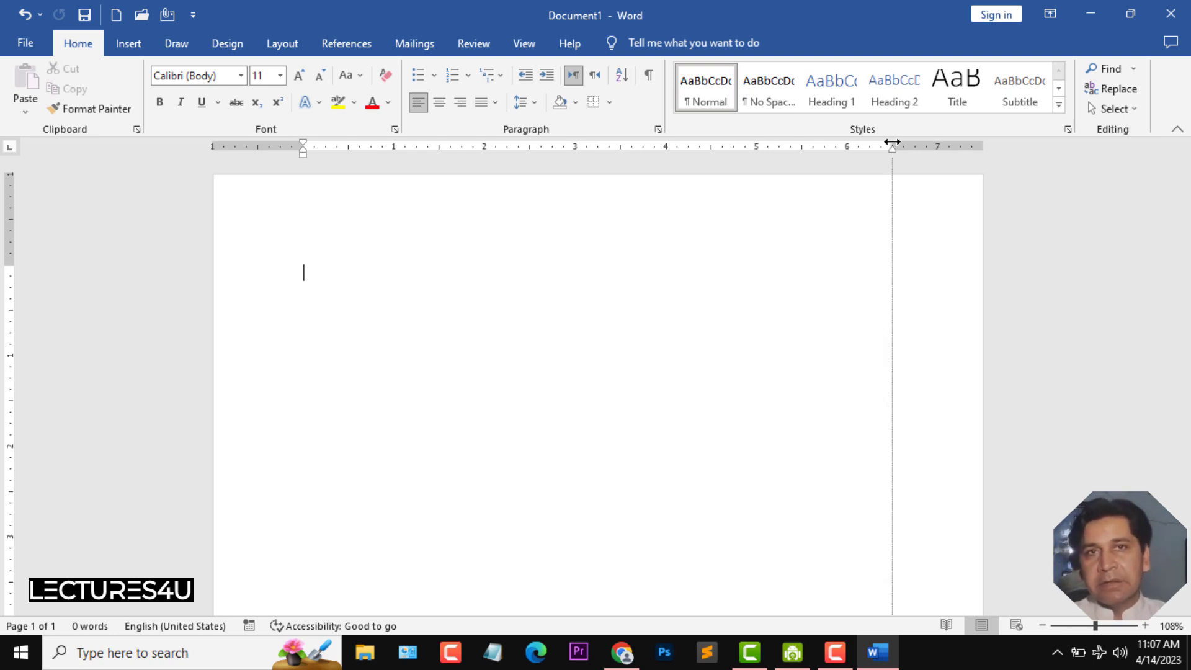
drag(892, 142, 892, 142)
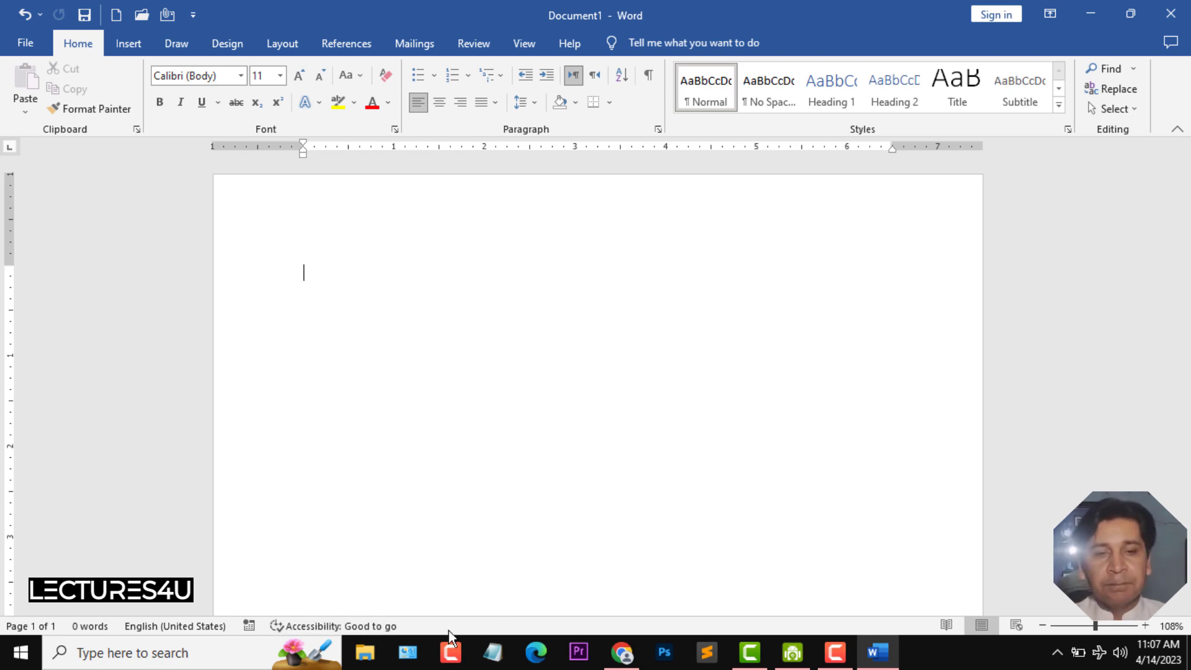
- Examine the status bar customization options and the Caps Lock indicator by toggling Caps Lock
right_click(549, 630)
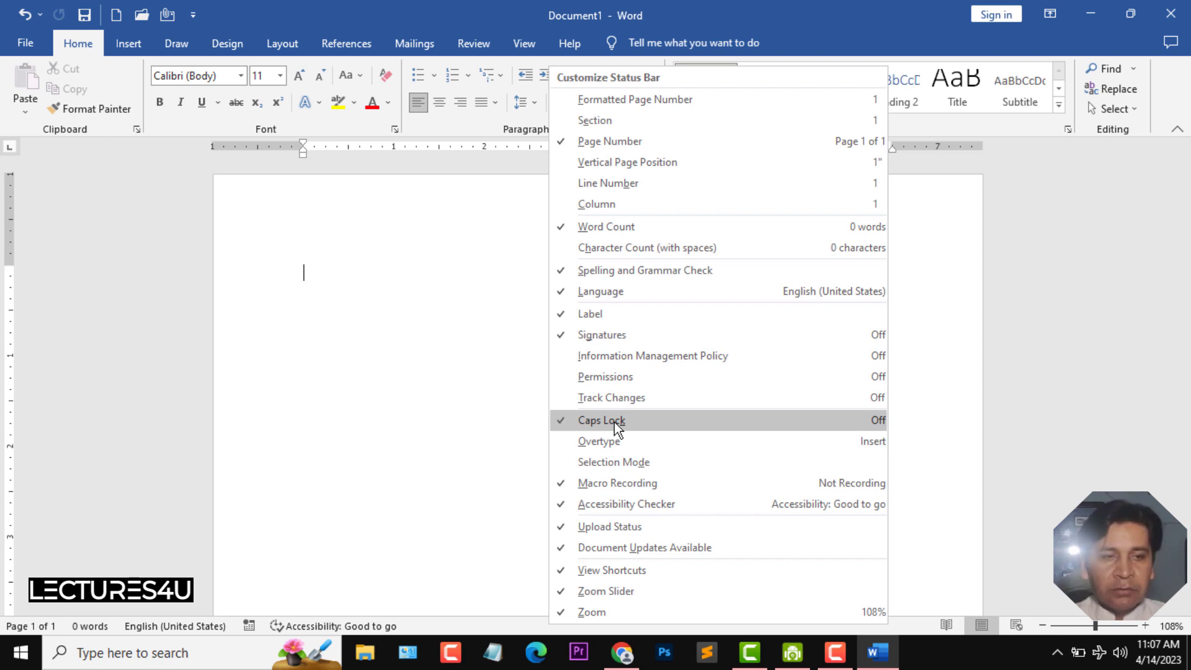
click(415, 430)
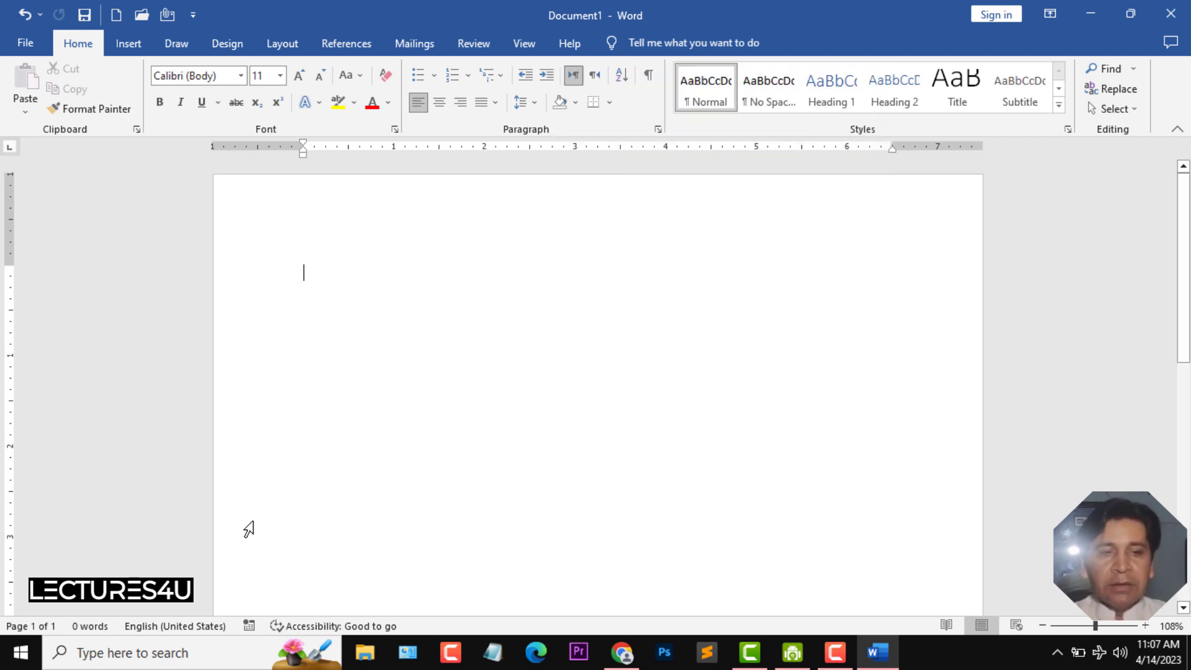
key(Caps_Lock)
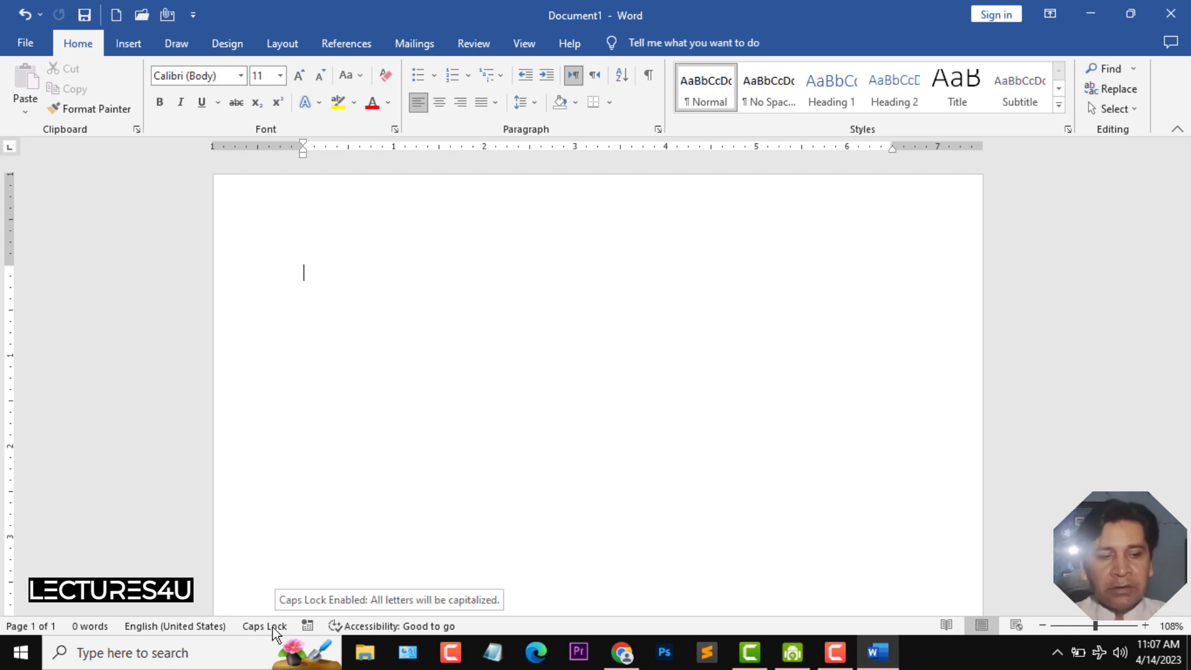
key(Caps_Lock)
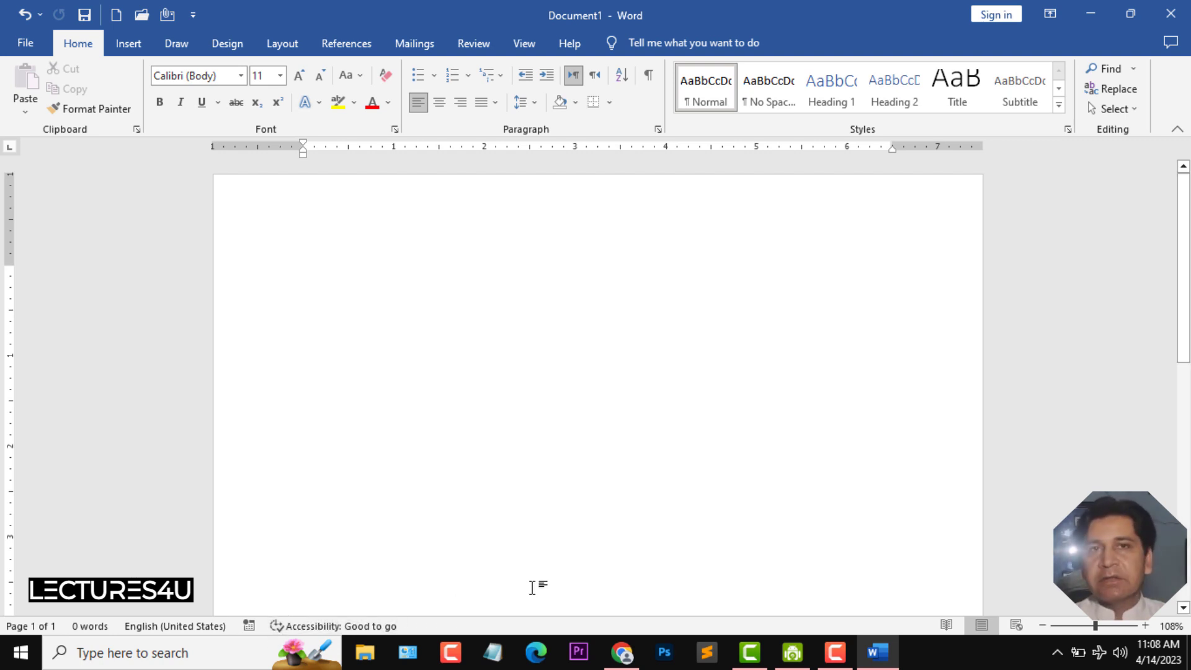
right_click(552, 626)
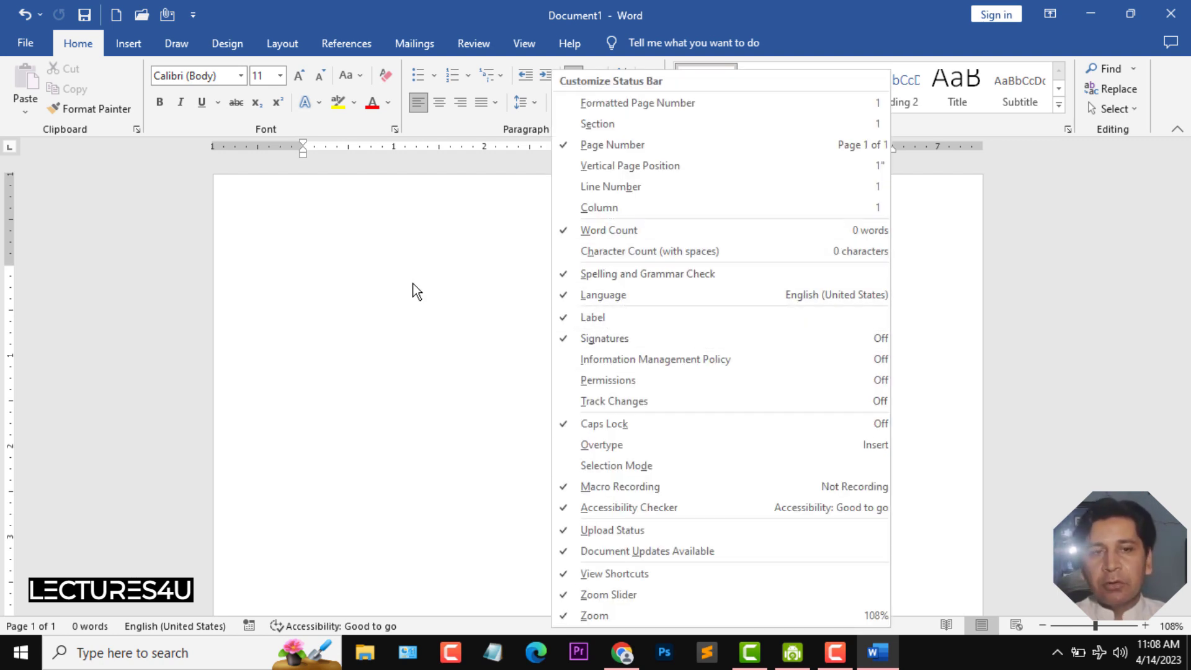
click(500, 351)
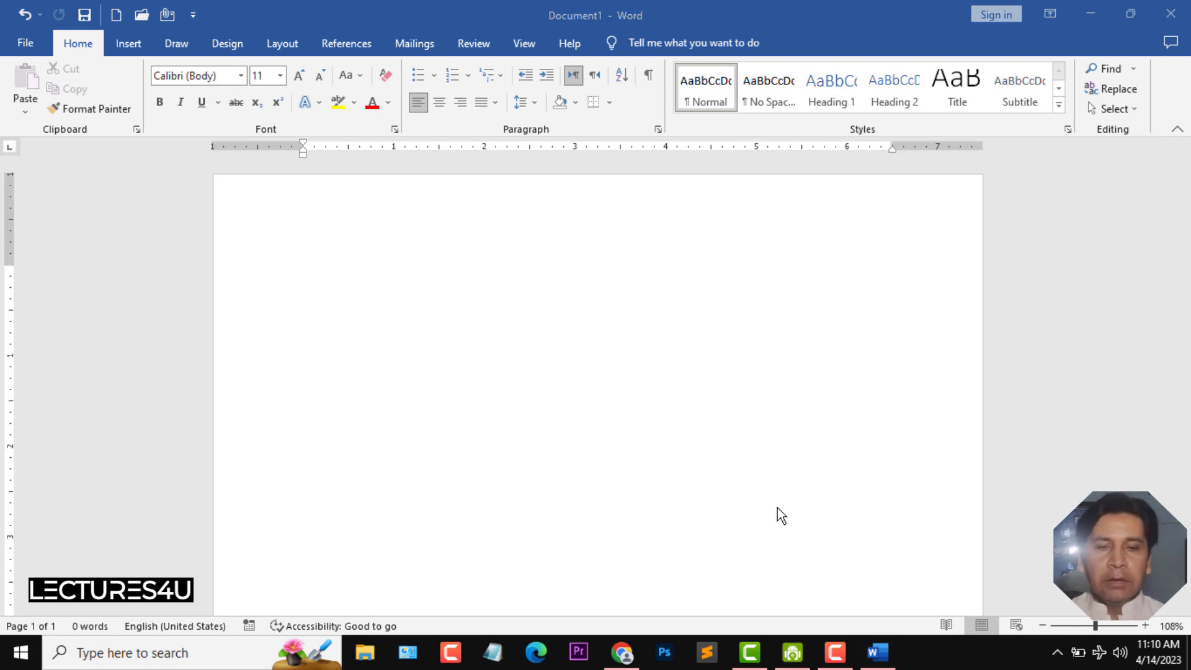
- Switch the document view to Read Mode
click(940, 624)
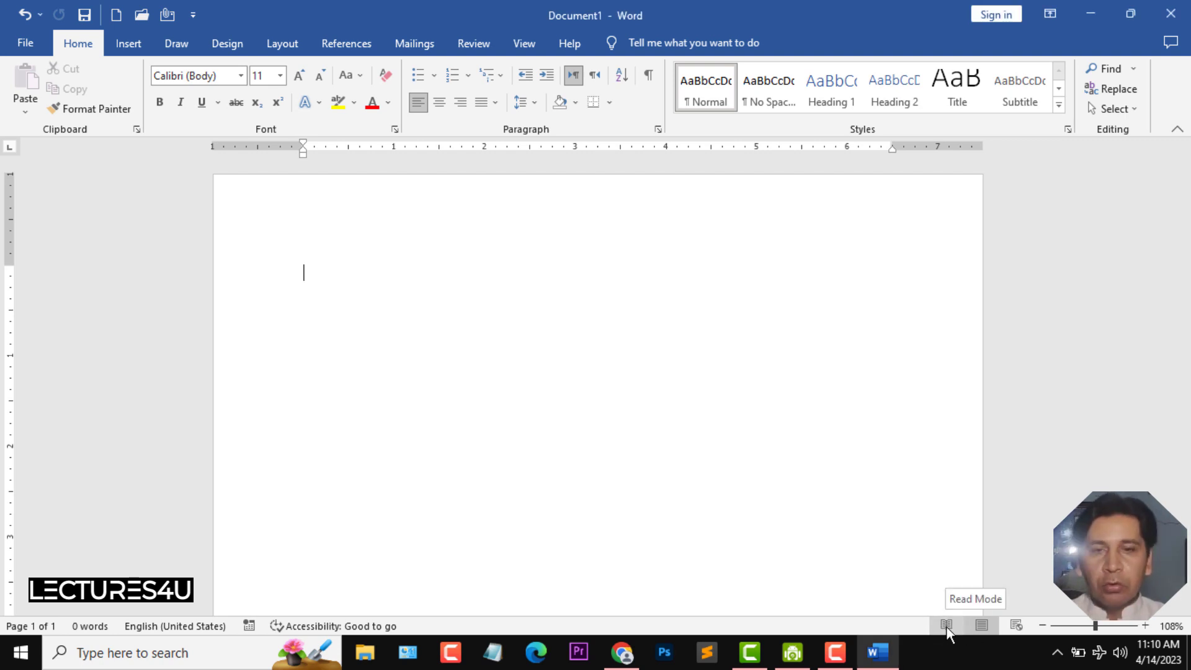
click(946, 624)
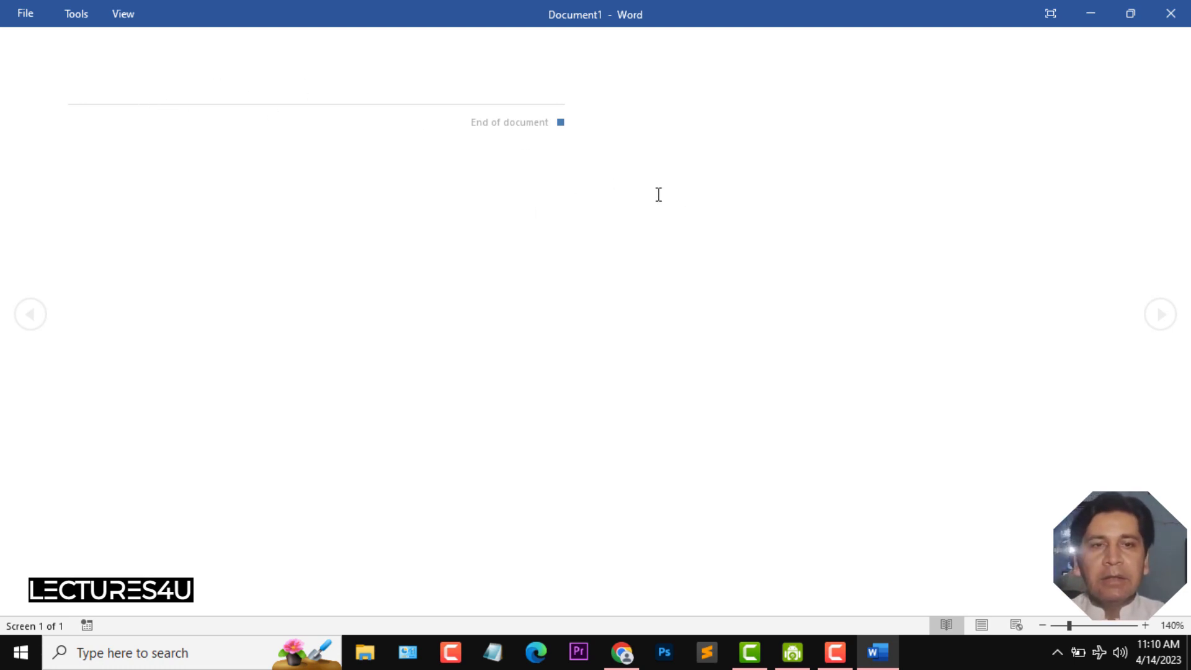
- Leave Read Mode, preview Web Layout view, and return the document to Print Layout view
key(Escape)
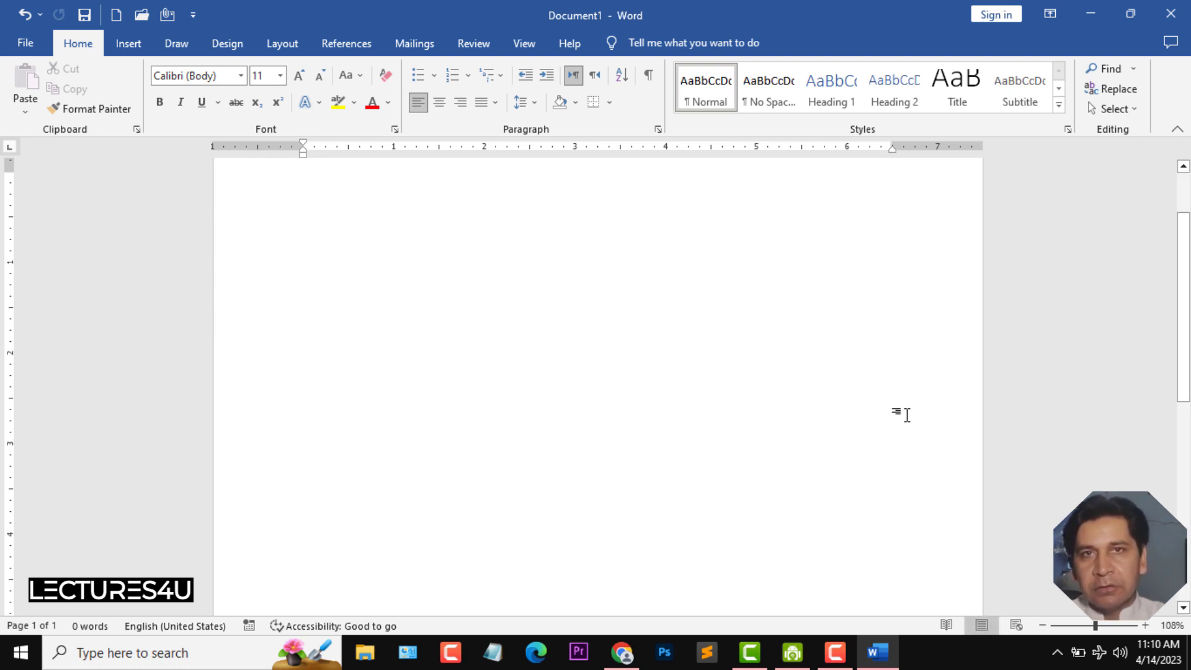
click(1017, 625)
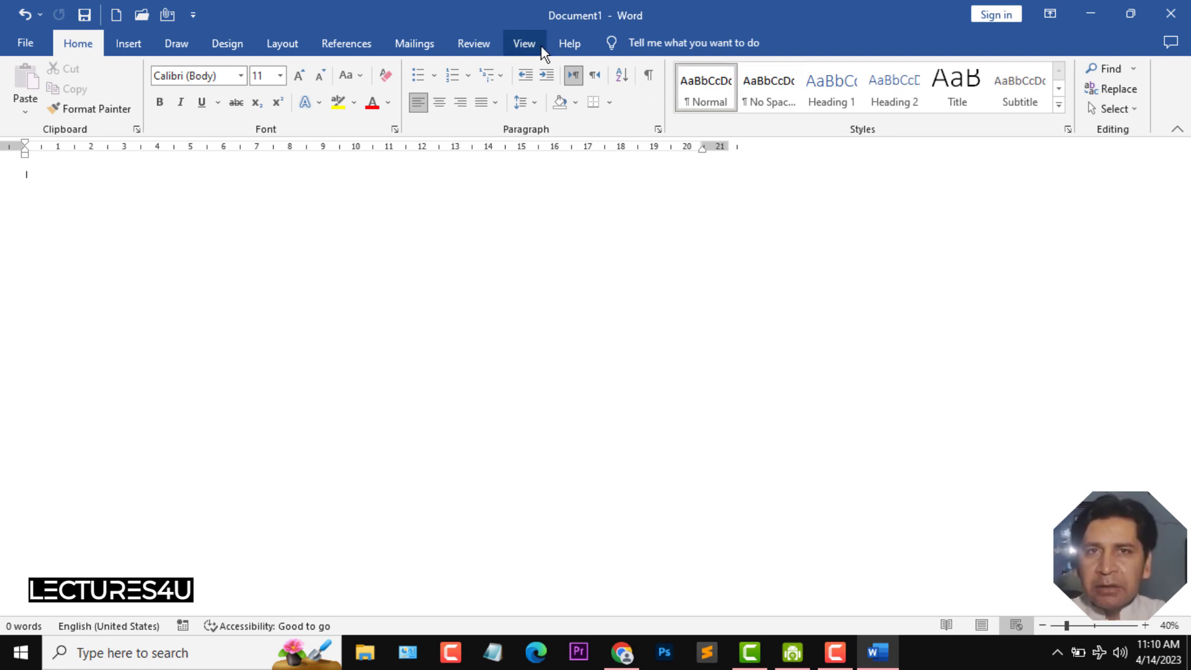
click(523, 45)
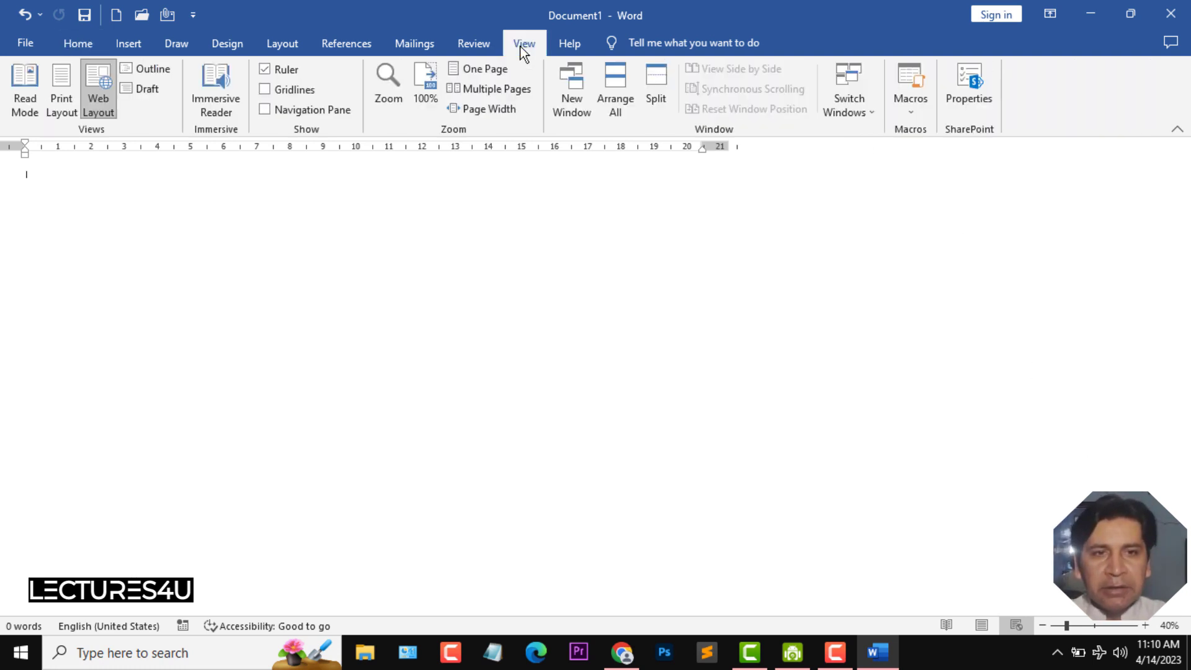
click(56, 79)
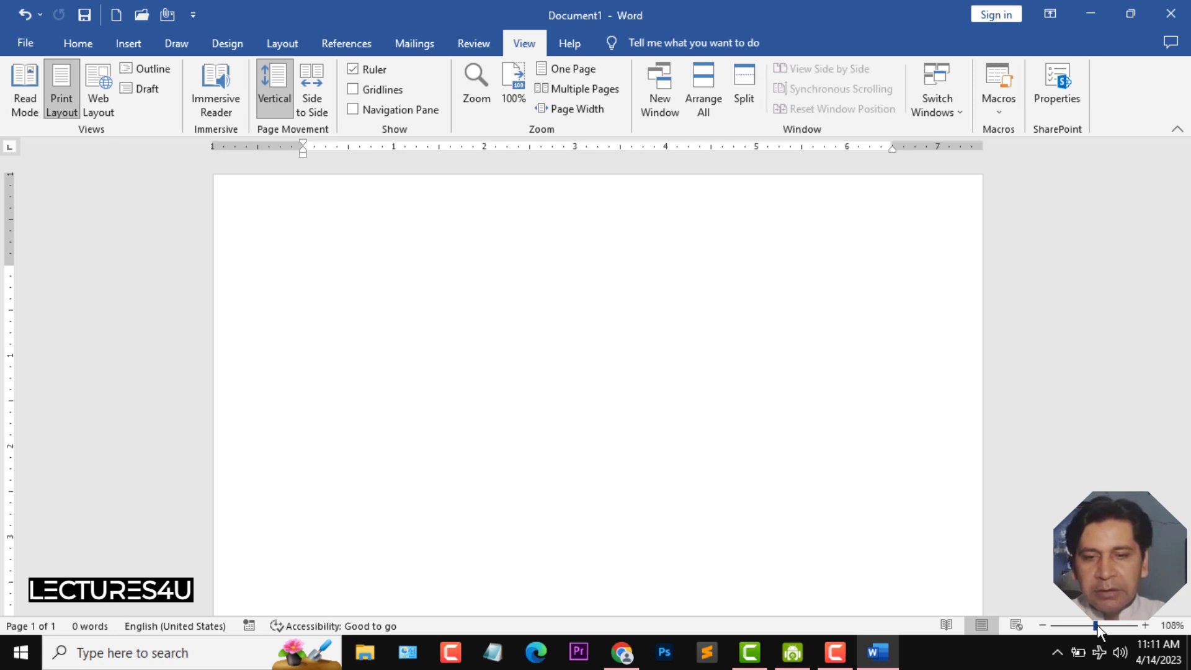
- Zoom the page out and in to explore different zoom levels
drag(1097, 625, 1065, 628)
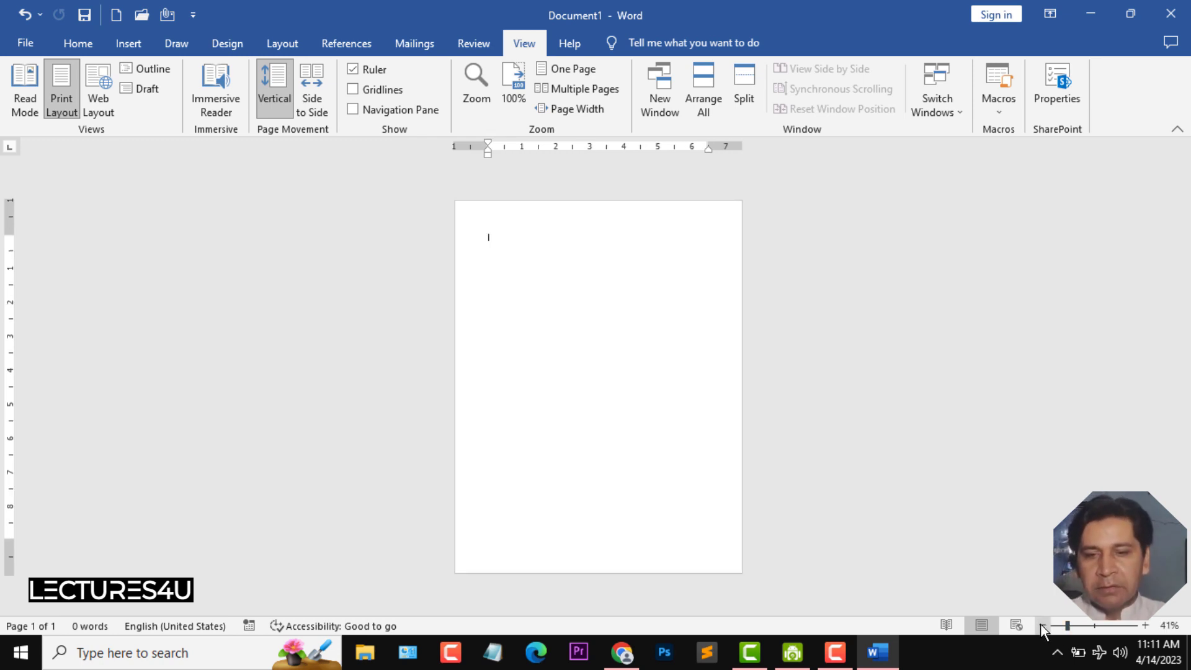
click(1041, 626)
click(1042, 626)
click(1042, 626)
click(1149, 626)
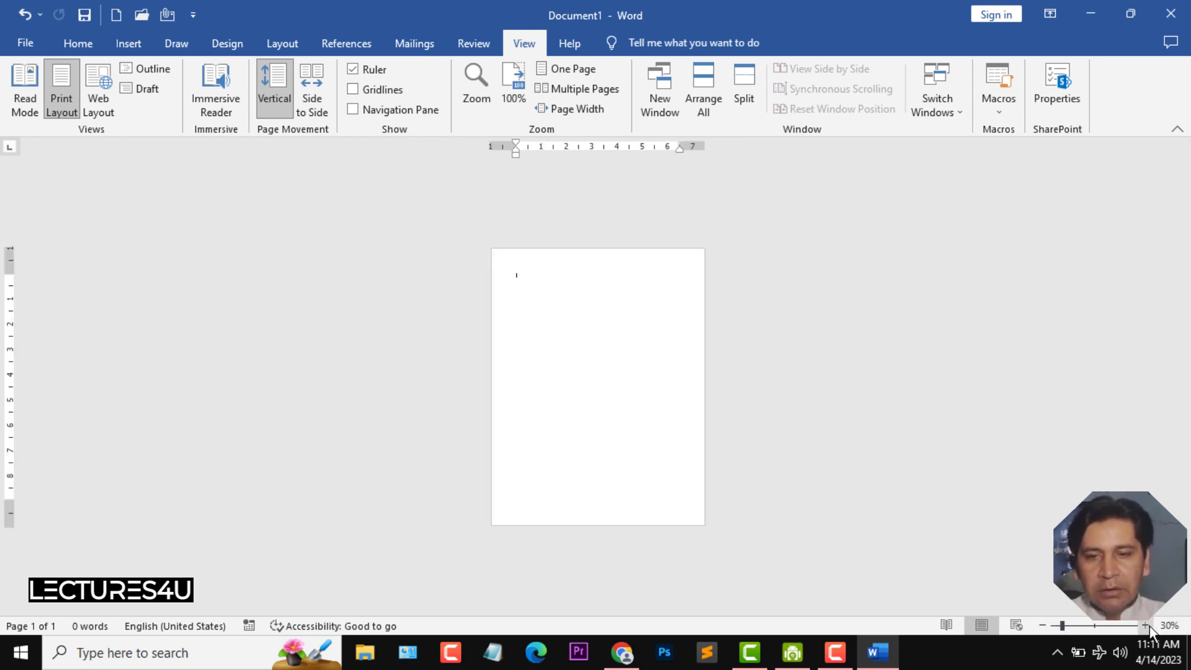
click(1149, 626)
click(1149, 627)
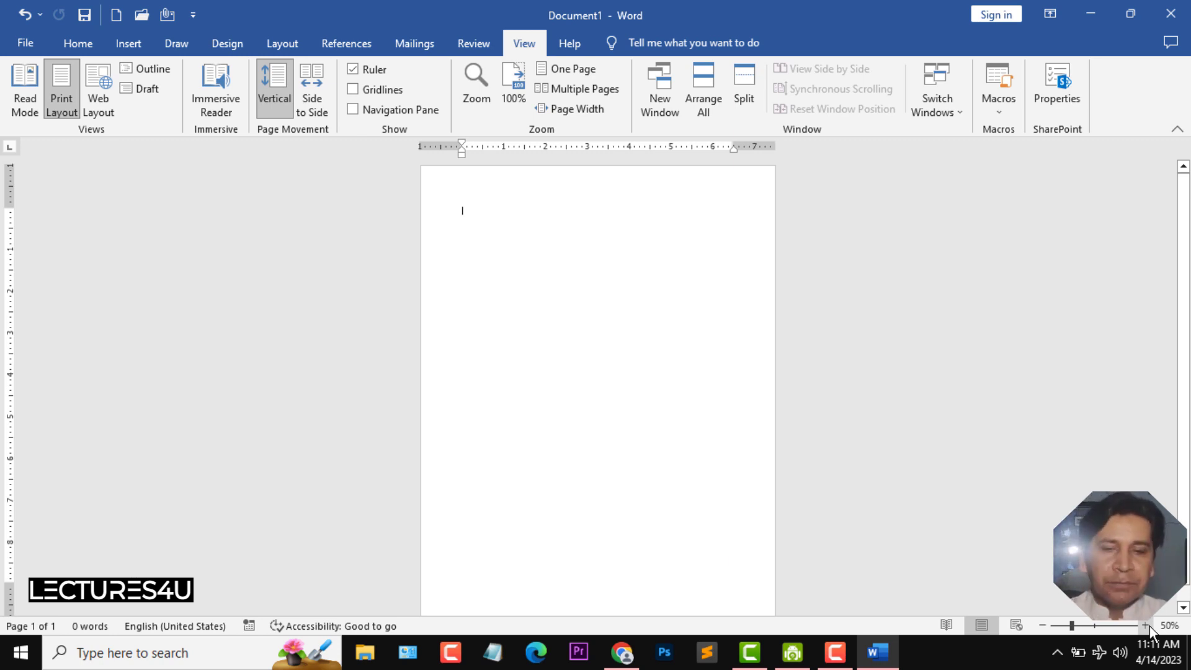
click(1149, 626)
click(1149, 626)
click(1148, 626)
click(1148, 626)
click(1149, 626)
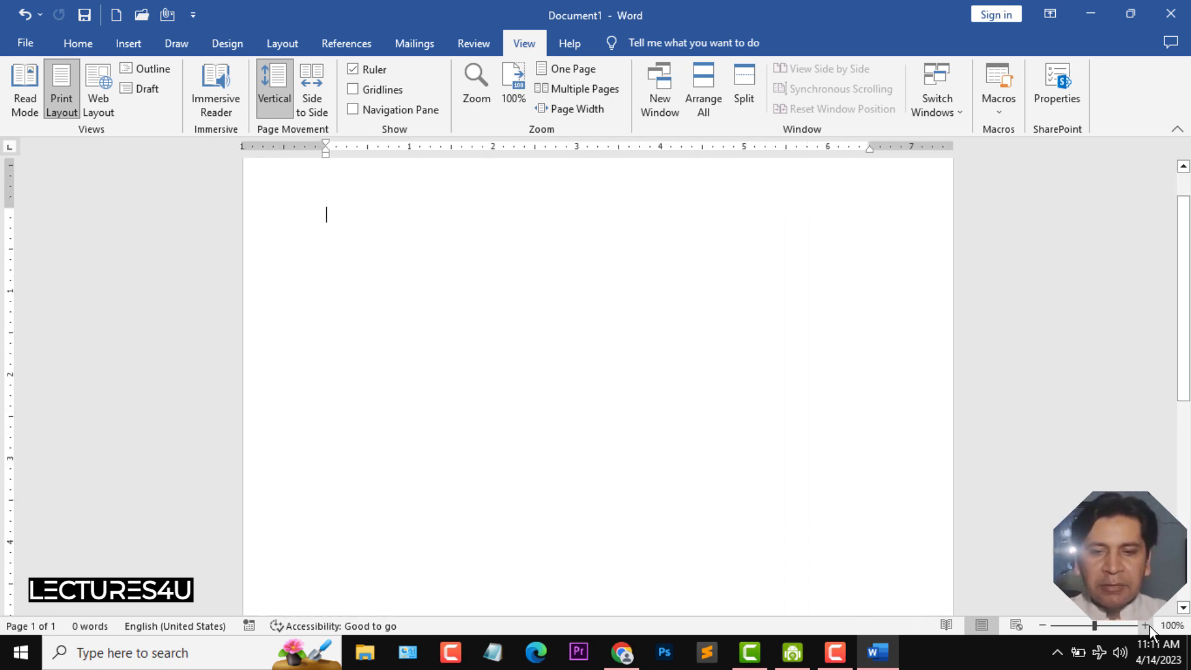
drag(1184, 366, 1184, 319)
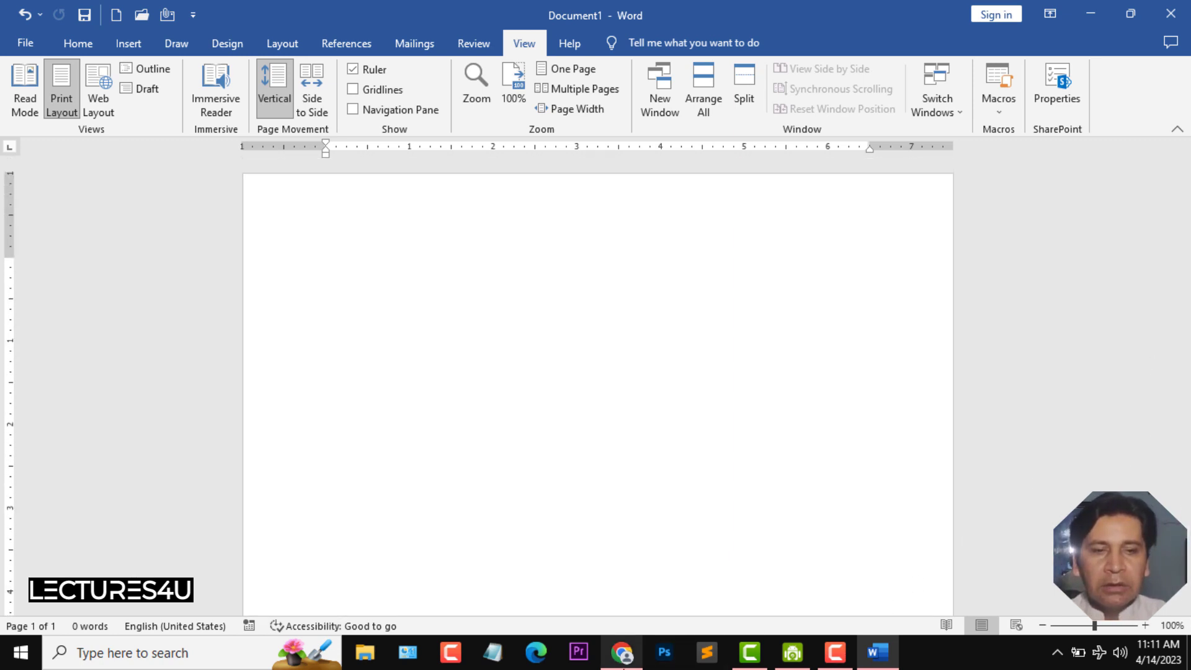
click(1124, 625)
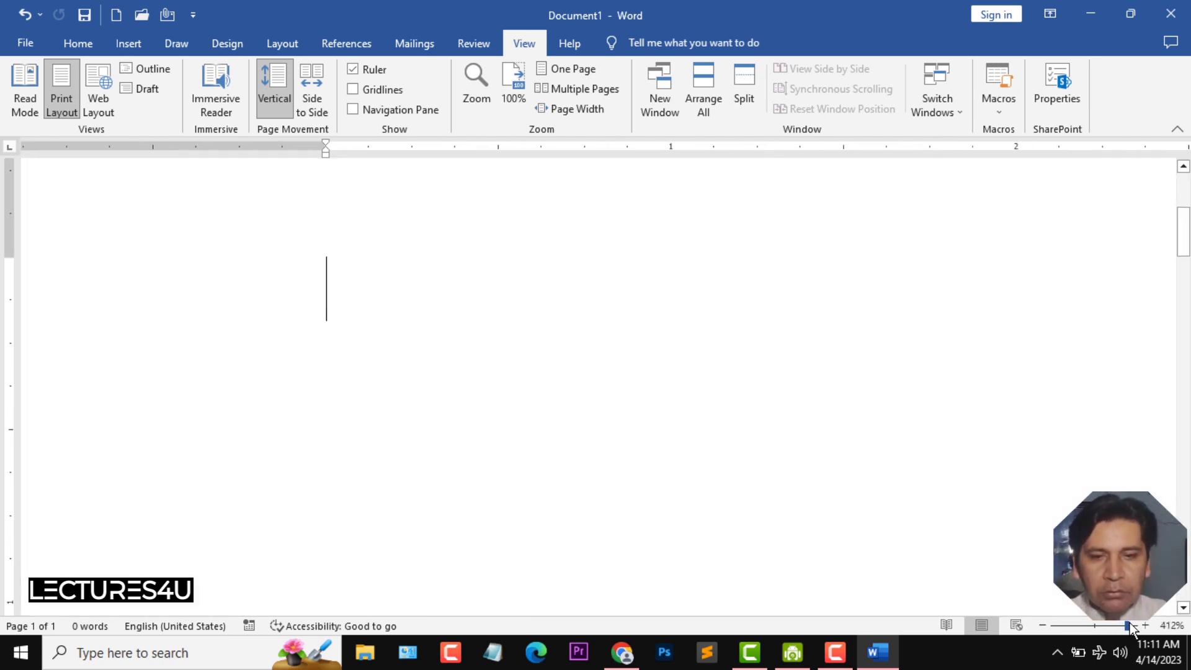
drag(1125, 624, 1139, 626)
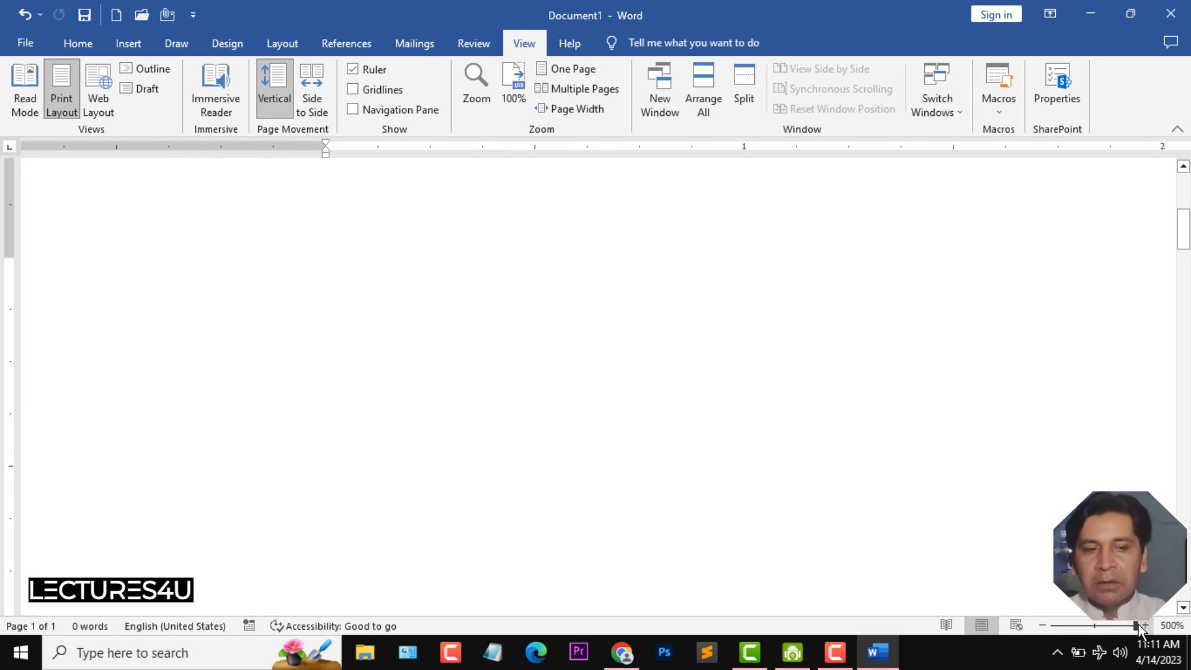
text(fsdf)
key(BackSpace)
key(BackSpace)
key(BackSpace)
key(BackSpace)
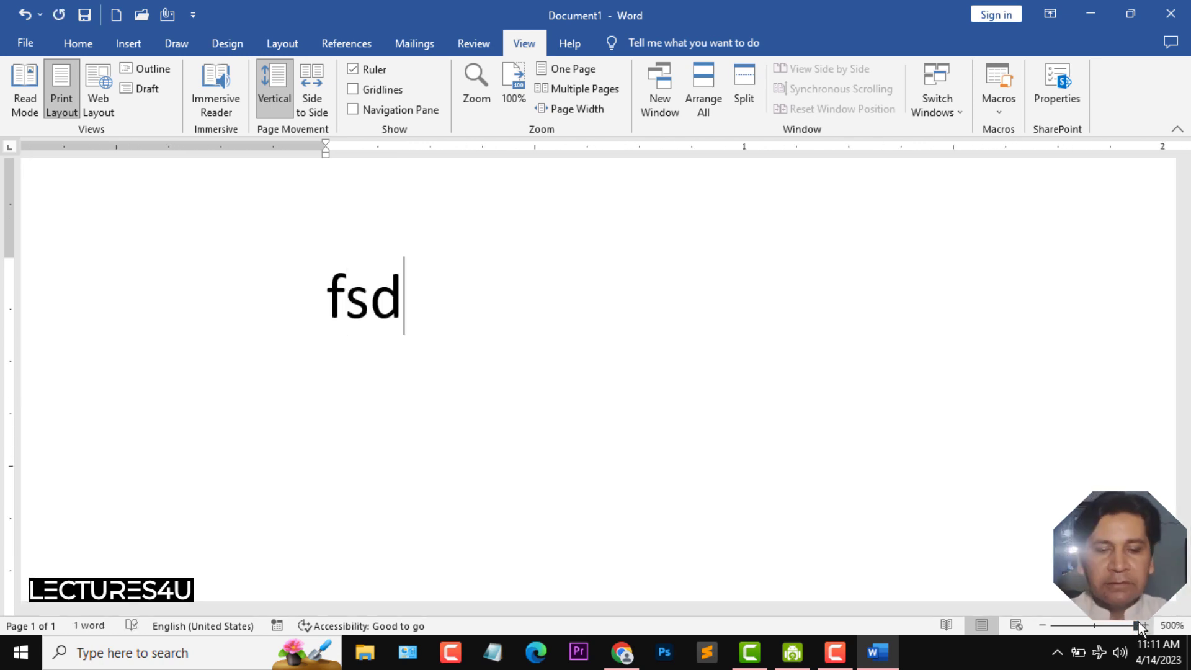
- Type a sentence in the document introducing yourself by first name, starting with My name is
click(1096, 626)
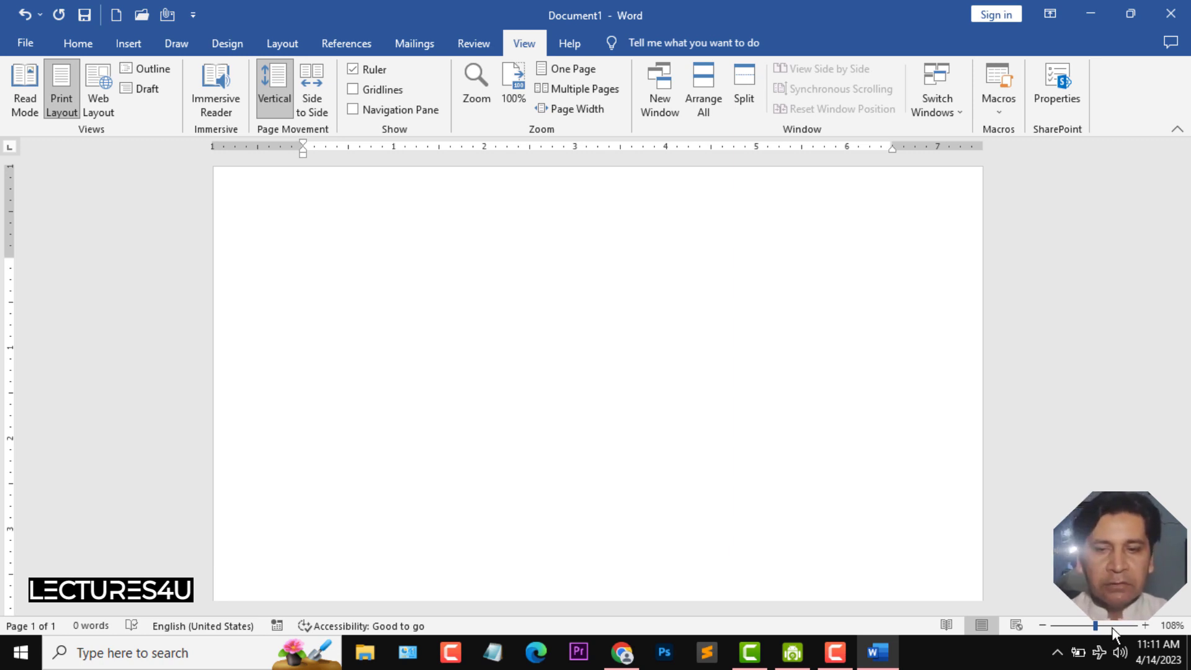
click(1111, 625)
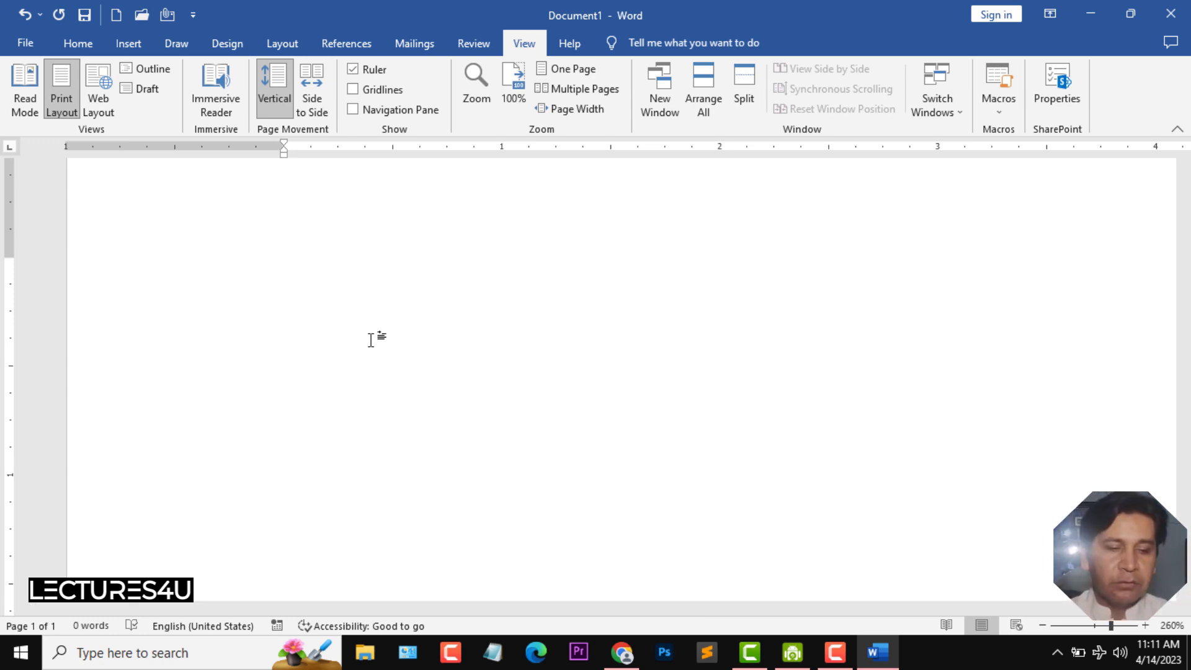
text(m yname is majid)
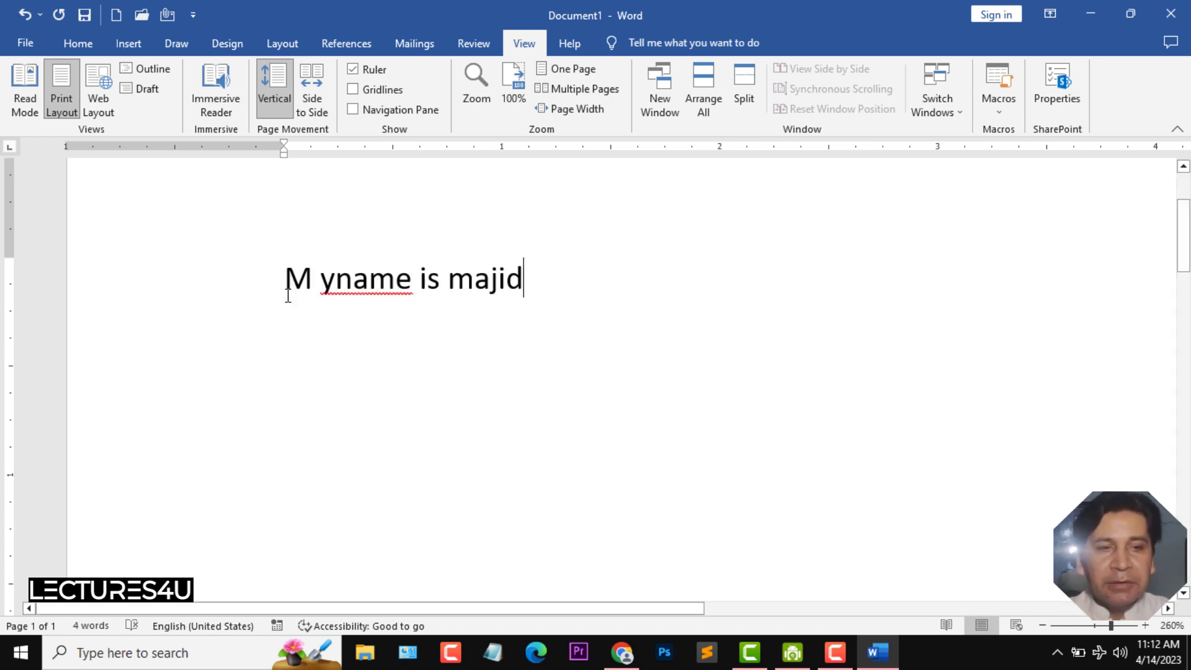
- Correct the misplaced space so the sentence begins with My name
click(322, 283)
key(BackSpace)
key(Right)
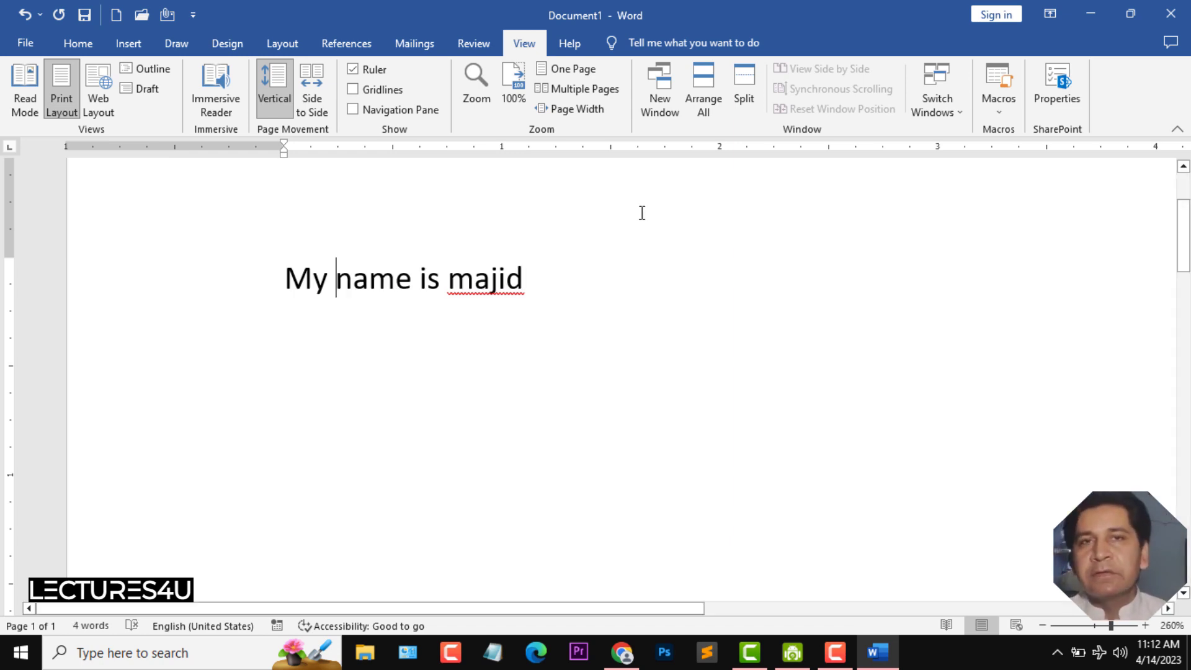
- Select the sentence and make it bold, italic, underlined and highlighted in yellow
triple_click(299, 293)
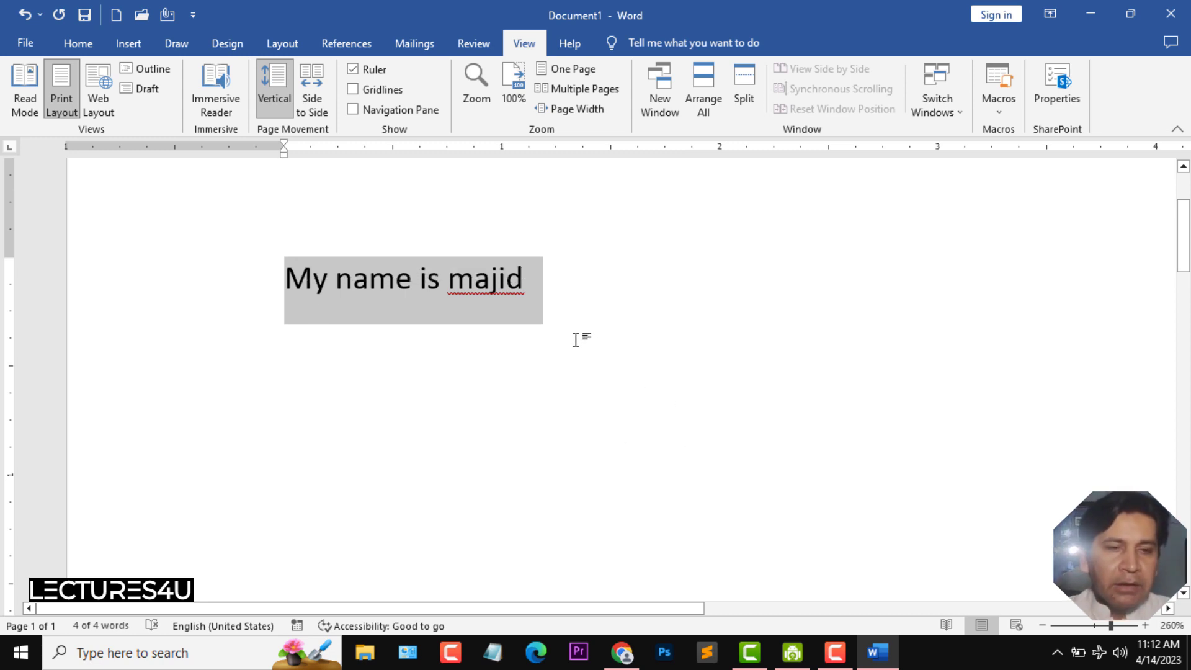
click(518, 297)
drag(523, 278, 303, 282)
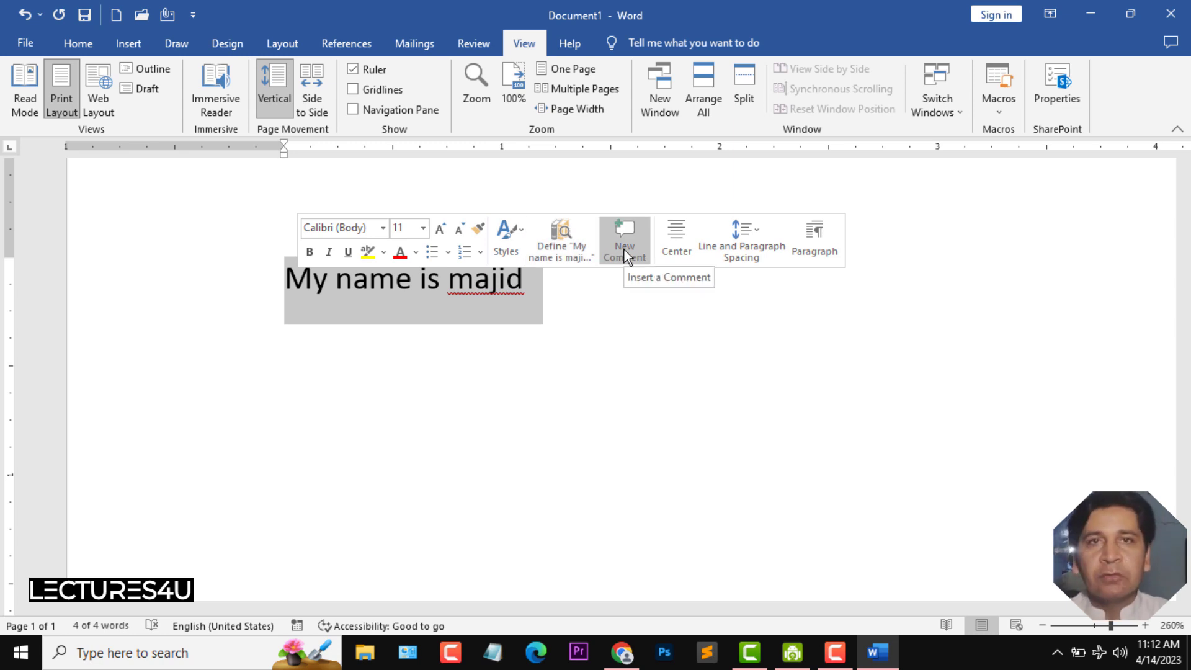
click(308, 251)
click(330, 255)
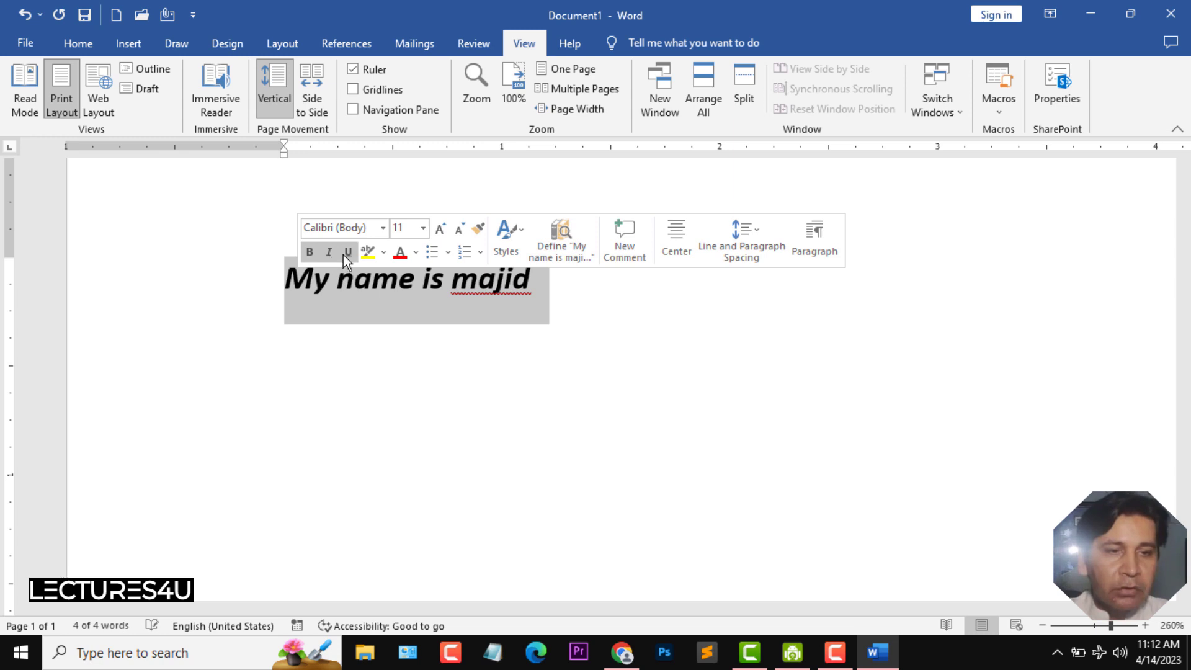
click(349, 253)
click(368, 252)
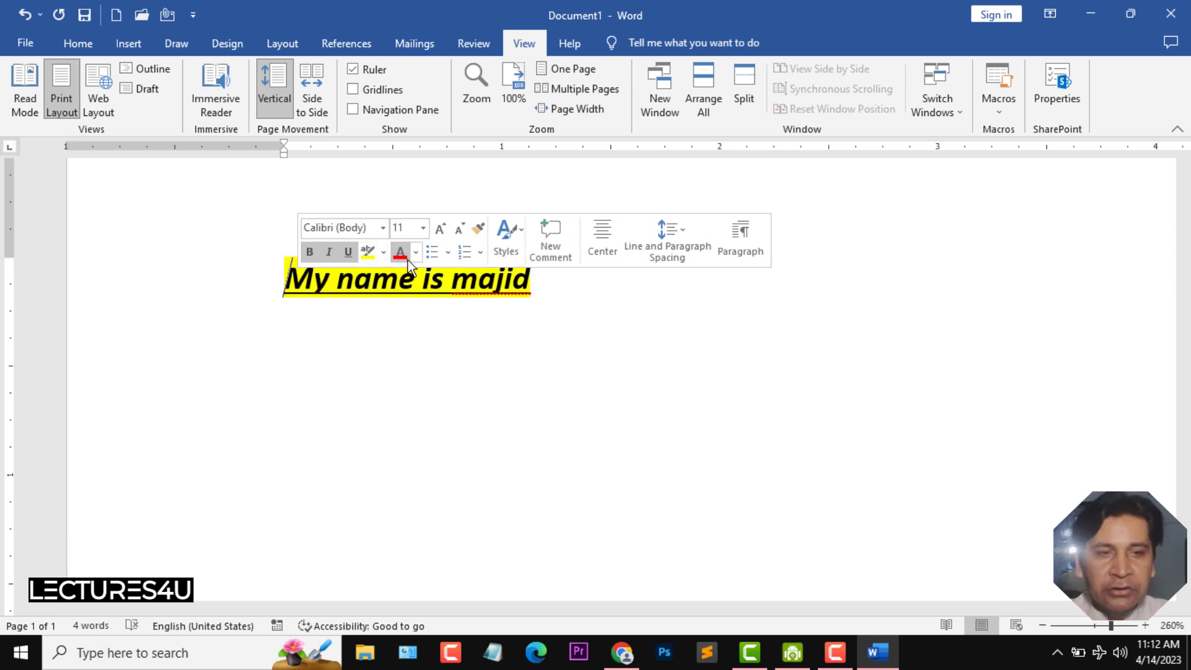
- Set the sentence's font colour to red
drag(290, 276, 539, 274)
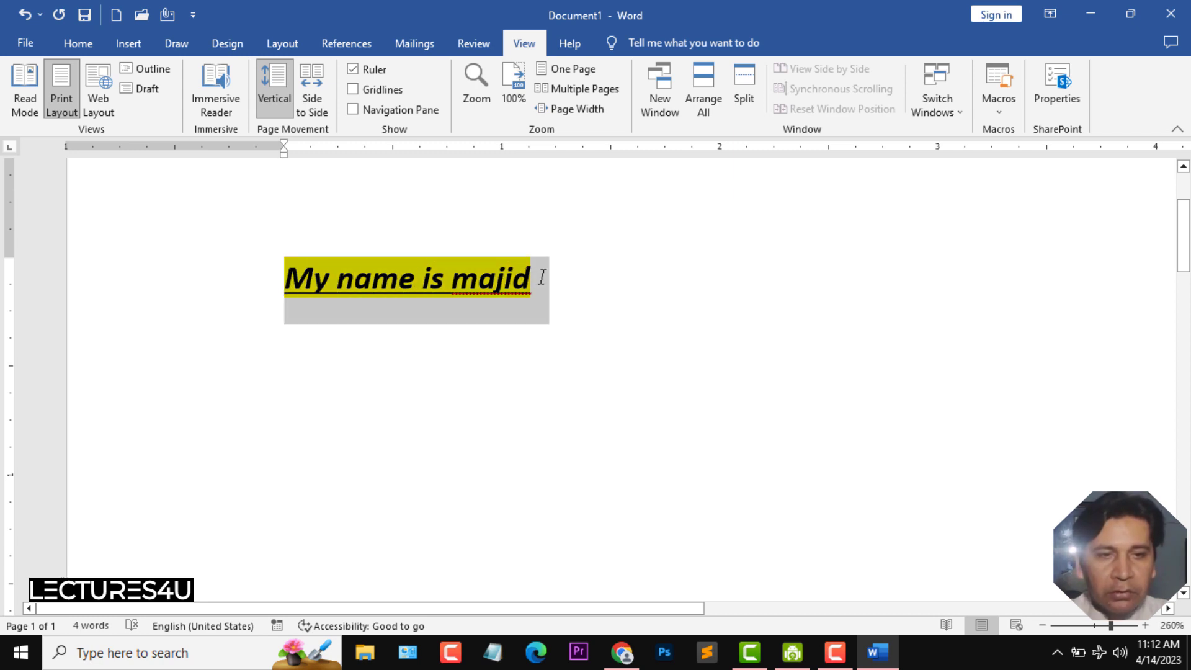
triple_click(399, 274)
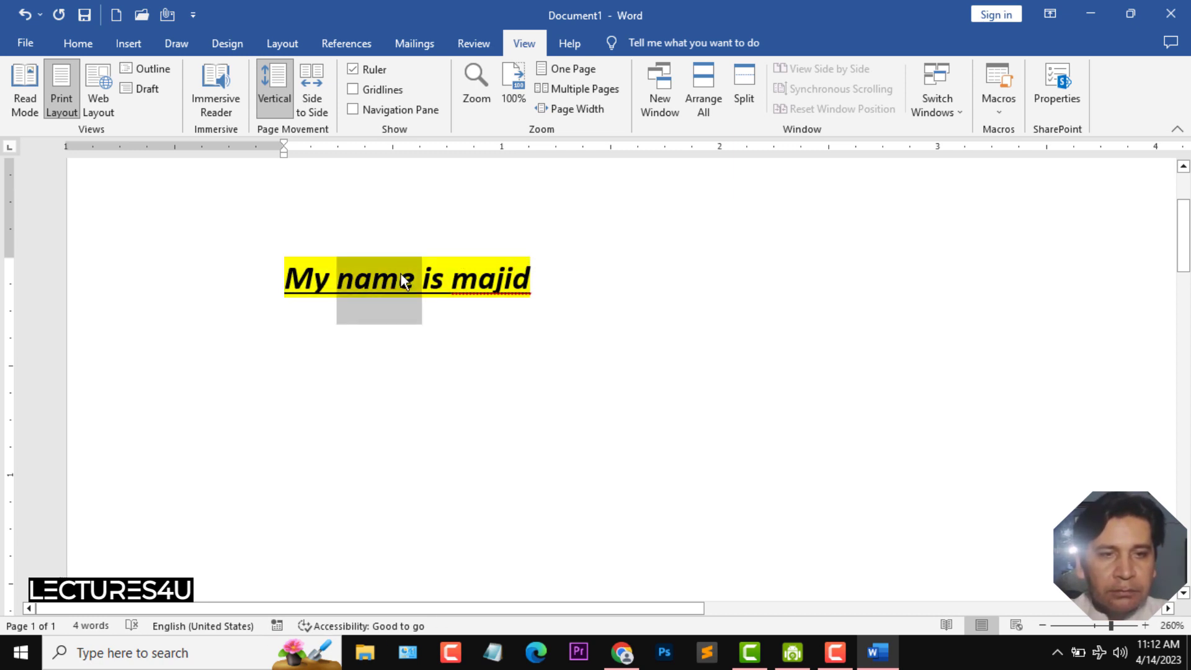
click(501, 245)
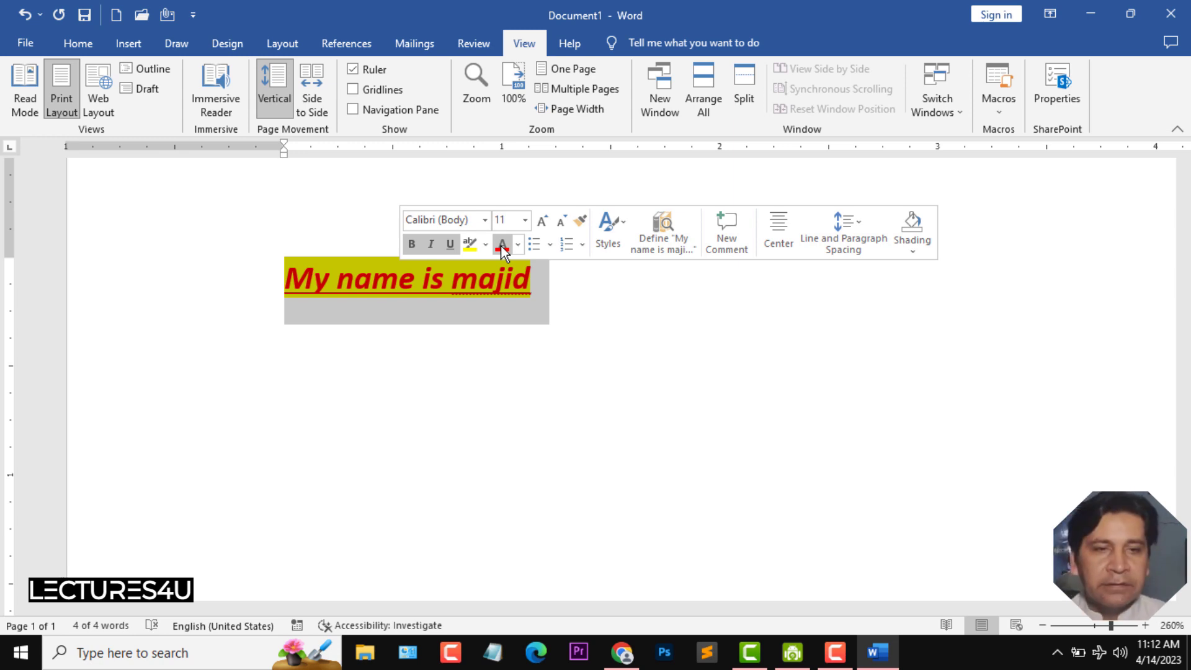
- Change the sentence's font to Bahnschrift
click(486, 225)
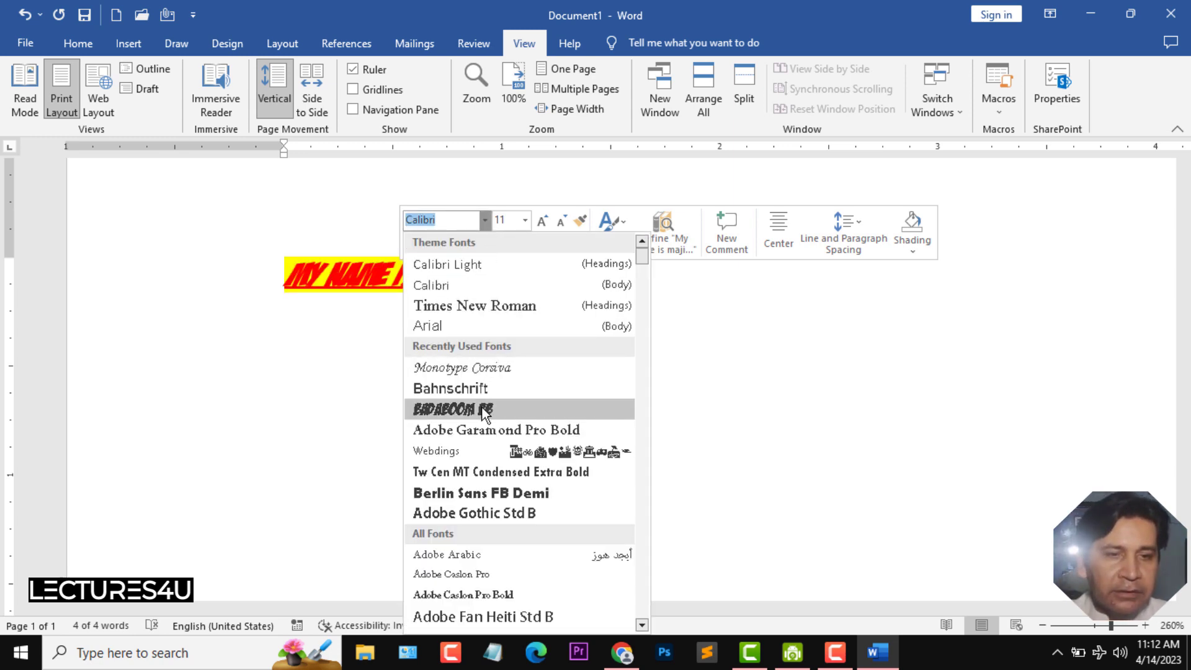
click(481, 404)
click(484, 221)
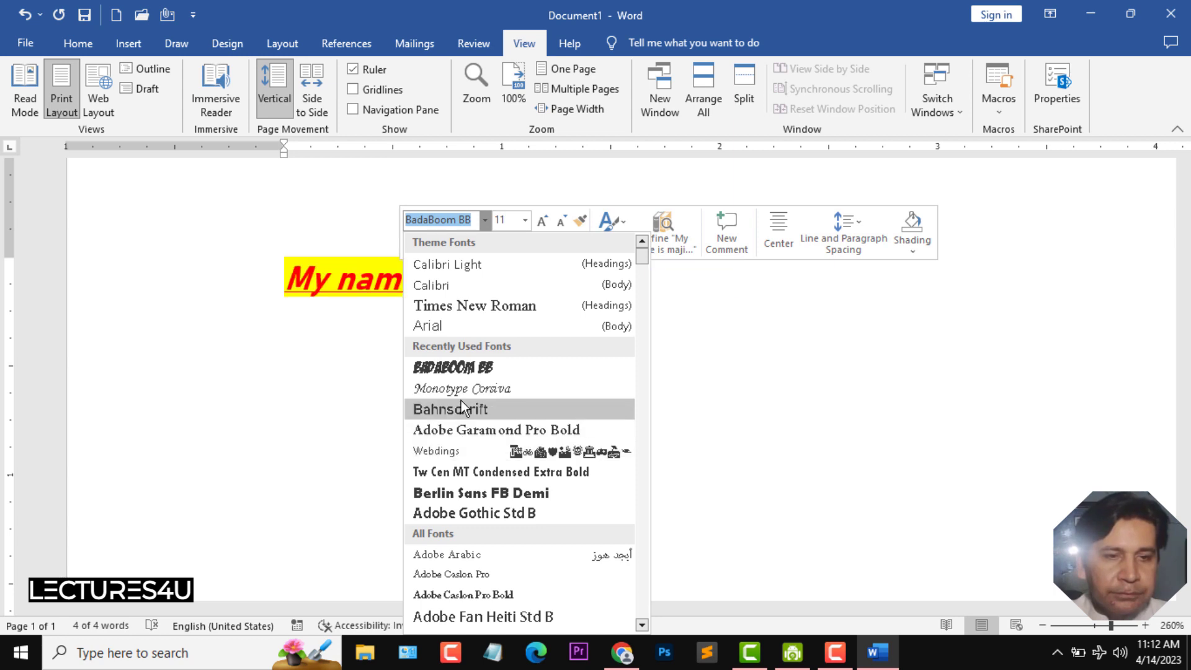
click(460, 400)
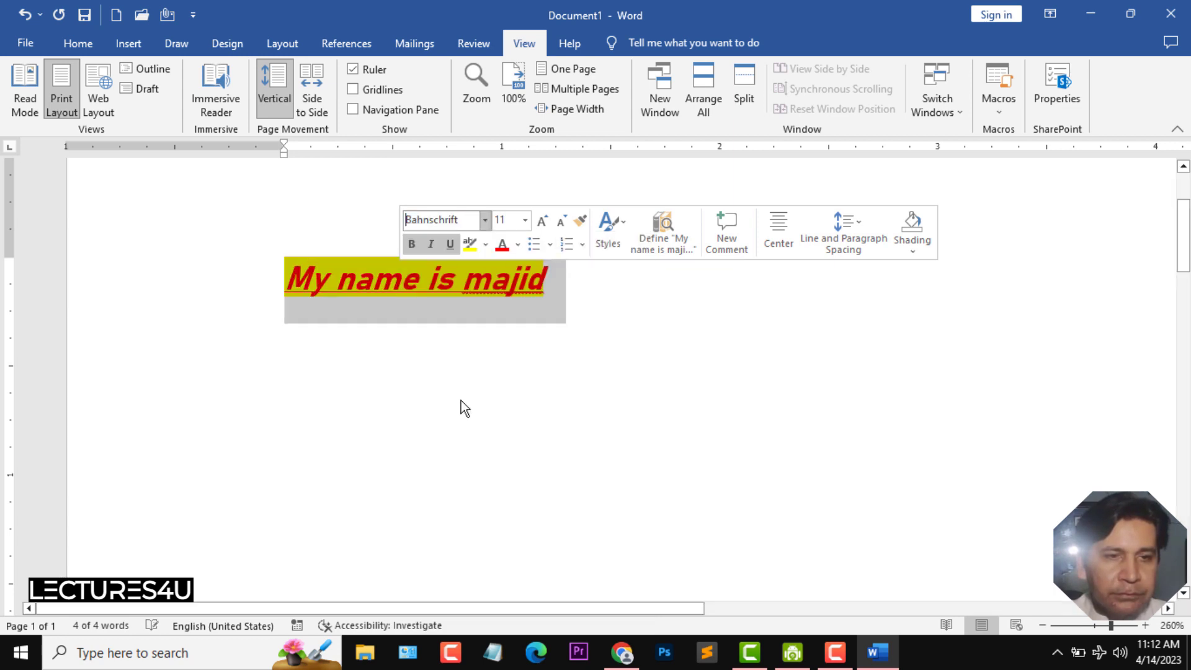
- Set the sentence's font size to 16
click(525, 221)
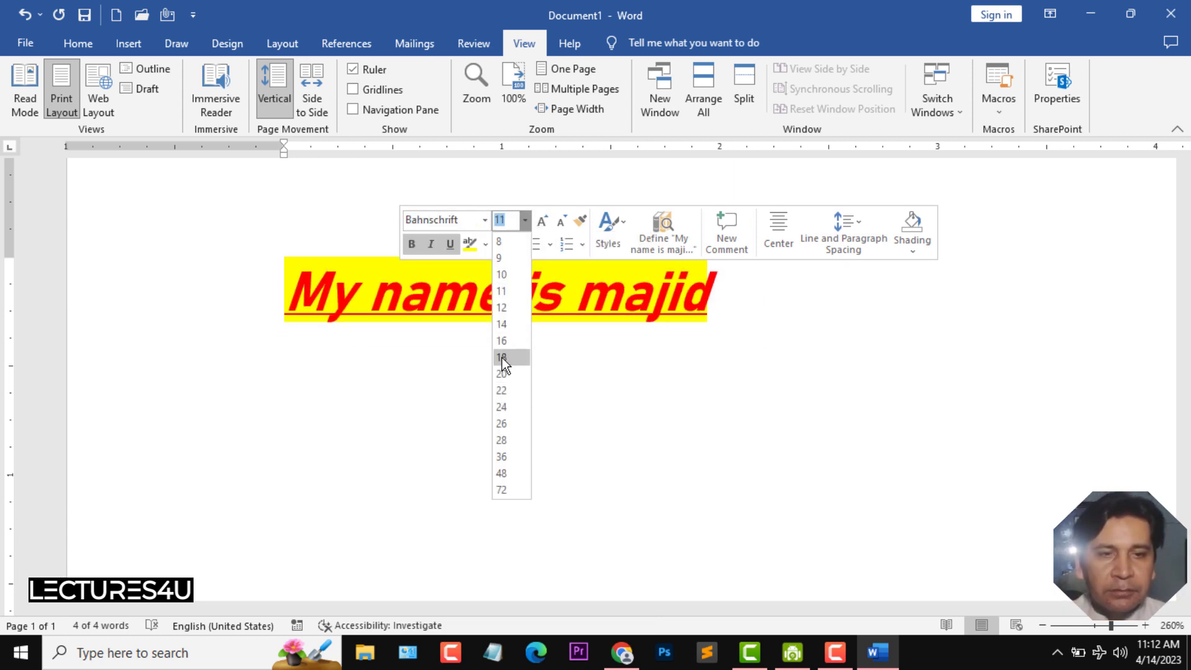
click(501, 357)
click(542, 220)
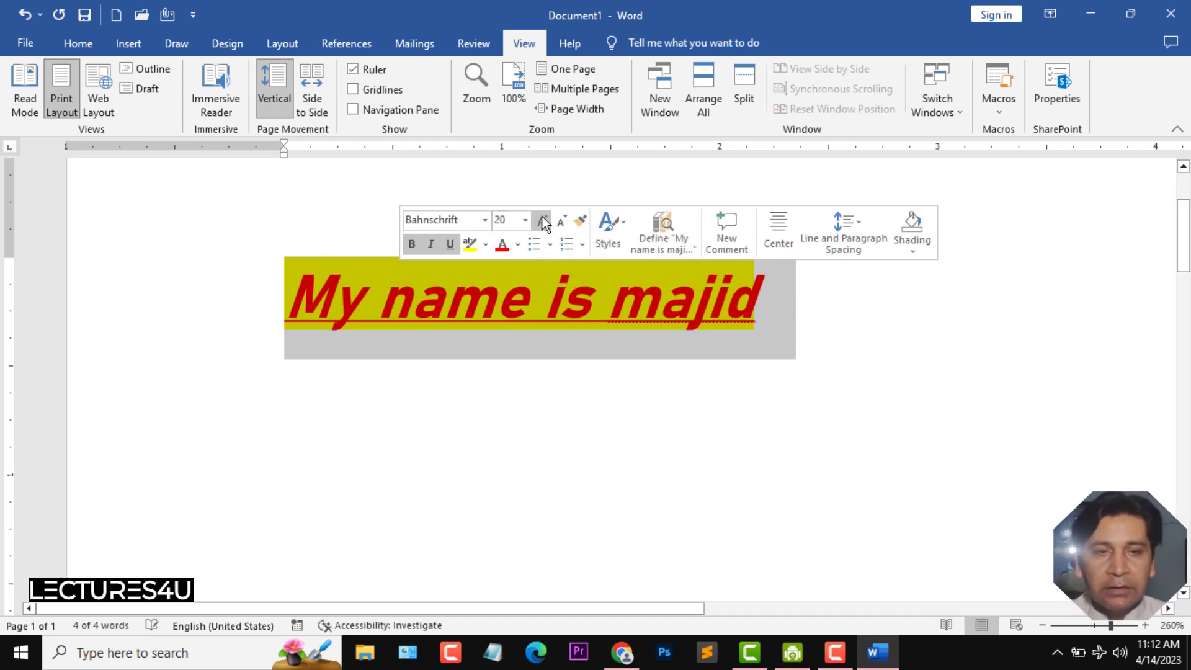
click(542, 220)
click(542, 220)
click(560, 221)
click(560, 222)
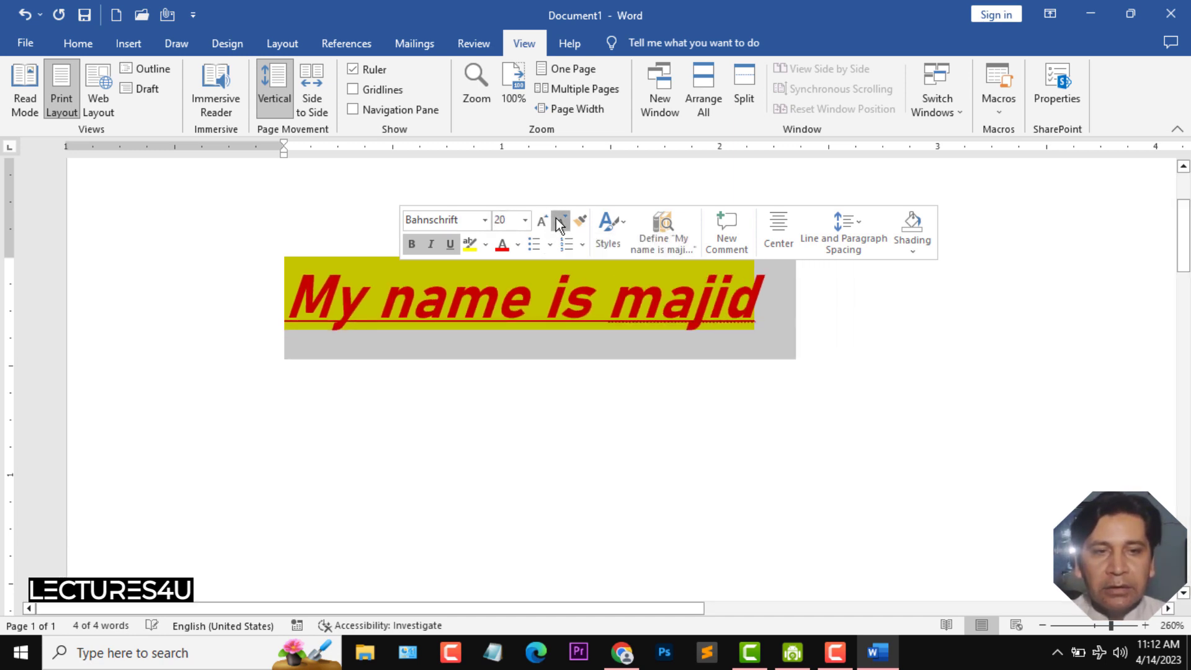
click(560, 222)
click(560, 222)
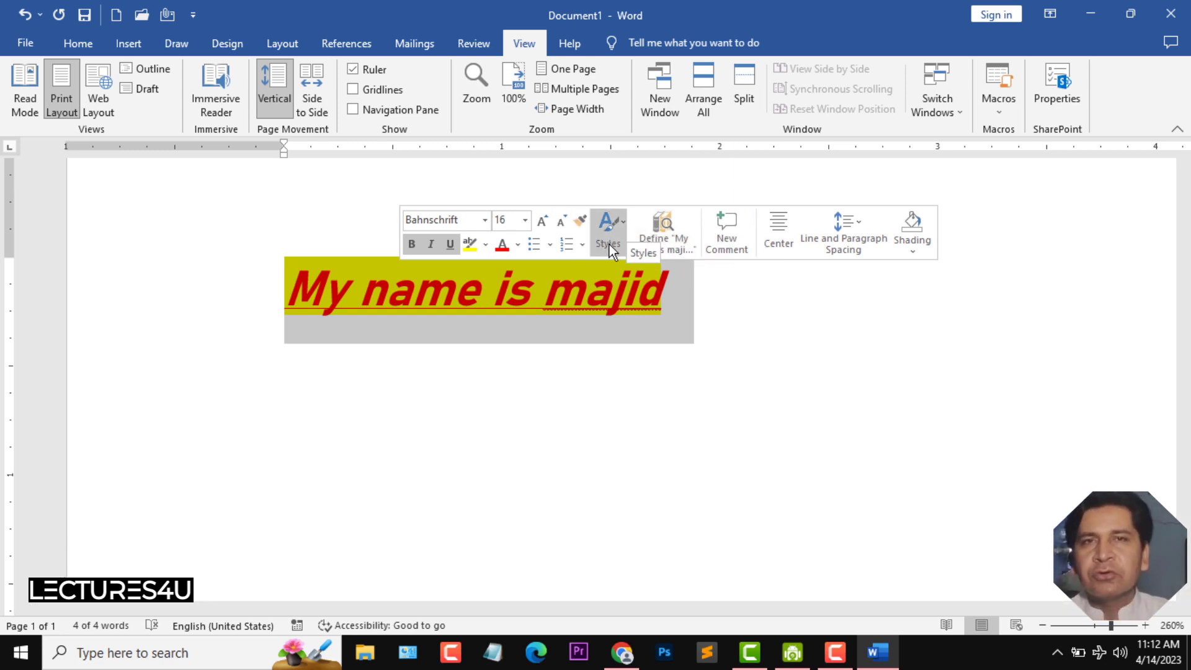
- Browse the quick styles gallery for the selected sentence without applying a style
click(606, 240)
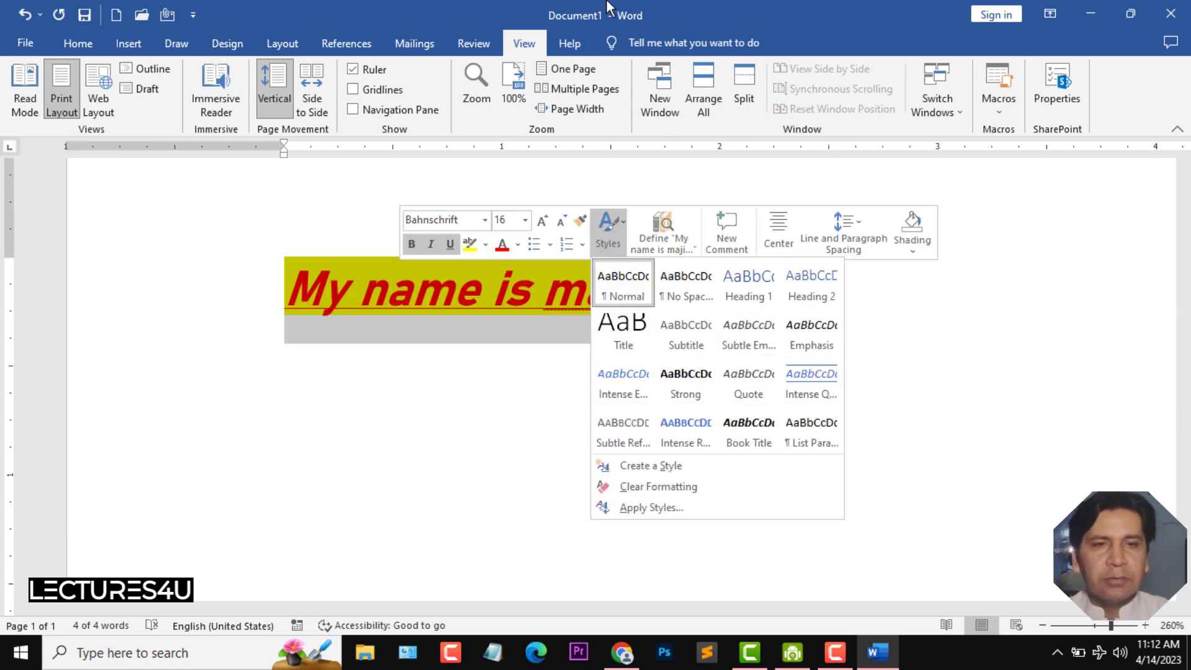
click(608, 26)
triple_click(451, 300)
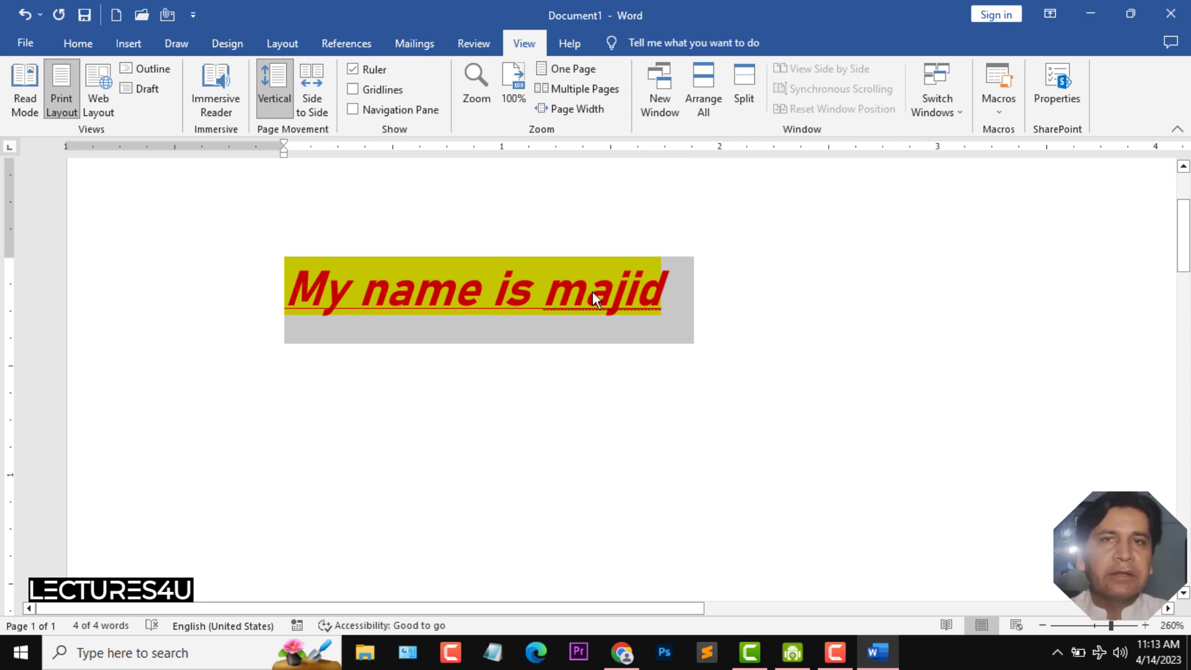
- Clear all formatting from the selected sentence
click(78, 45)
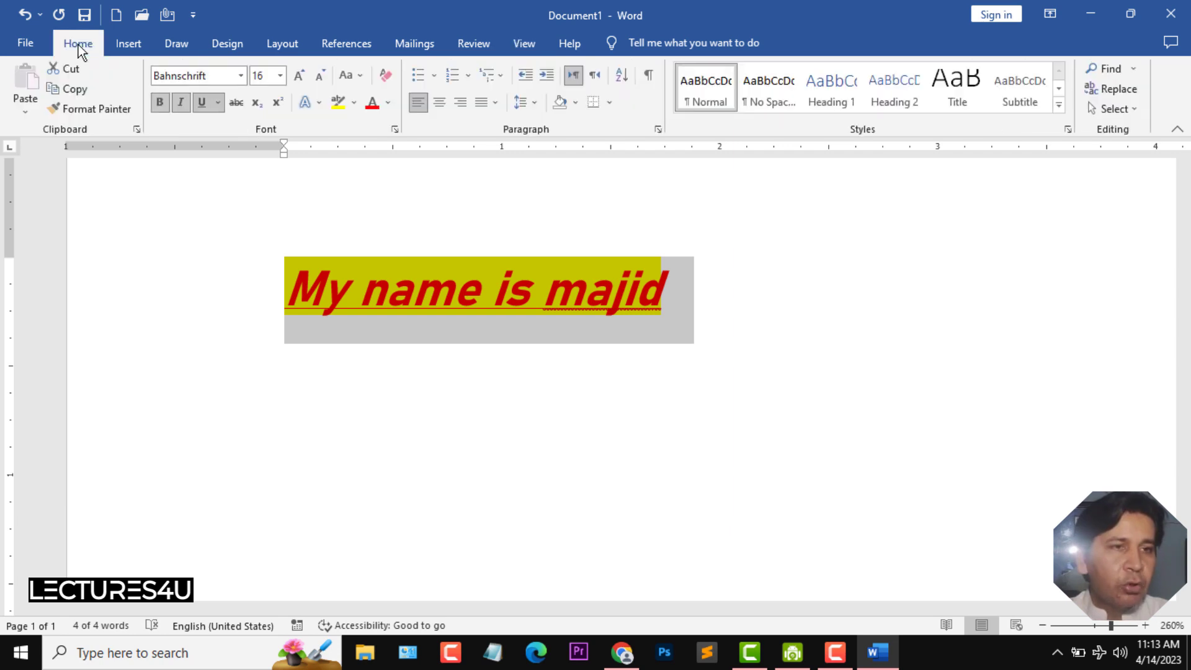
click(385, 75)
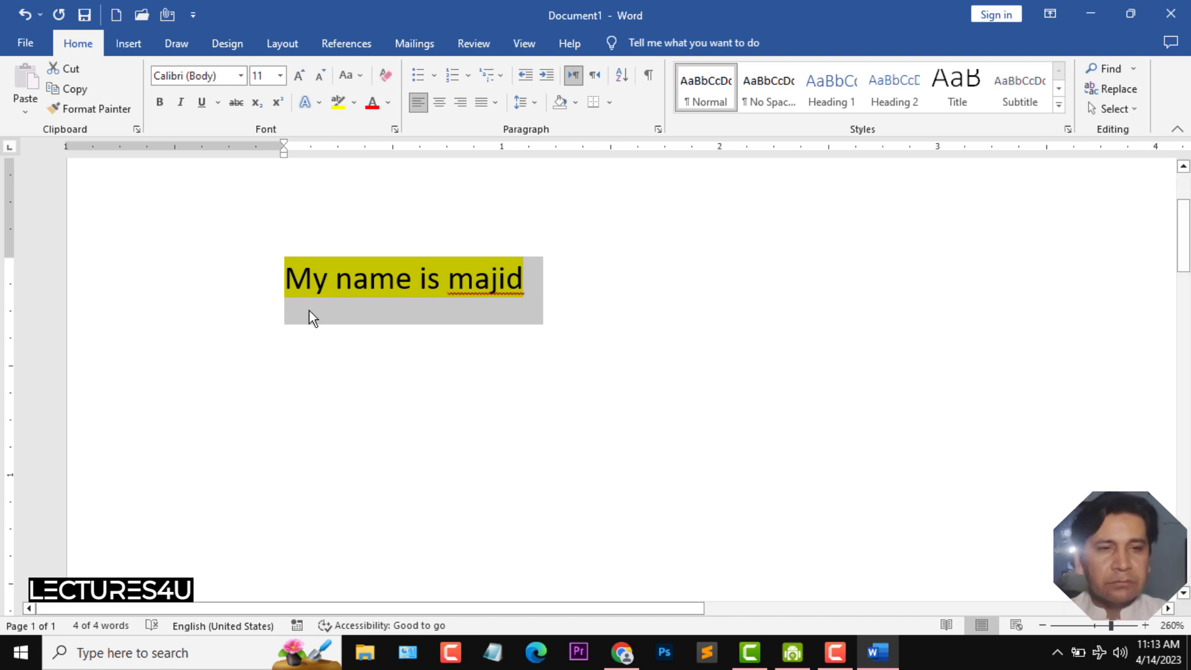
- Remove the highlight color from the sentence
click(441, 334)
key(Home)
drag(346, 282, 562, 287)
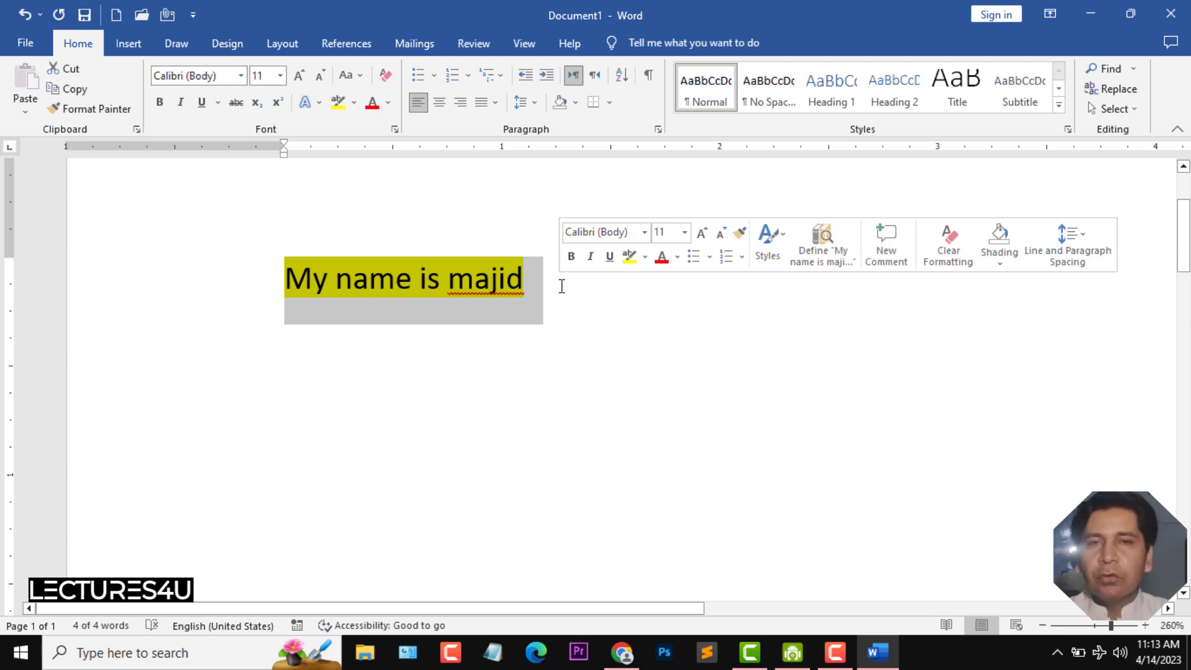
click(354, 104)
click(374, 202)
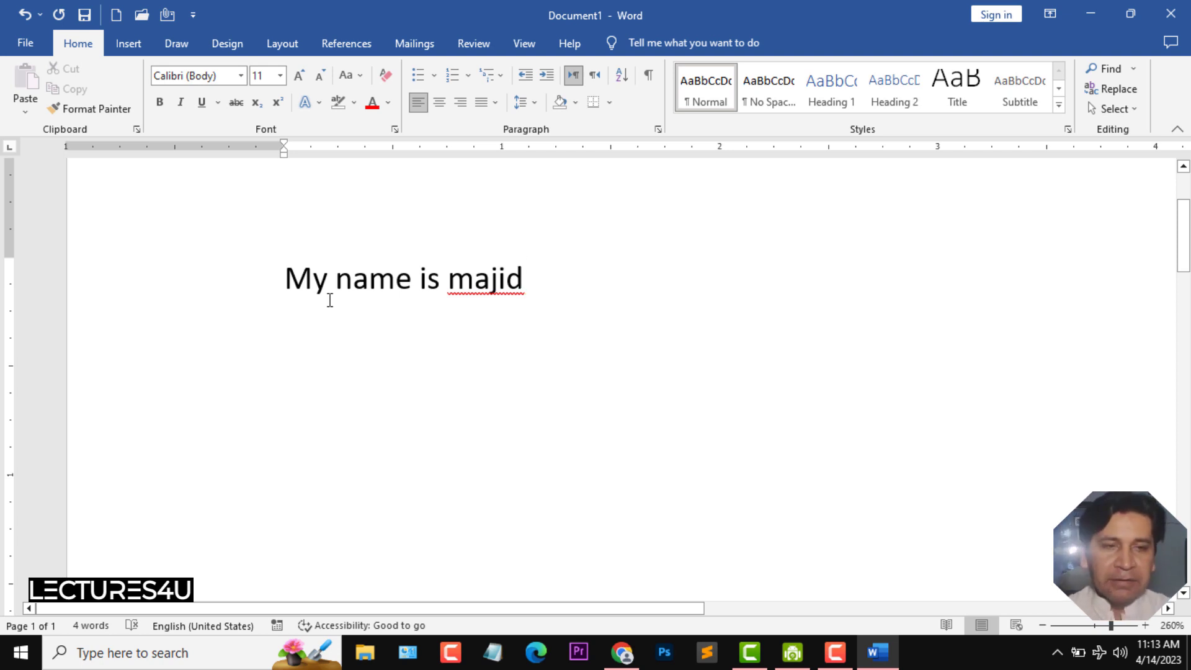
- Delete the sentence and generate sample paragraphs by entering =rand()
drag(550, 273, 284, 279)
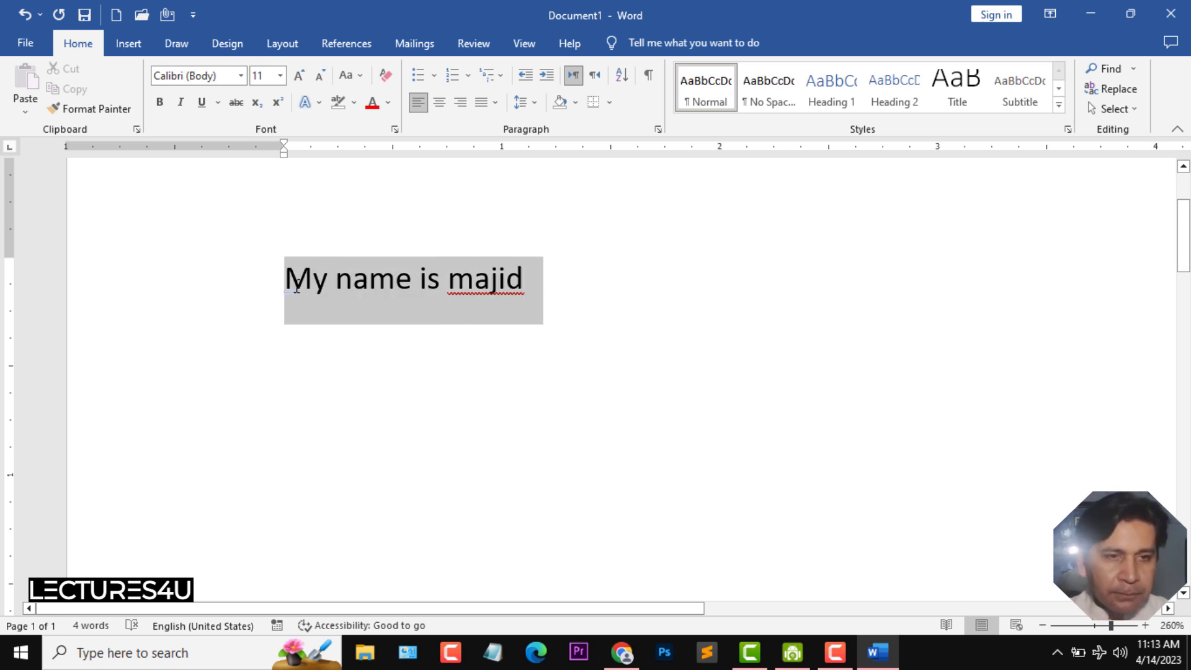
key(Delete)
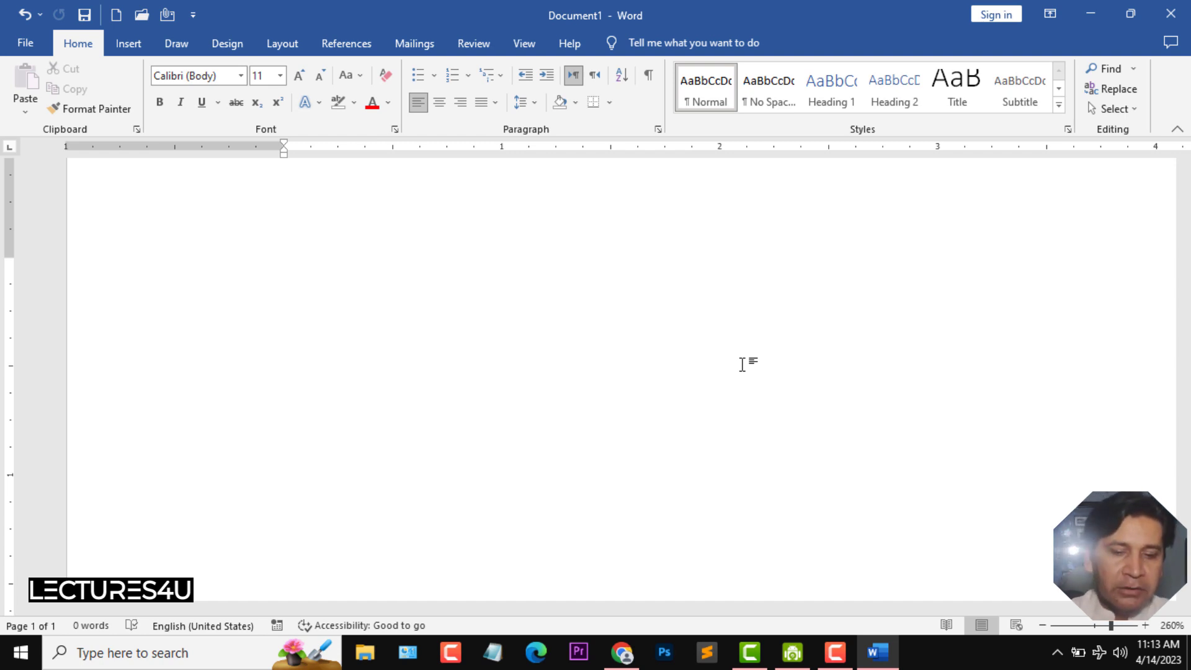
text(=rand)
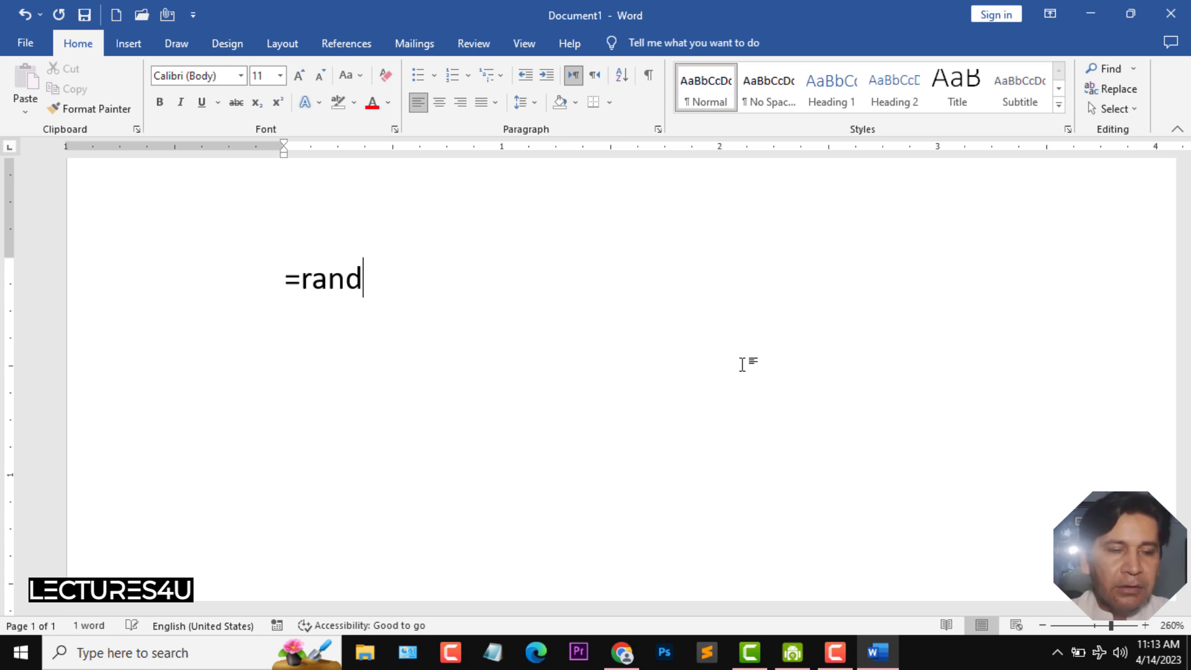
text(())
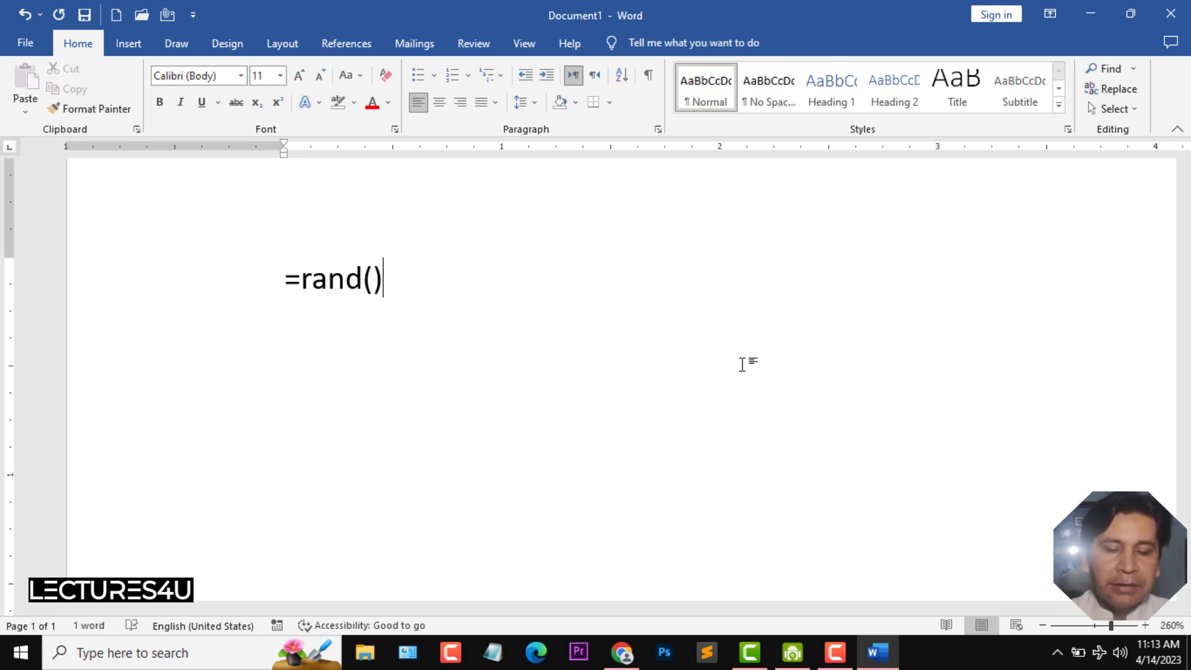
key(Return)
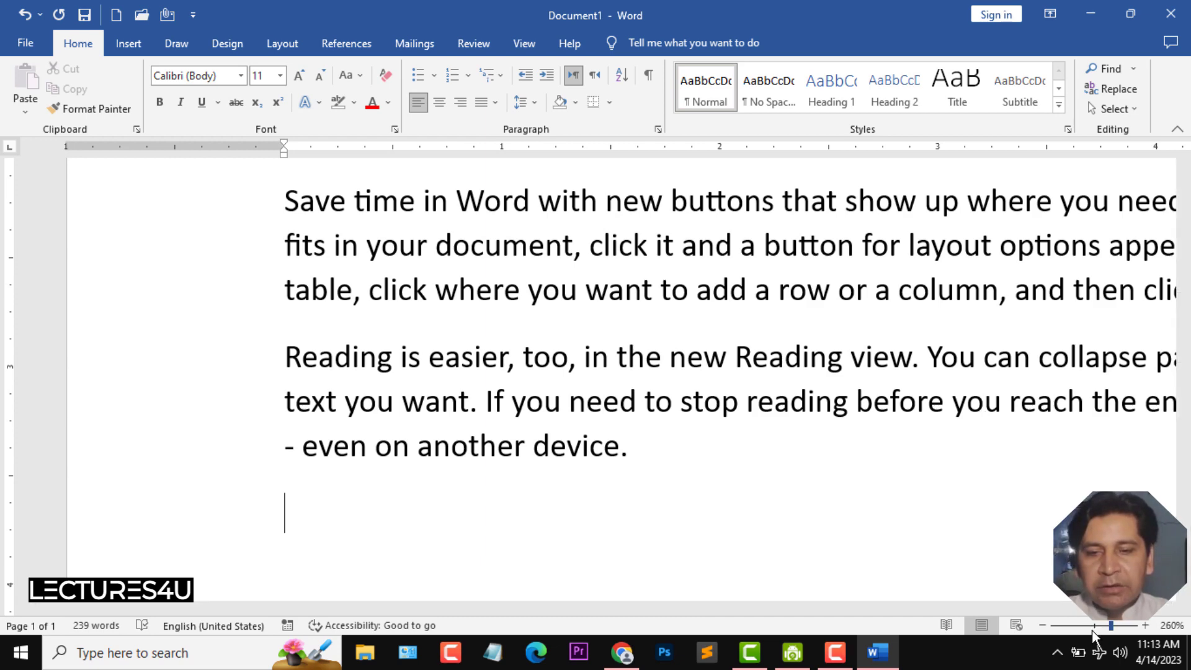
- Replace all the sample text with fresh paragraphs generated by =rand()
click(1090, 626)
drag(1092, 627, 1089, 626)
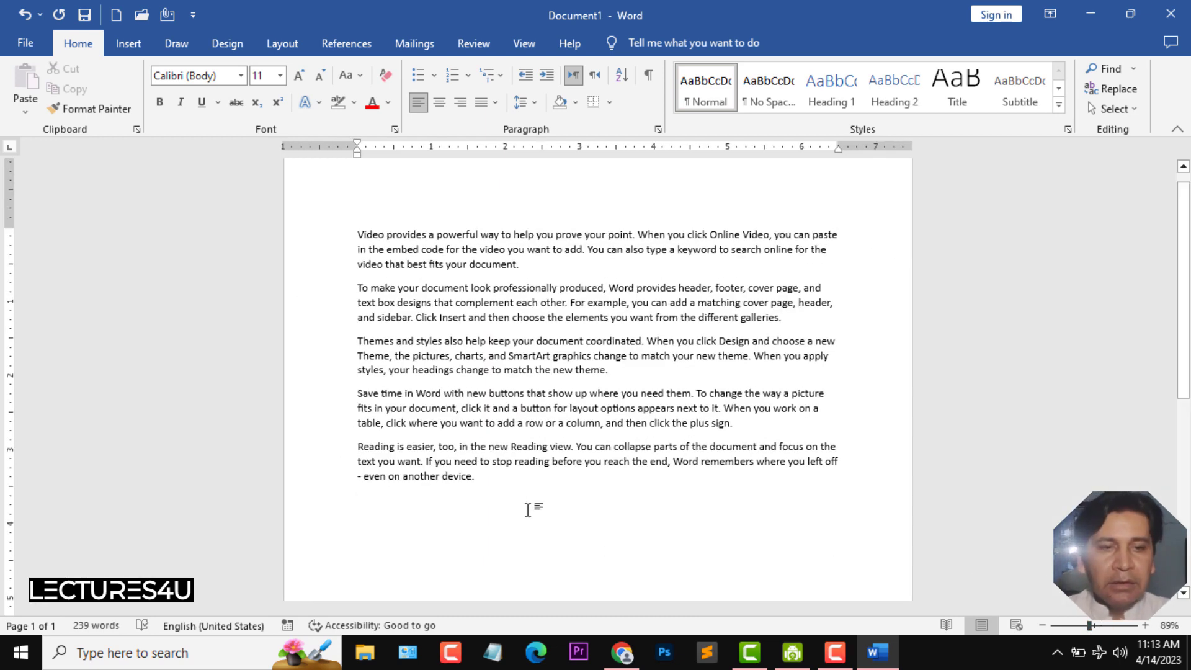
drag(538, 506, 285, 234)
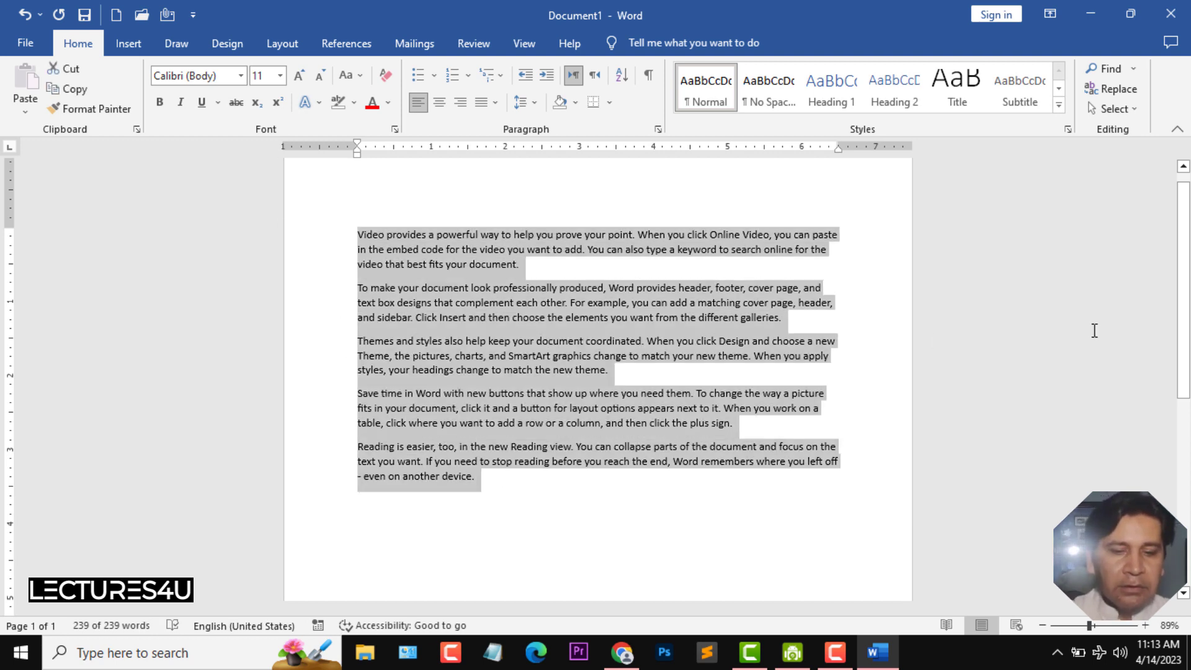
text(=rand())
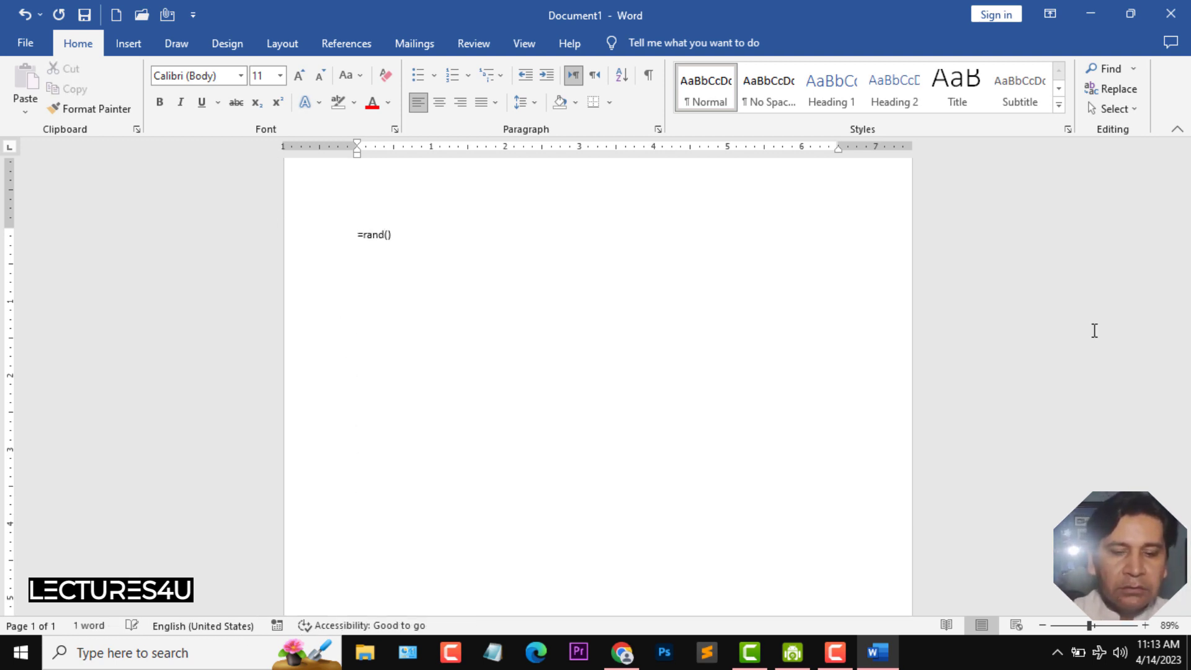
key(Return)
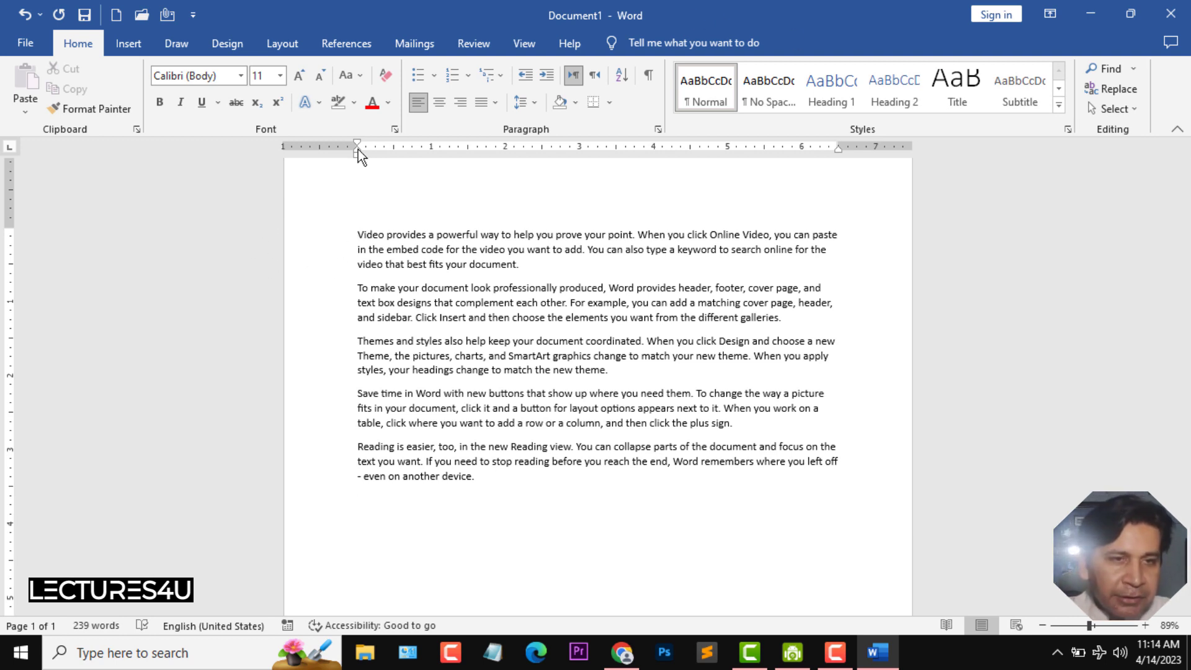
drag(358, 150, 359, 149)
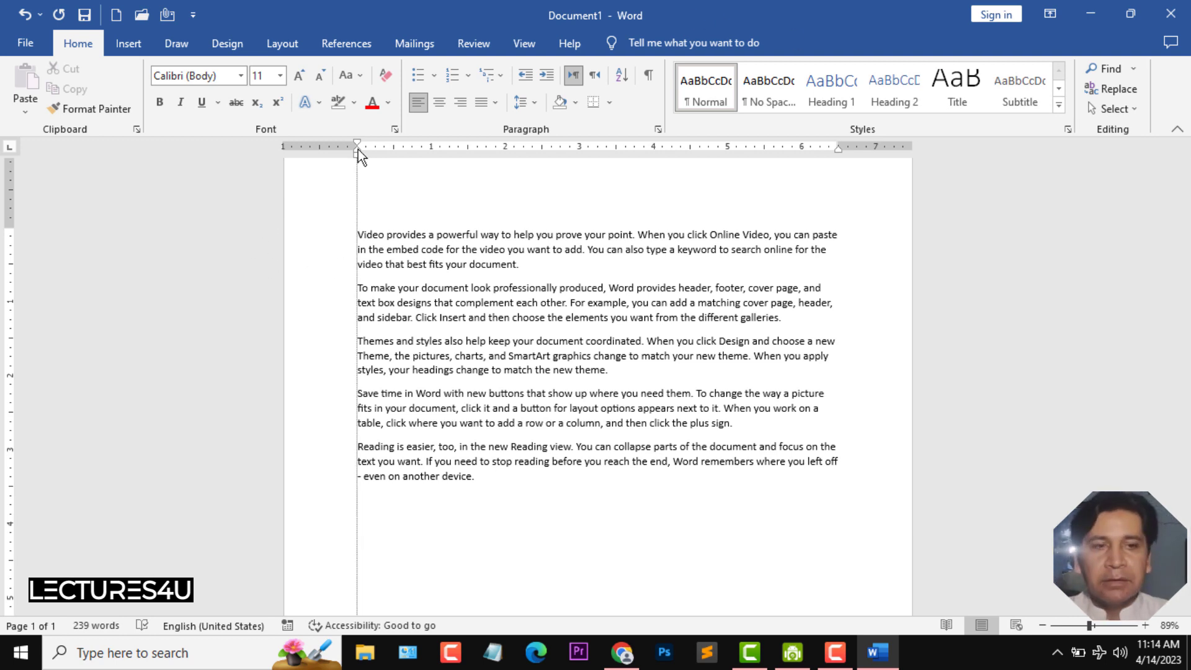
drag(358, 149, 358, 148)
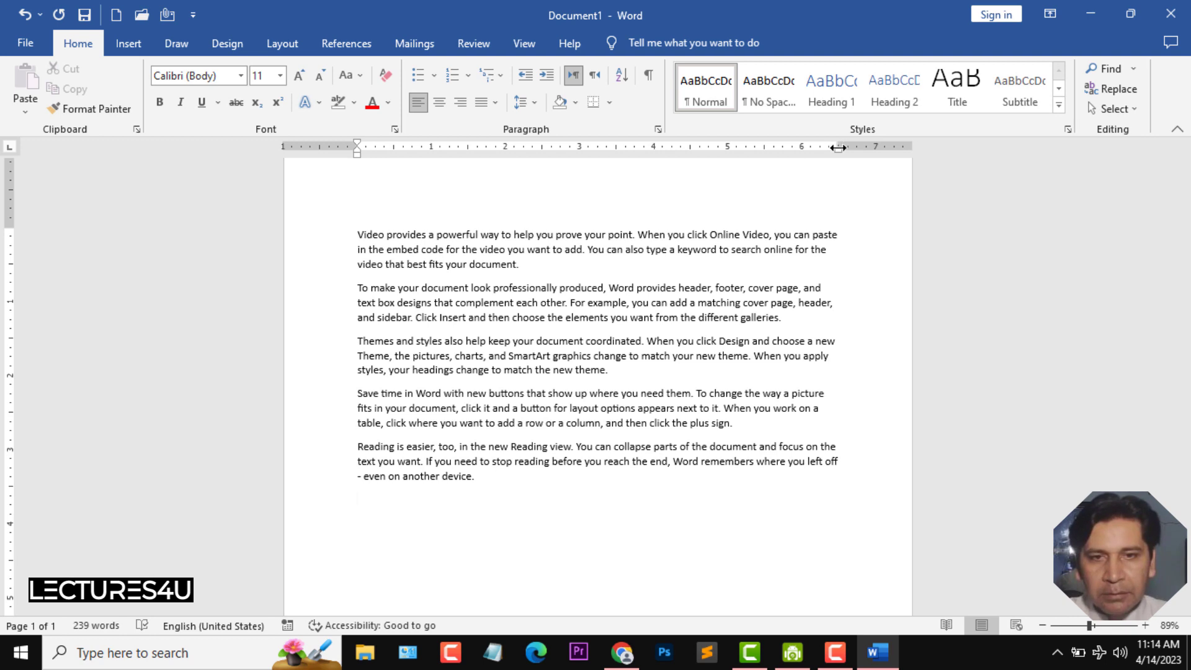
drag(838, 146, 838, 147)
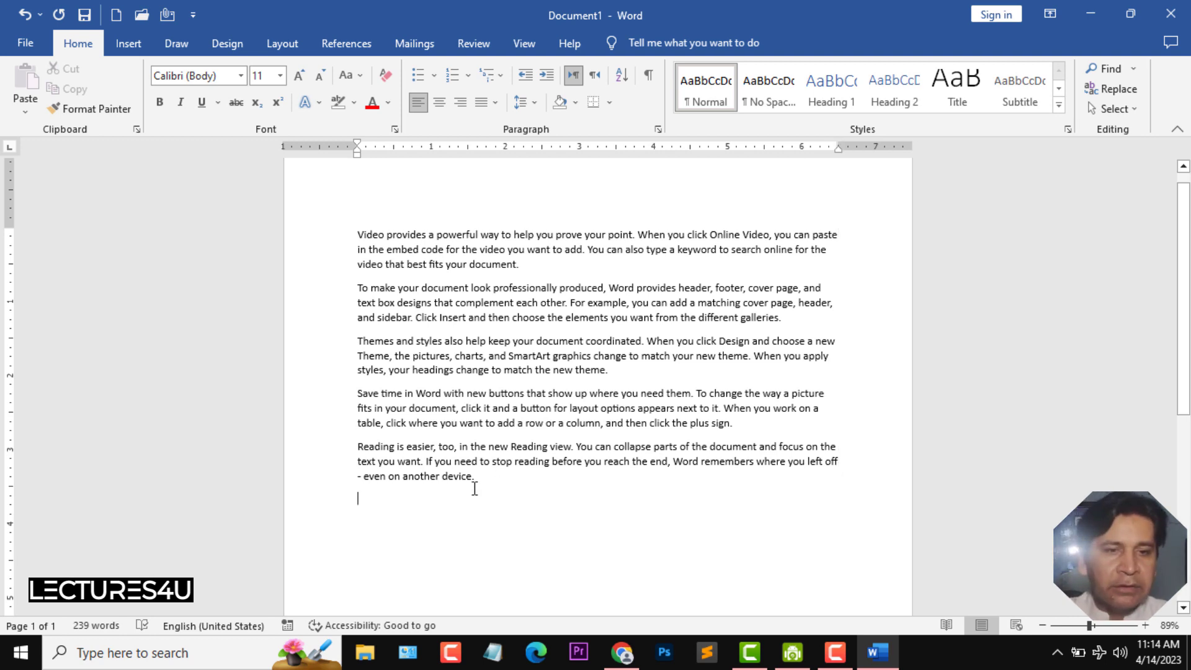
- Justify all the paragraphs
drag(485, 485, 359, 232)
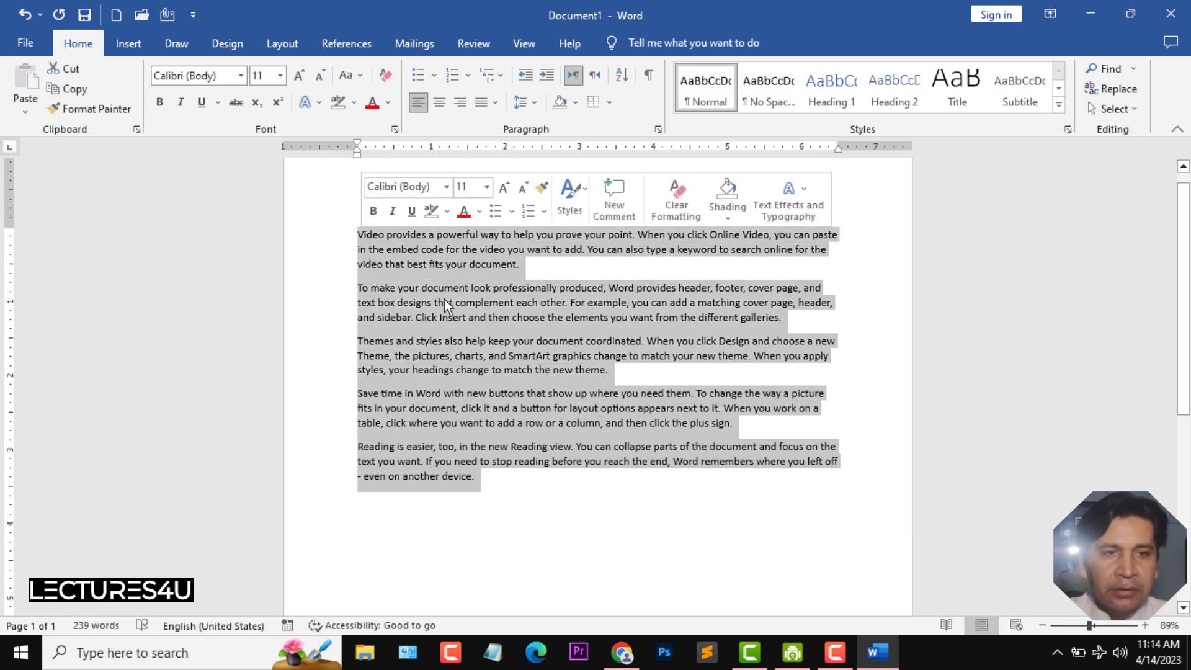
click(494, 103)
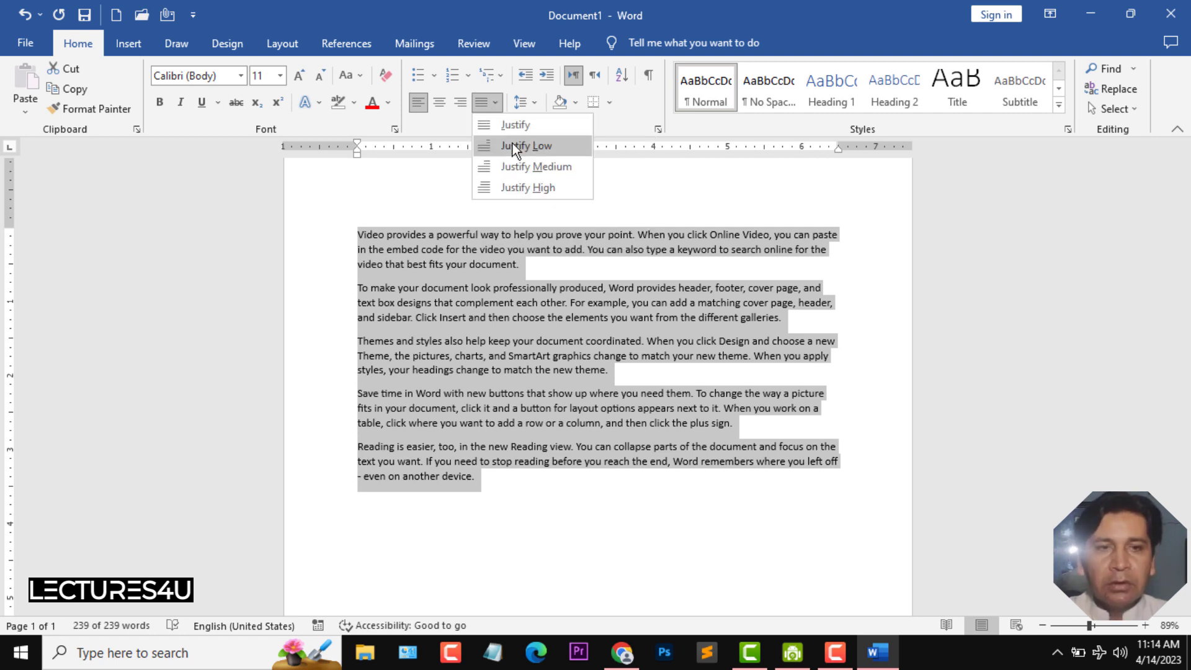
click(527, 126)
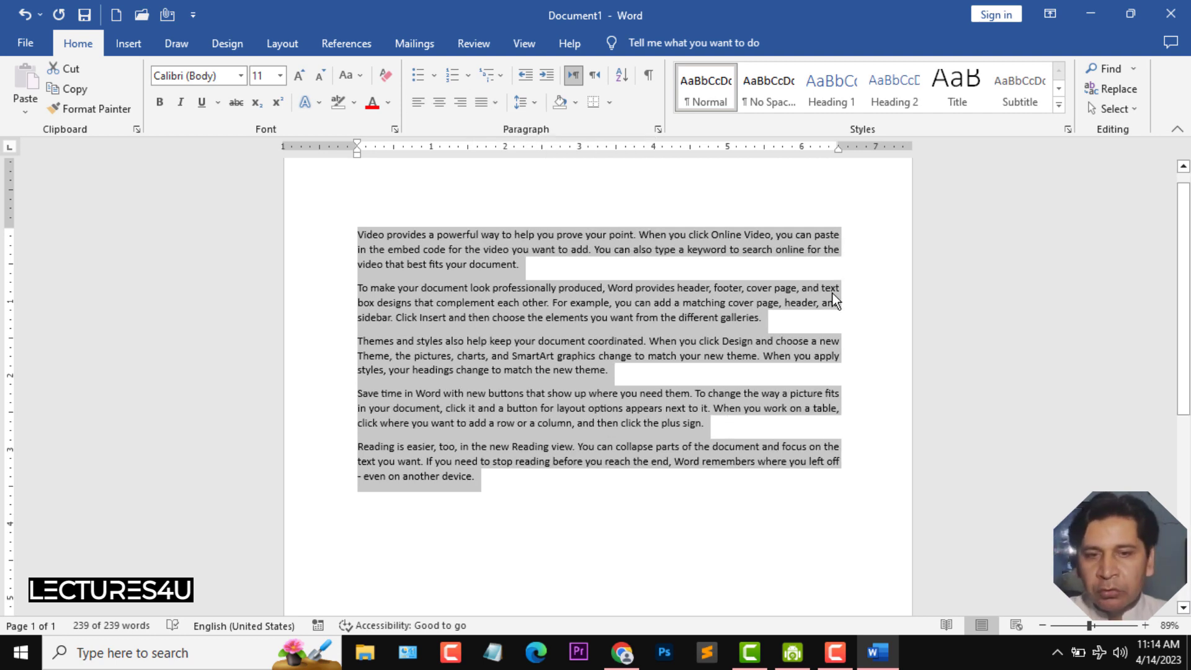
click(661, 319)
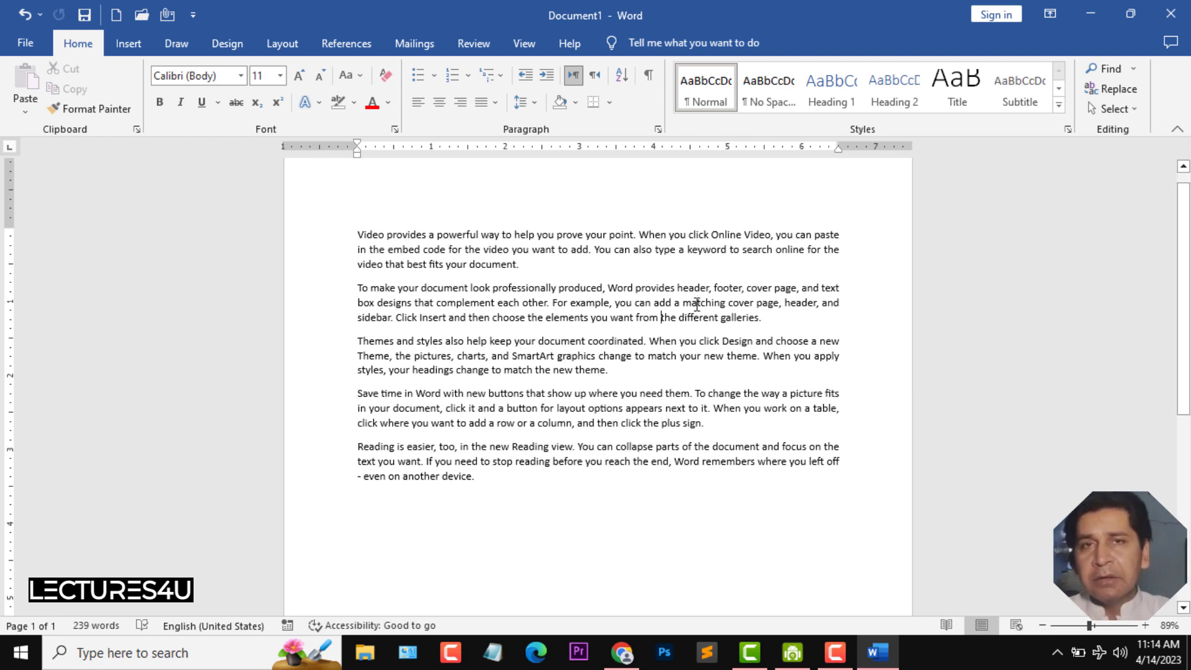
- Add a heading line "Chapter 1" above the first paragraph
click(360, 239)
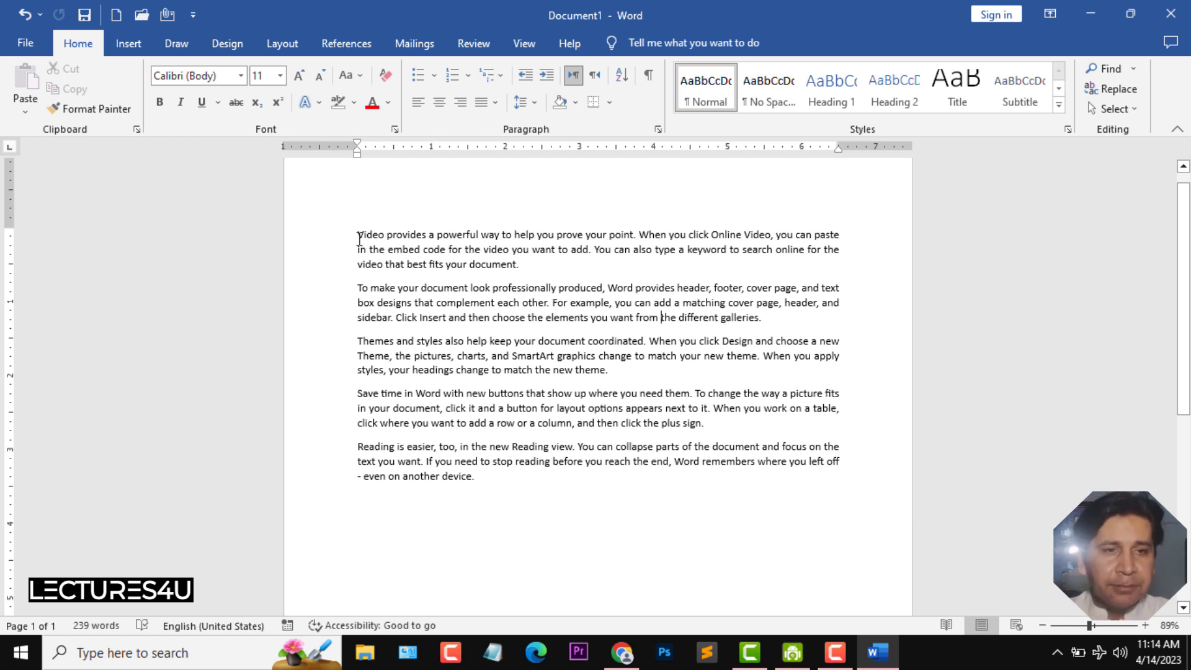
key(Return)
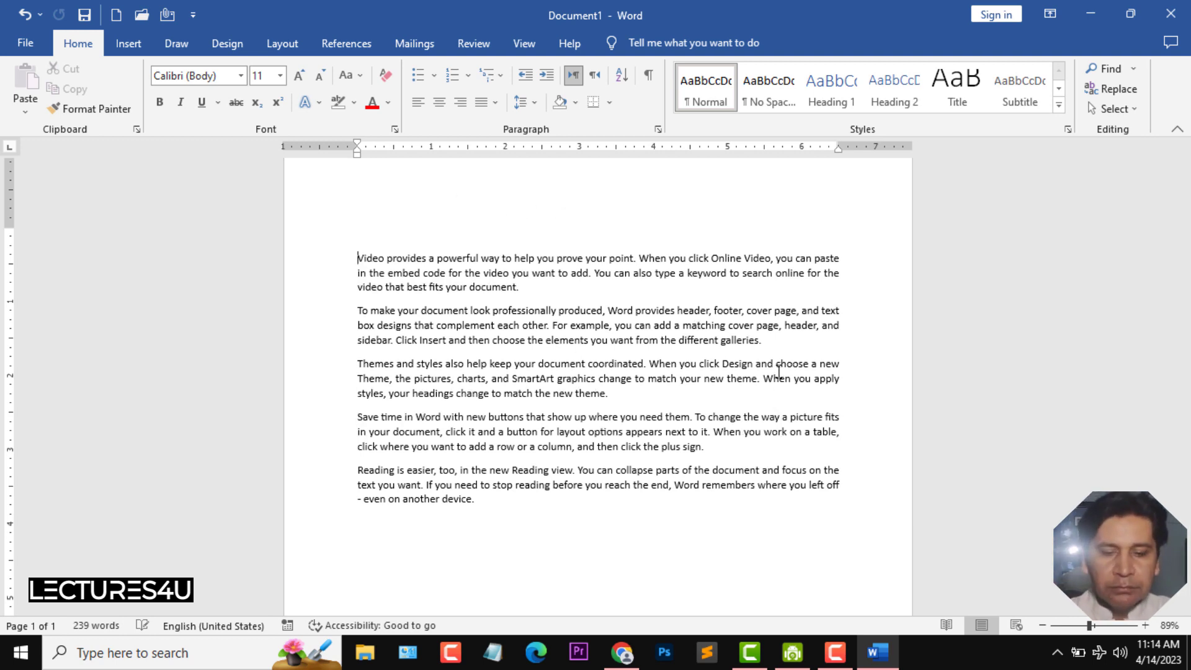
text(Chapter 1)
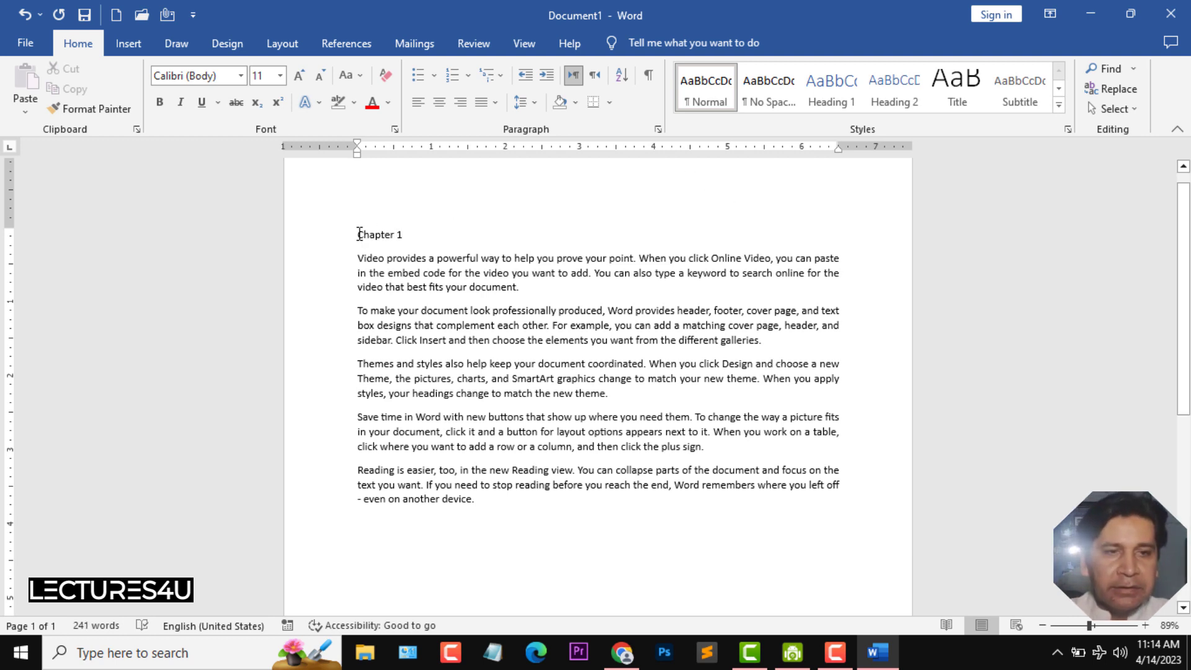
- Make the Chapter 1 heading bold and centered
drag(358, 233, 405, 236)
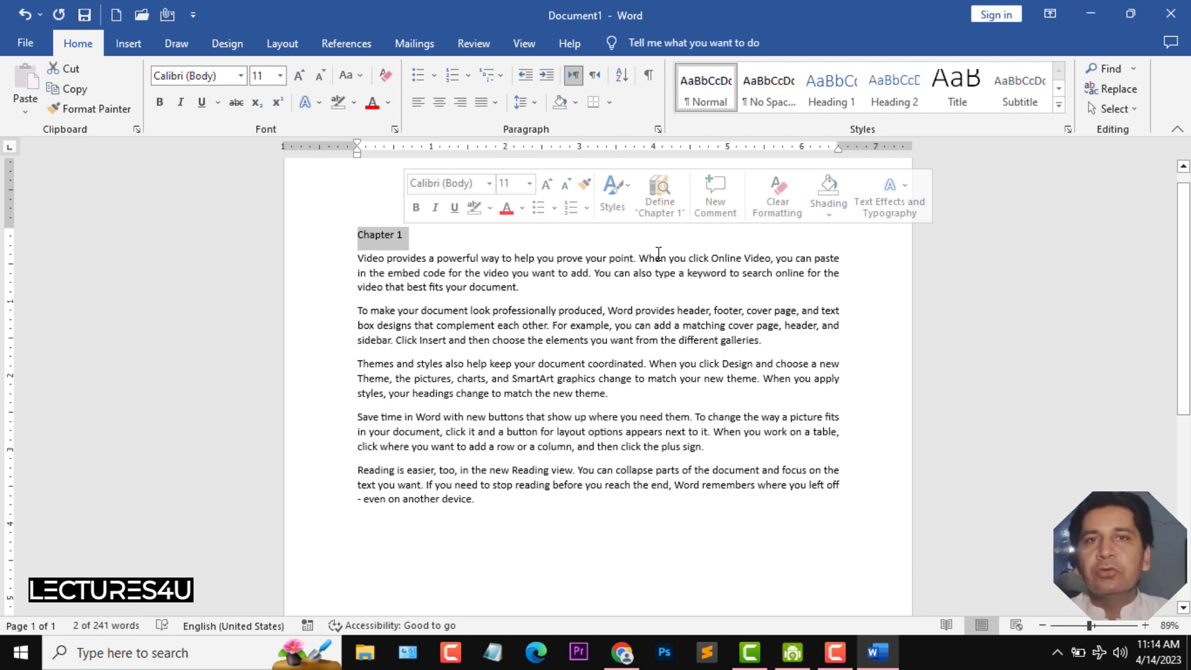
click(159, 102)
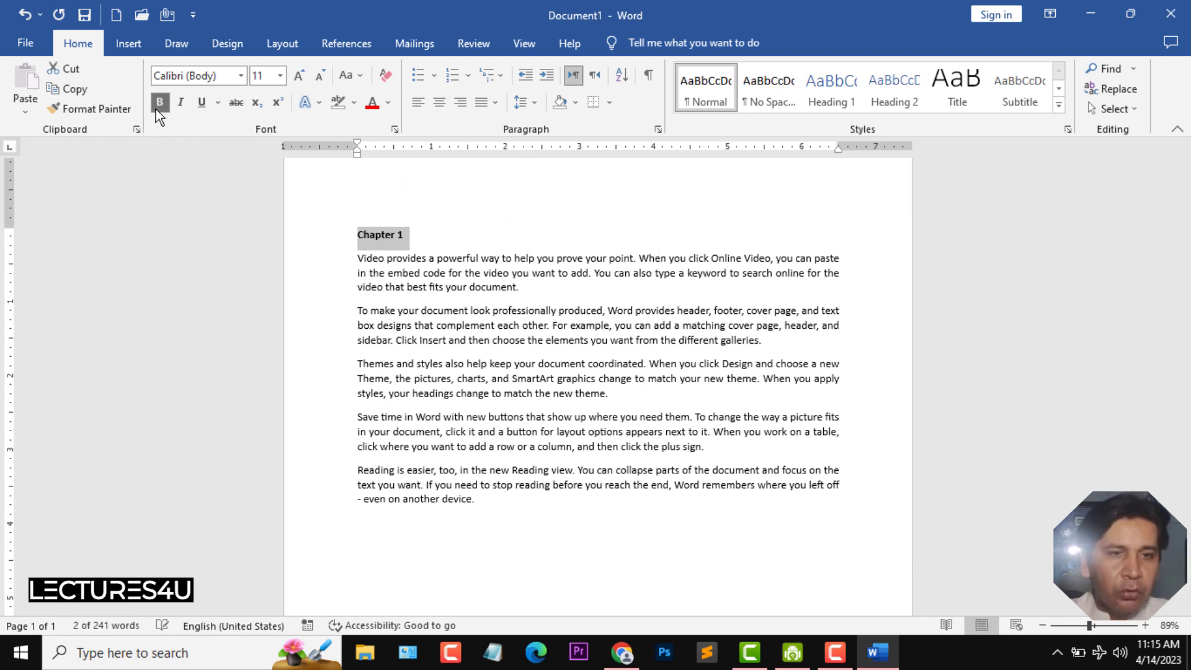
click(442, 103)
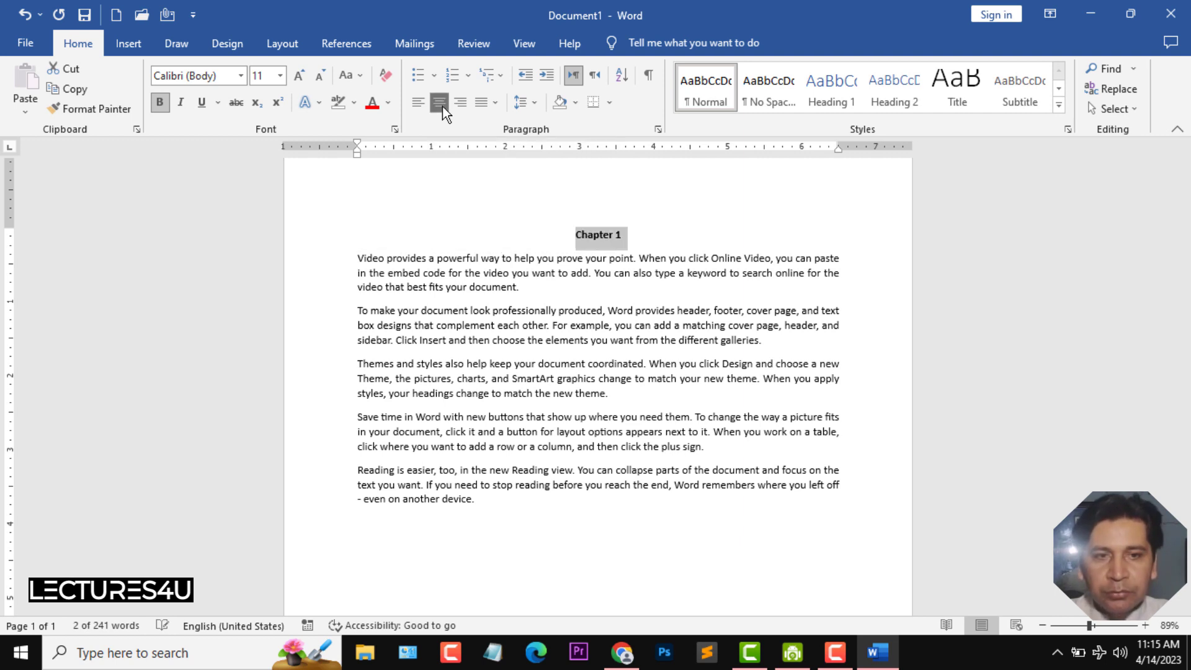
- Set the Chapter 1 heading's font to Times New Roman at size 22
click(281, 75)
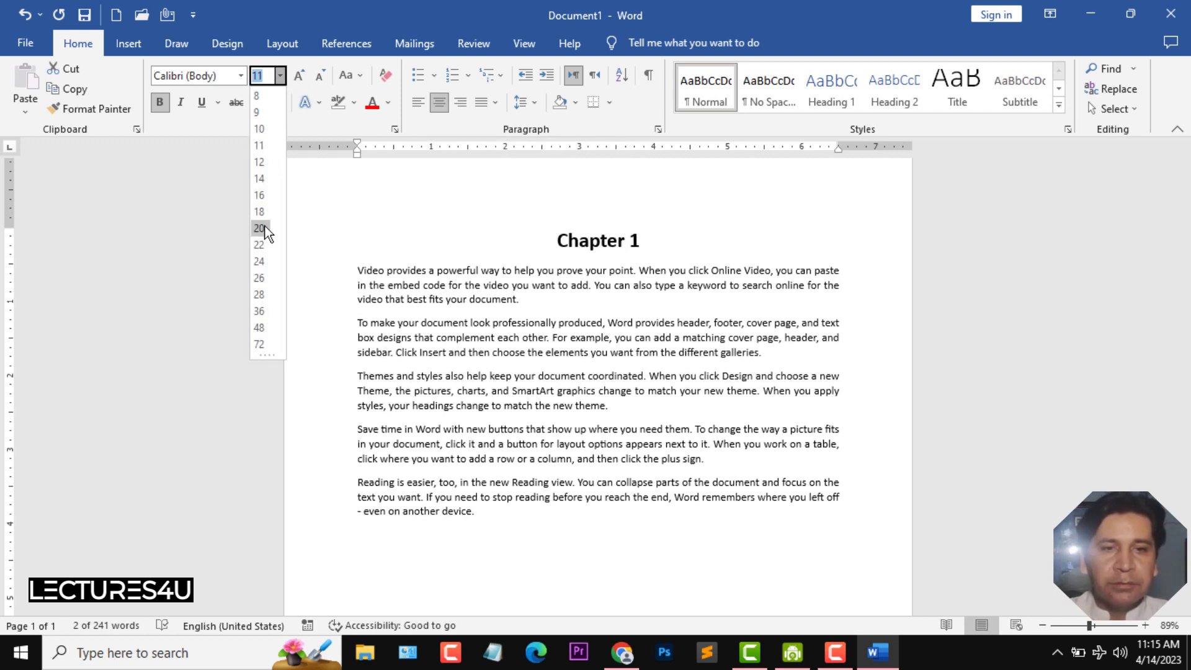
click(260, 228)
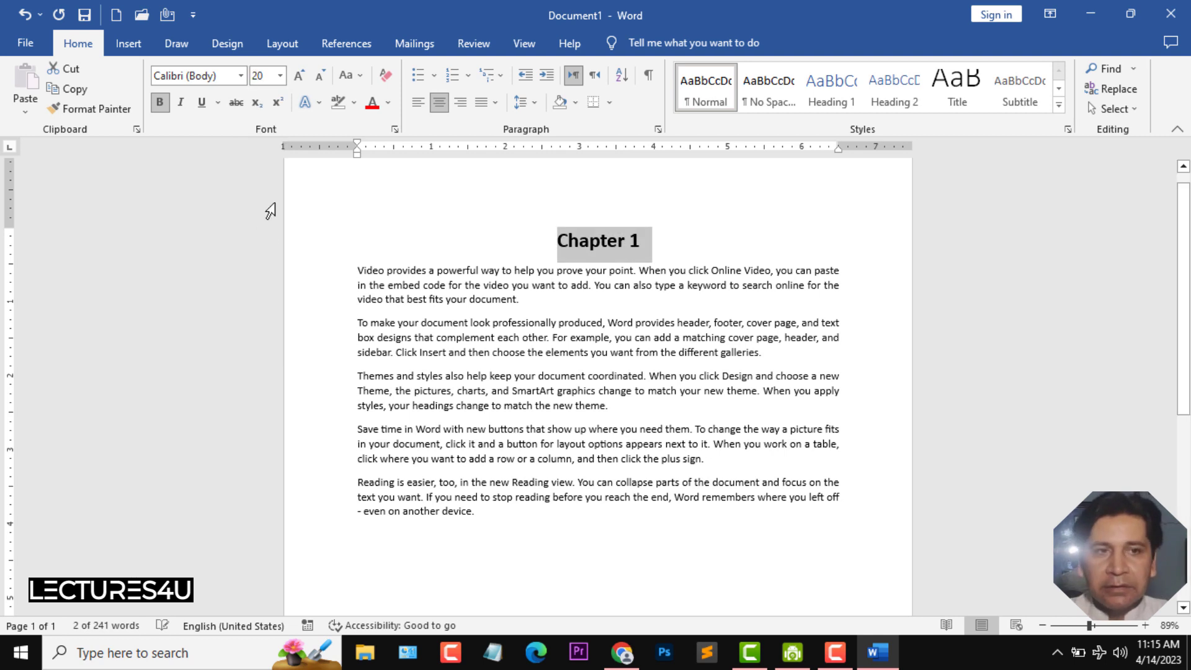
click(298, 80)
click(298, 79)
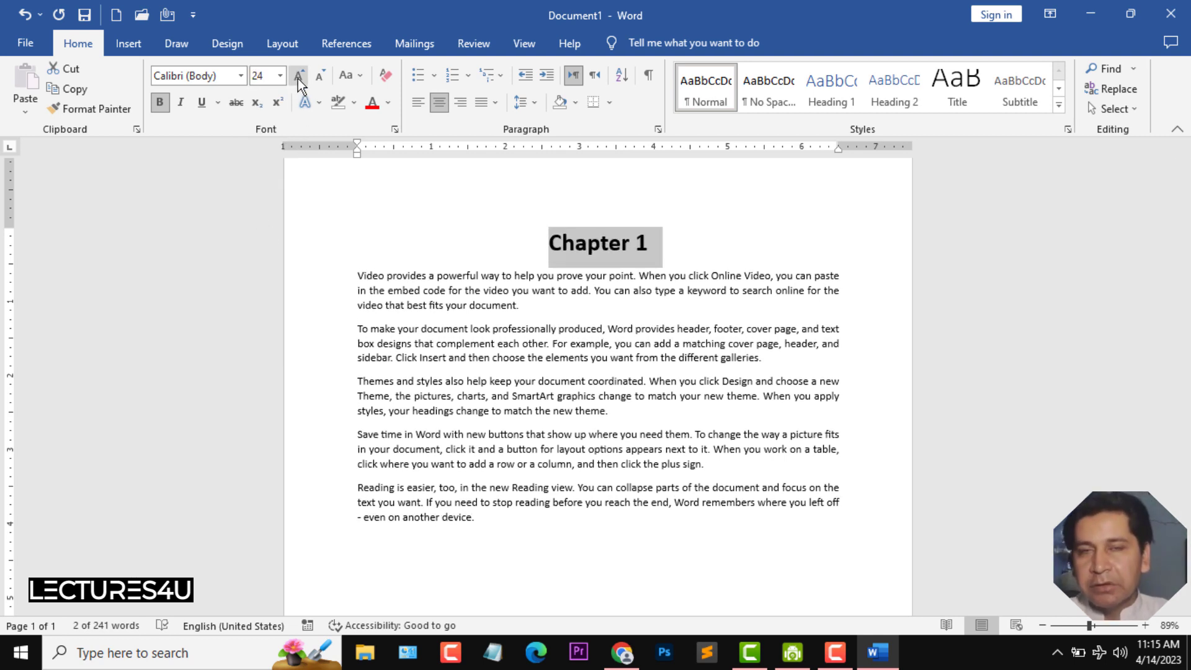
click(321, 79)
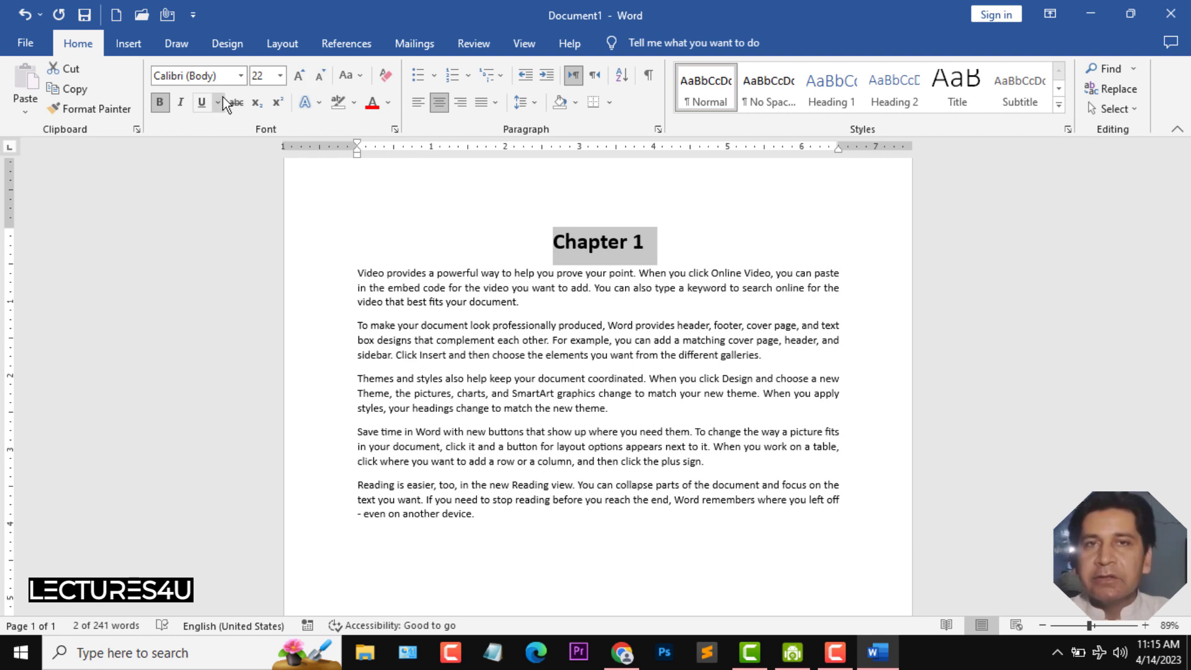
click(240, 76)
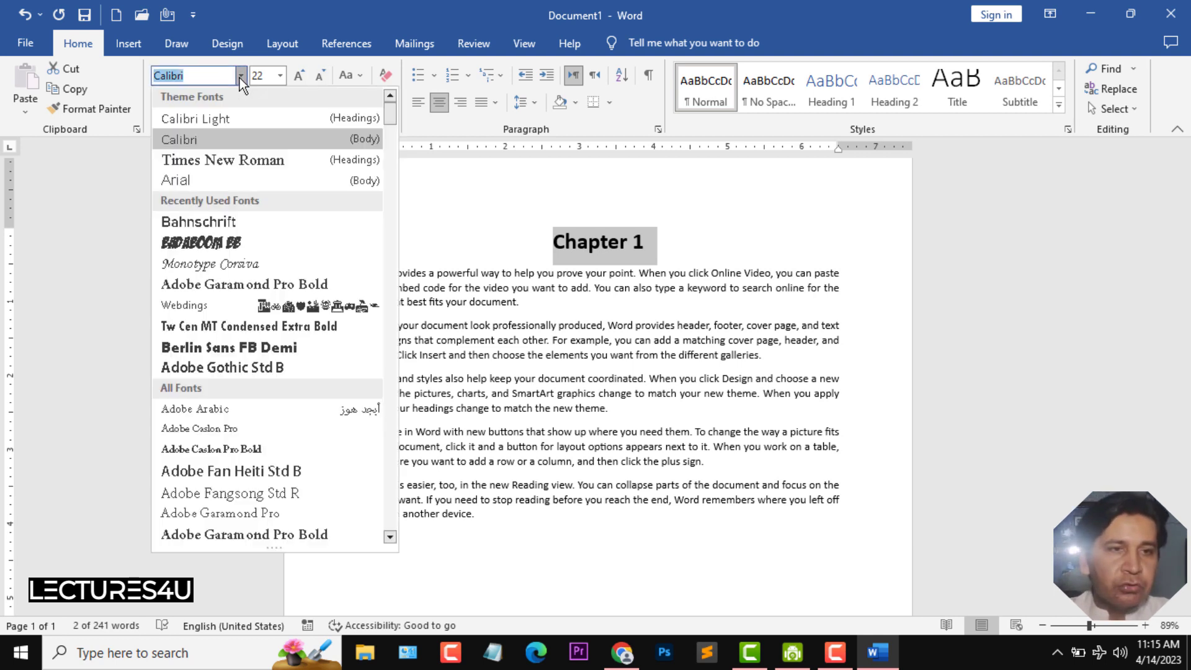
click(237, 161)
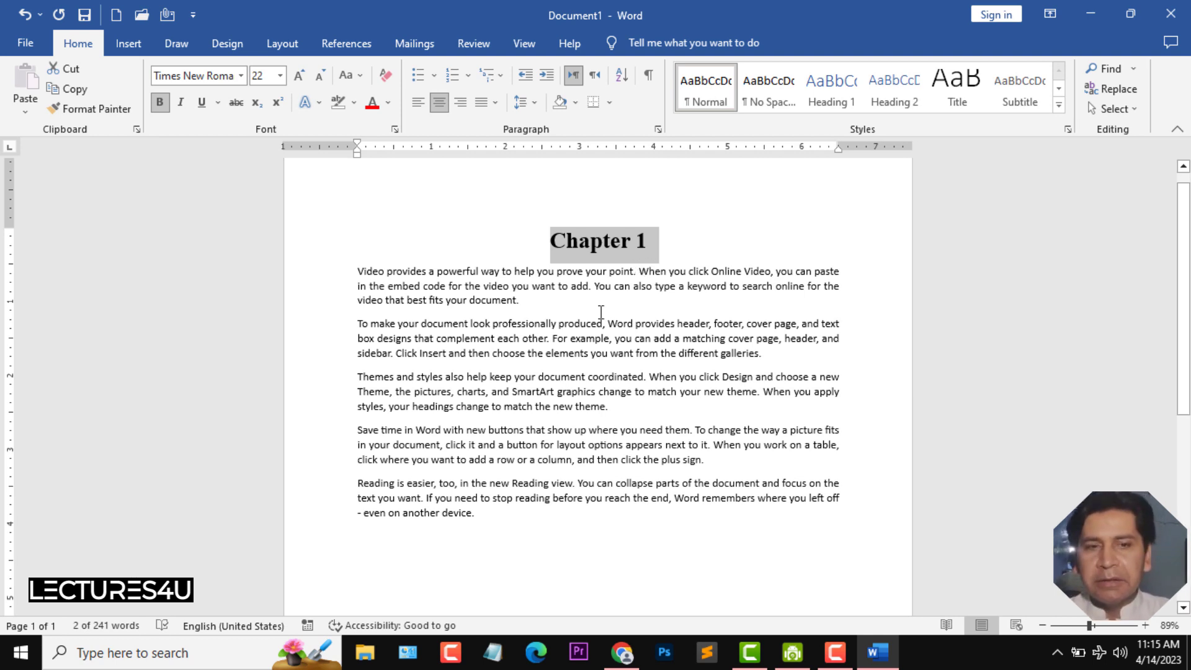
- Insert a blank line and a "Chapter 2" line after the first paragraph
click(584, 298)
key(Return)
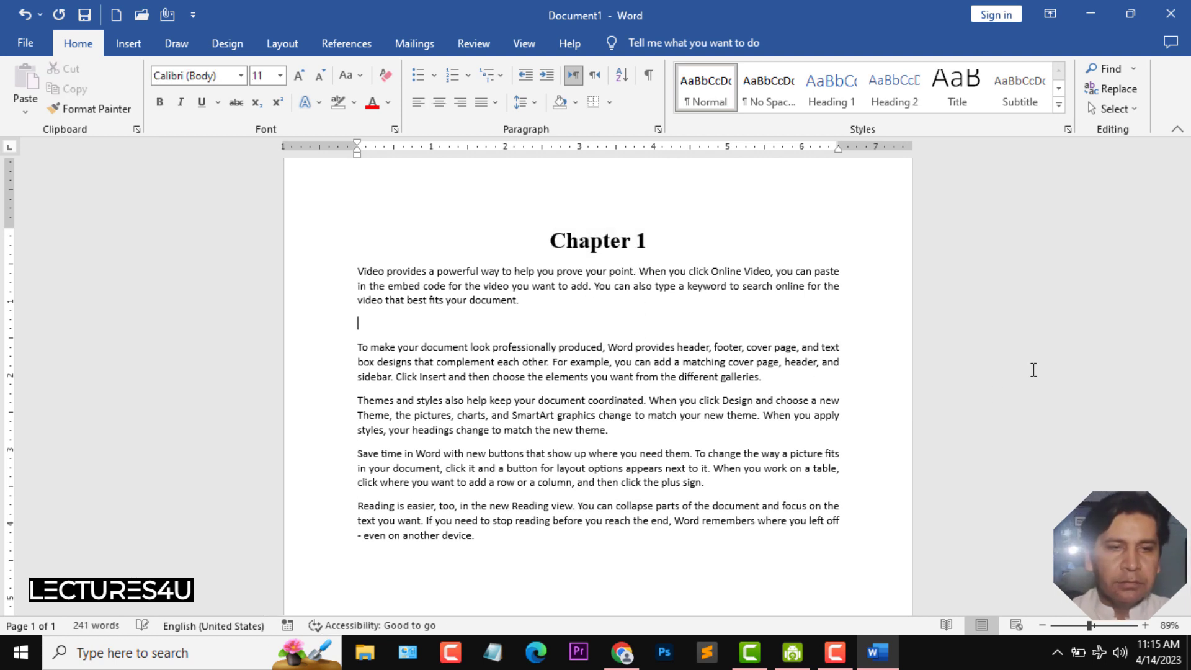
key(Return)
text(Chap)
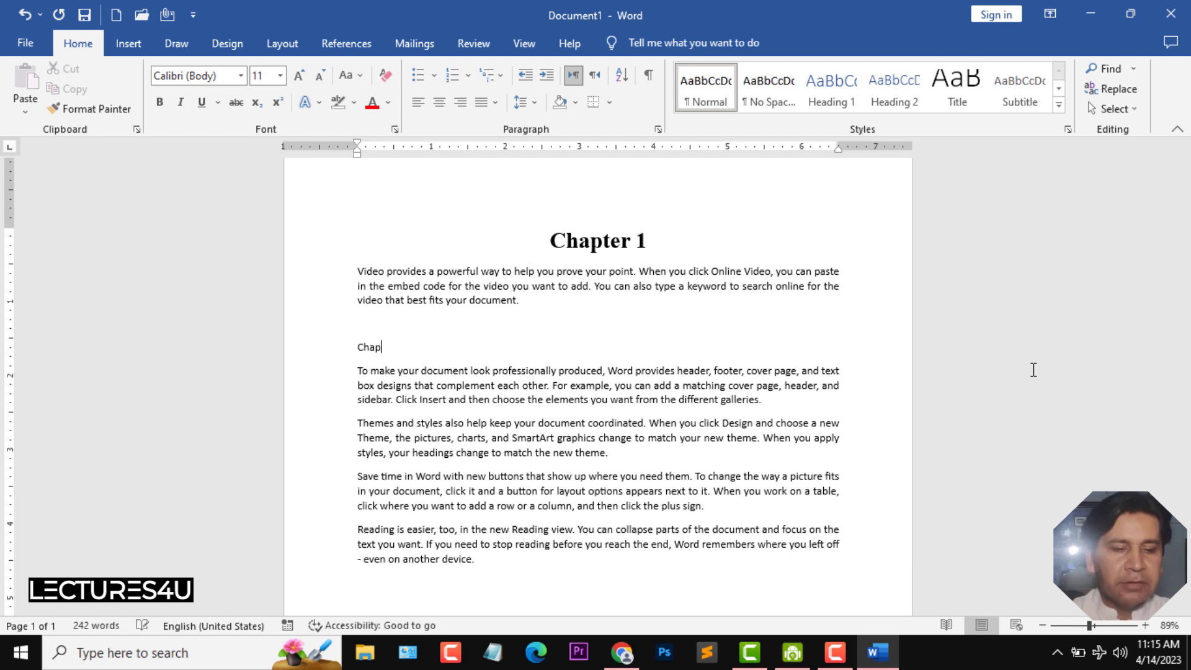
text(ter 2)
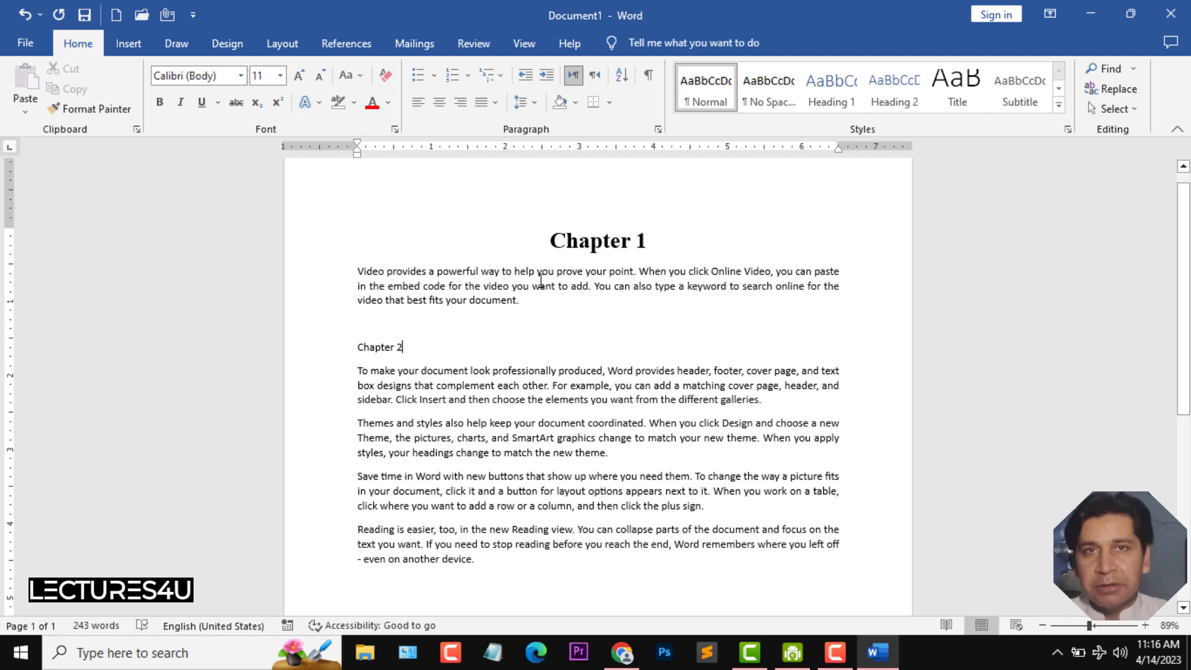
drag(551, 240, 650, 243)
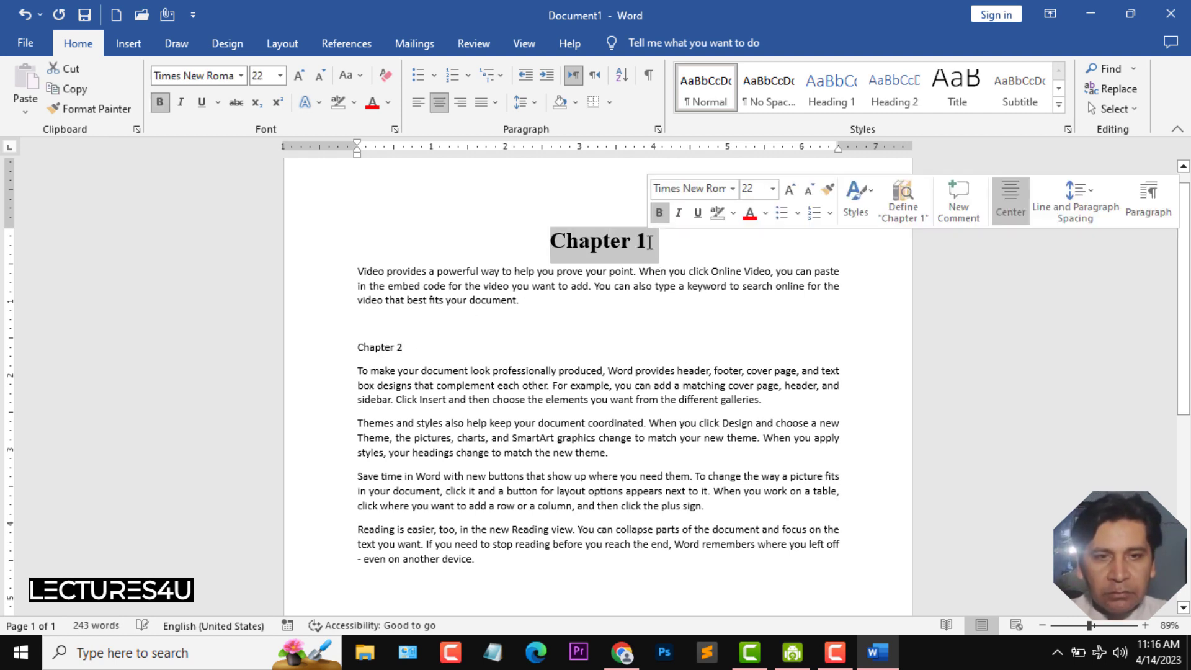
click(84, 110)
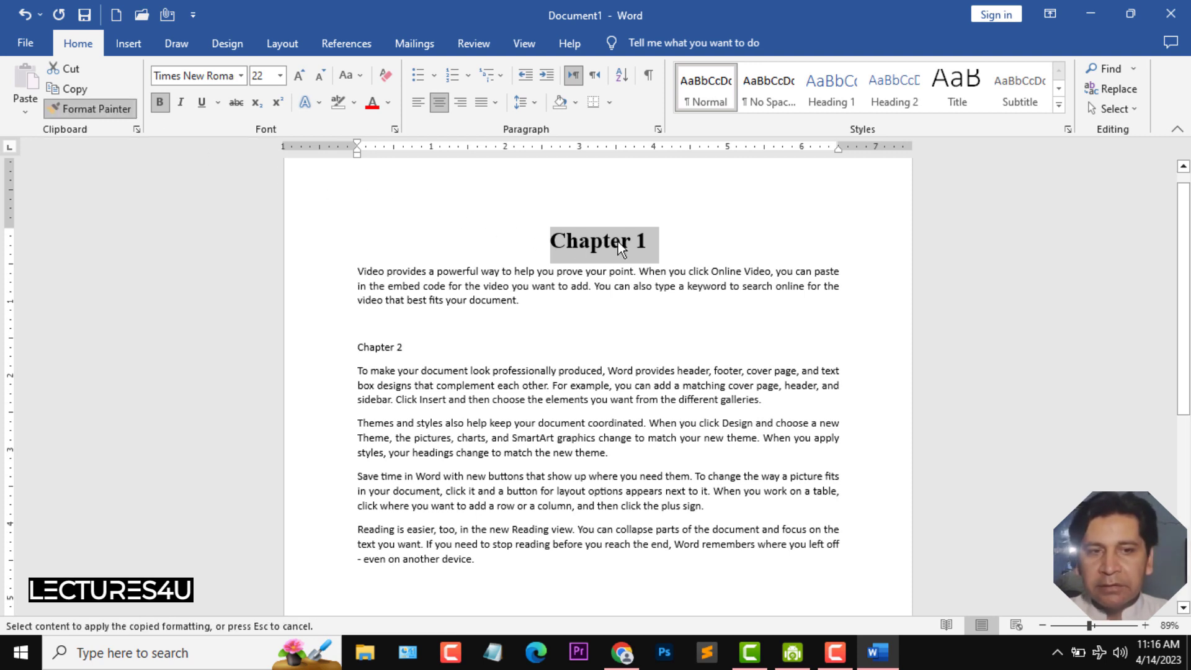
click(368, 347)
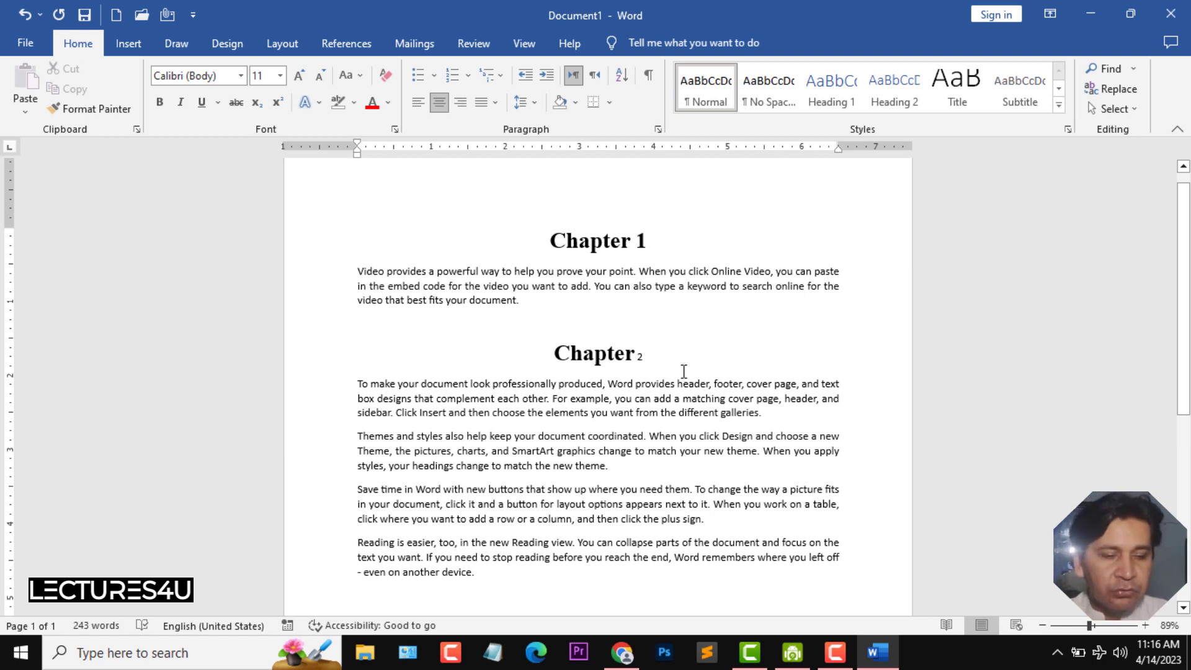
key(ctrl+z)
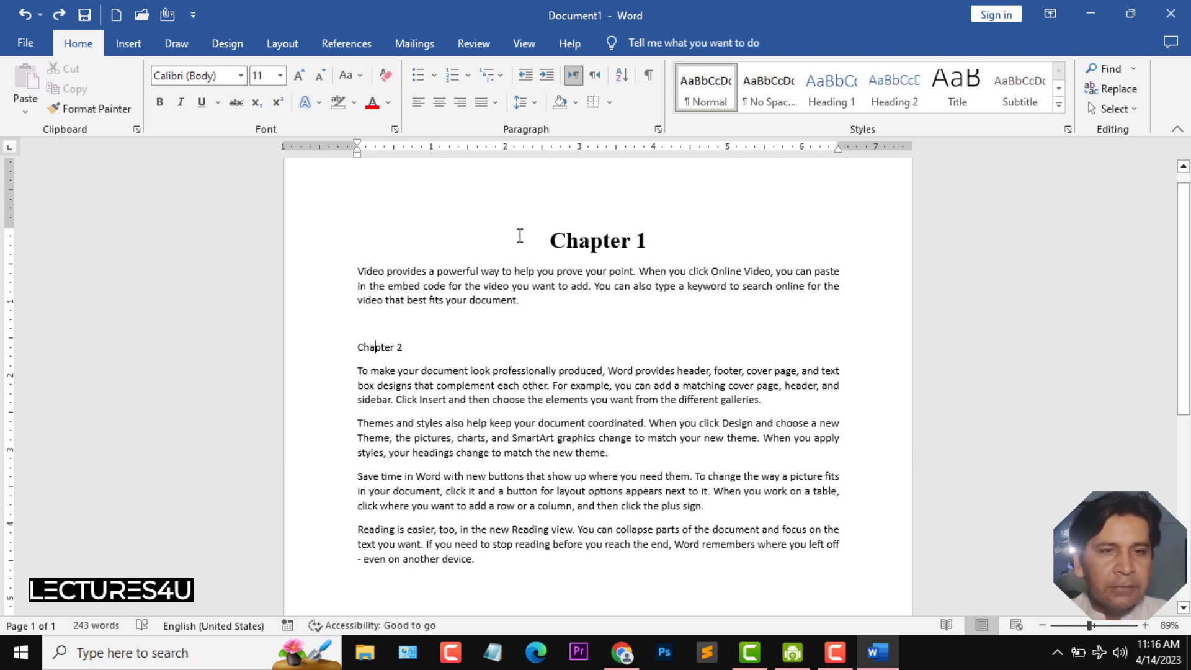
- Copy the Chapter 1 heading's formatting onto the Chapter 2 line with Format Painter
drag(549, 241, 658, 242)
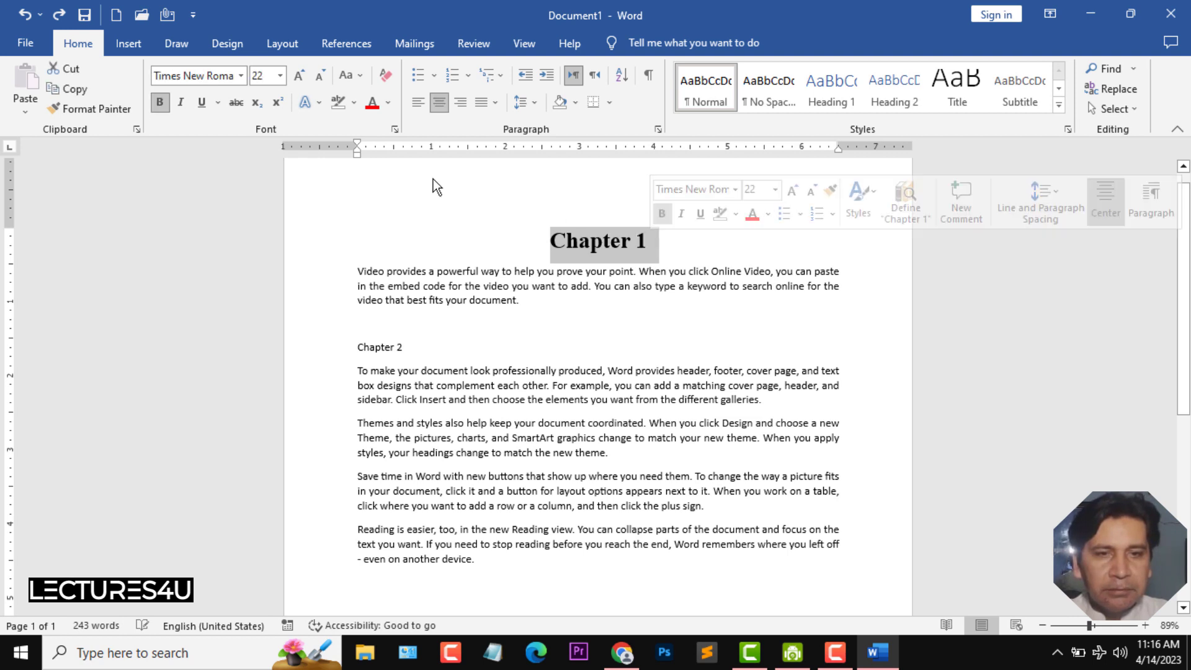
click(88, 108)
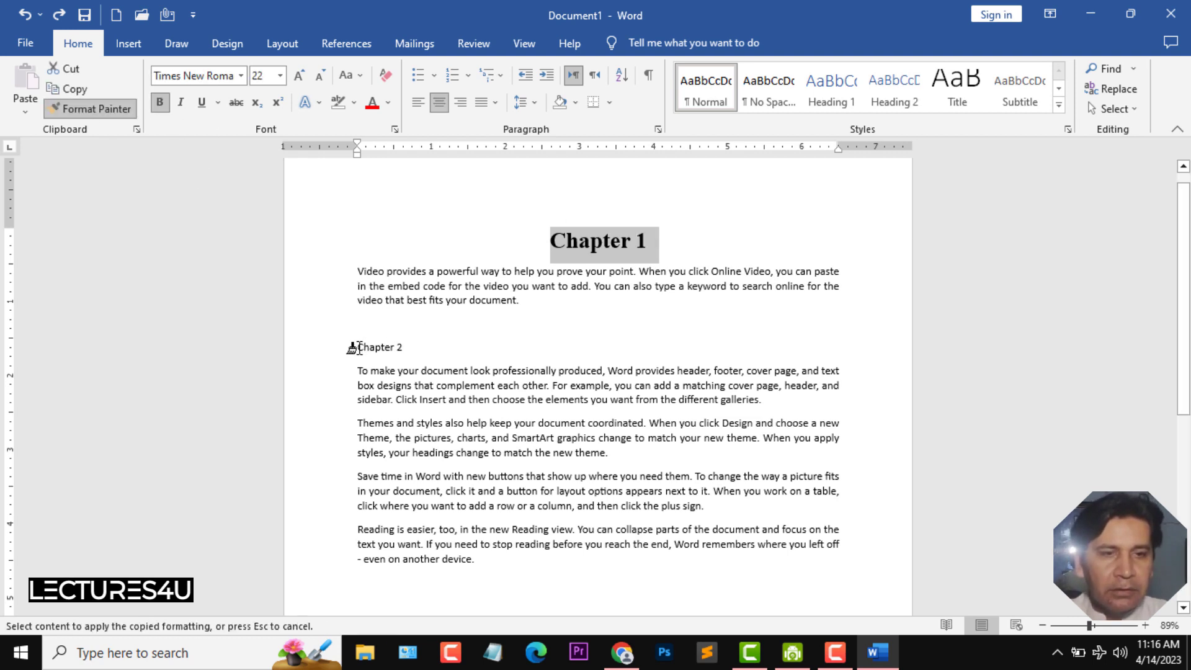
drag(359, 346, 405, 346)
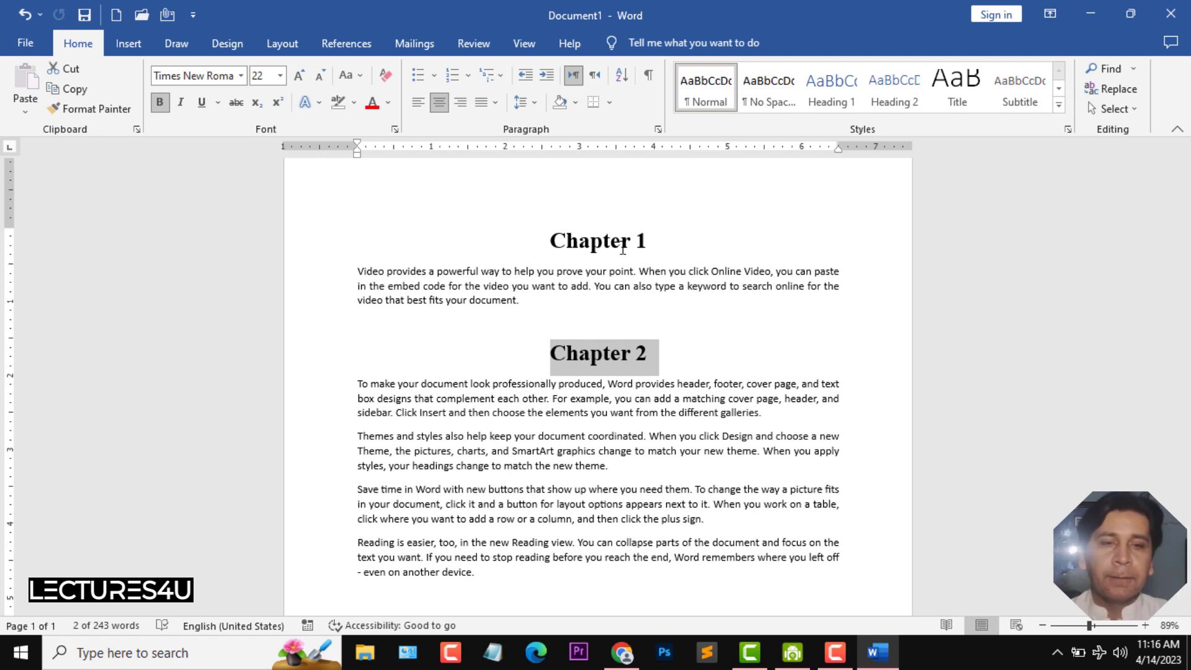
- Set the line spacing of the paragraph under Chapter 1 to 2.0
click(396, 288)
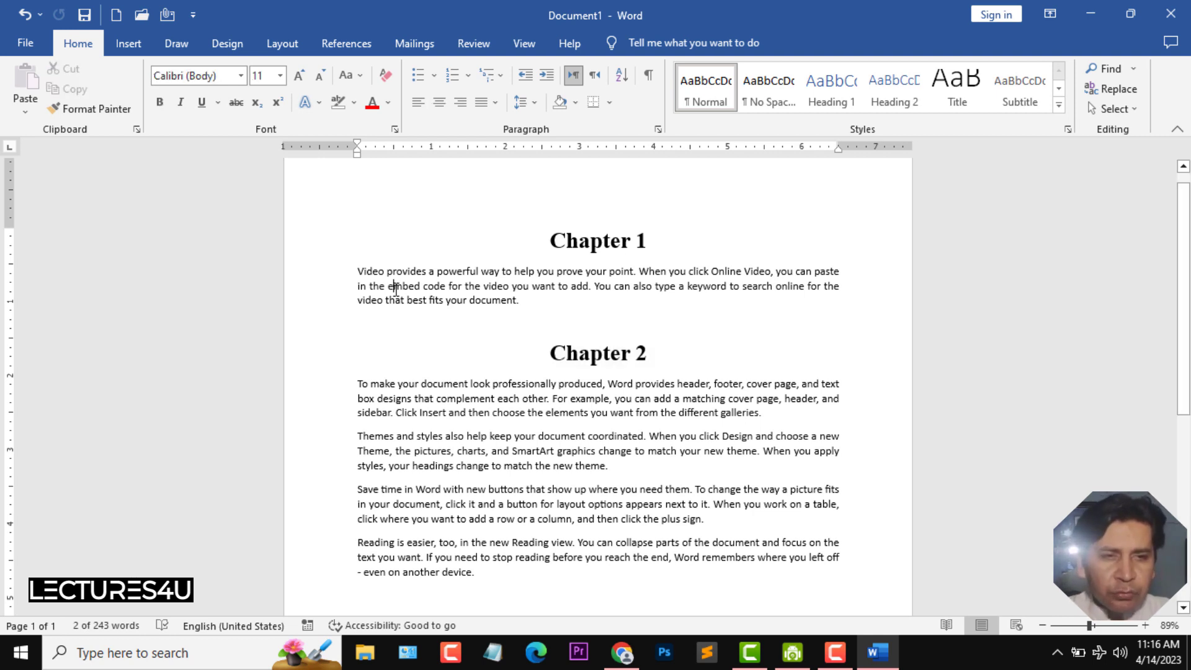
click(342, 277)
click(356, 273)
drag(382, 276, 521, 308)
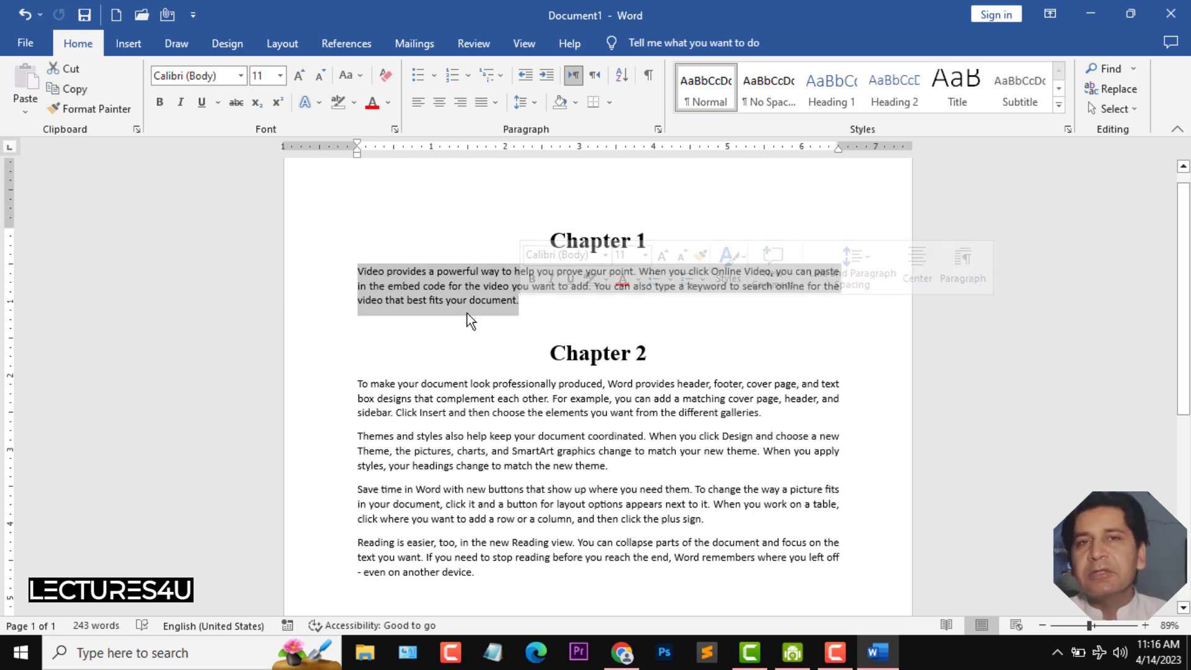
click(537, 102)
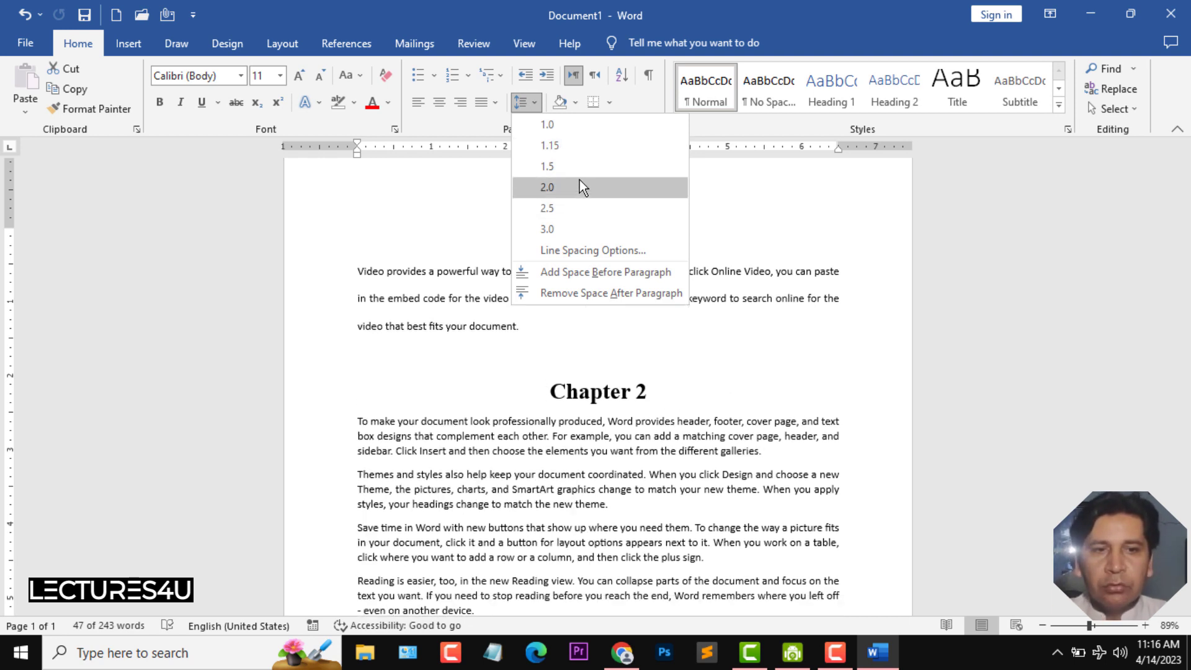
click(590, 193)
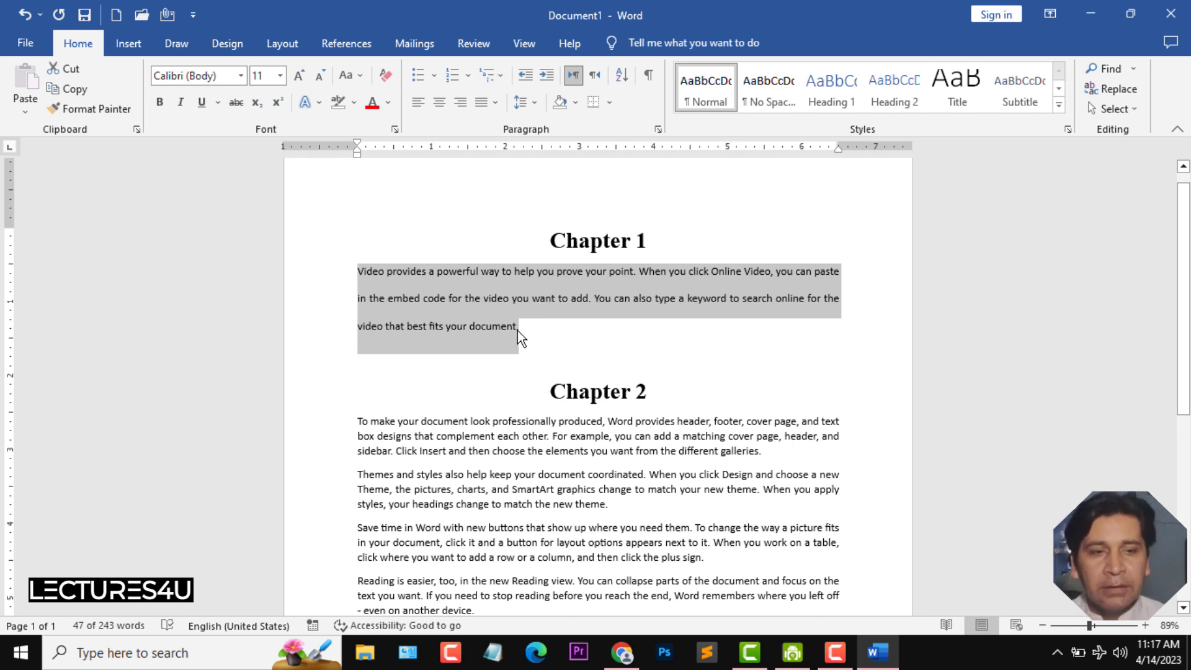
- Set the line spacing of the two paragraphs under Chapter 2 to 2.0
drag(363, 427, 767, 507)
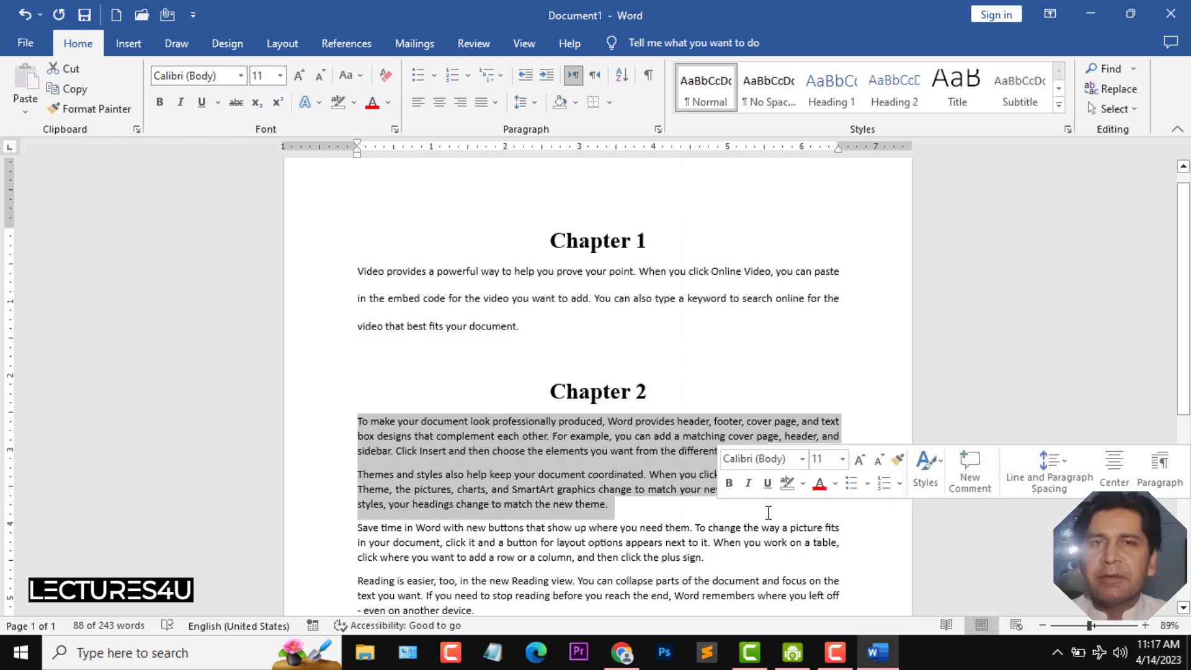
click(535, 103)
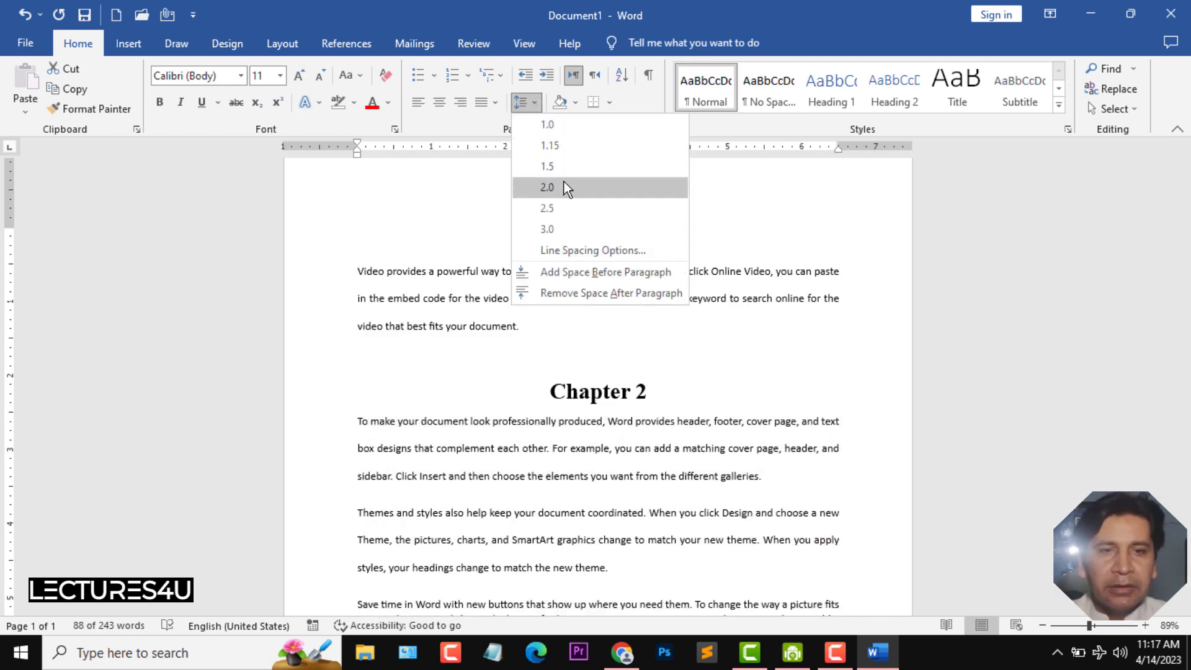
click(563, 186)
click(734, 522)
- Insert a "Chapter 3" line before the paragraph starting "Save time in Word"
scroll(802, 431, down, 1)
scroll(801, 431, up, 1)
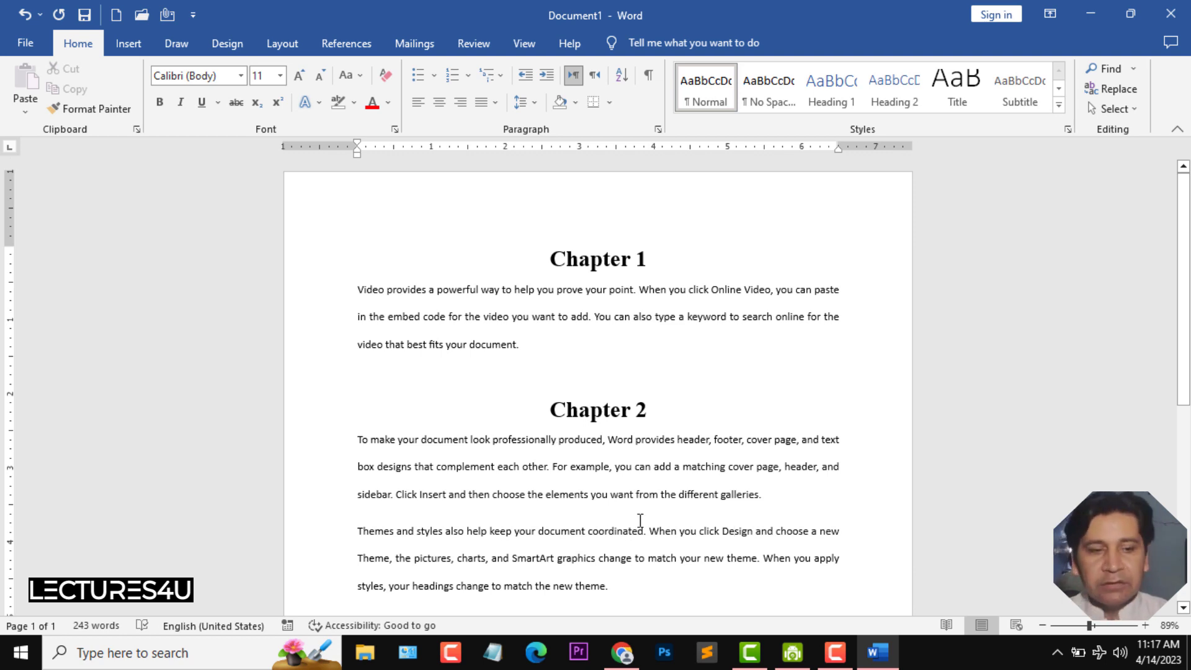
scroll(727, 415, down, 1)
scroll(726, 414, up, 1)
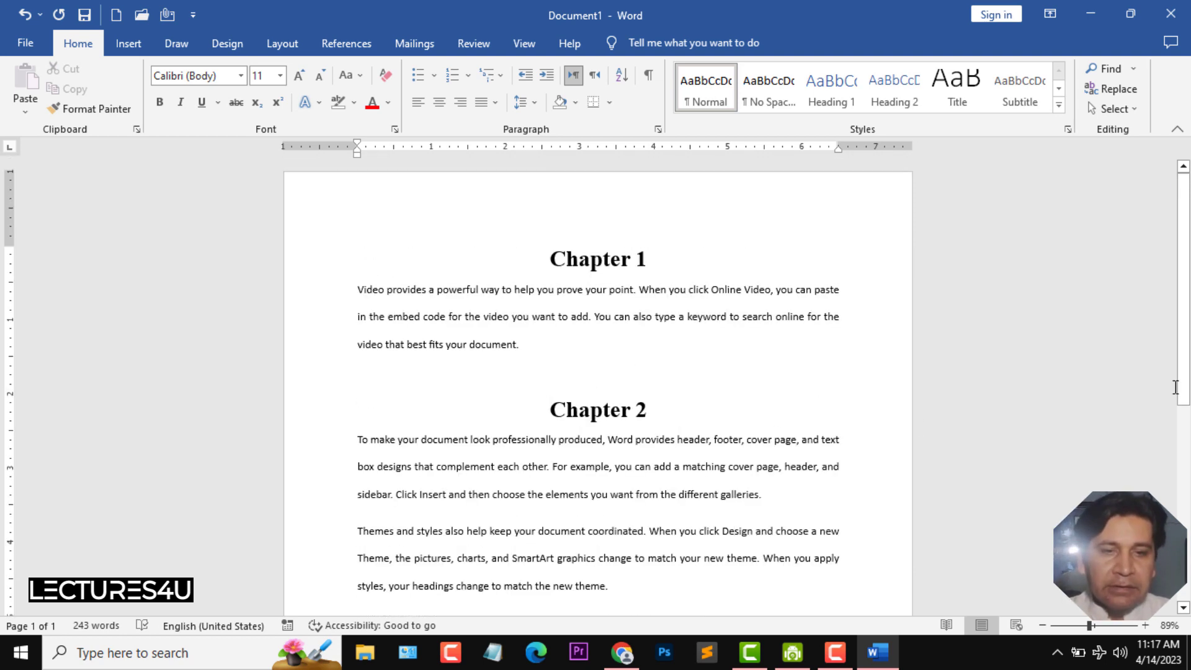
drag(1184, 347, 1186, 428)
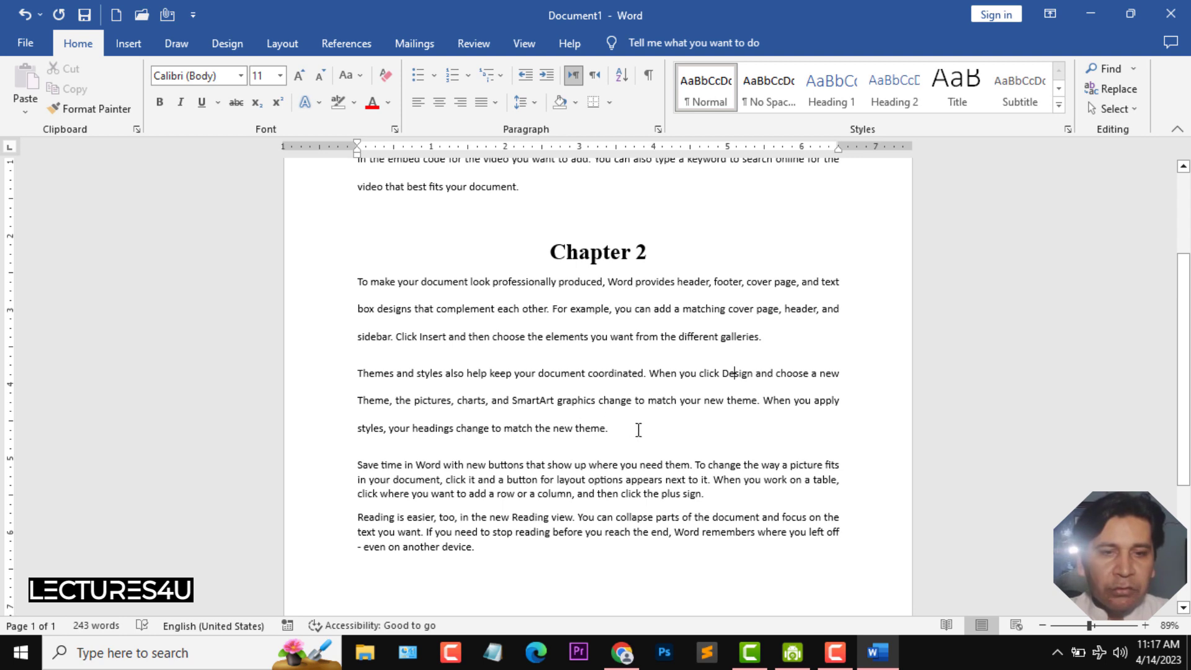
key(Return)
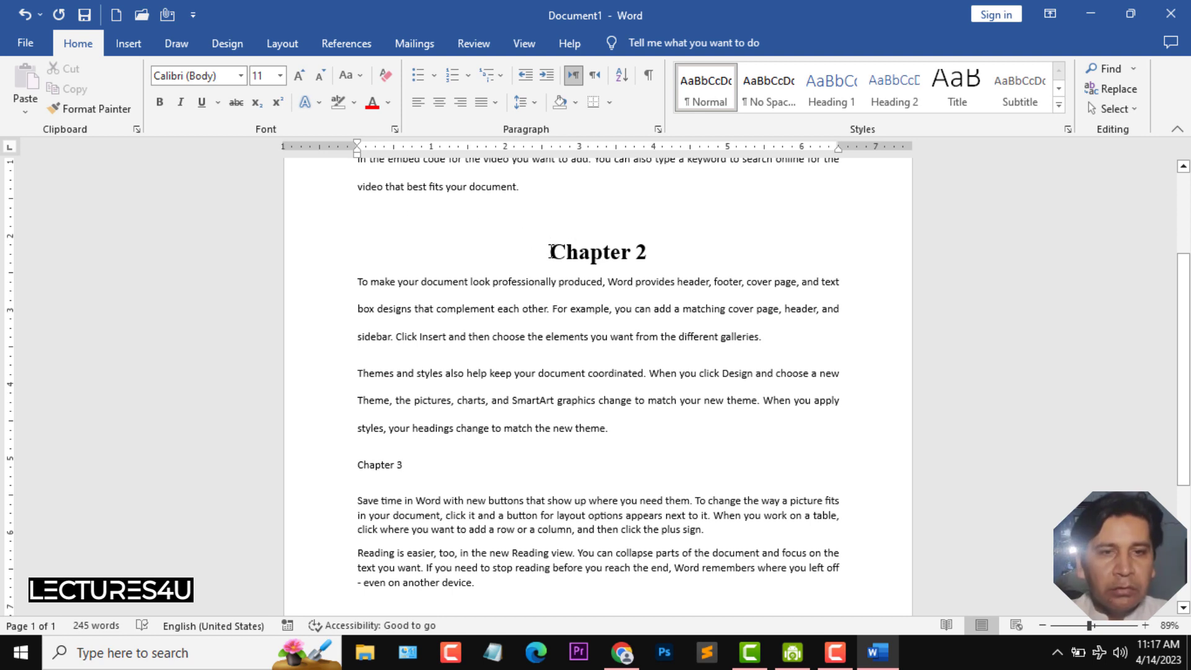
- Copy the Chapter 2 heading's formatting onto the Chapter 3 line with Format Painter
drag(549, 250, 659, 255)
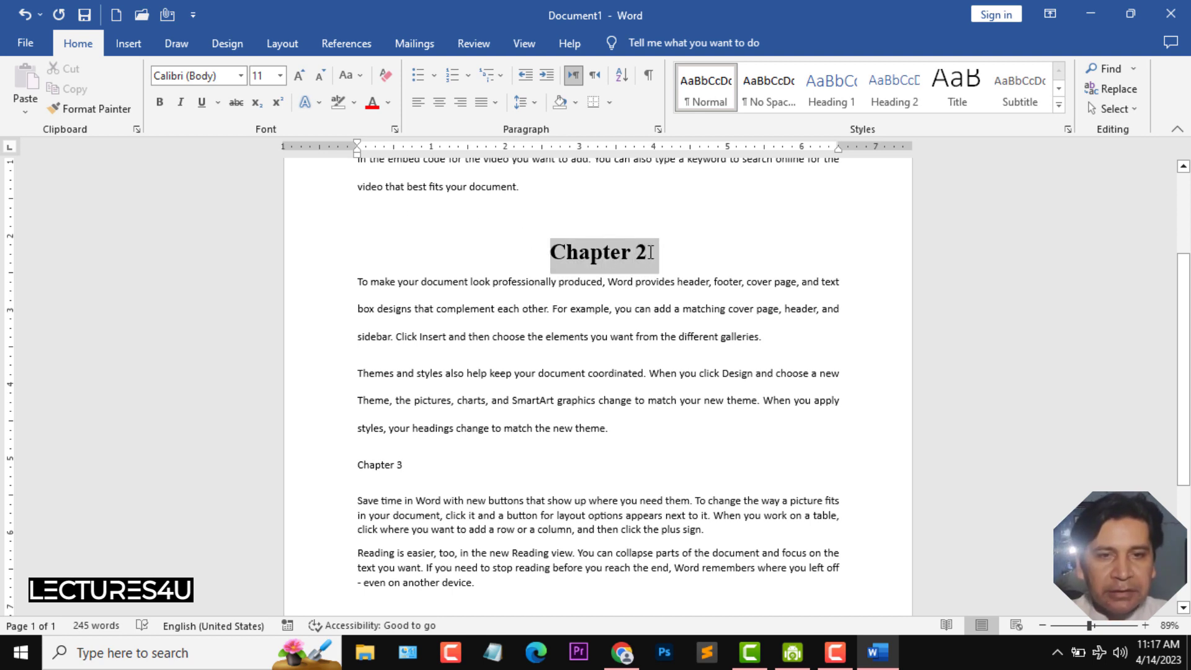
click(104, 110)
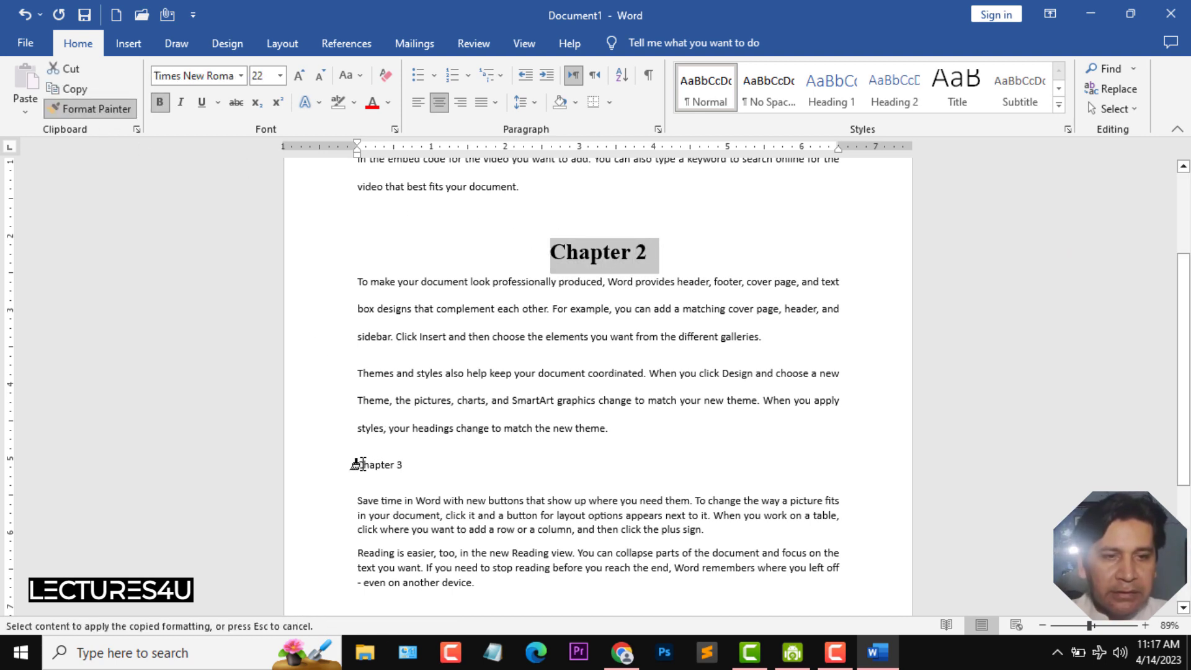
drag(359, 464, 406, 466)
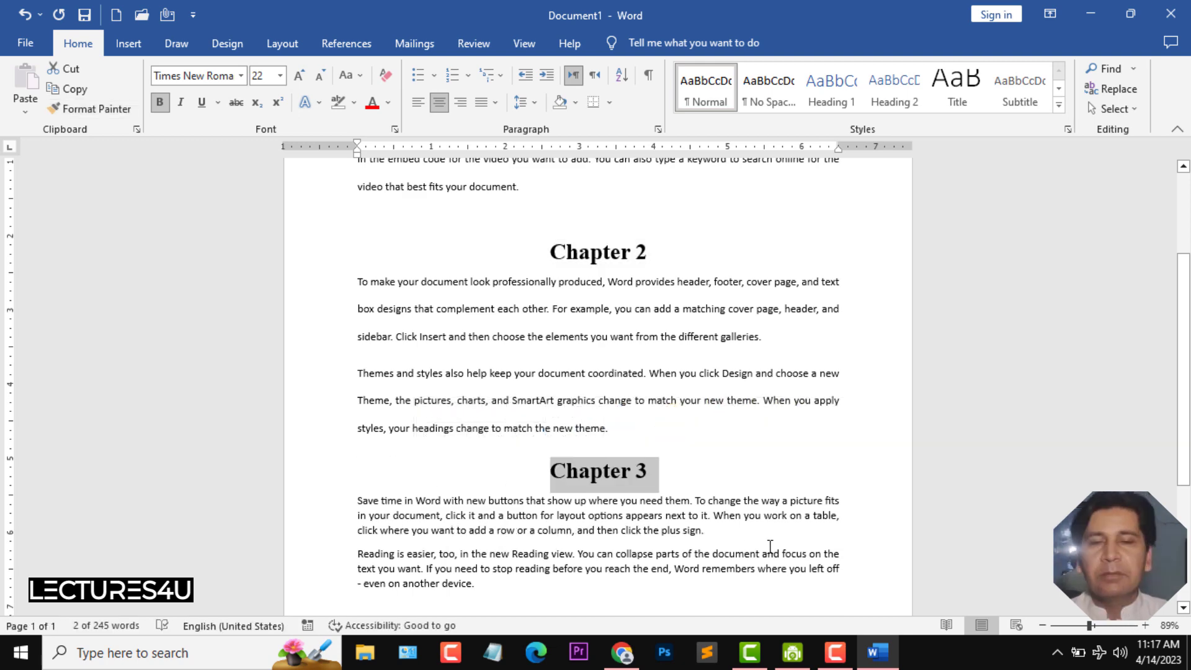
- Insert a "Chapter 4" line before the paragraph starting "Reading is easier"
click(672, 559)
scroll(695, 540, down, 1)
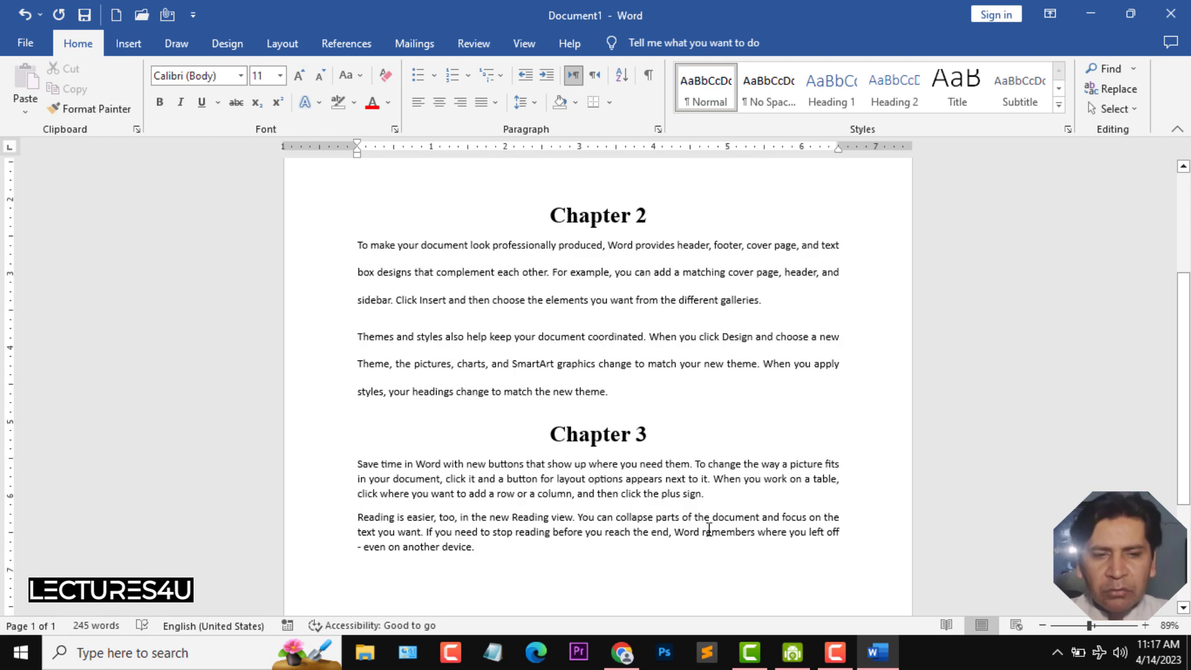
key(Return)
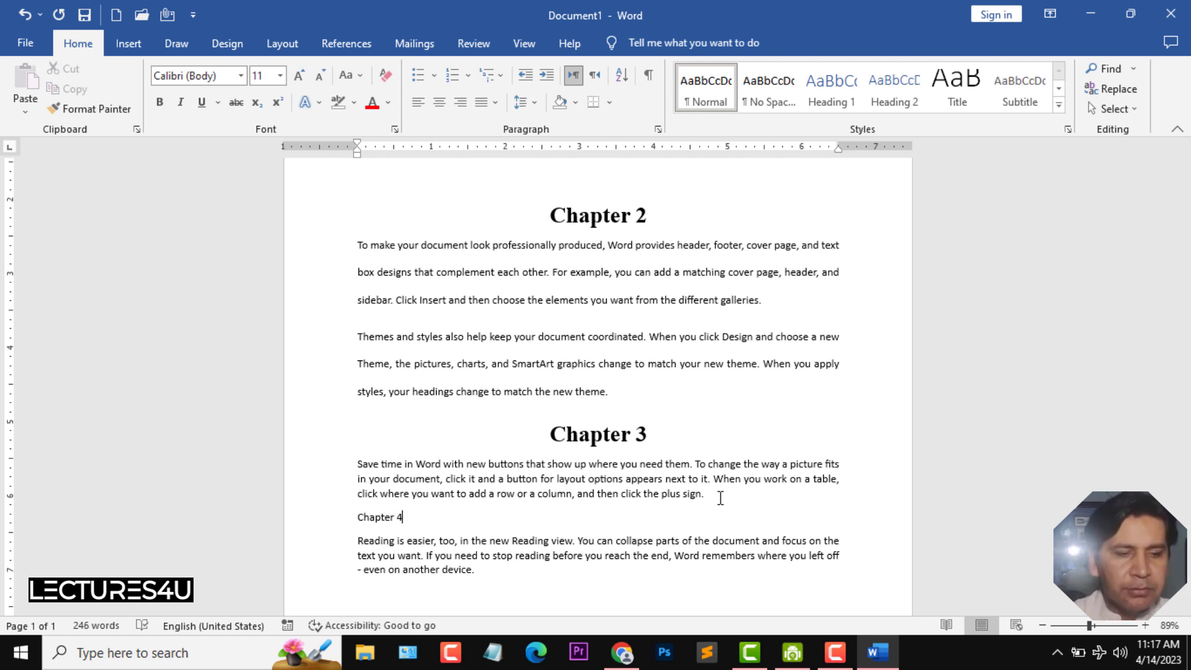
- Copy the Chapter 3 heading's formatting onto the Chapter 4 line with Format Painter
drag(540, 432, 687, 442)
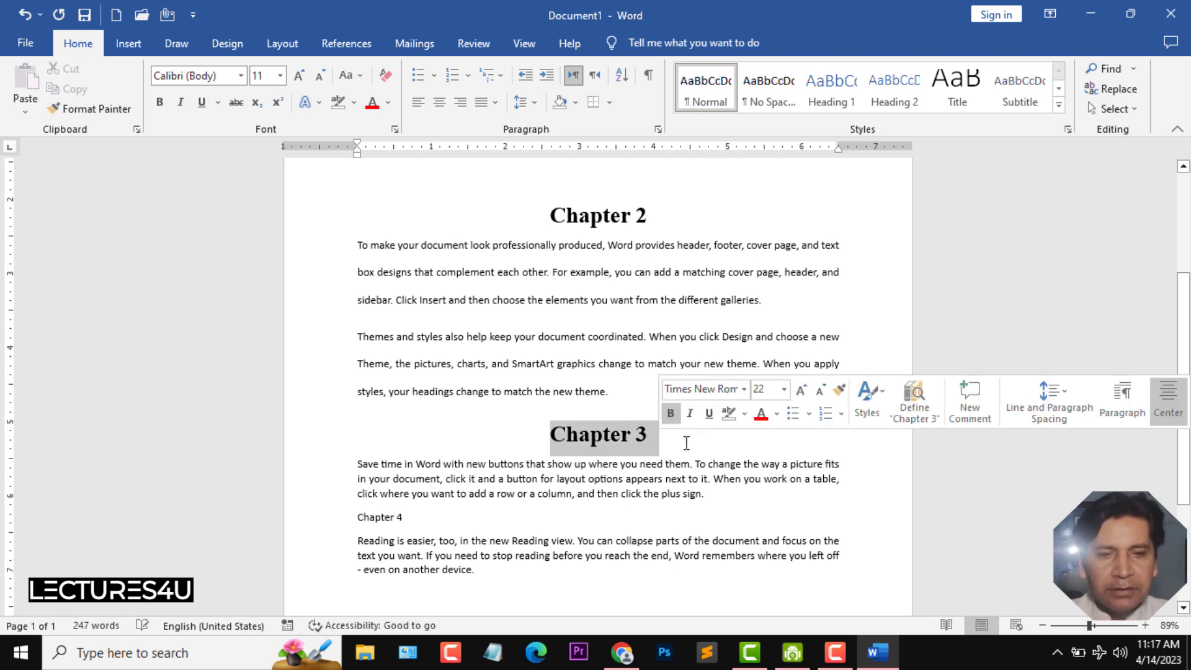
click(96, 111)
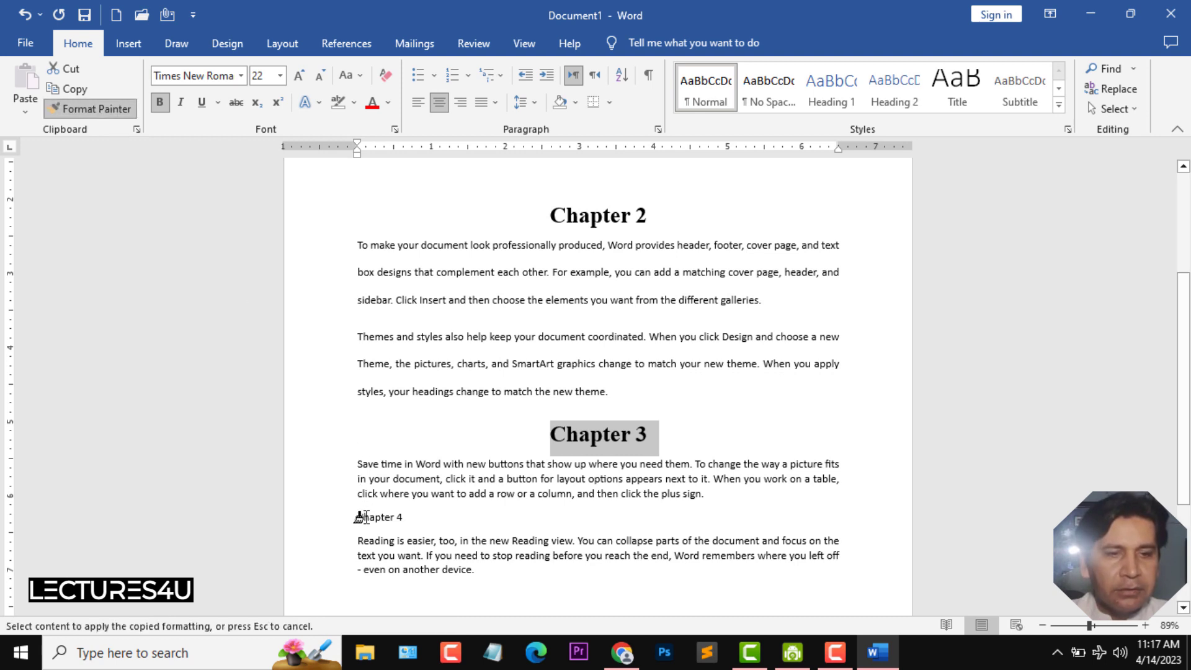
drag(353, 518, 426, 523)
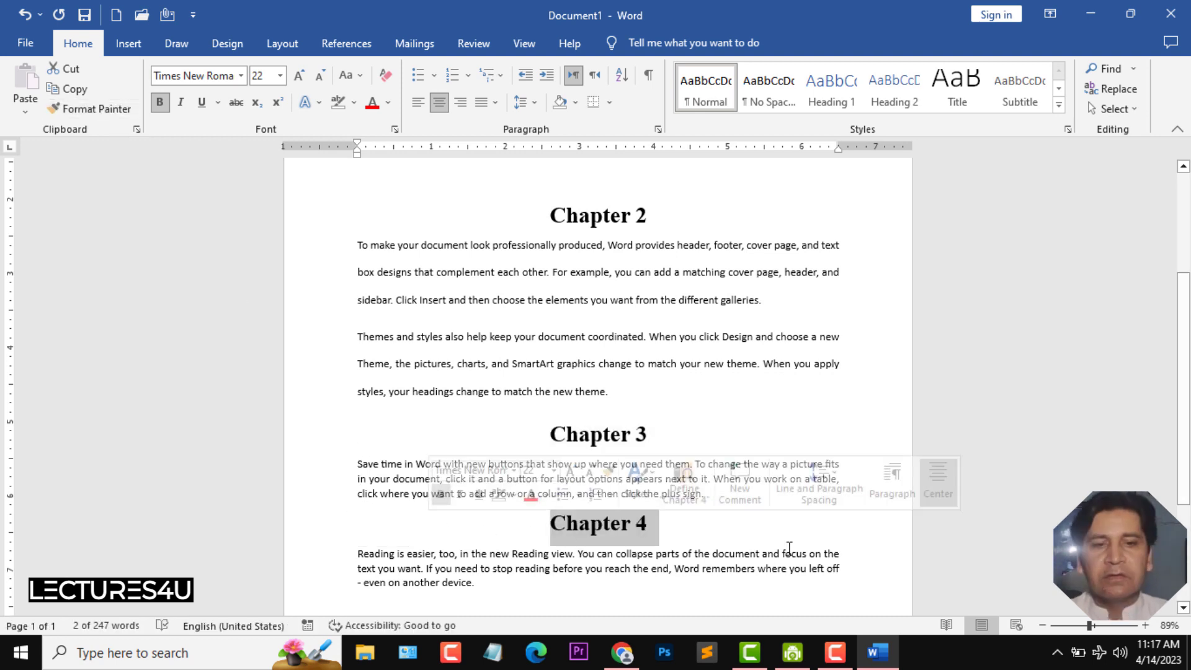
- Insert a page break before the Chapter 2 heading
drag(1189, 370, 1188, 273)
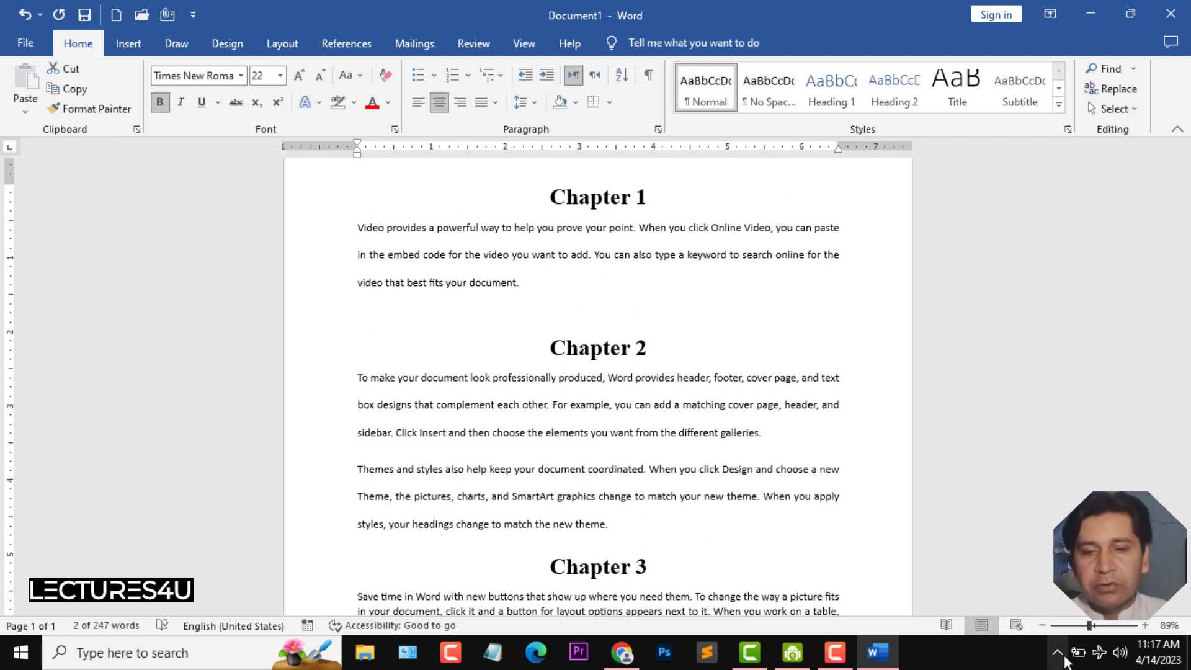
drag(1090, 625, 1077, 627)
scroll(1173, 311, up, 1)
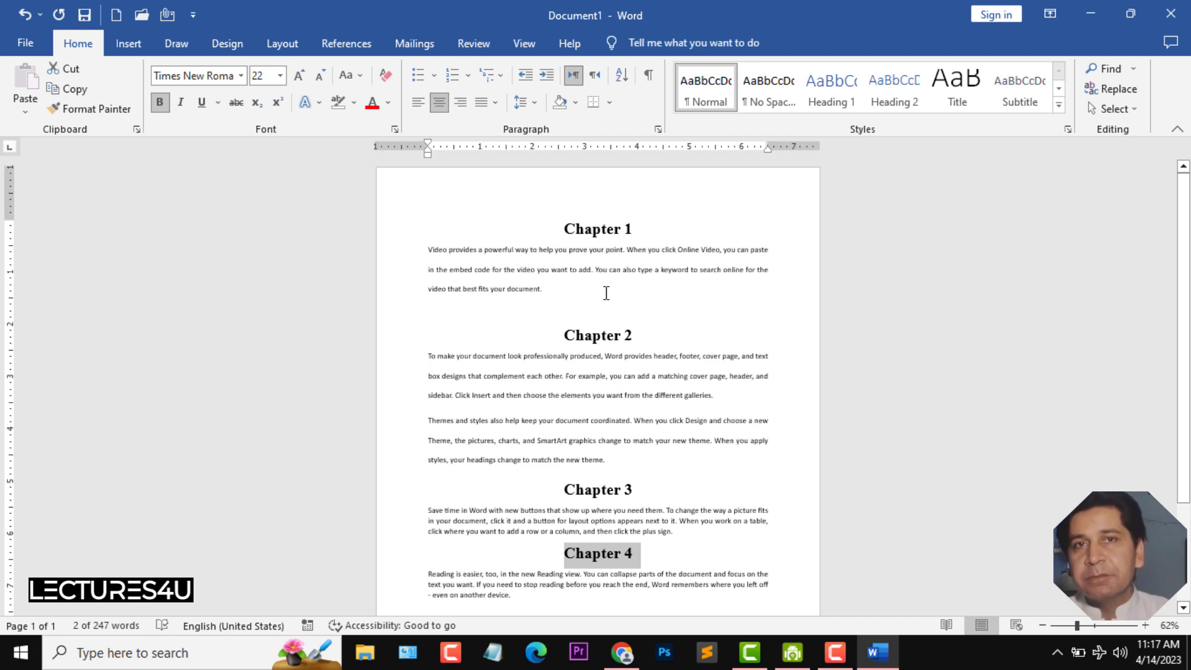
click(571, 337)
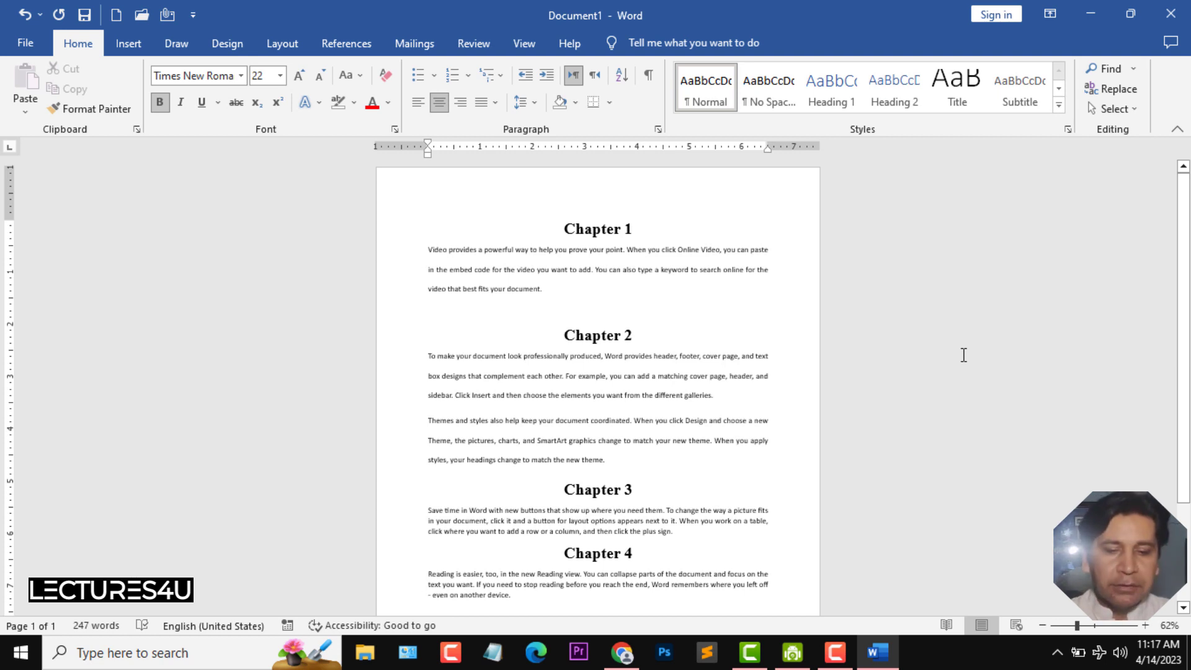
key(ctrl+Return)
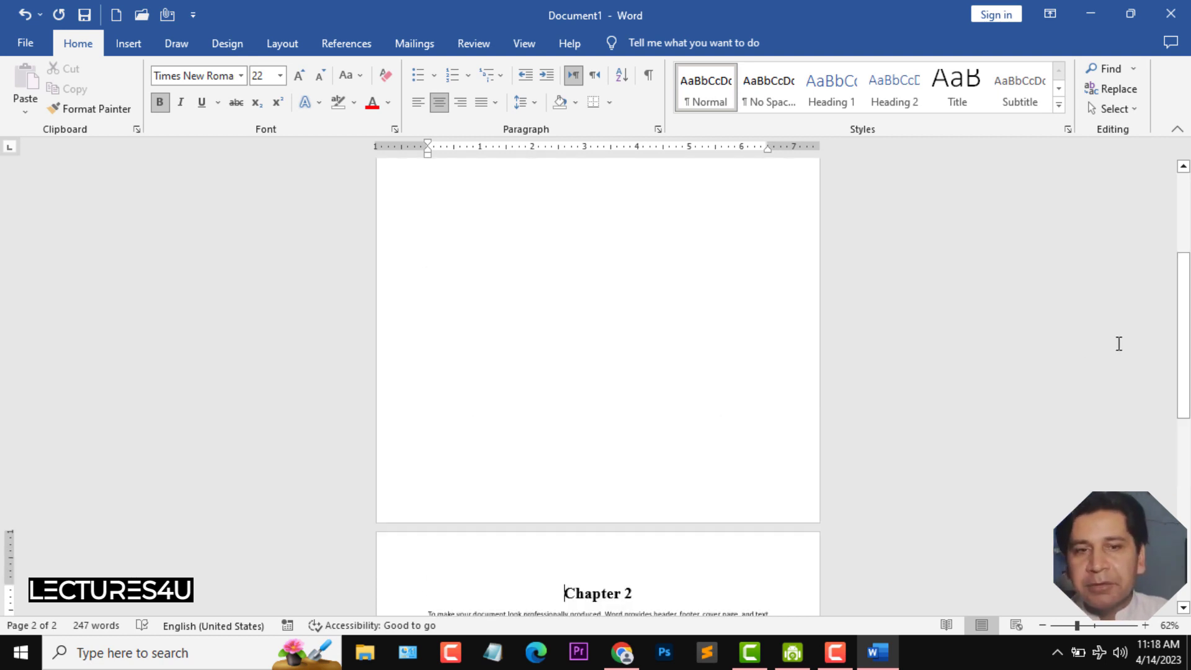
- Insert a page break before the Chapter 3 heading
drag(1184, 335, 1188, 425)
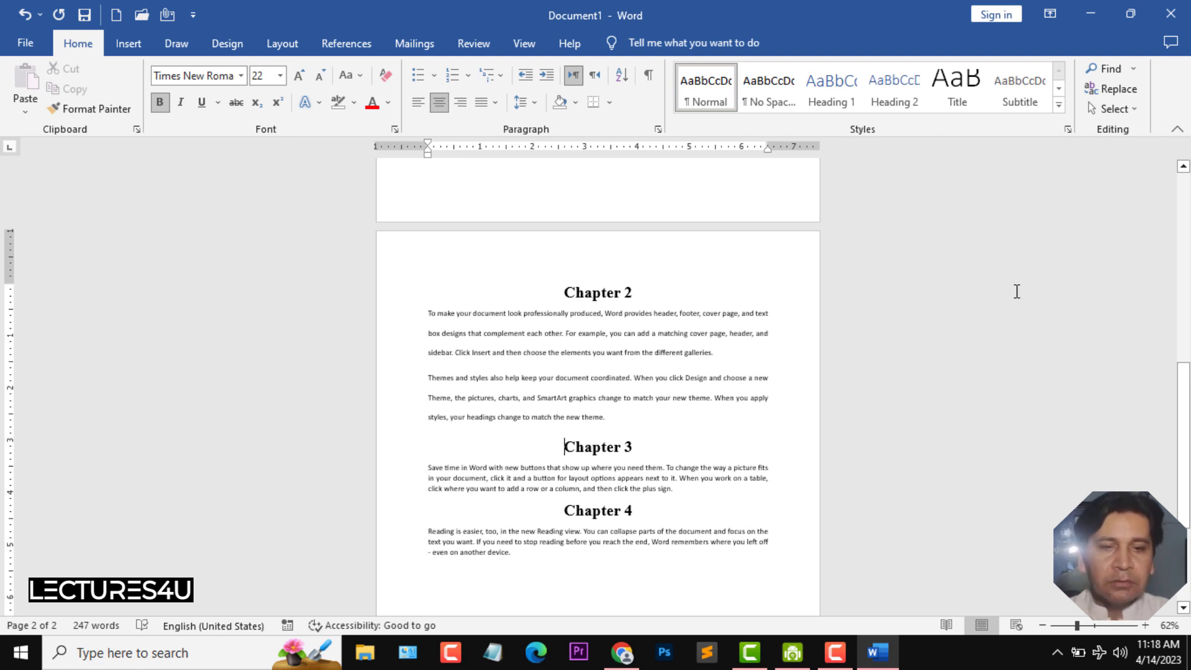
key(ctrl+Return)
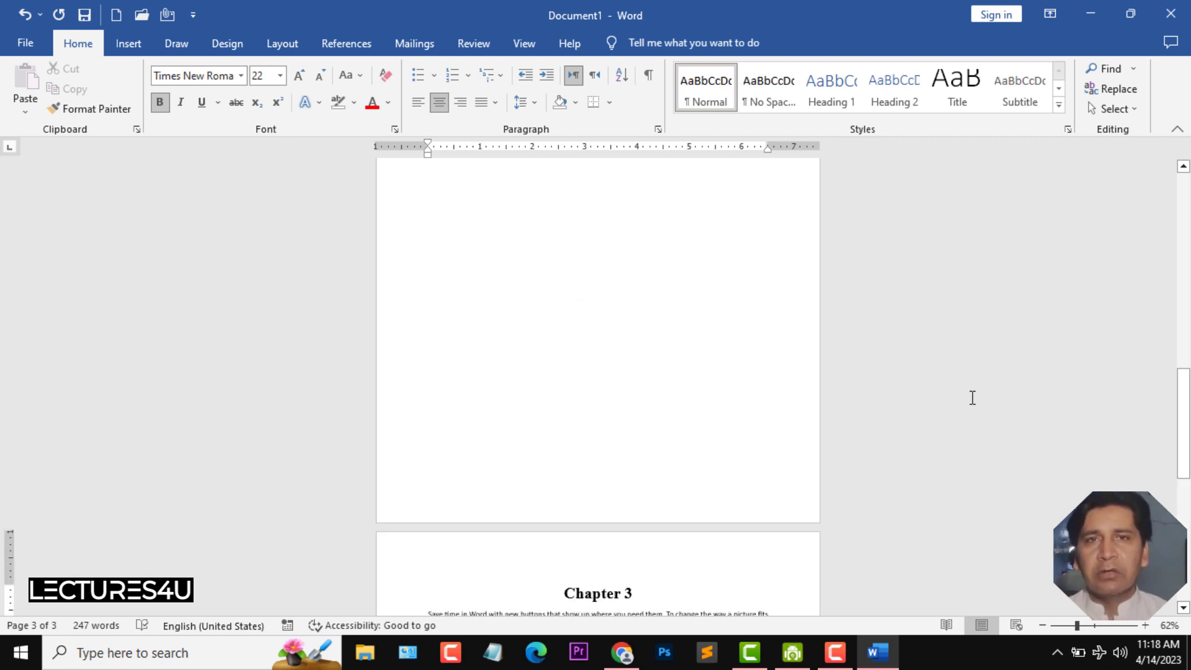
- Show multiple pages side by side and insert a page break before the Chapter 4 heading
click(523, 44)
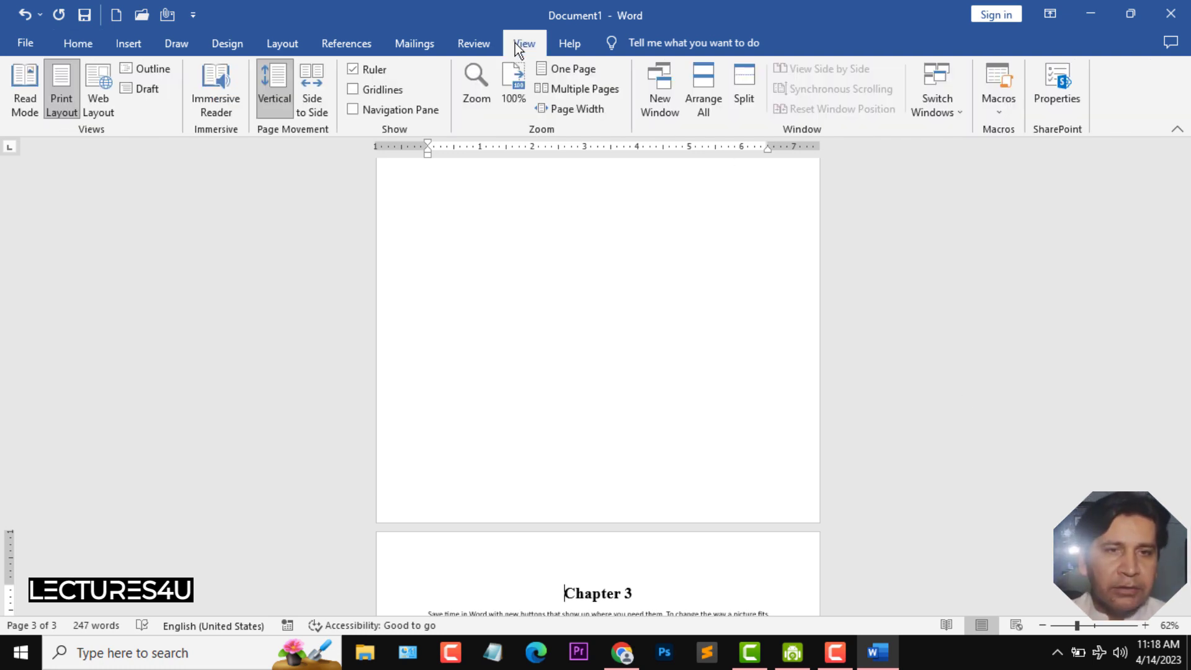
click(578, 95)
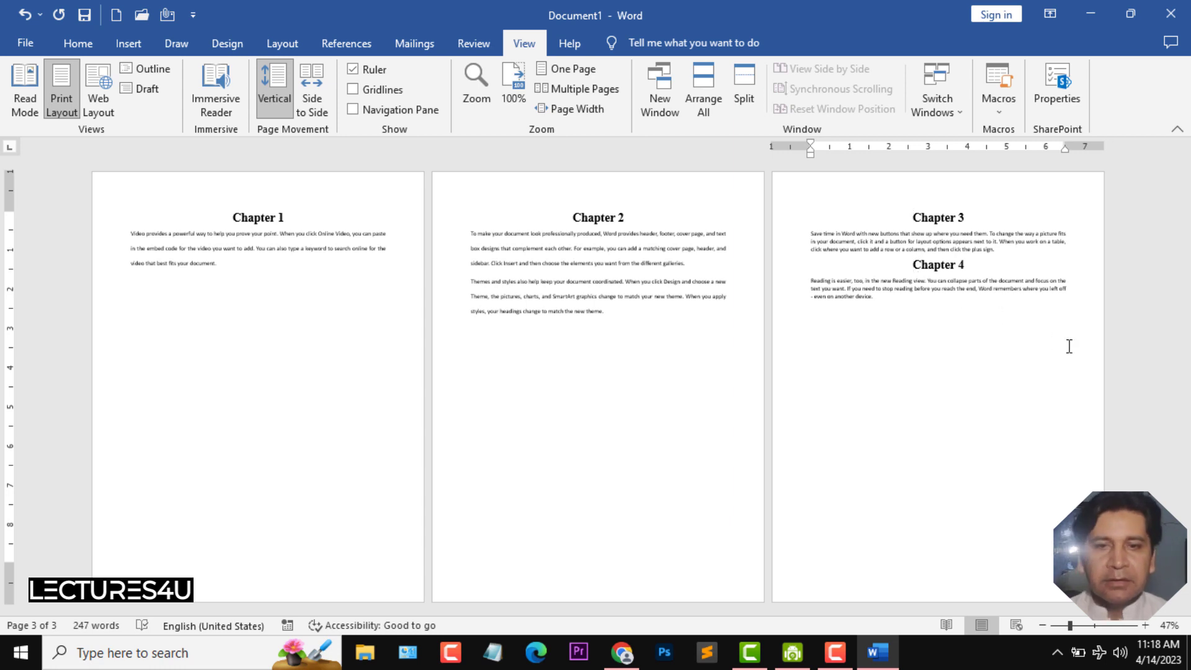
key(ctrl+Return)
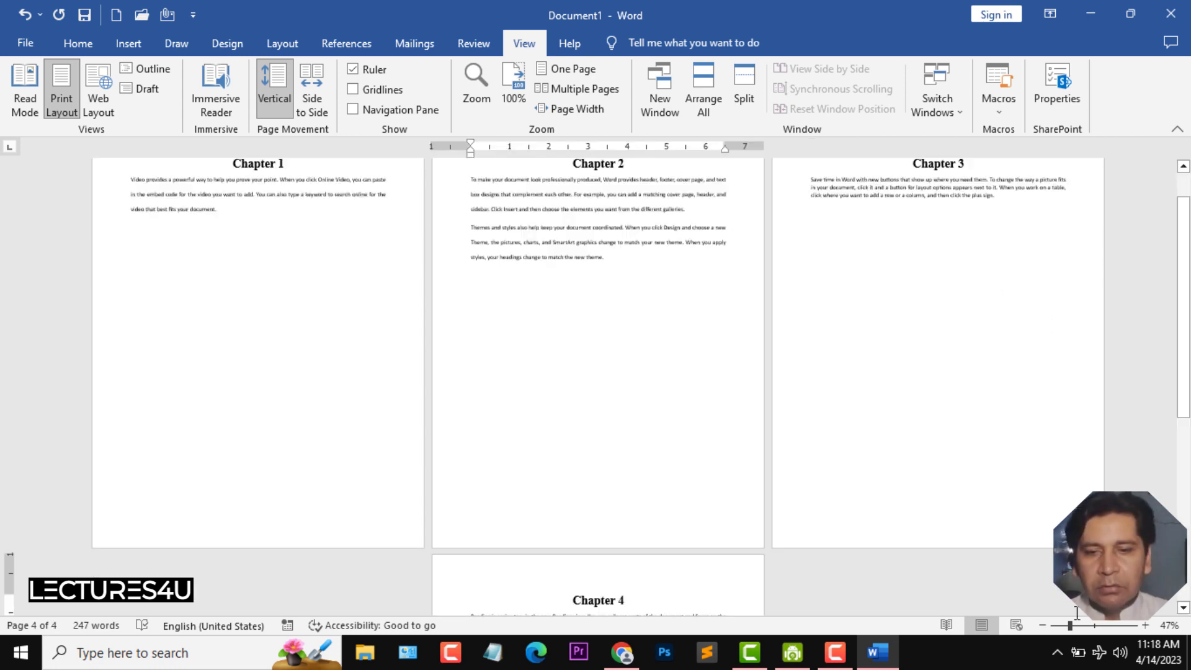
drag(1069, 628, 1067, 629)
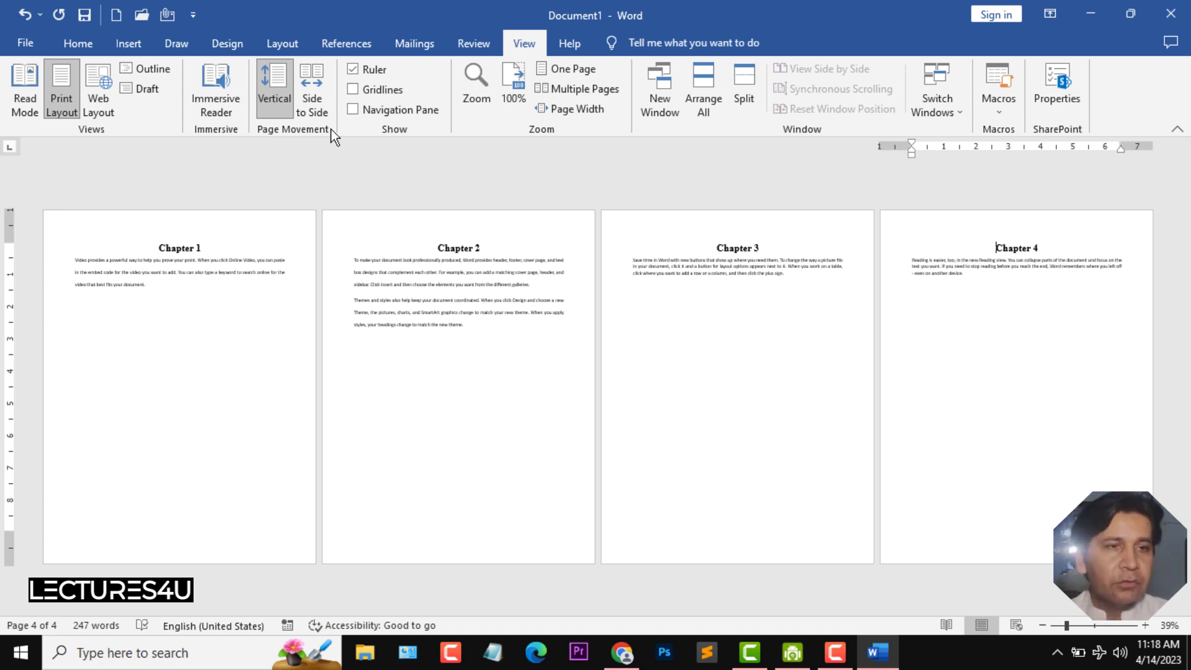
- Add Plain Number 2 page numbers at the bottom of every page and close the header and footer
click(128, 44)
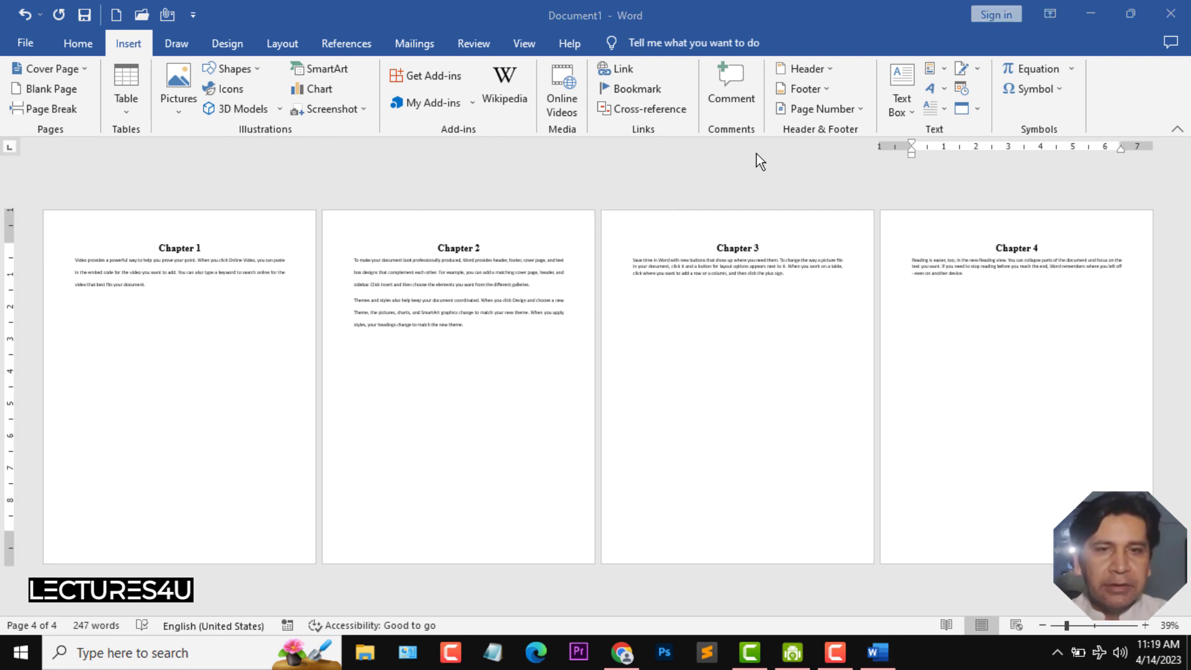
click(859, 108)
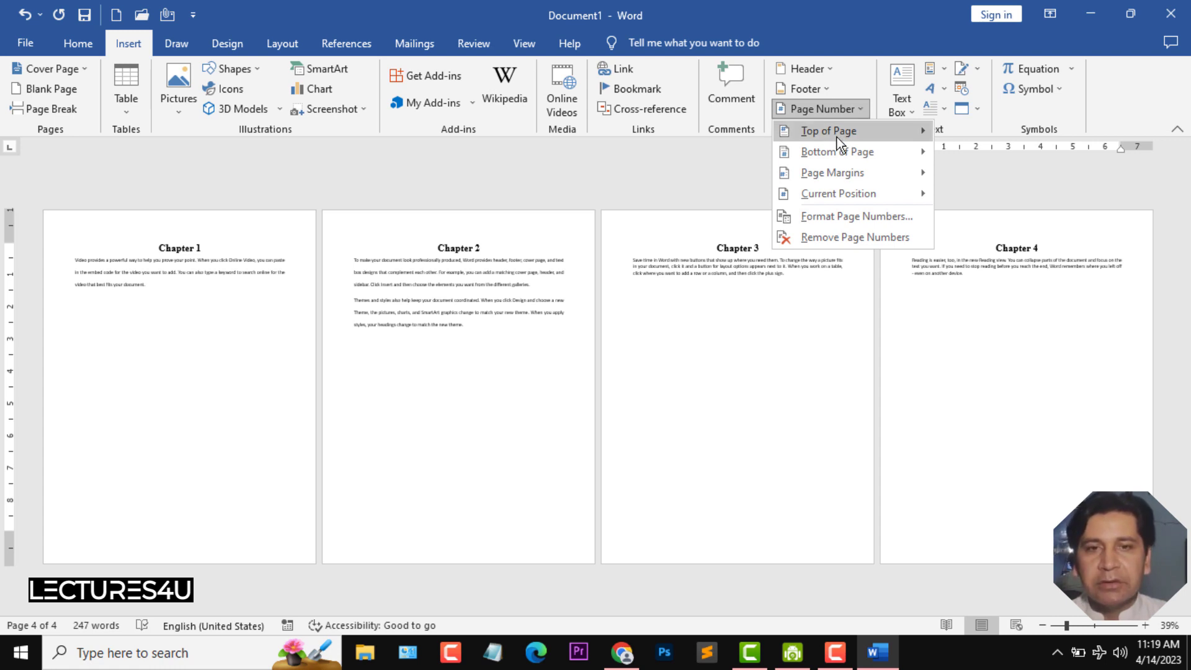
mouse_move(846, 174)
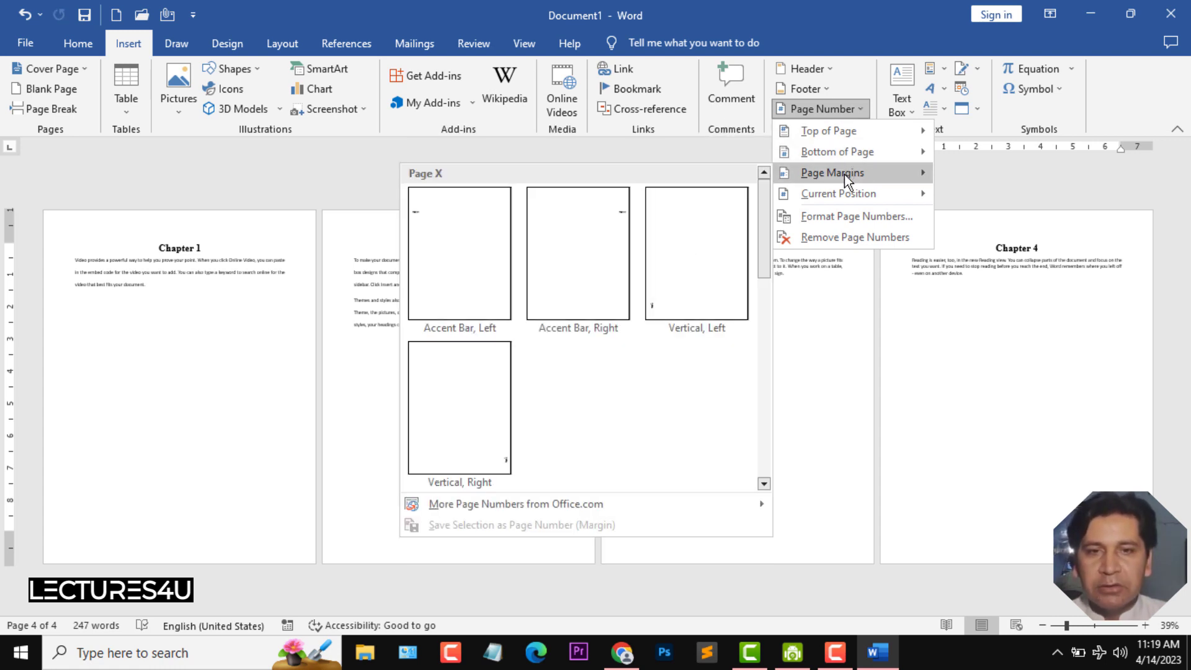
mouse_move(847, 195)
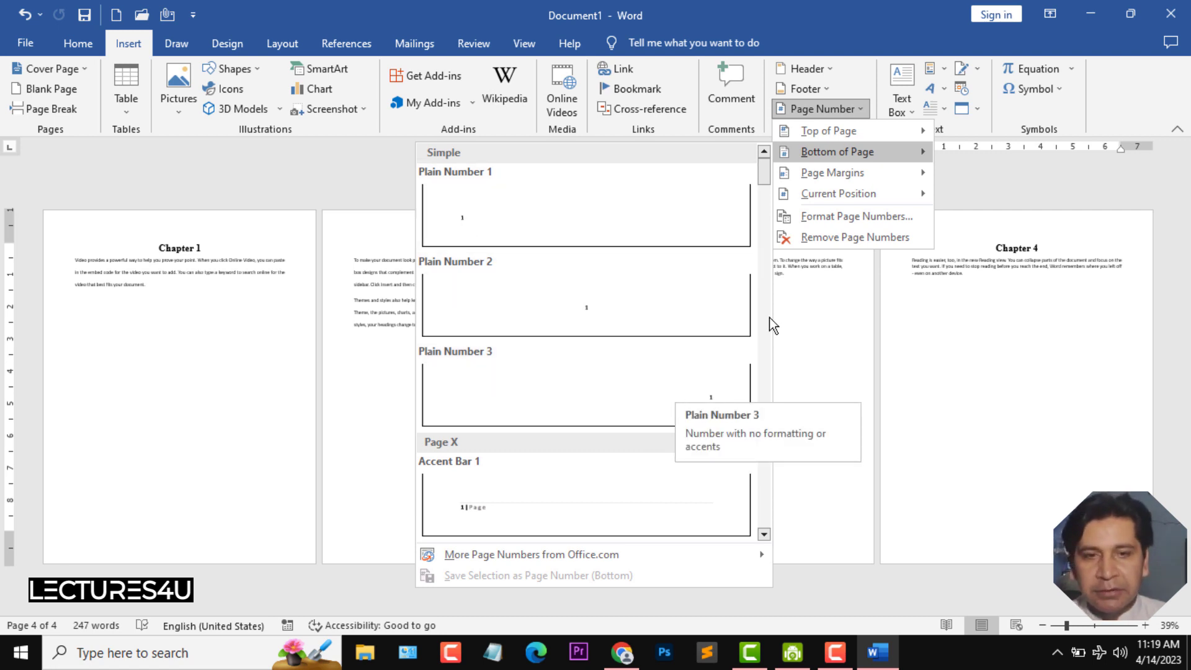
mouse_move(764, 178)
mouse_down()
mouse_move(774, 295)
mouse_move(772, 166)
mouse_up()
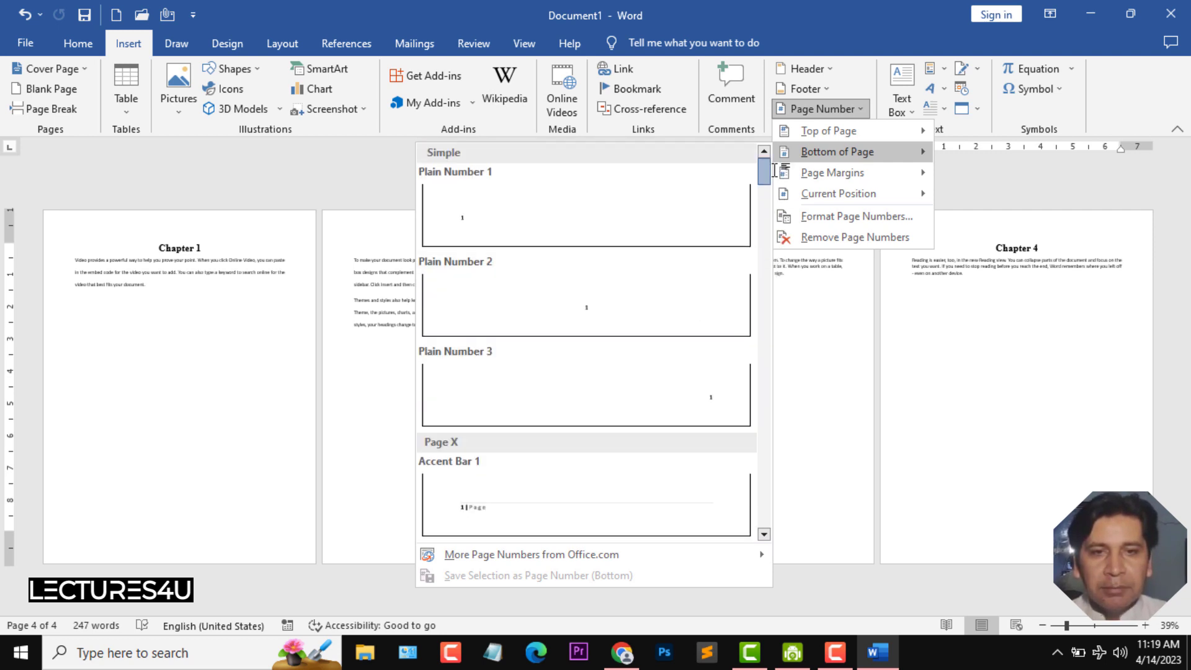
click(579, 300)
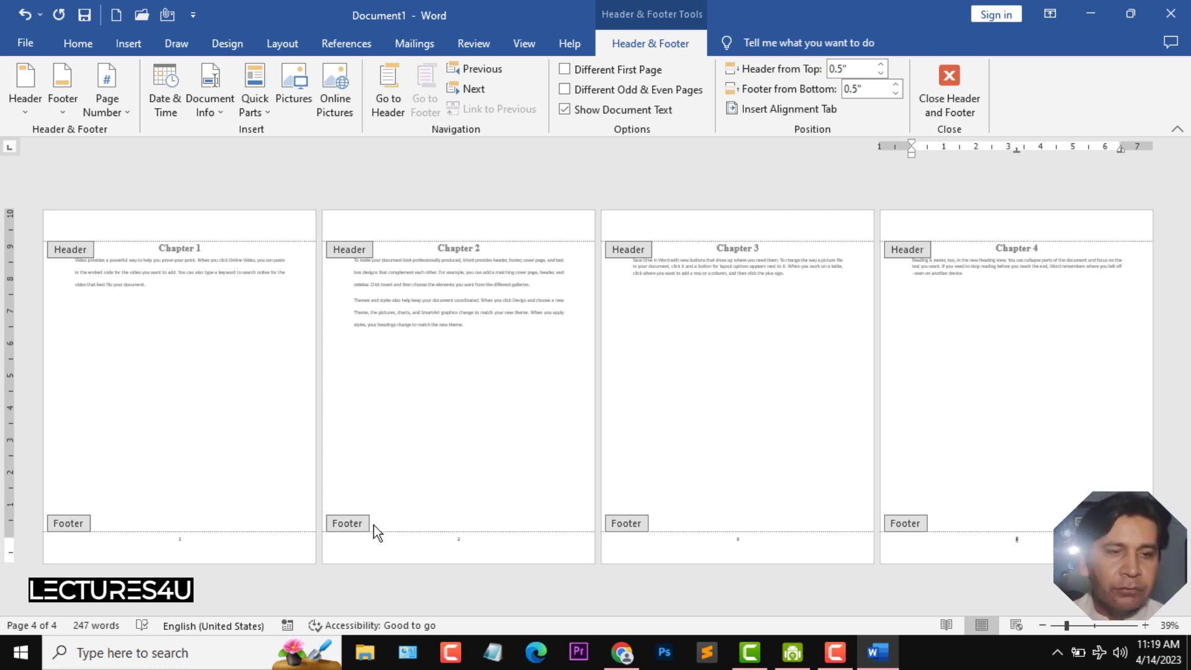
click(1096, 626)
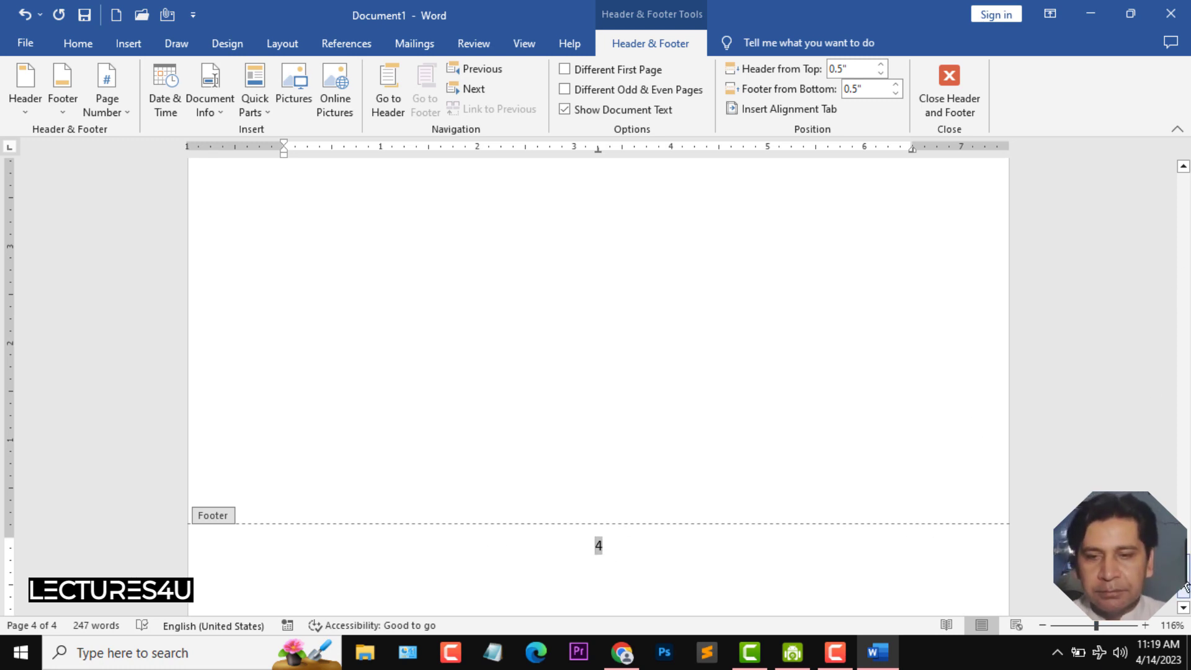
drag(1186, 586, 1188, 282)
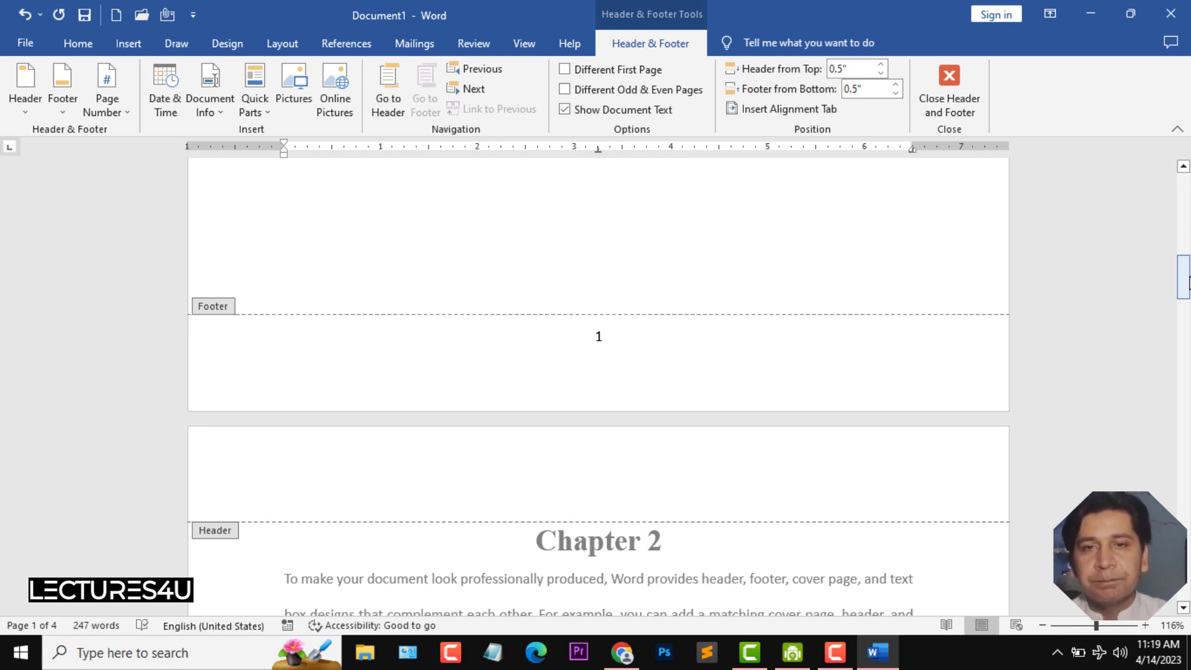
click(949, 94)
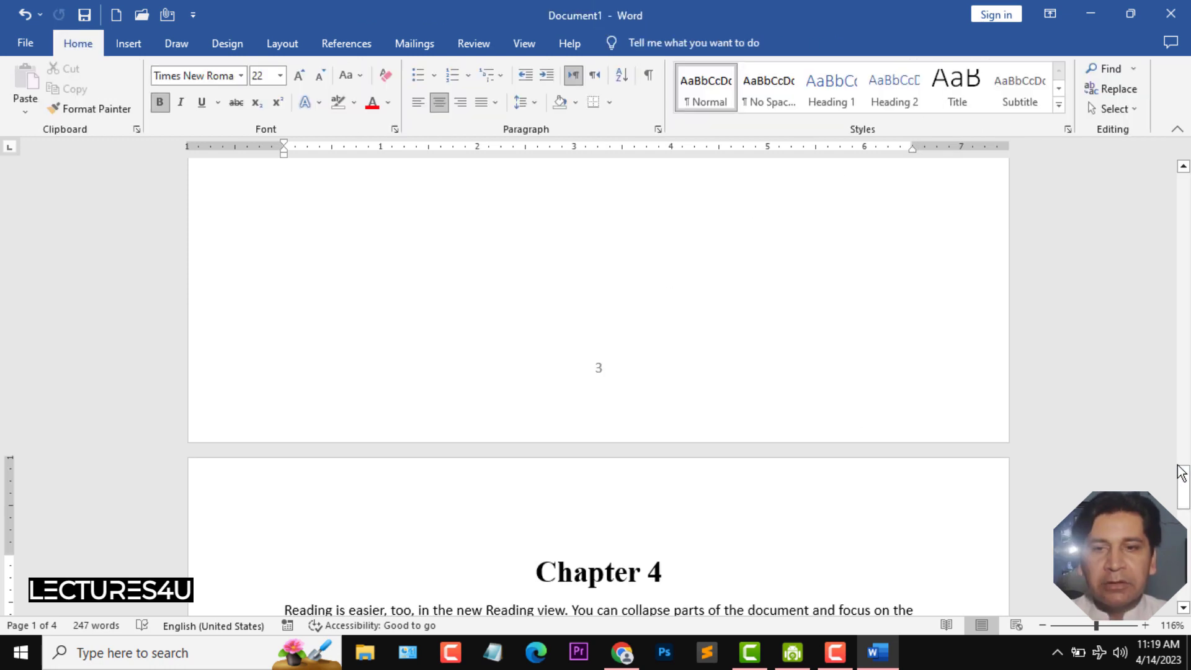
- Change the page number format to i, ii, iii
drag(1187, 506, 1186, 247)
drag(1186, 265, 1187, 279)
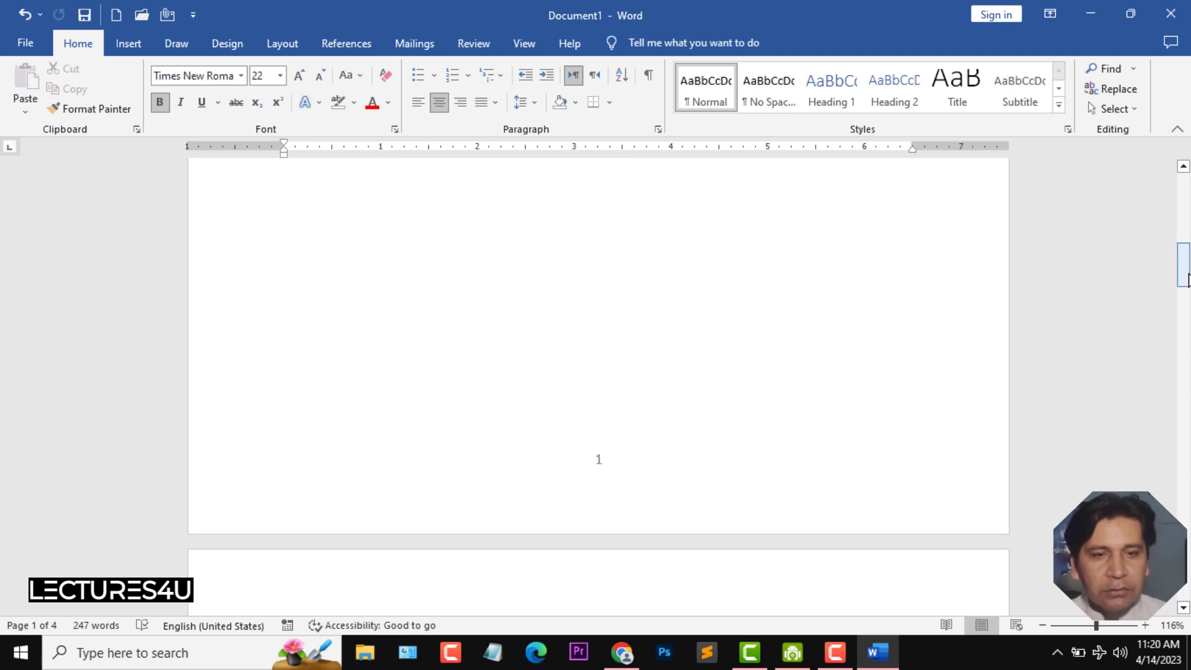
click(124, 50)
click(847, 115)
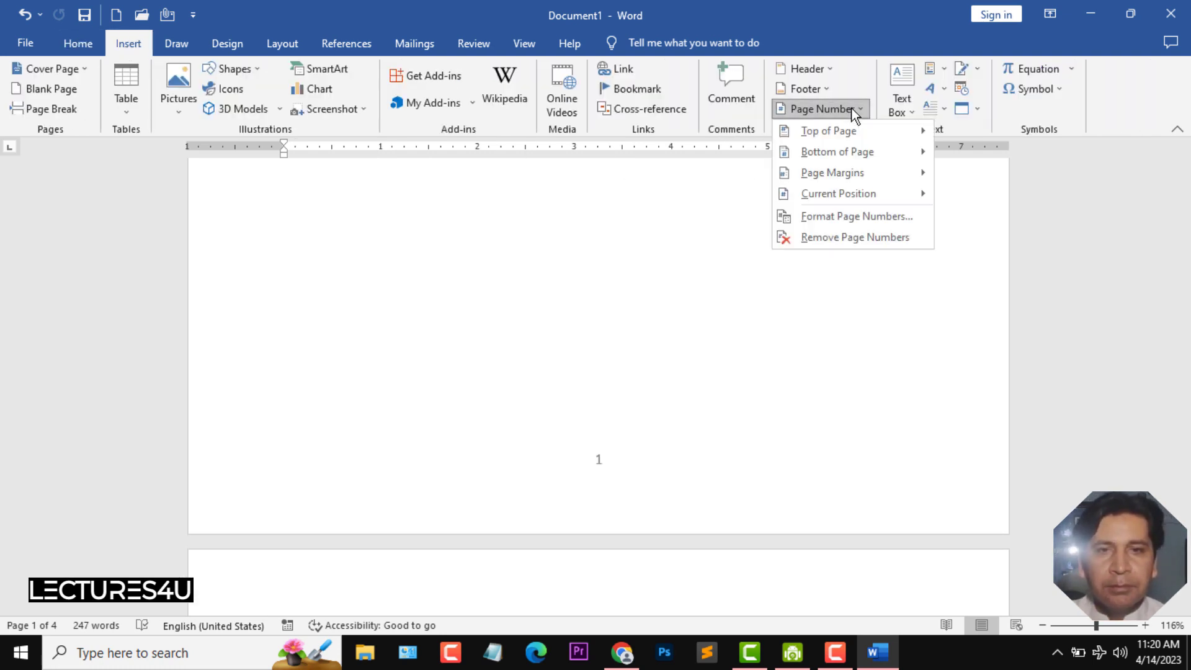
click(873, 221)
drag(518, 108, 481, 124)
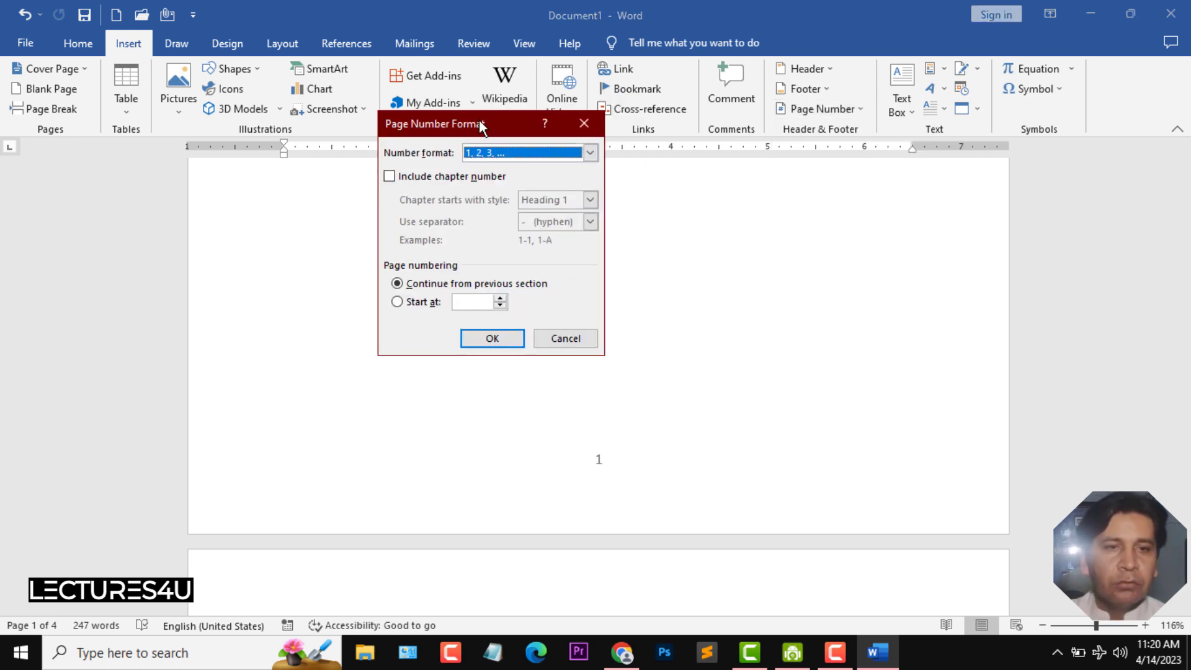
click(589, 152)
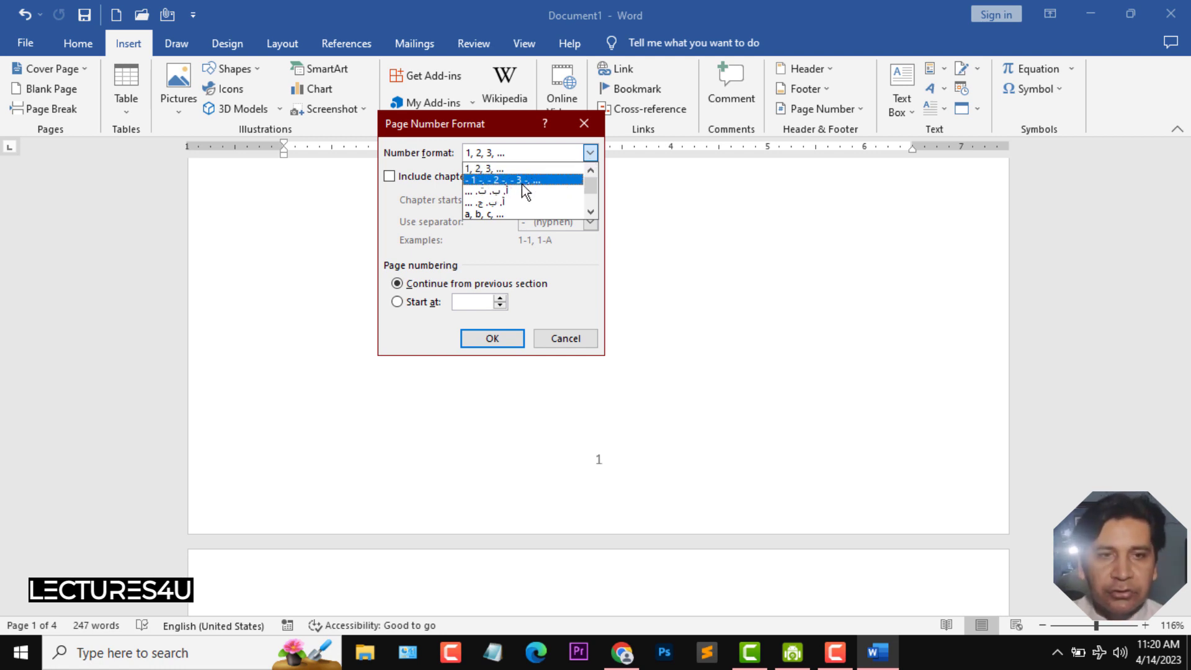
click(590, 211)
click(590, 212)
click(591, 211)
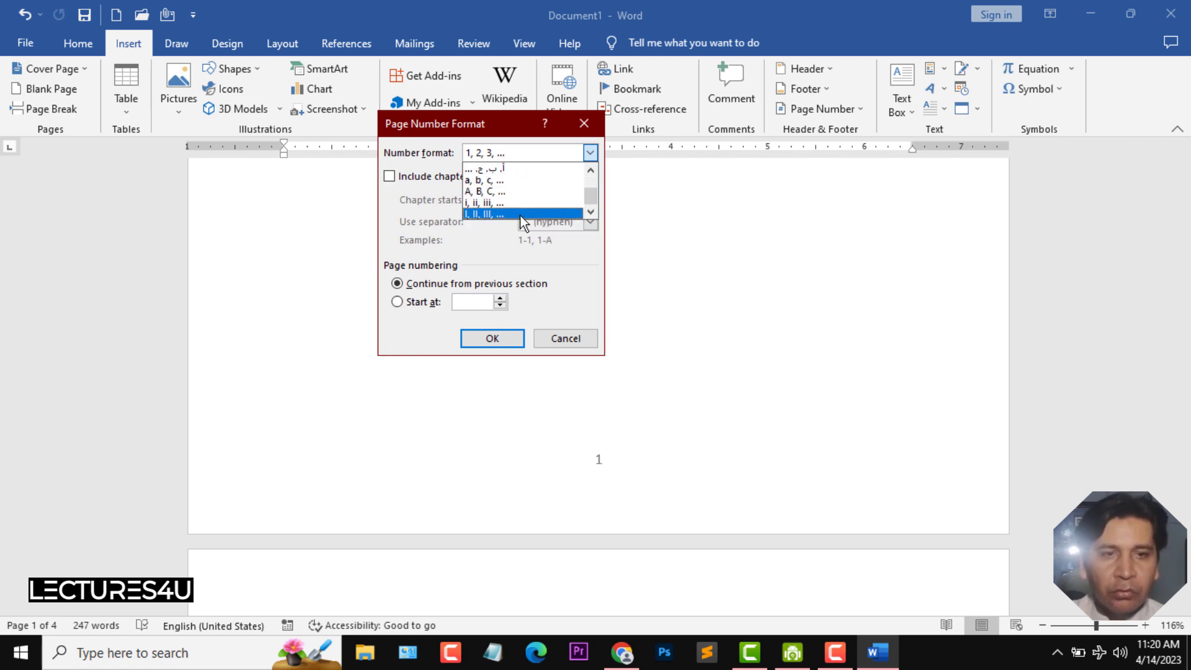
click(486, 202)
click(494, 338)
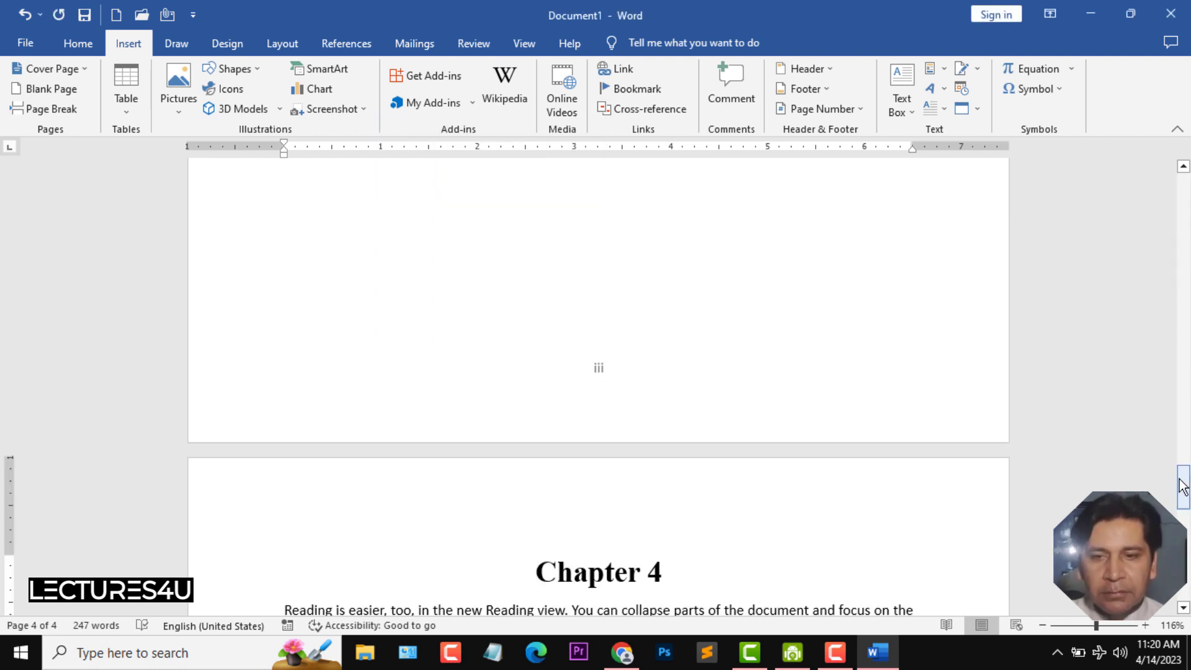
- Insert an online picture of an iPhone, searched as "iphone", below the Chapter 3 paragraph
drag(1183, 484, 1187, 576)
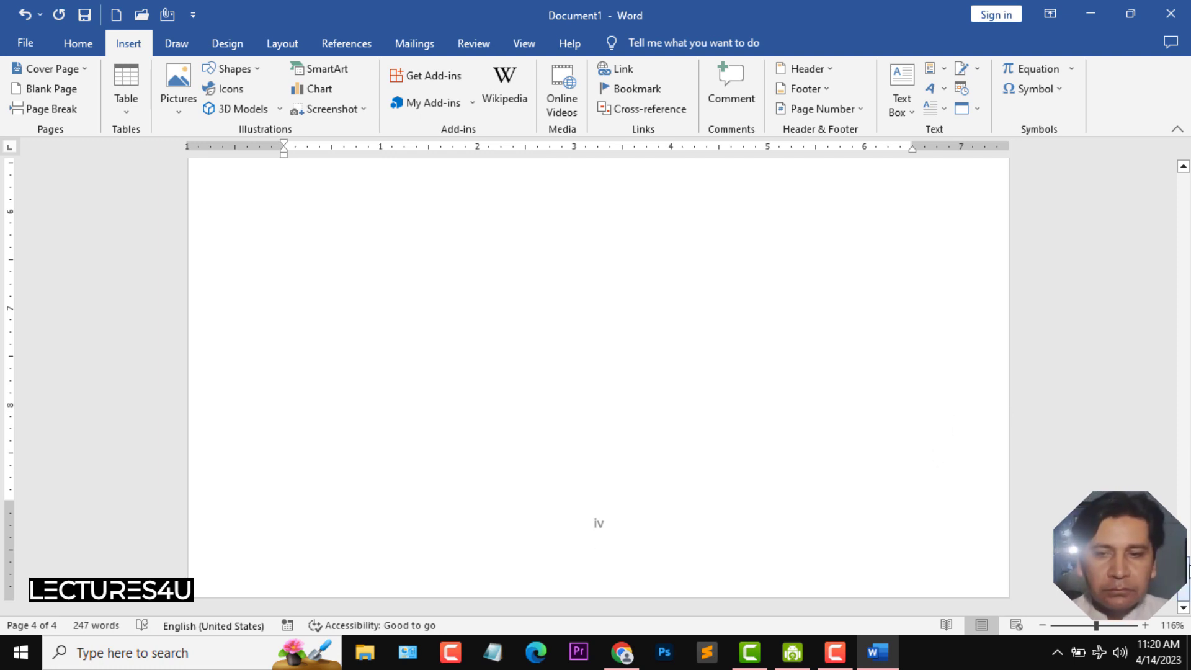
drag(1095, 625, 1075, 625)
click(1062, 625)
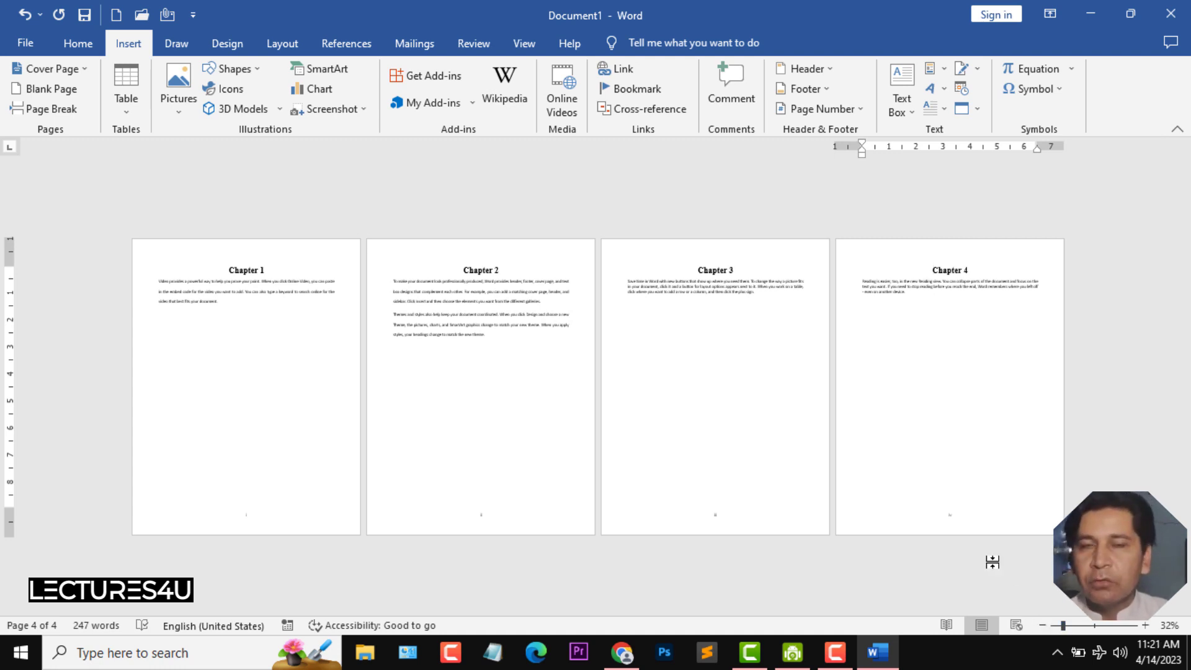
click(777, 303)
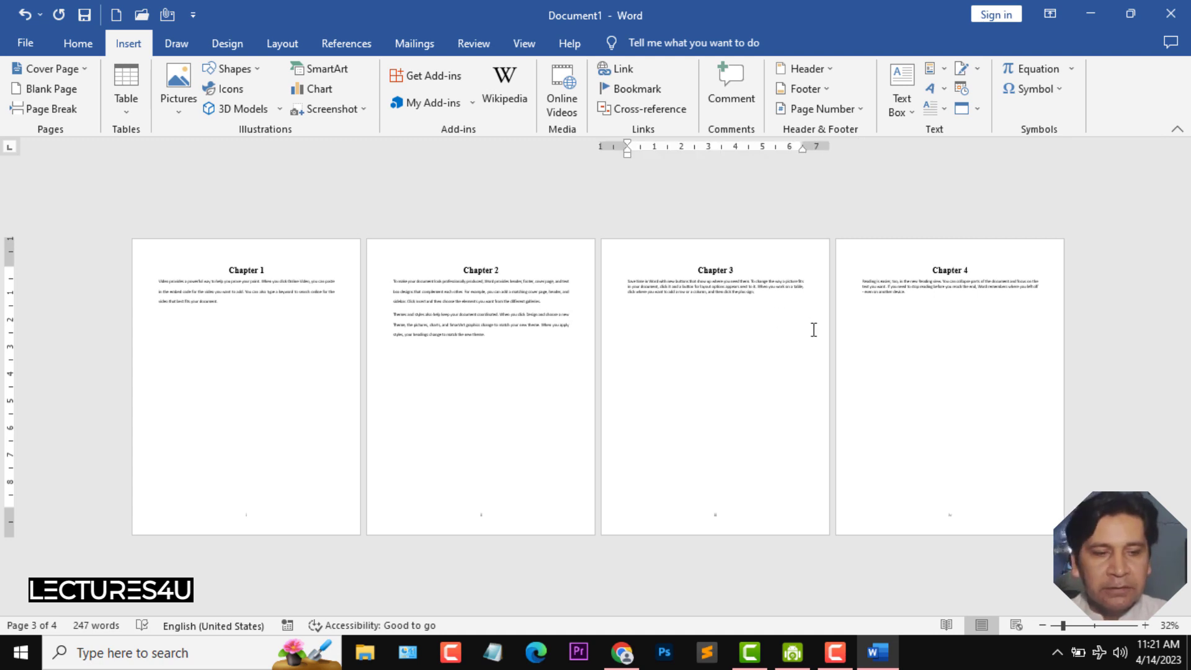
scroll(813, 330, up, 4)
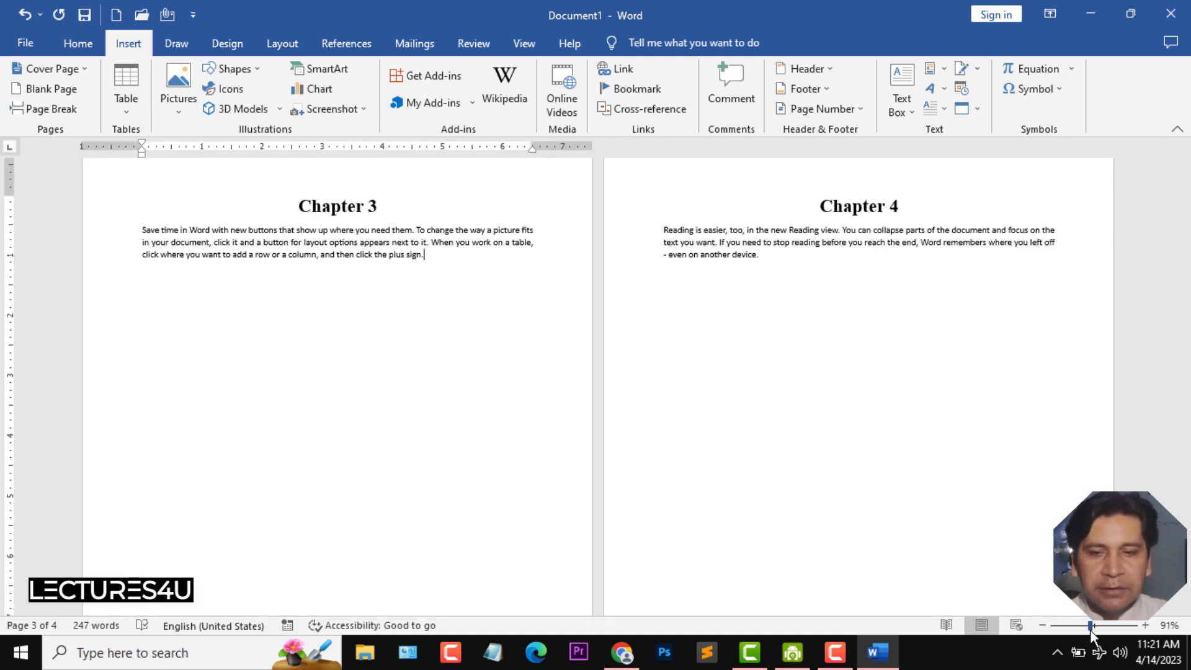
scroll(698, 368, up, 2)
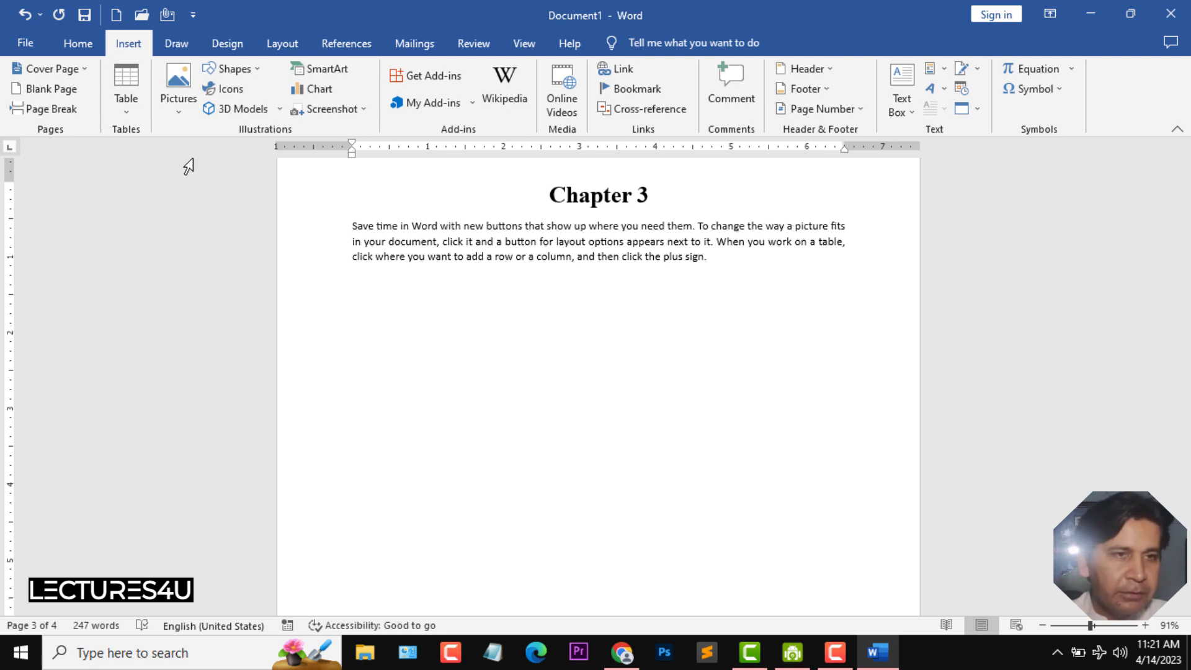
click(179, 112)
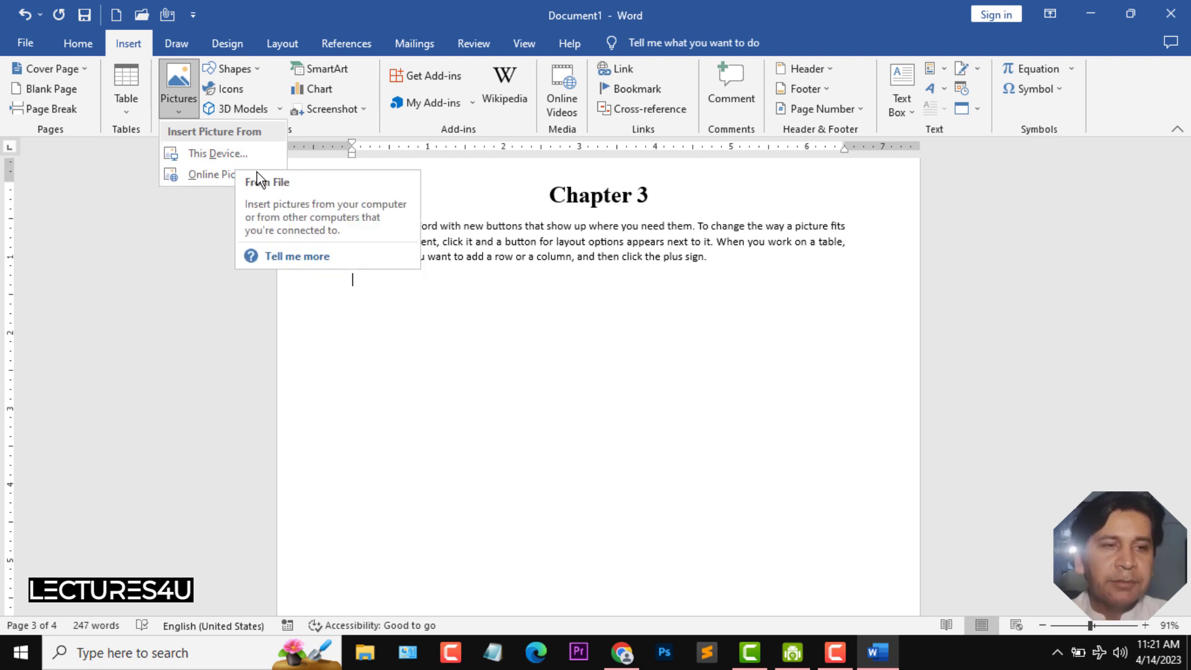
click(224, 176)
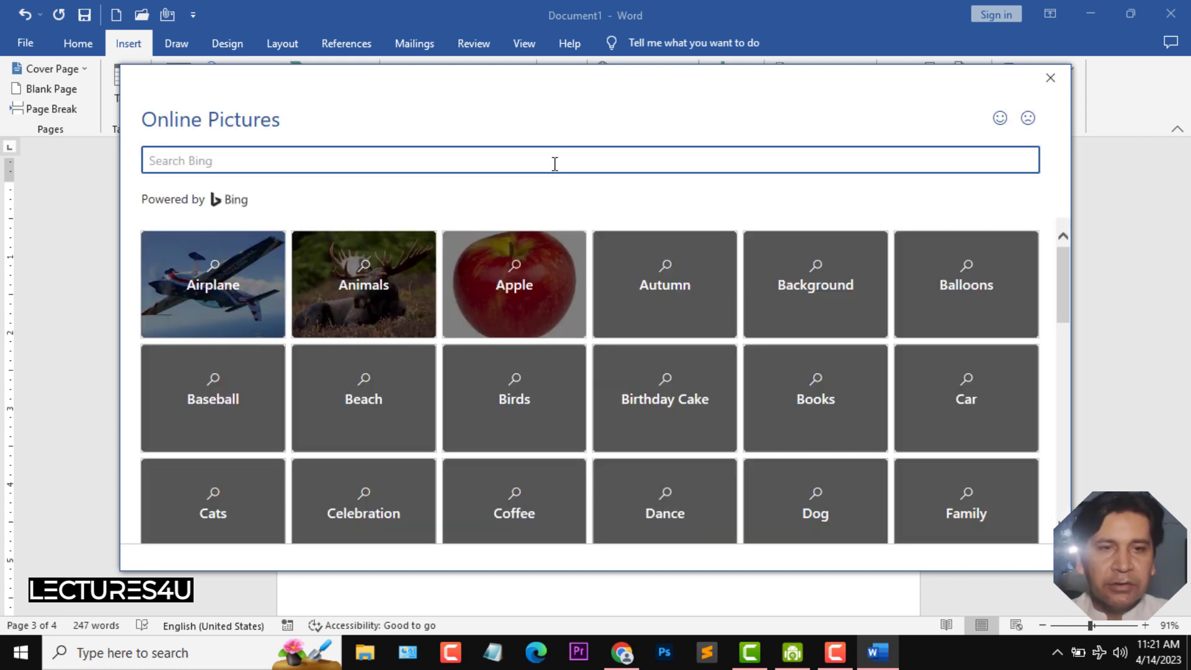
click(554, 164)
text(ipho)
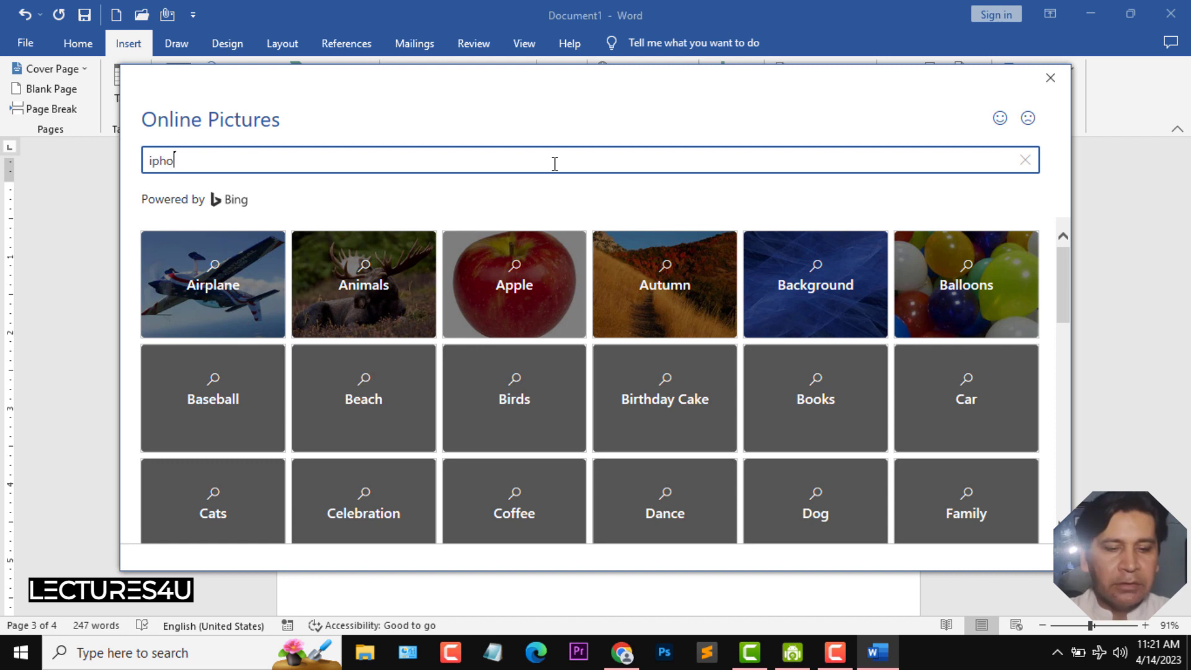
text(ne)
key(Return)
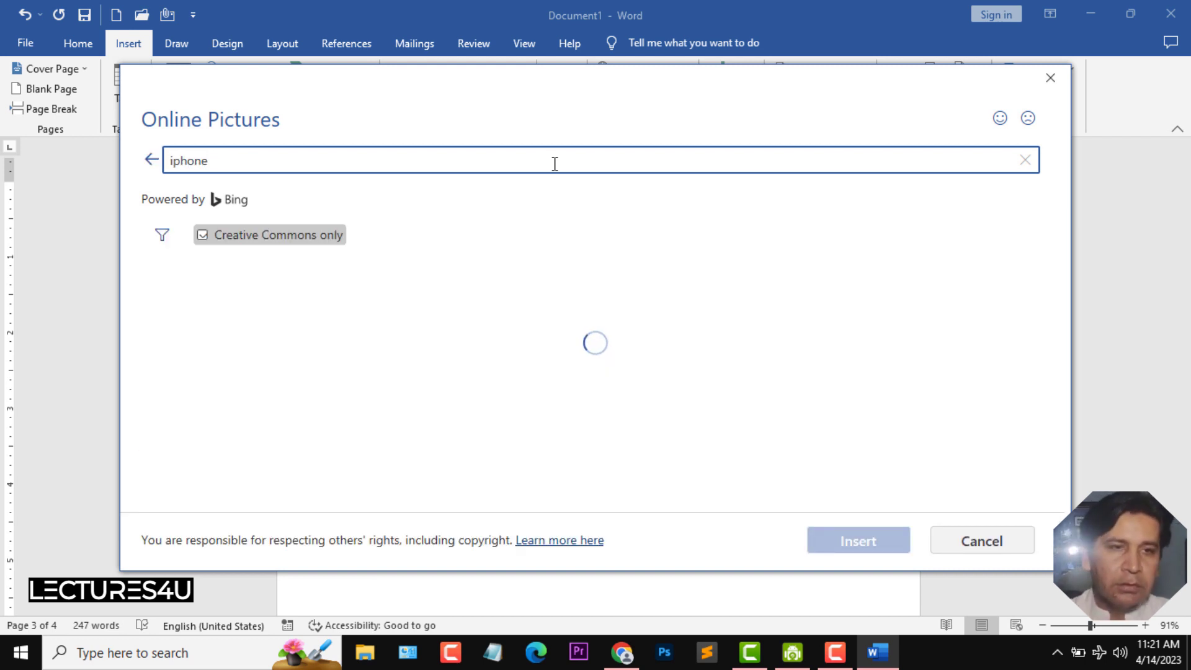
click(647, 168)
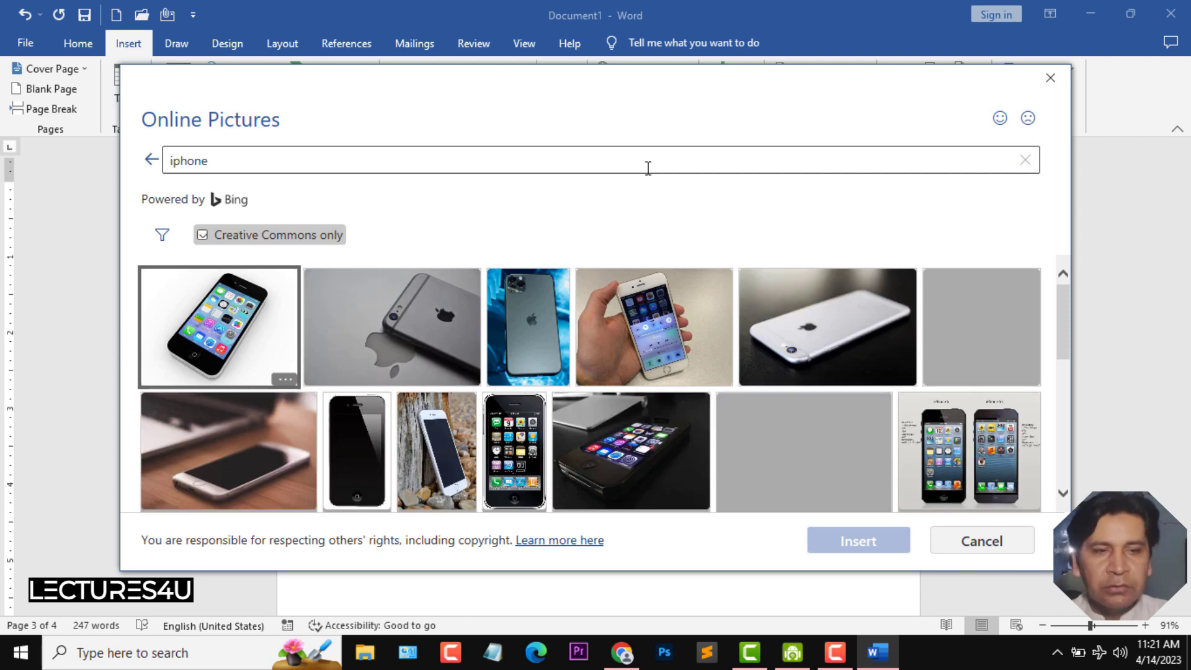
click(244, 315)
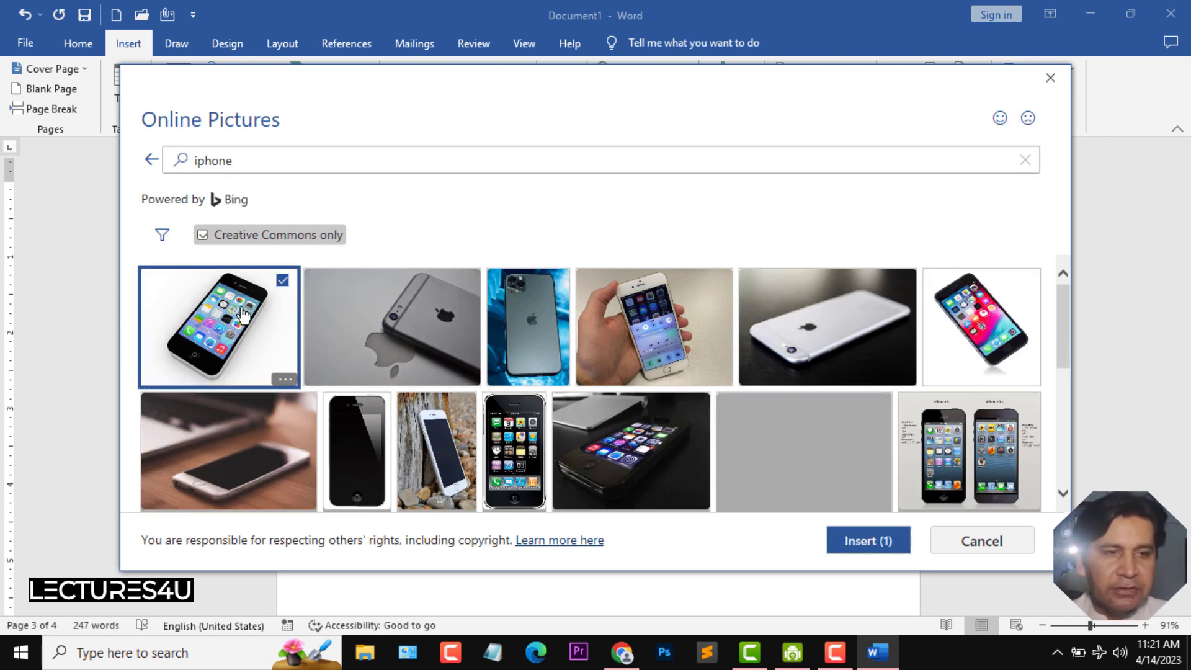
click(877, 544)
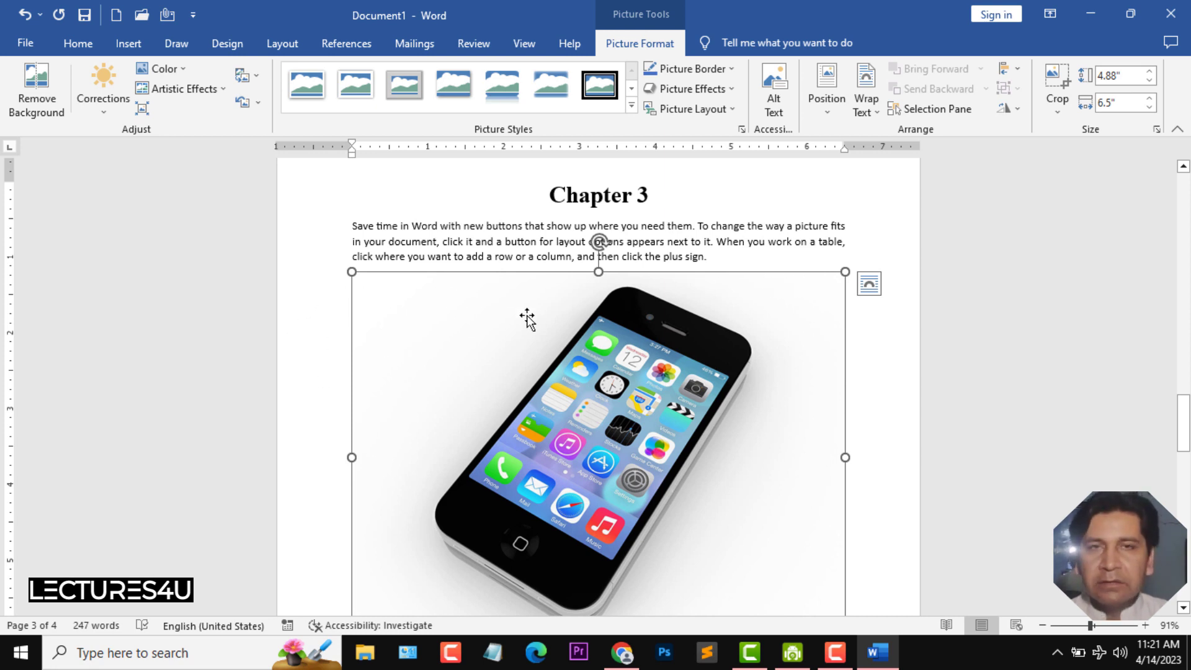
- Resize the picture to about 2.47" tall by 3.29" wide using its corner handle
drag(844, 270, 480, 449)
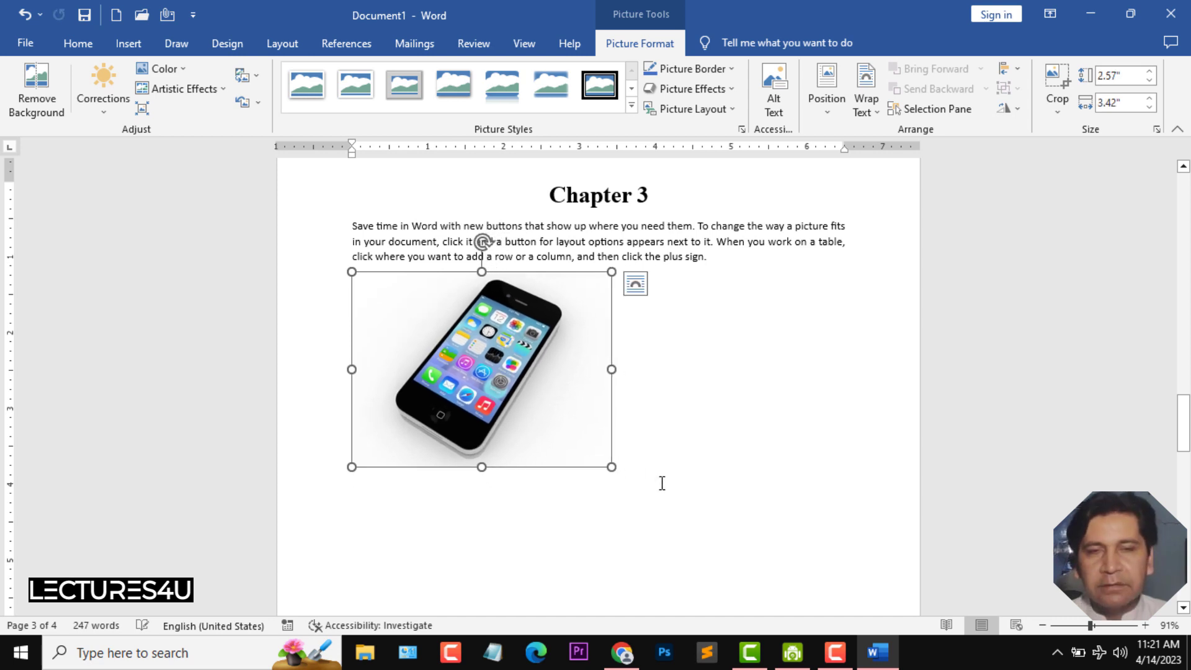
drag(612, 467, 546, 462)
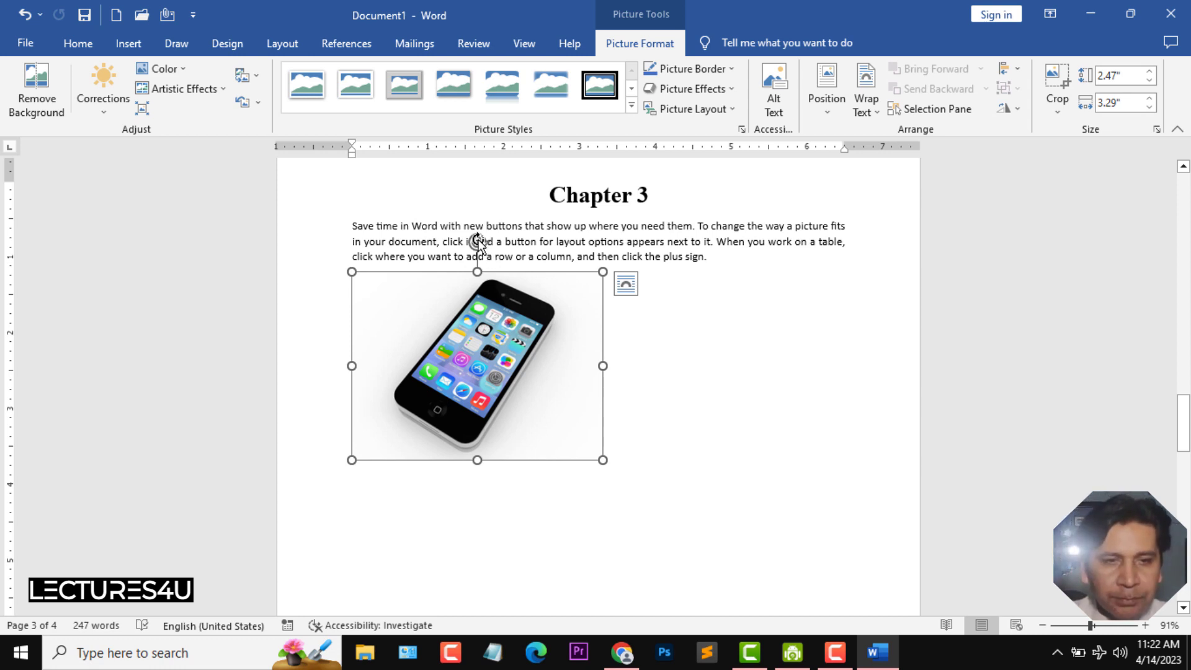
- Try rotating the picture with its rotation handle, then undo the rotation
drag(478, 240, 429, 515)
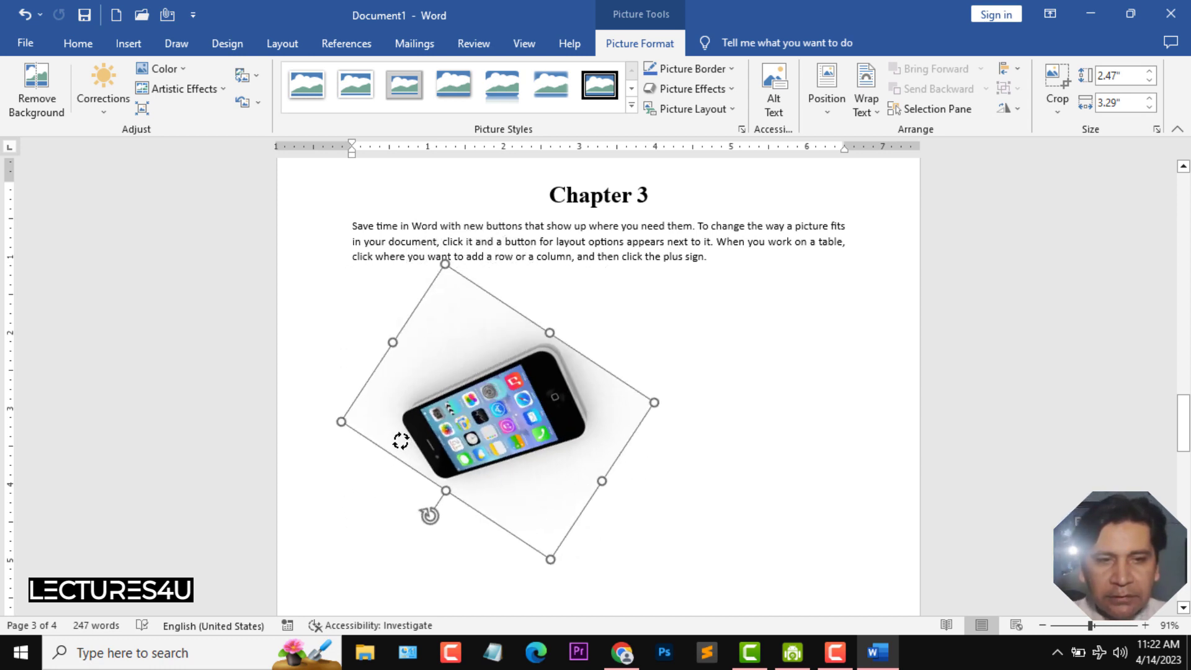
drag(400, 441, 489, 208)
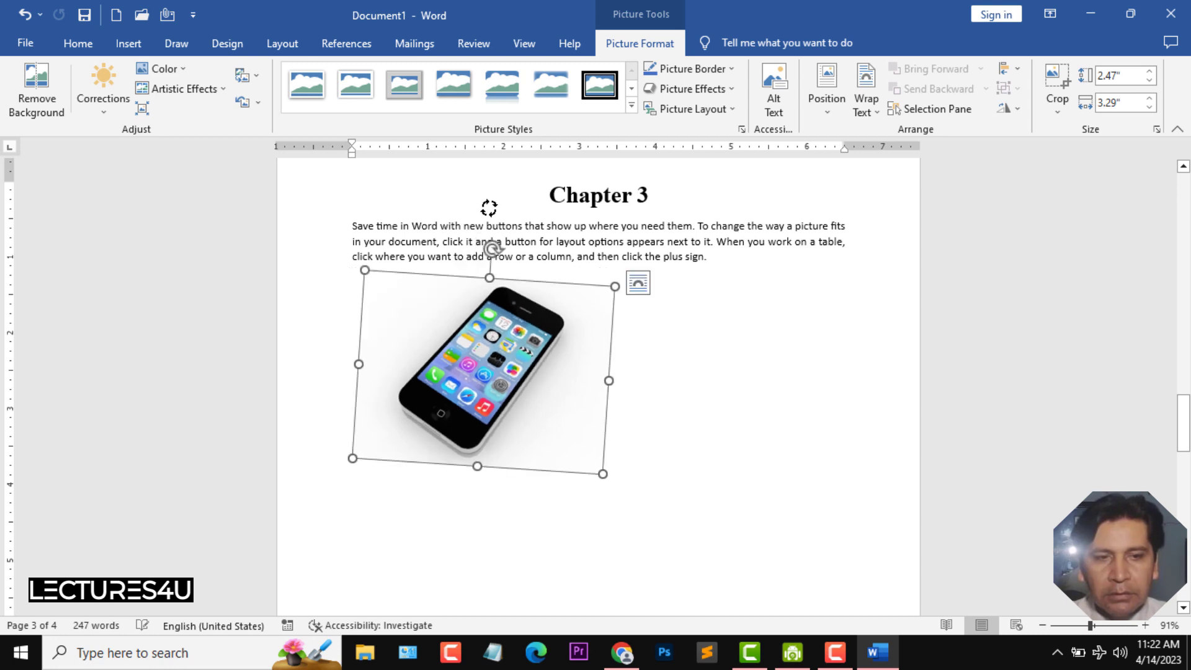
key(ctrl+z)
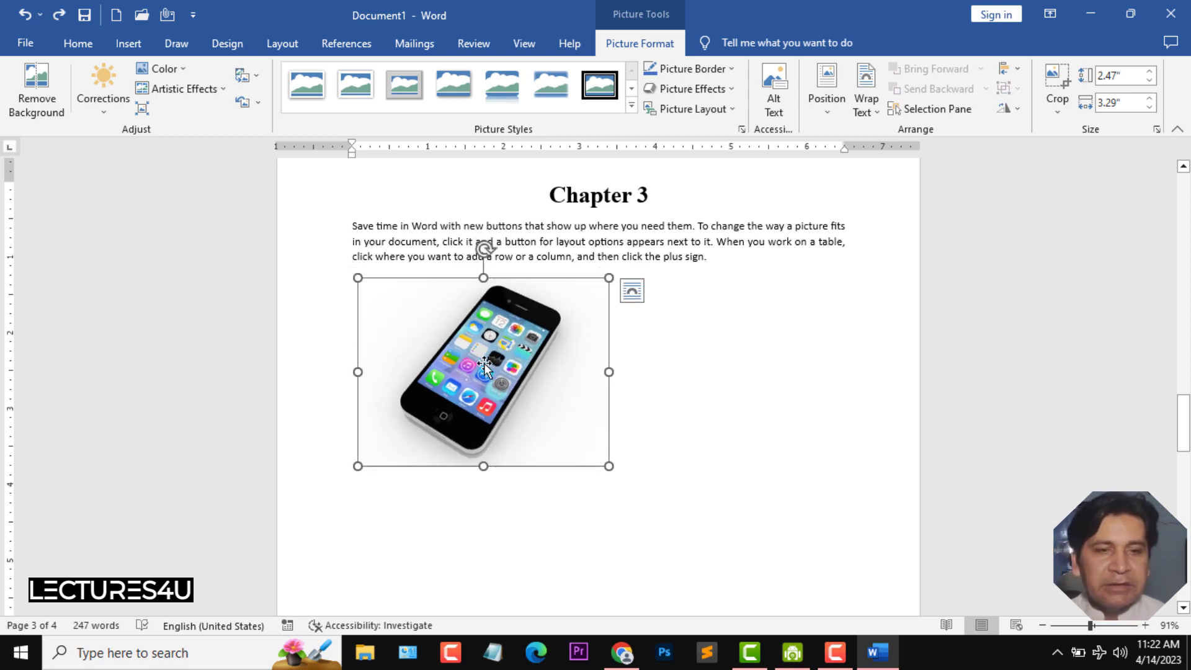
- Set the picture's text wrapping to Tight
drag(491, 366, 531, 363)
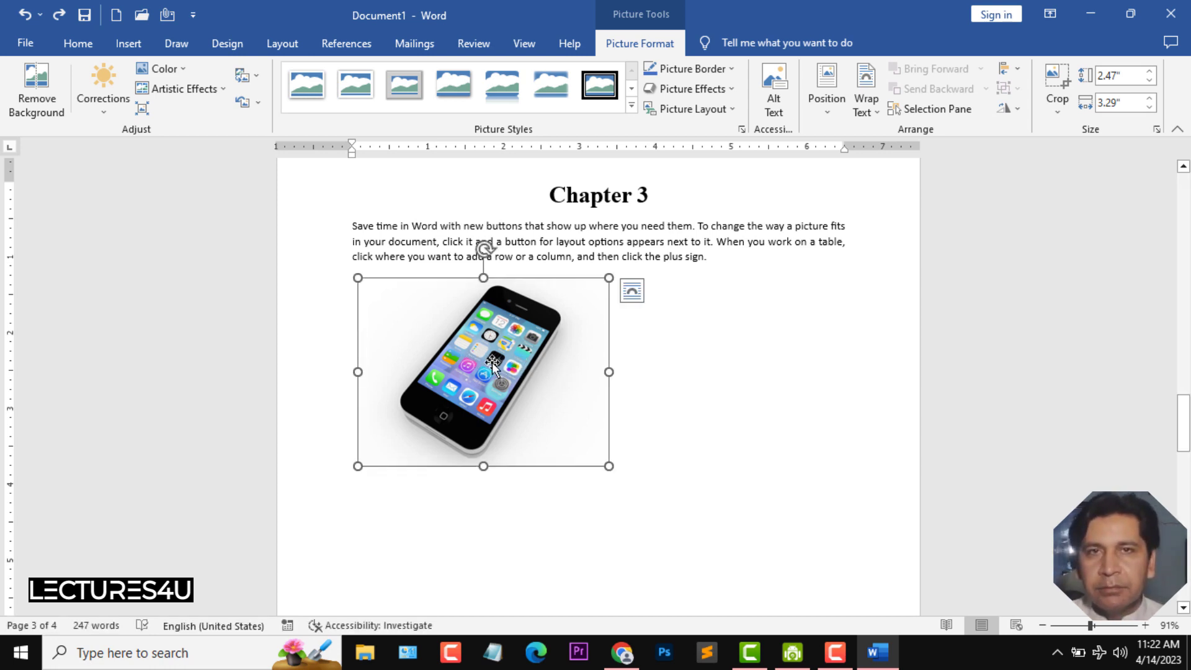
click(633, 299)
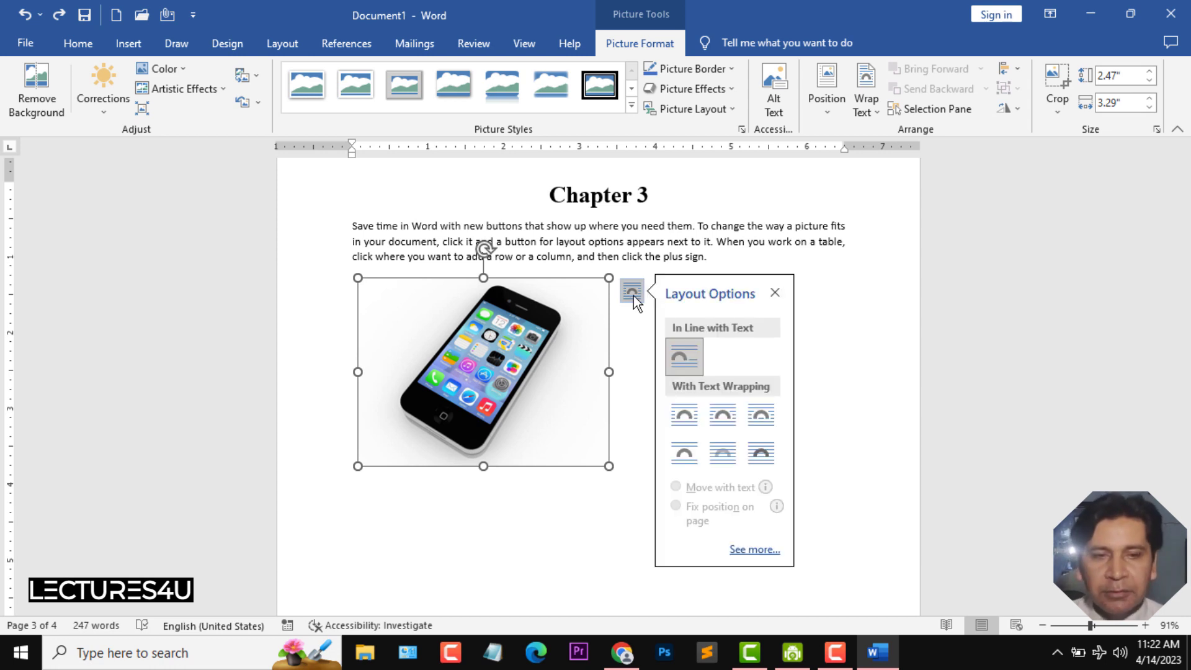
click(727, 424)
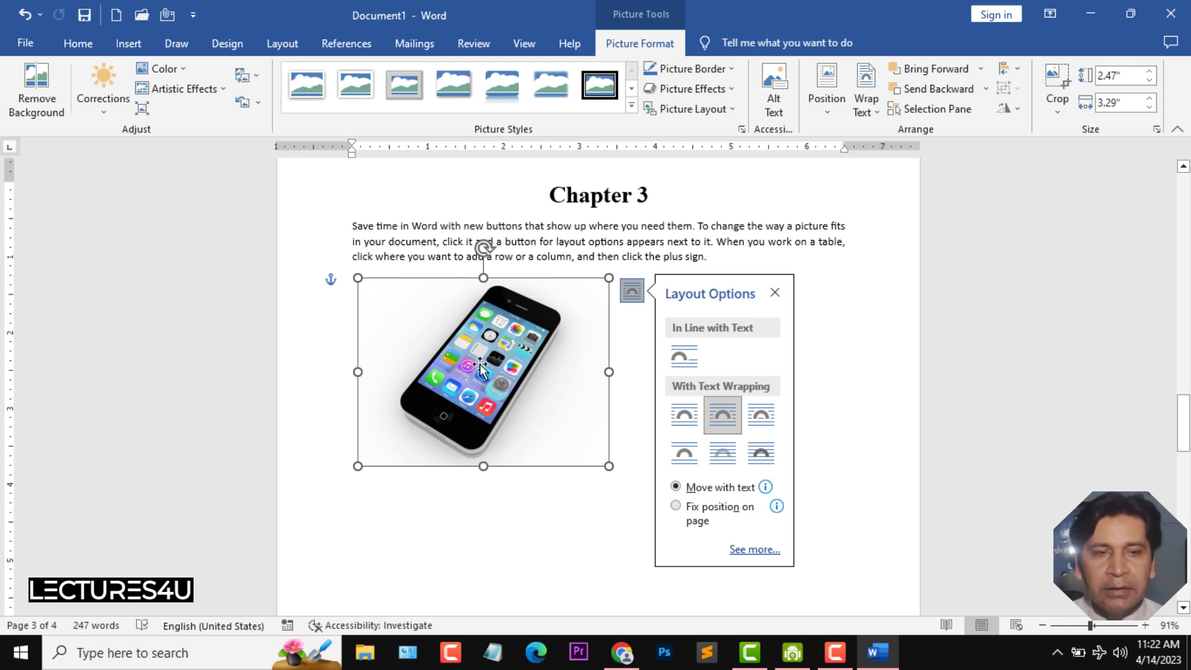
- Move the picture to the middle of the page below the Chapter 3 paragraph
drag(486, 371, 588, 366)
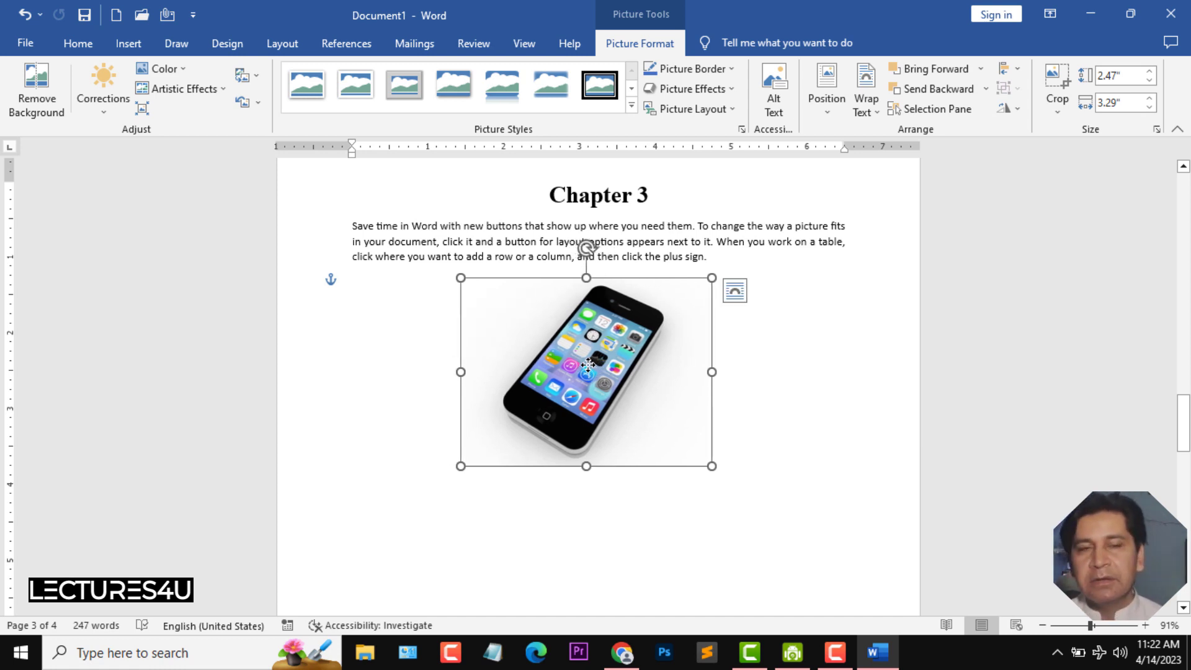
click(129, 43)
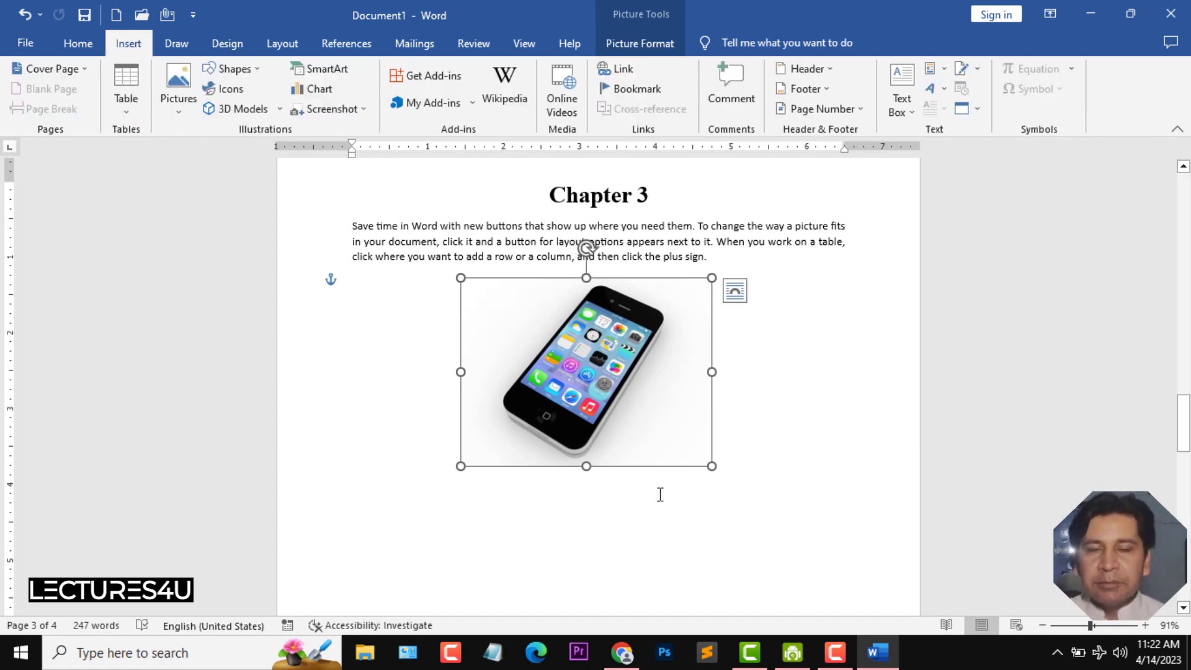
click(733, 448)
click(635, 428)
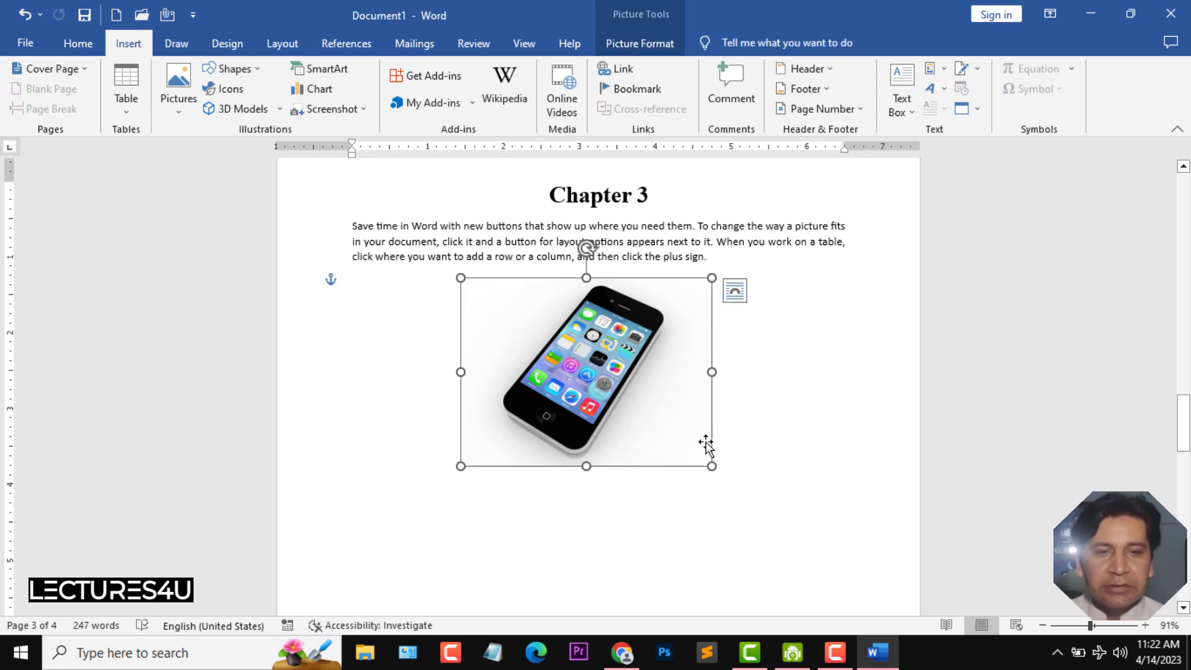
click(730, 449)
key(ctrl+z)
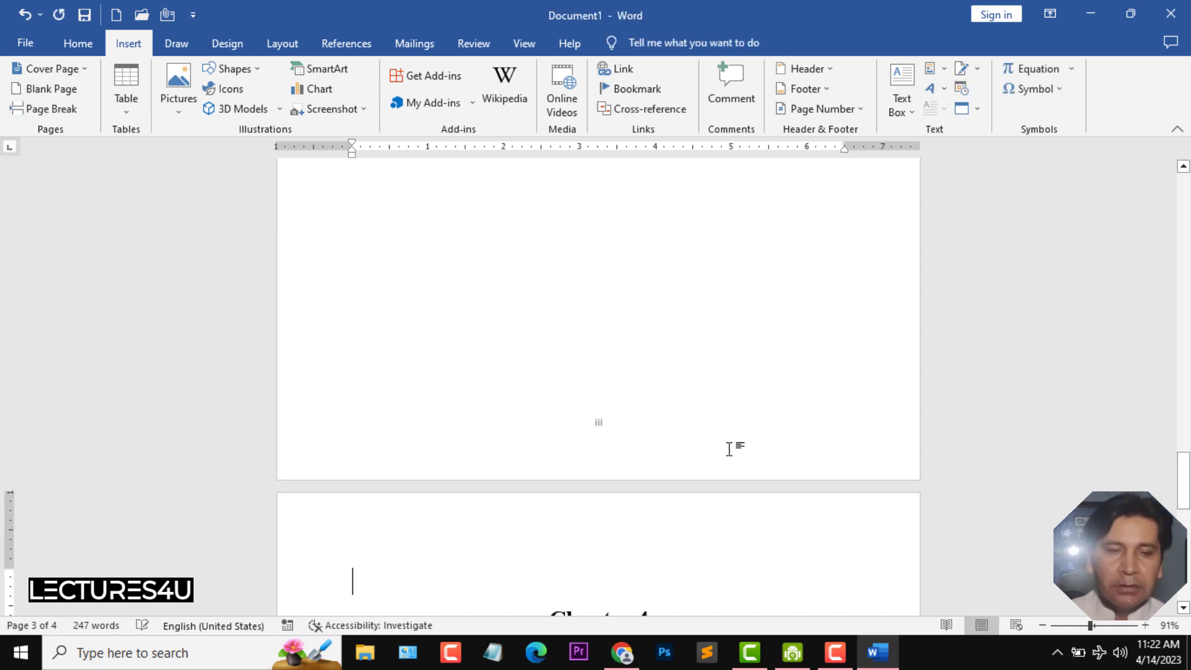
scroll(720, 416, down, 1)
scroll(719, 415, up, 5)
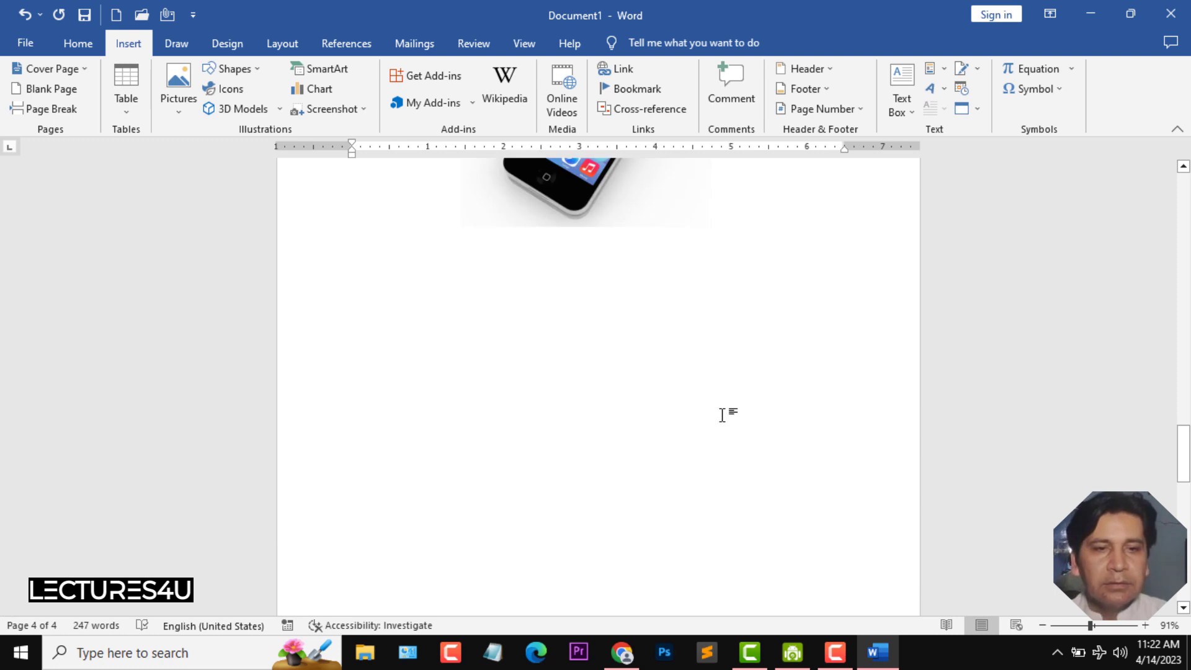
click(673, 420)
click(735, 422)
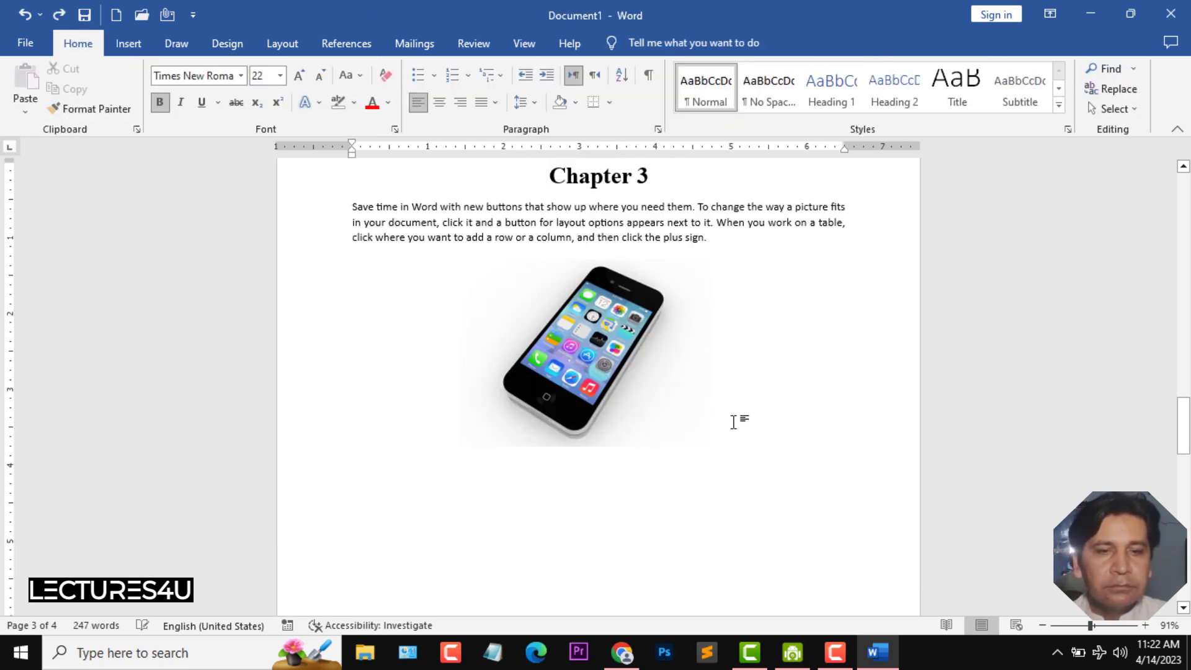
key(ctrl+y)
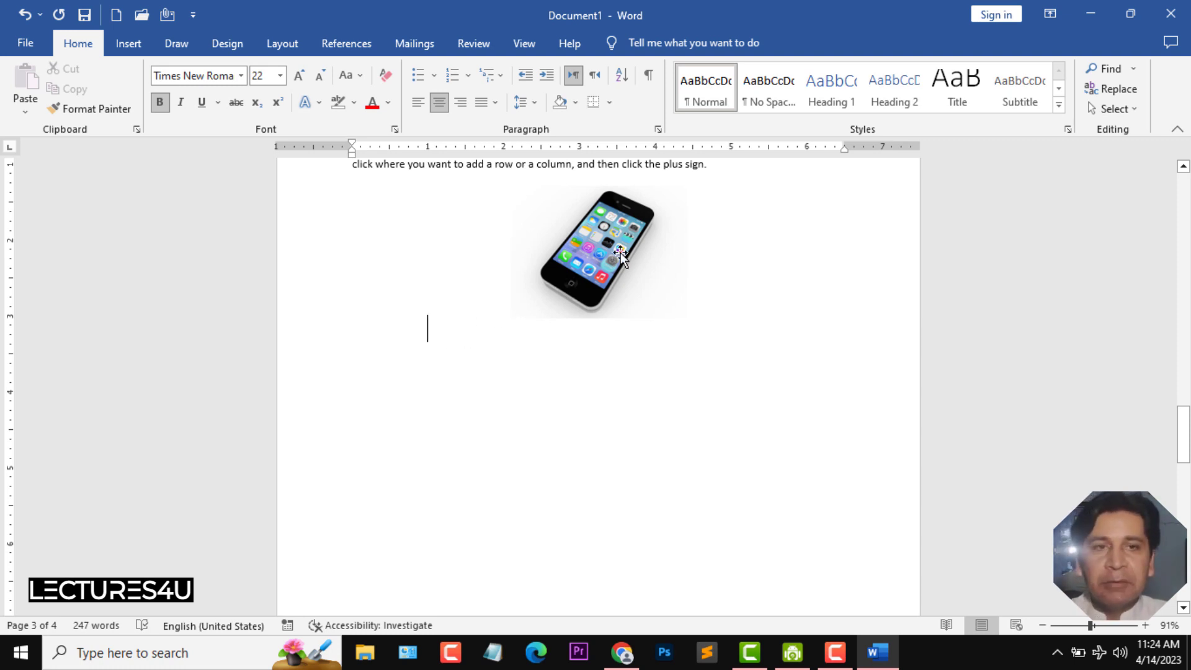
- Insert a caption below the picture reading "Figure 1: Iphone Image"
click(349, 47)
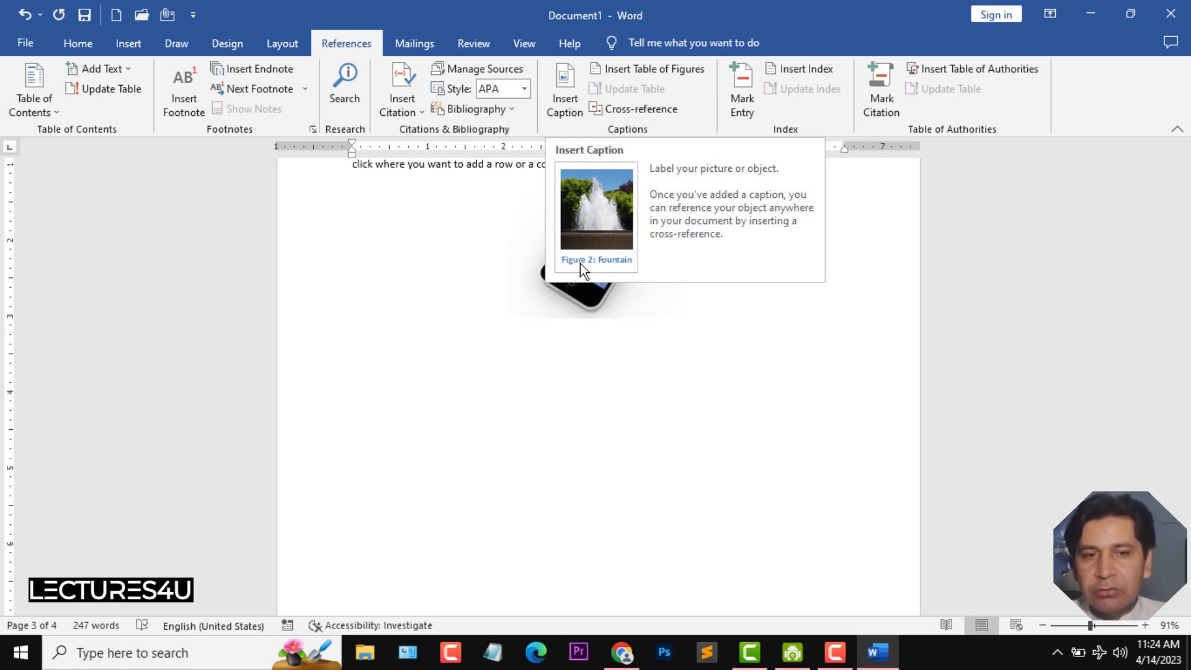
click(568, 100)
drag(600, 193, 874, 213)
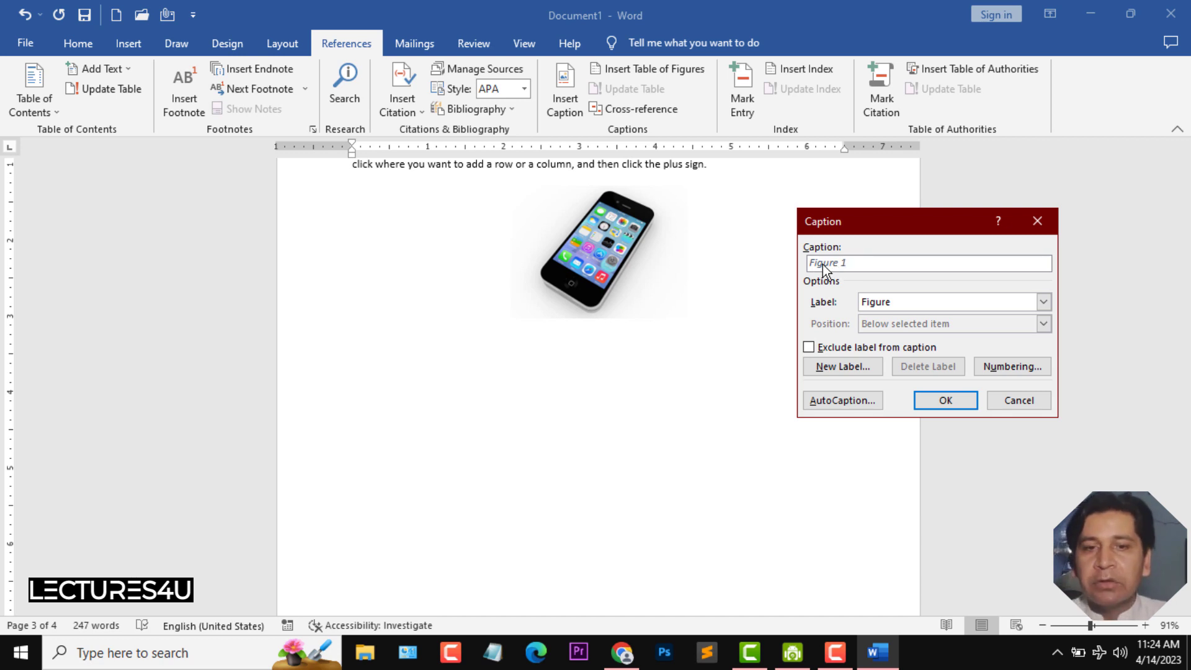
click(938, 401)
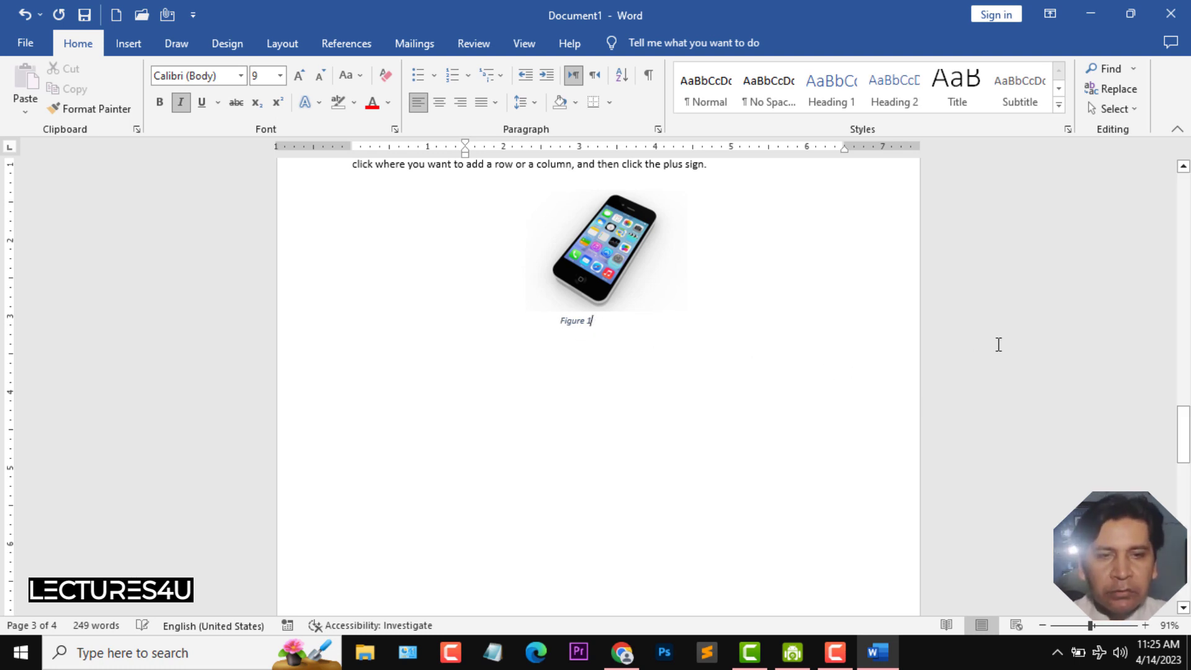
text(: Iphone Image)
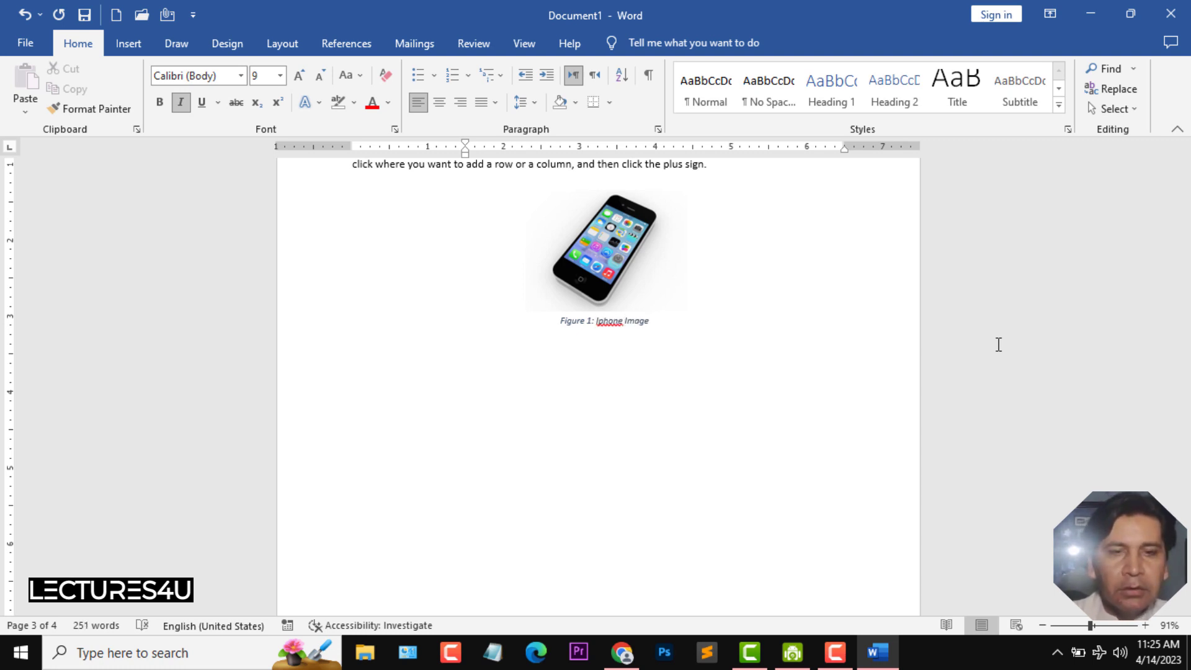
scroll(580, 324, up, 6)
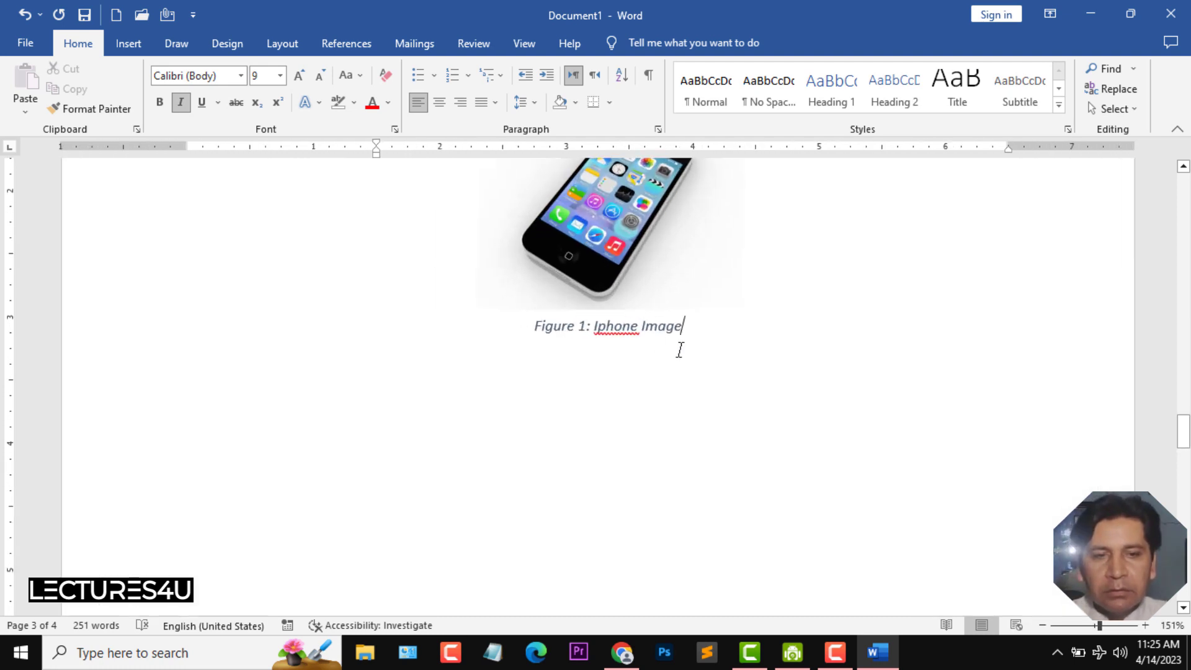
click(711, 294)
click(851, 353)
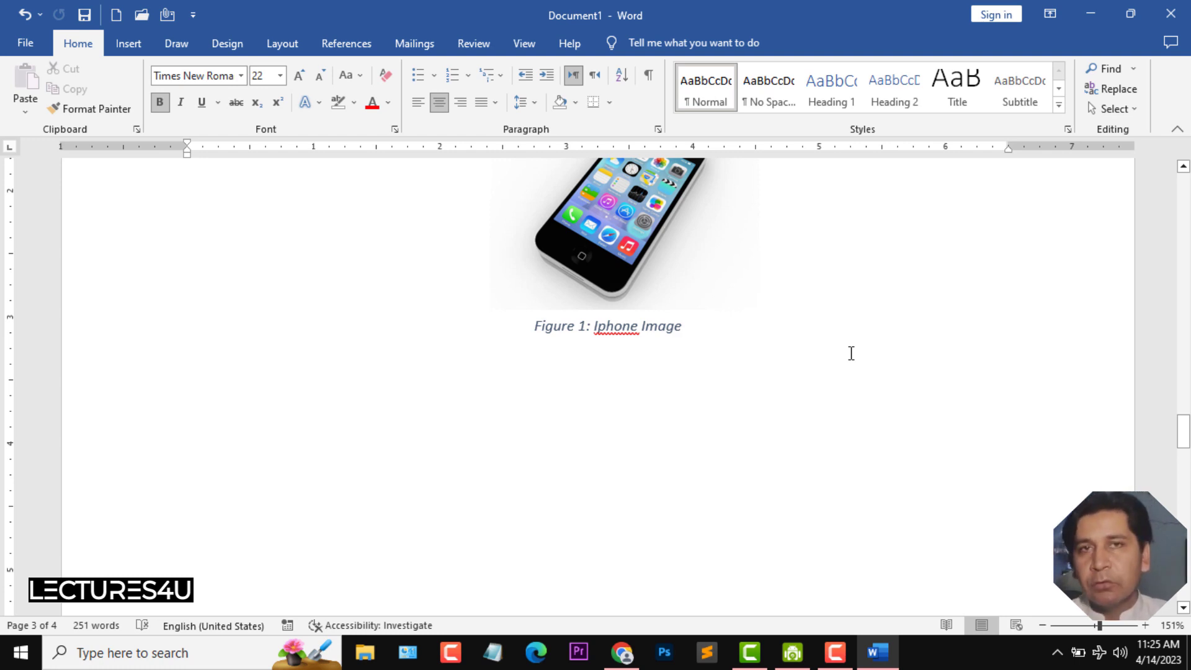
- Insert a 3 by 3 table on a new line below the Chapter 4 paragraph
scroll(850, 353, down, 3)
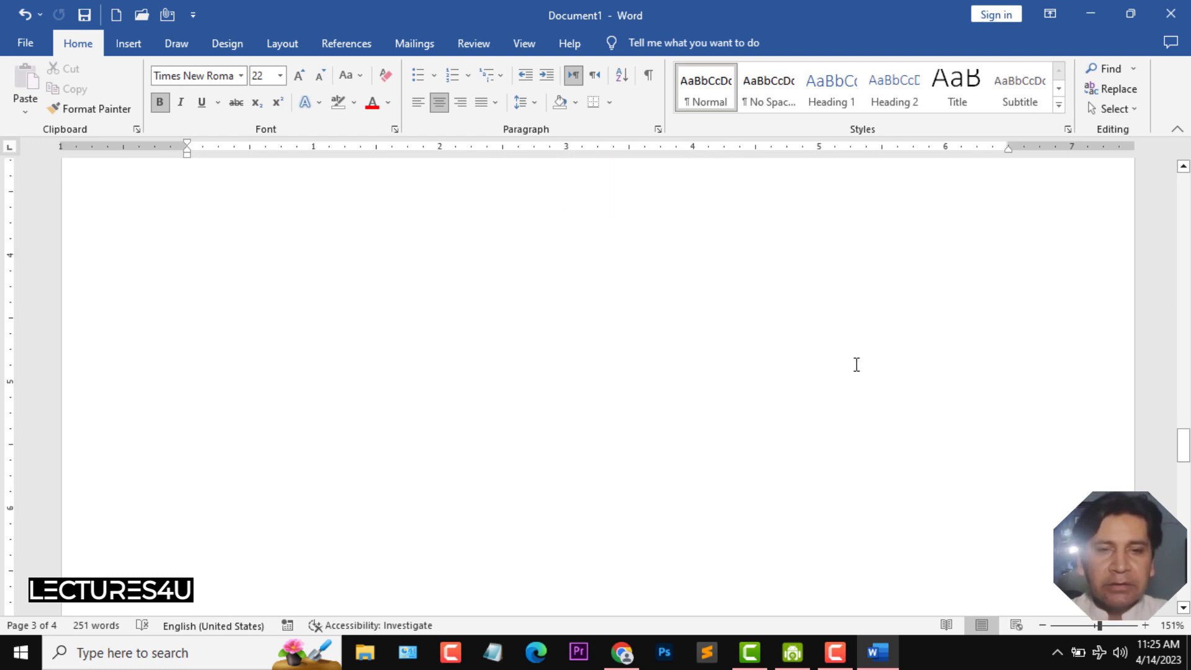
drag(1183, 441, 1186, 513)
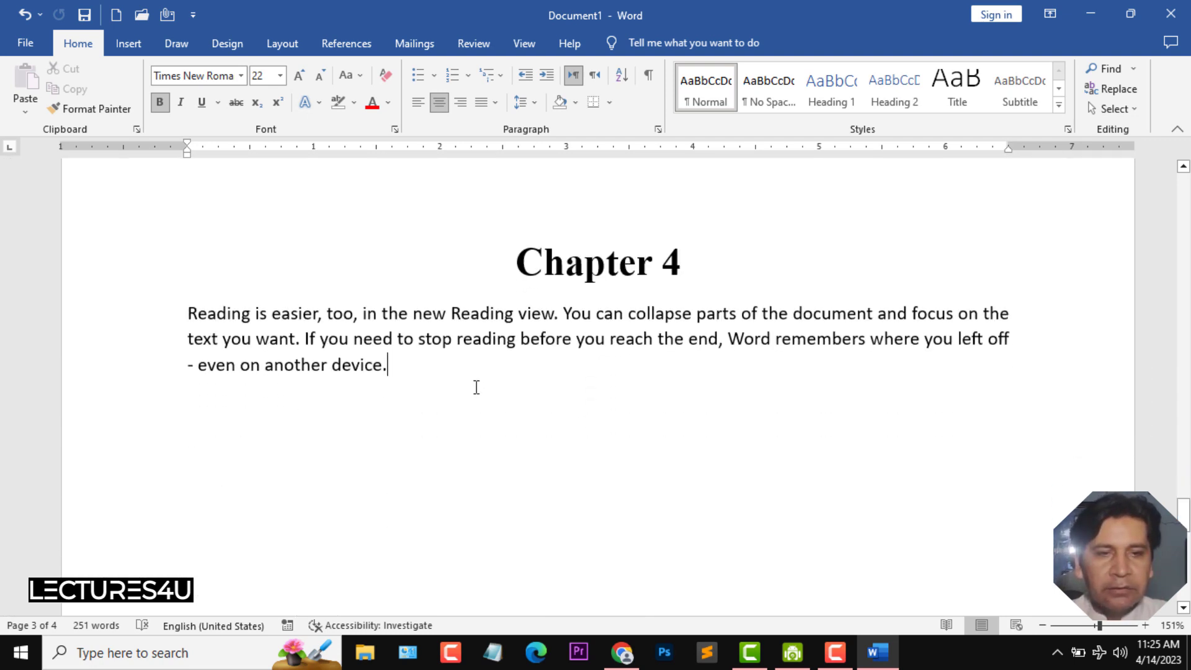
key(Return)
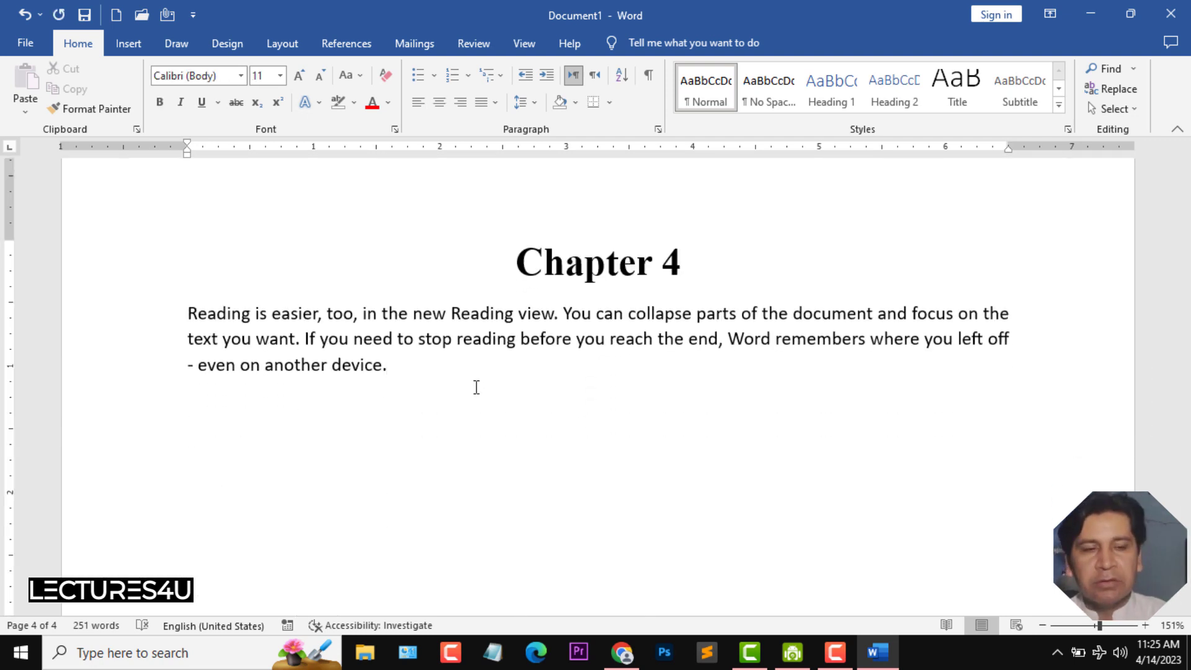
click(129, 46)
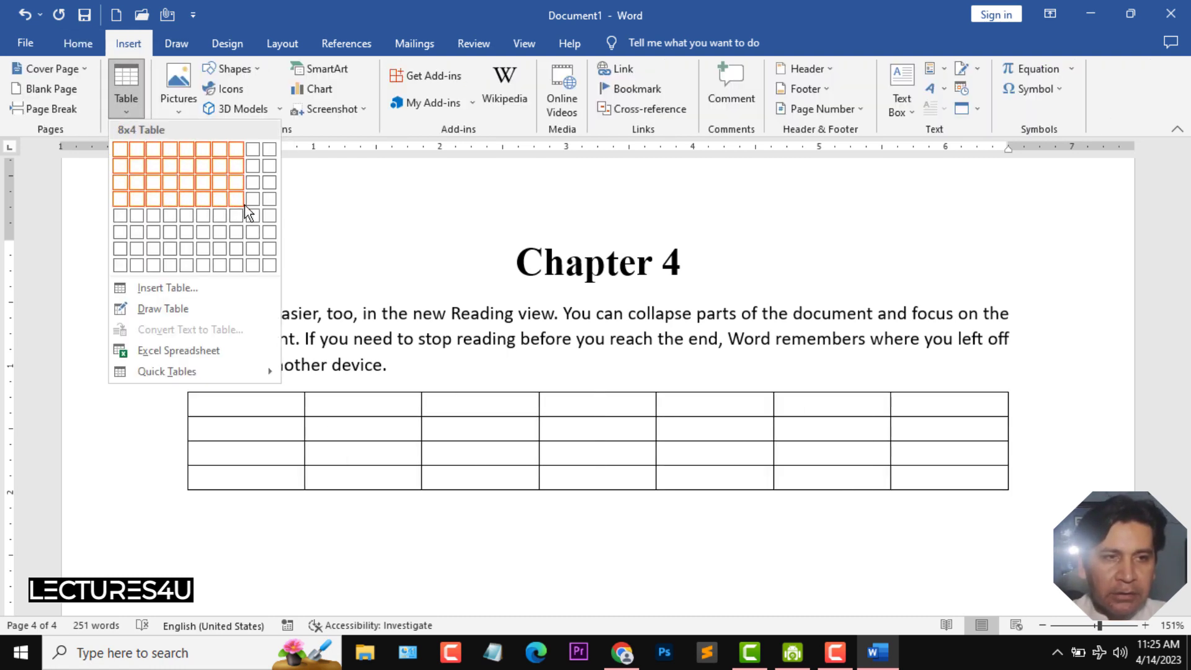
click(160, 188)
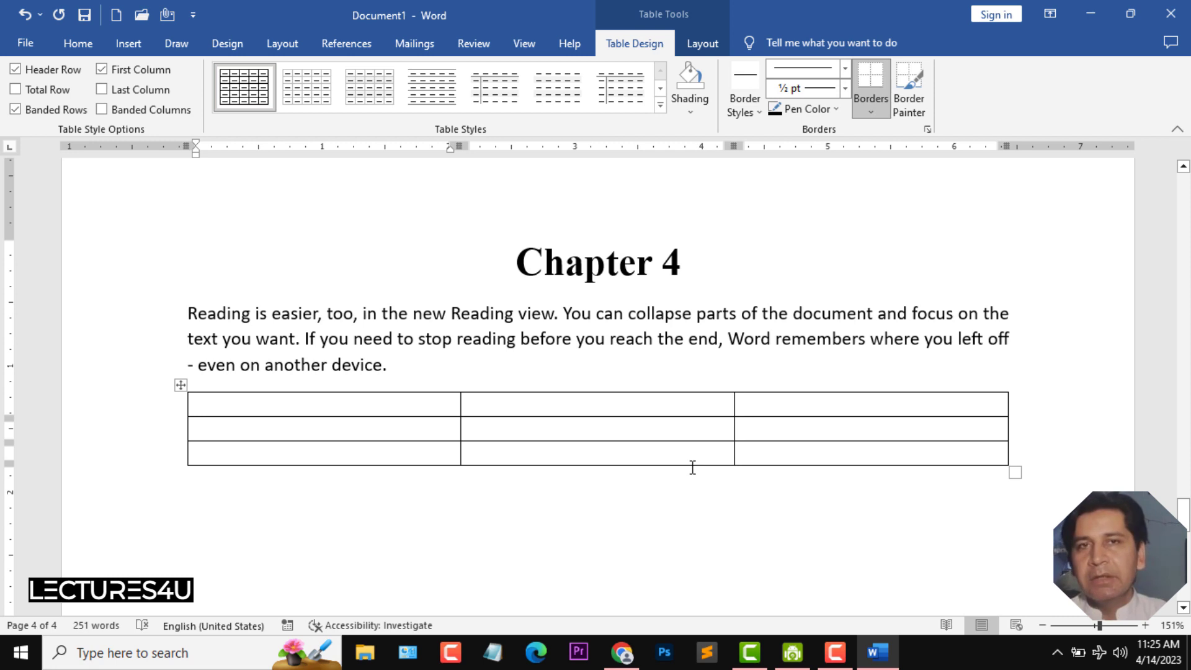
- Fill the table's header row with Names, Age and Address
text(Names)
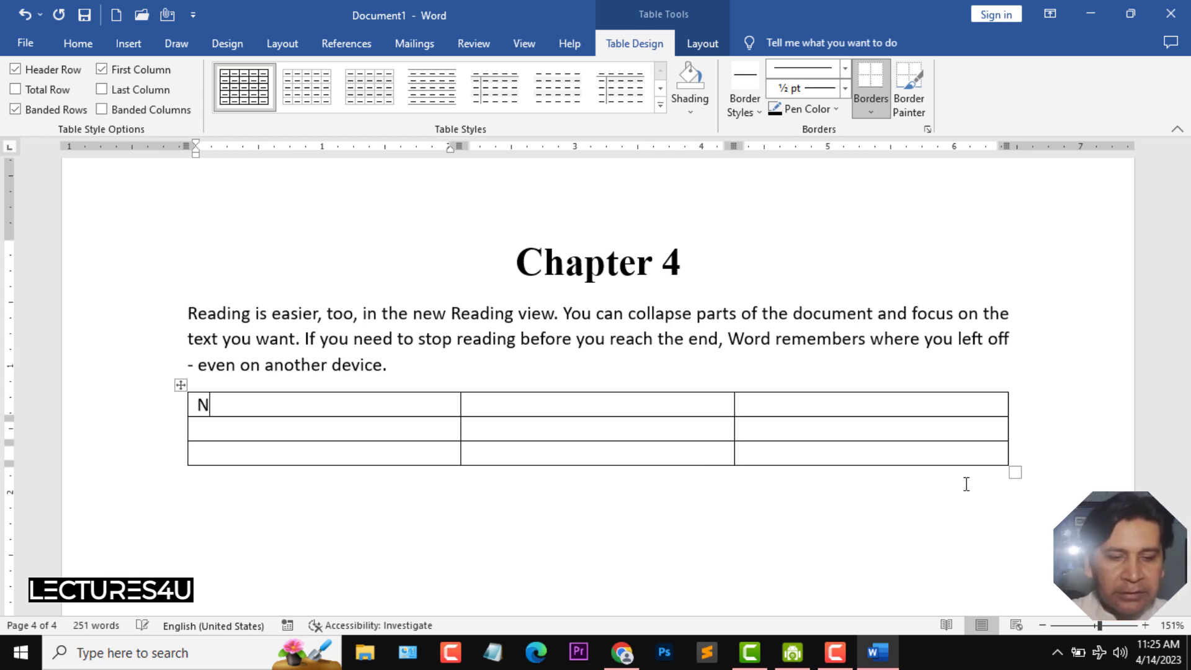
key(Tab)
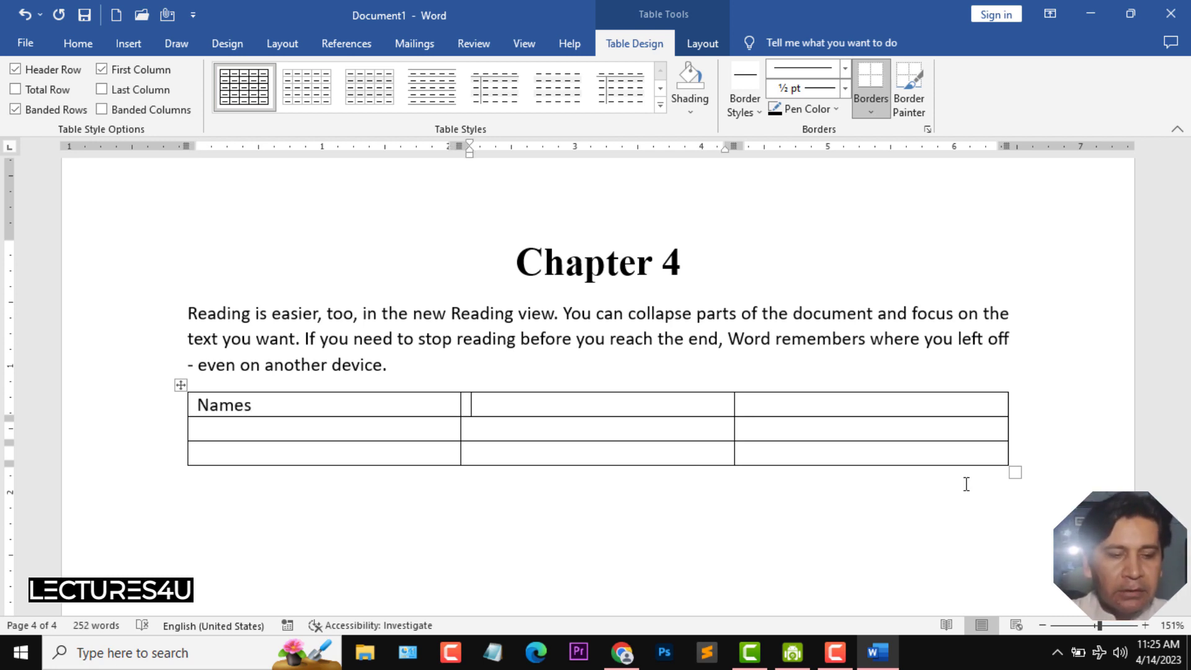
text(Age)
key(Tab)
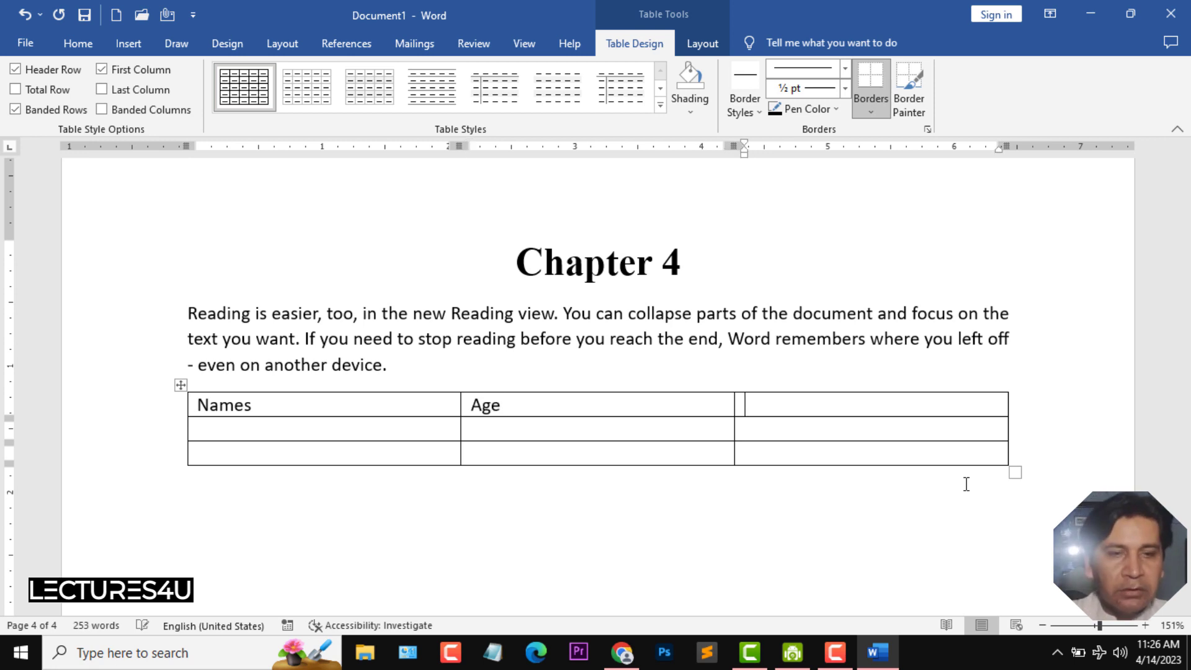
text(Adddres)
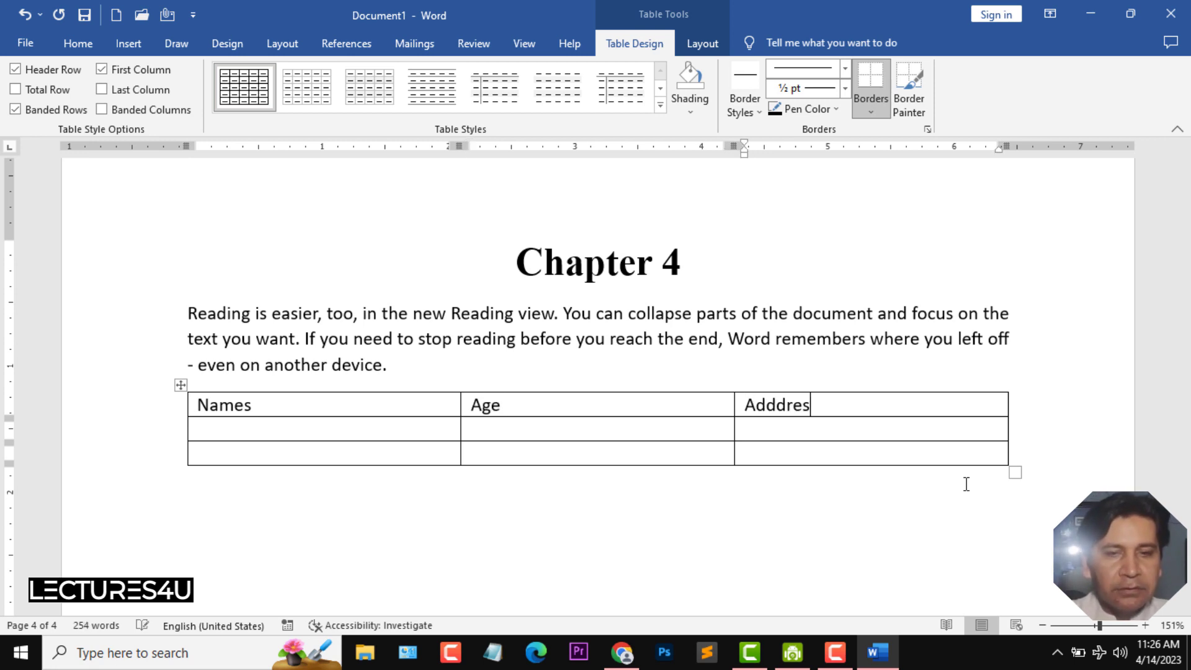
key(BackSpace)
key(BackSpace)
key(BackSpace)
key(BackSpace)
text(ress)
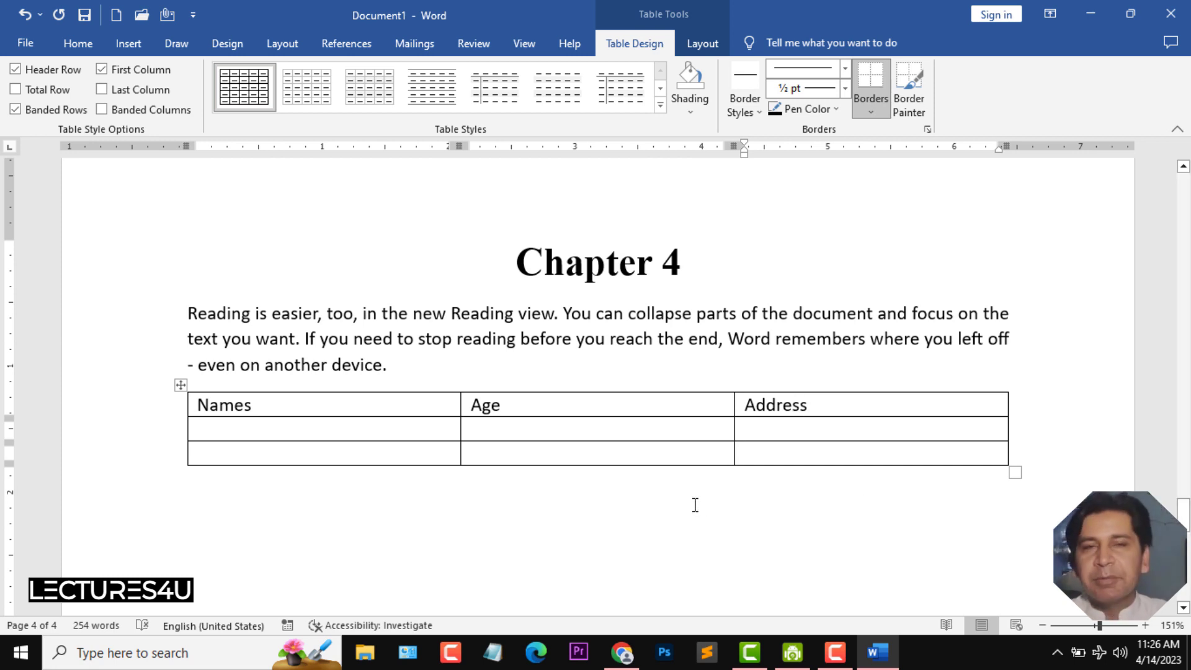
- Fill the two data rows with a person's name, ages 22 and 21, and Pakistan as the address
click(343, 439)
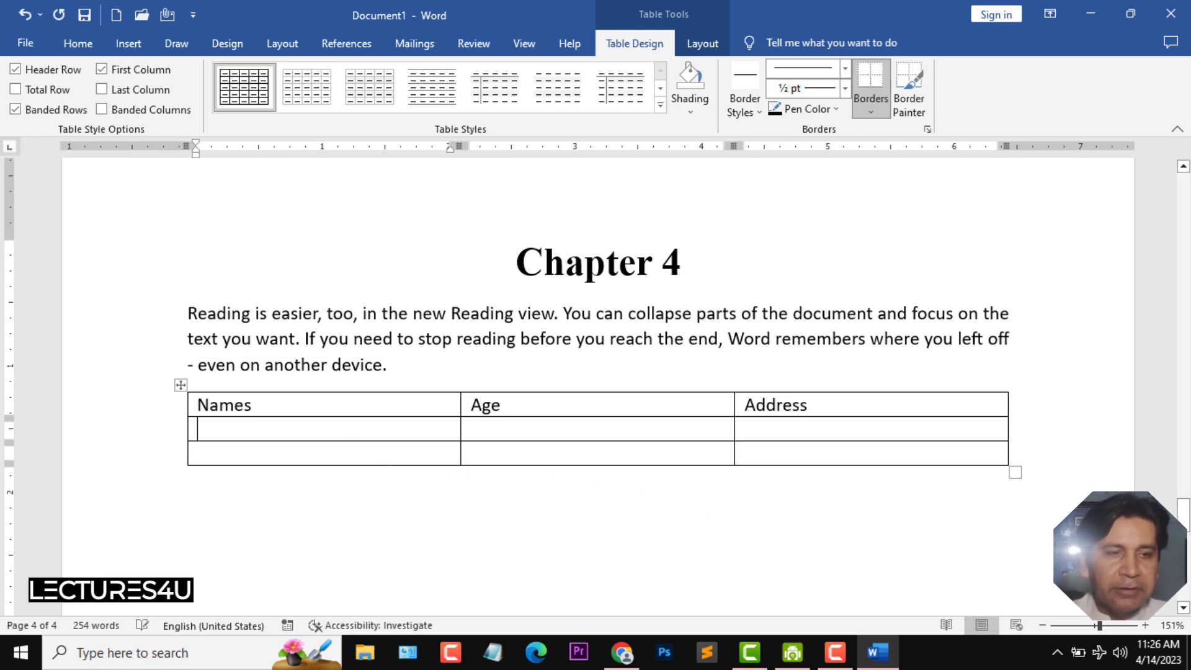
text(Ali)
key(Tab)
text(22)
key(Tab)
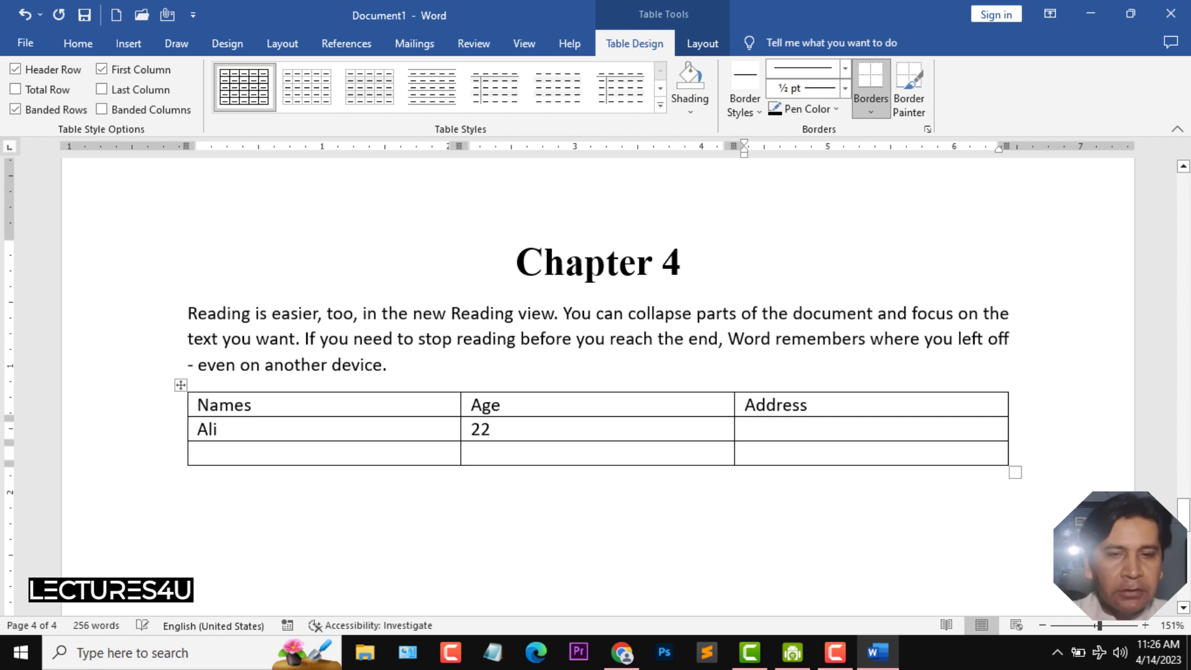
text(Pakistan)
key(Tab)
key(Tab)
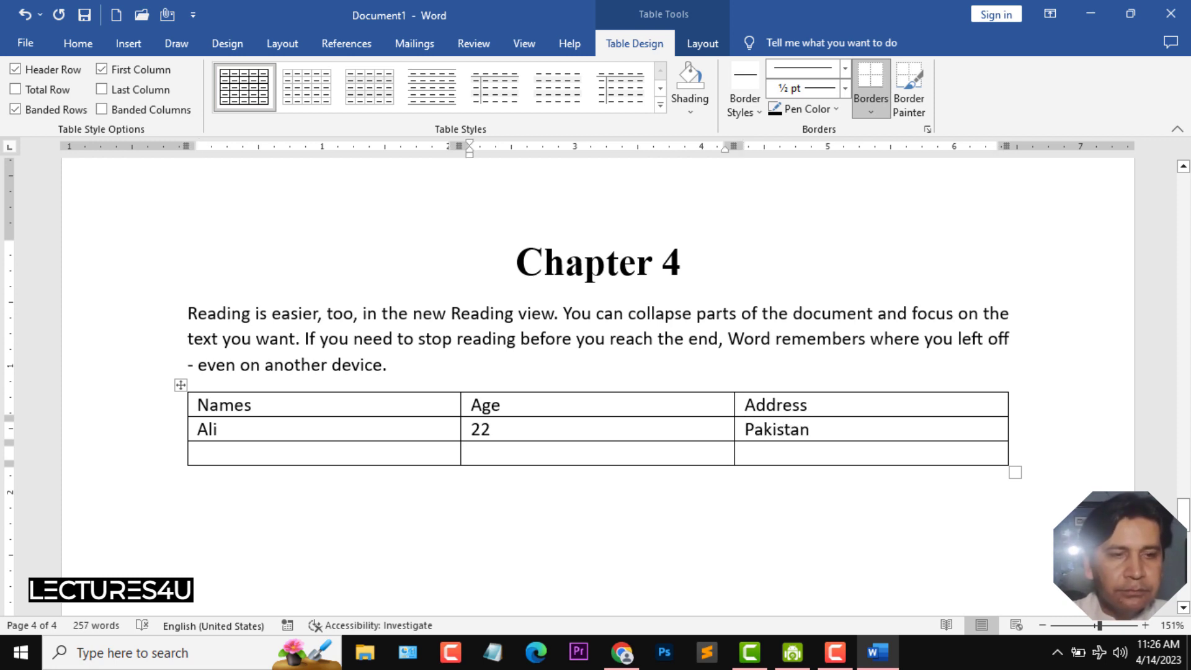
key(Left)
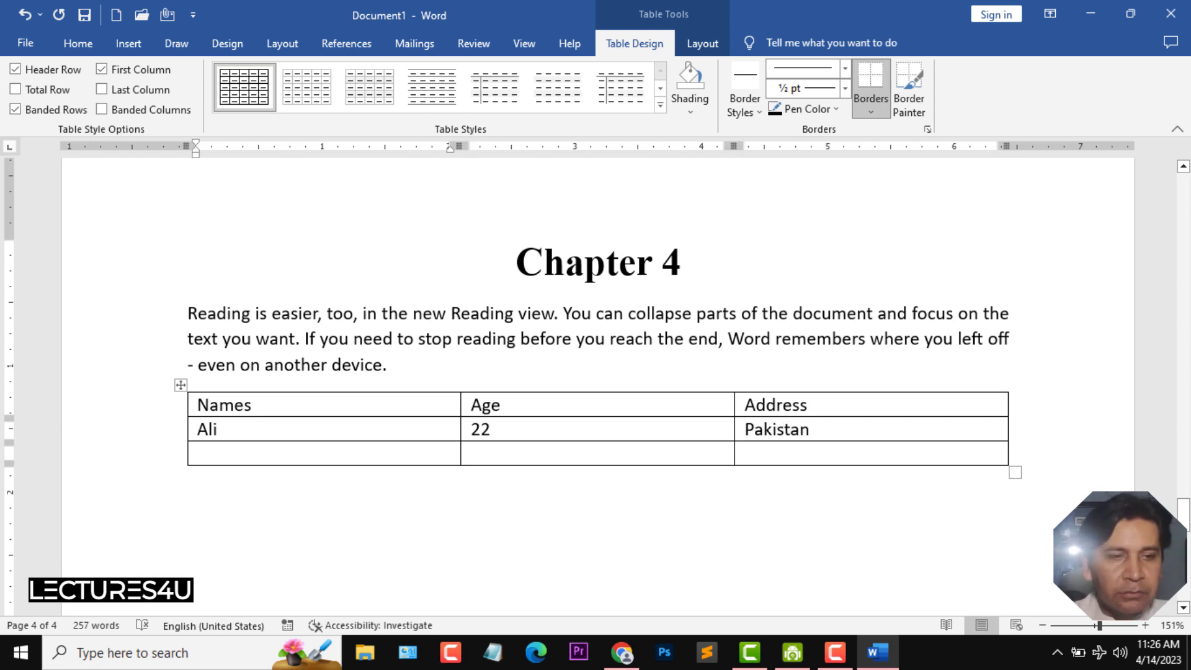
text(Shahab)
key(Tab)
text(21)
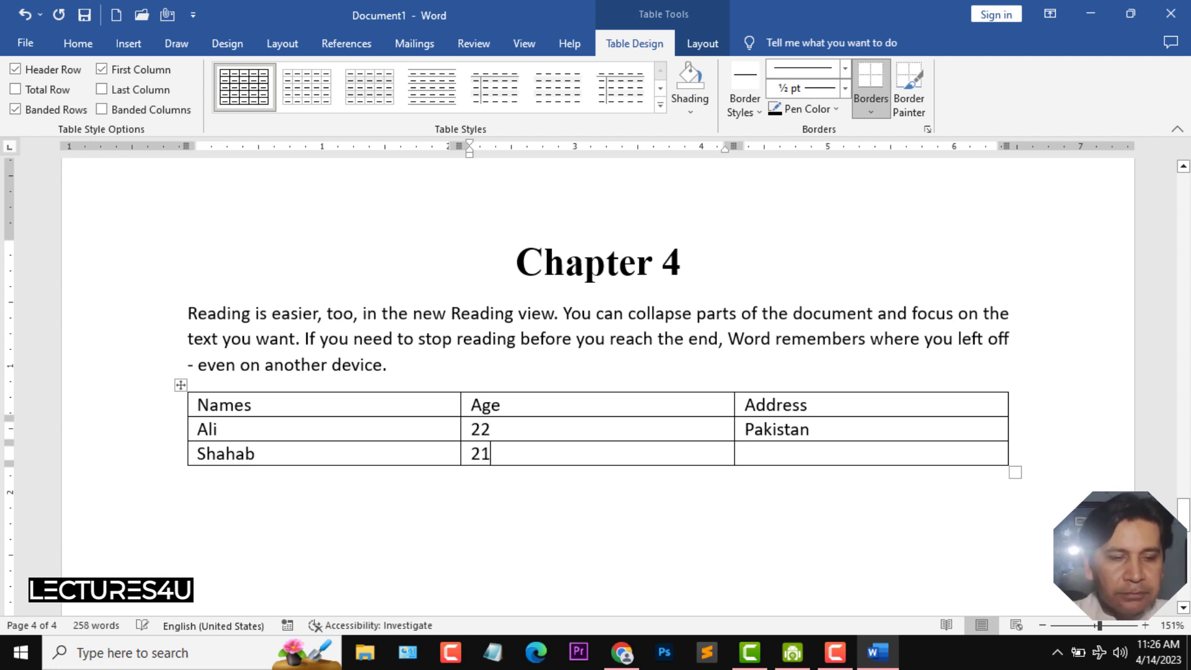
key(Tab)
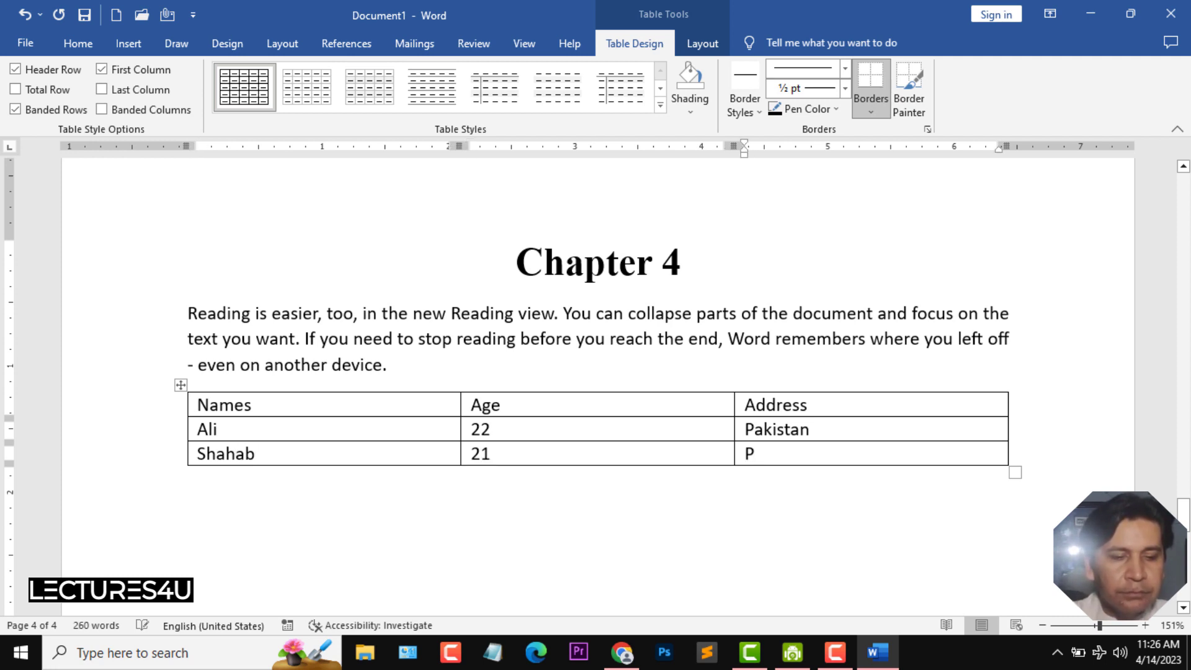
text(Pakistan)
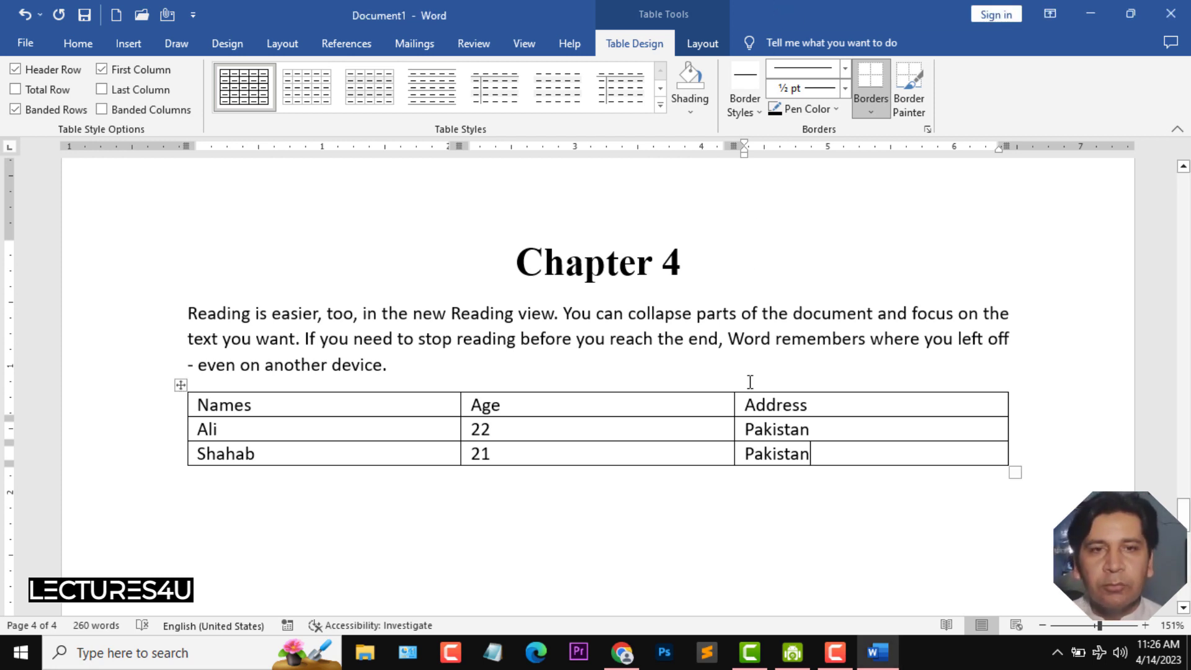
- Apply a gold table style from the table styles gallery to the table
click(313, 412)
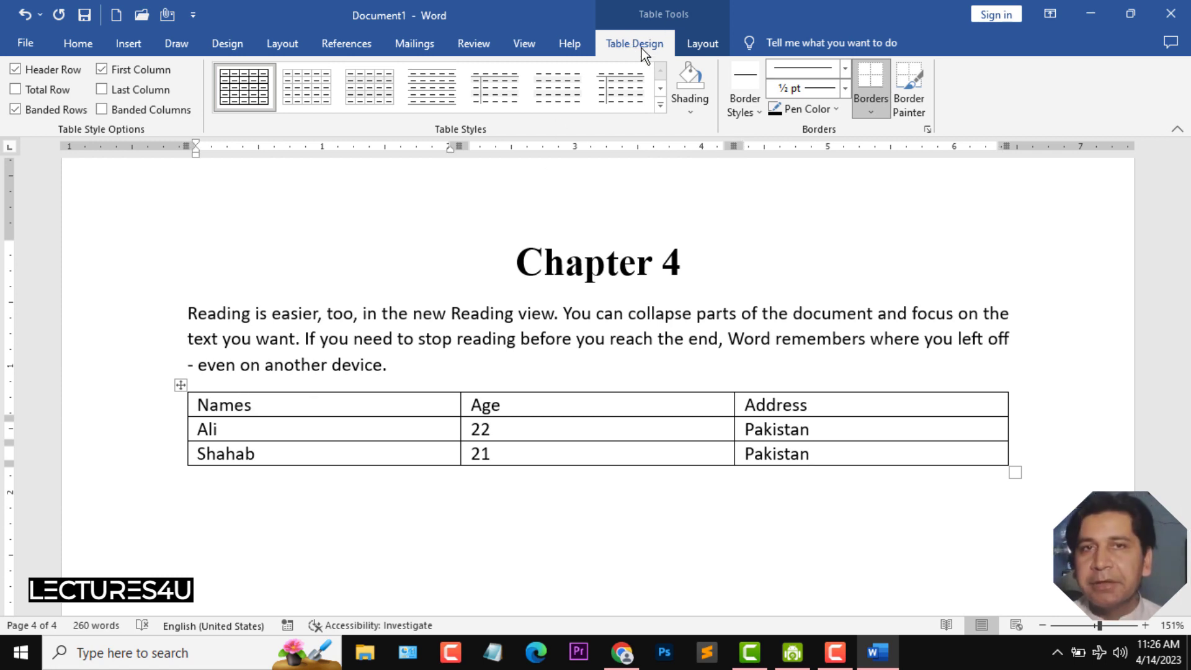
click(659, 103)
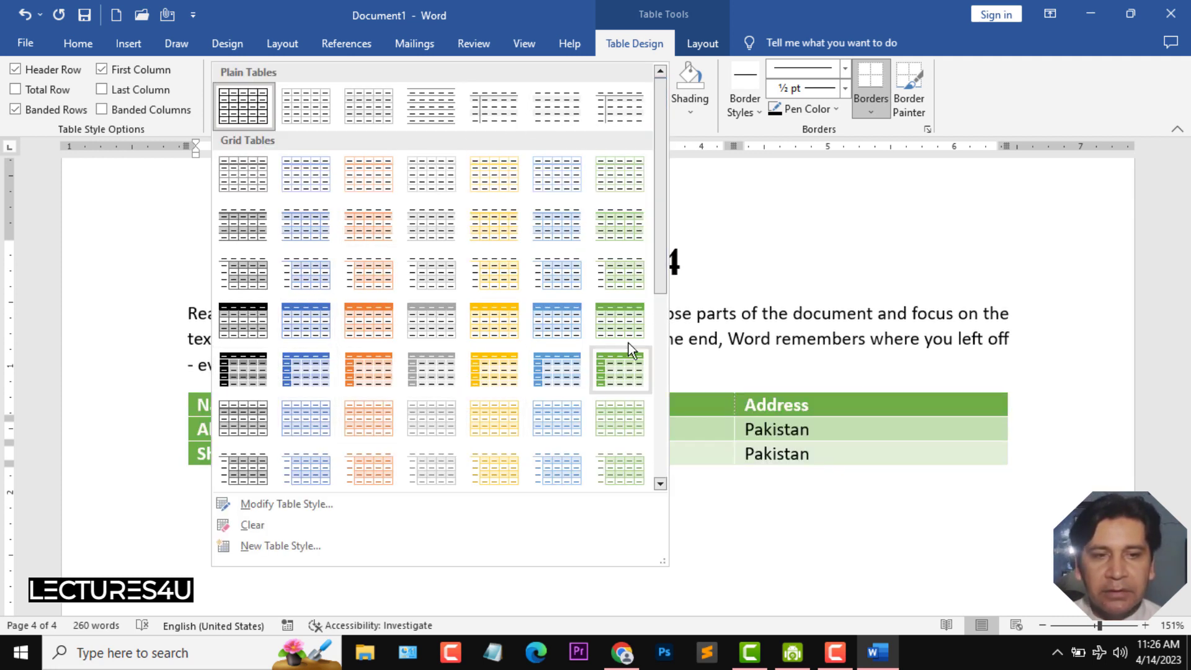
drag(660, 274, 663, 448)
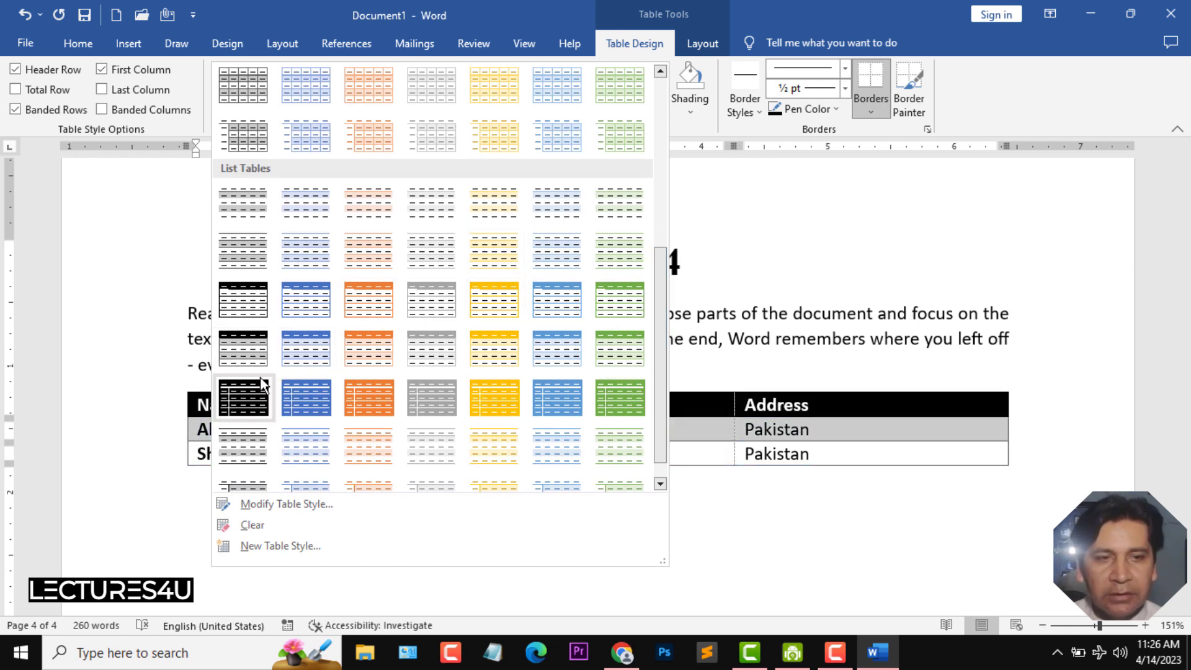
click(326, 400)
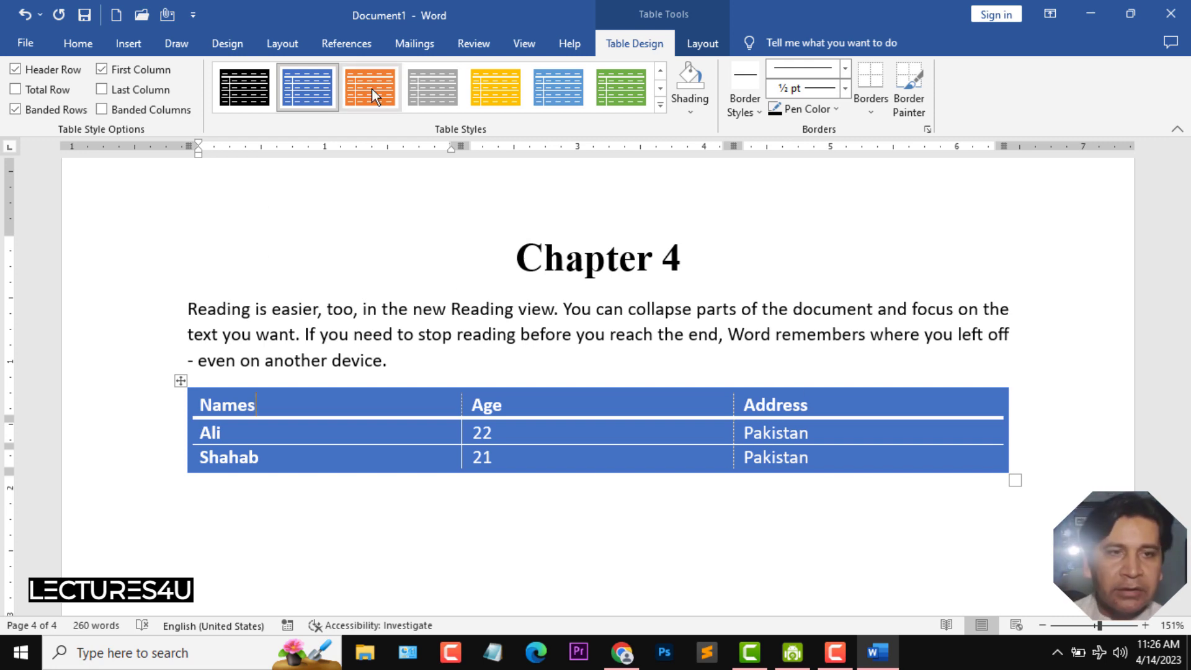
click(496, 98)
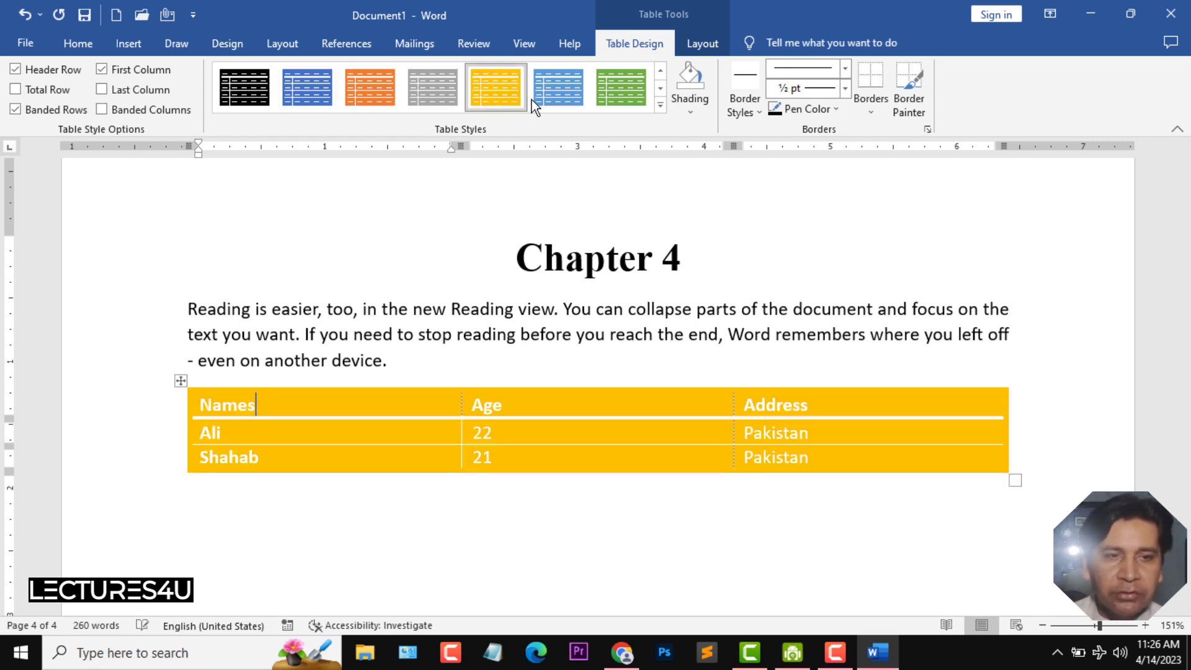
- Switch the table to the green table style
click(612, 94)
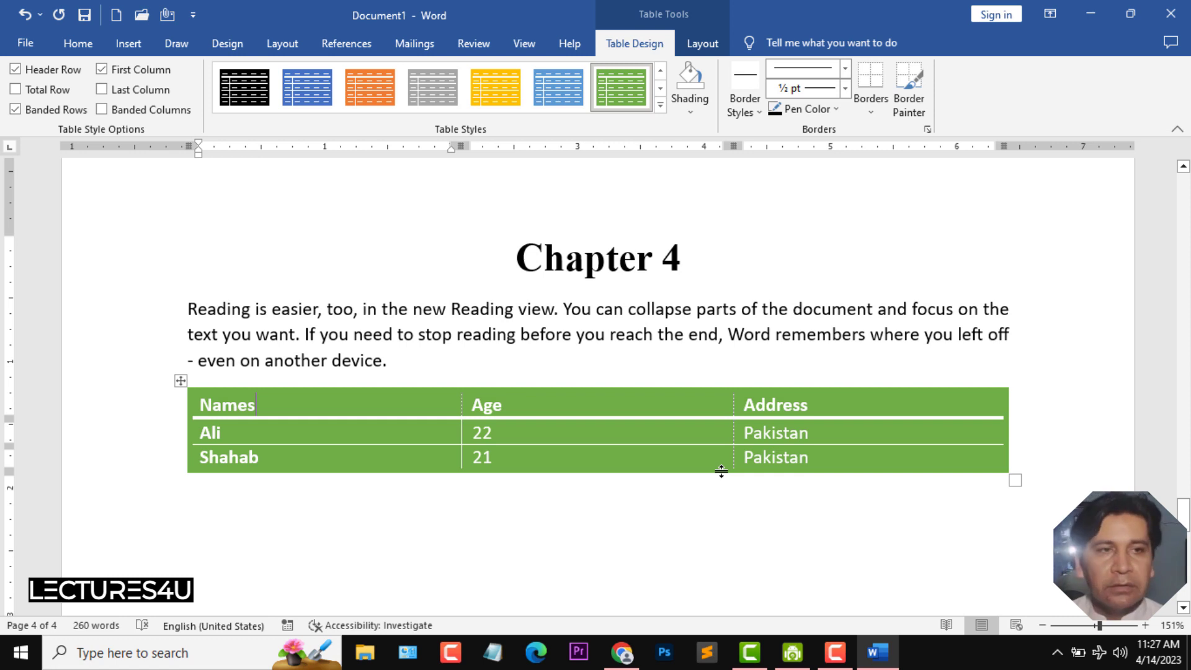
- Resize the table taller and narrower, to about two-thirds of the text width
click(1013, 482)
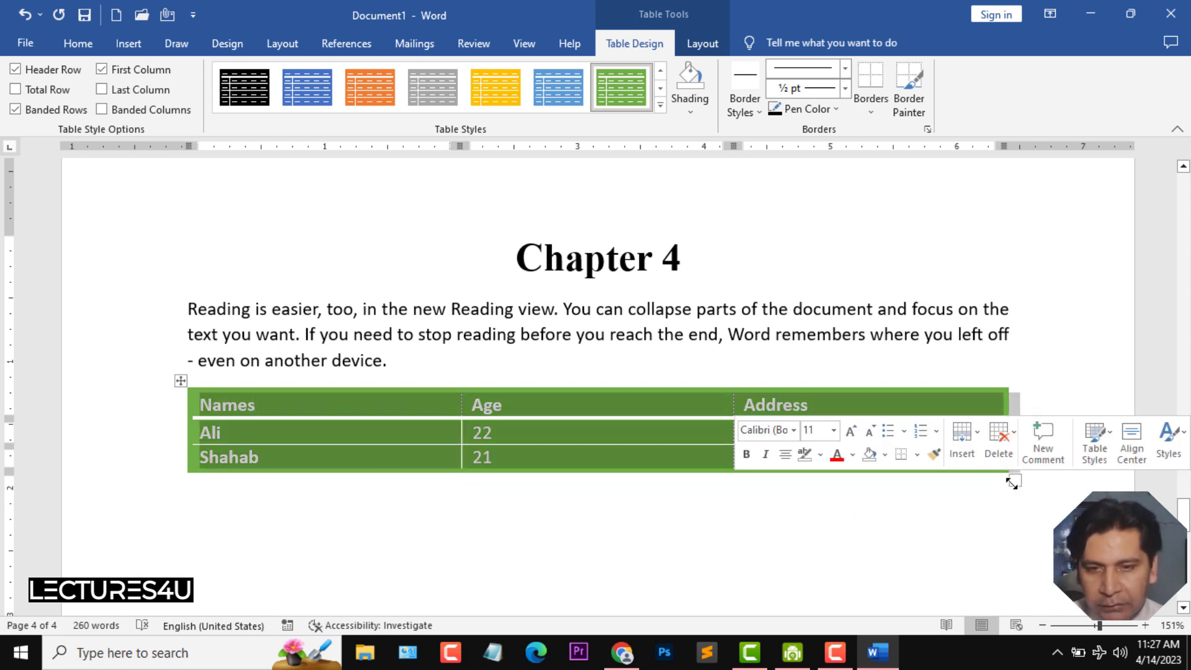
click(1005, 518)
drag(1014, 479, 999, 544)
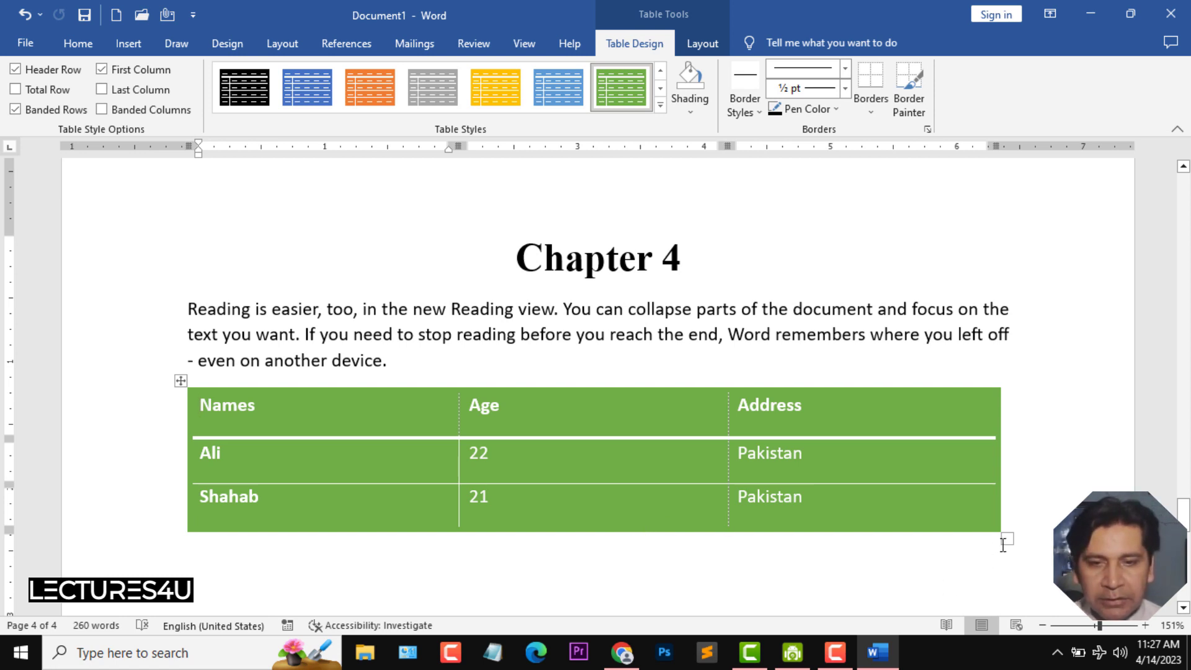
drag(1007, 542, 702, 552)
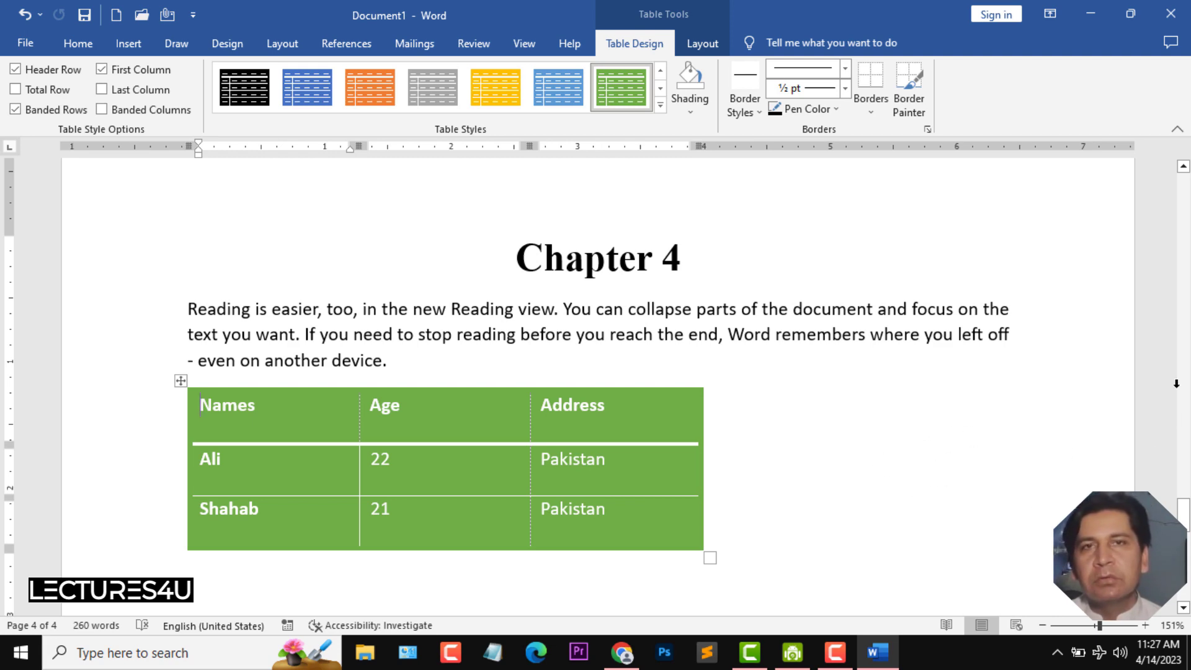
- Open the chart gallery at the end of the Chapter 2 text and browse the column, line, pie and bar chart types
drag(1183, 510, 1188, 308)
click(691, 500)
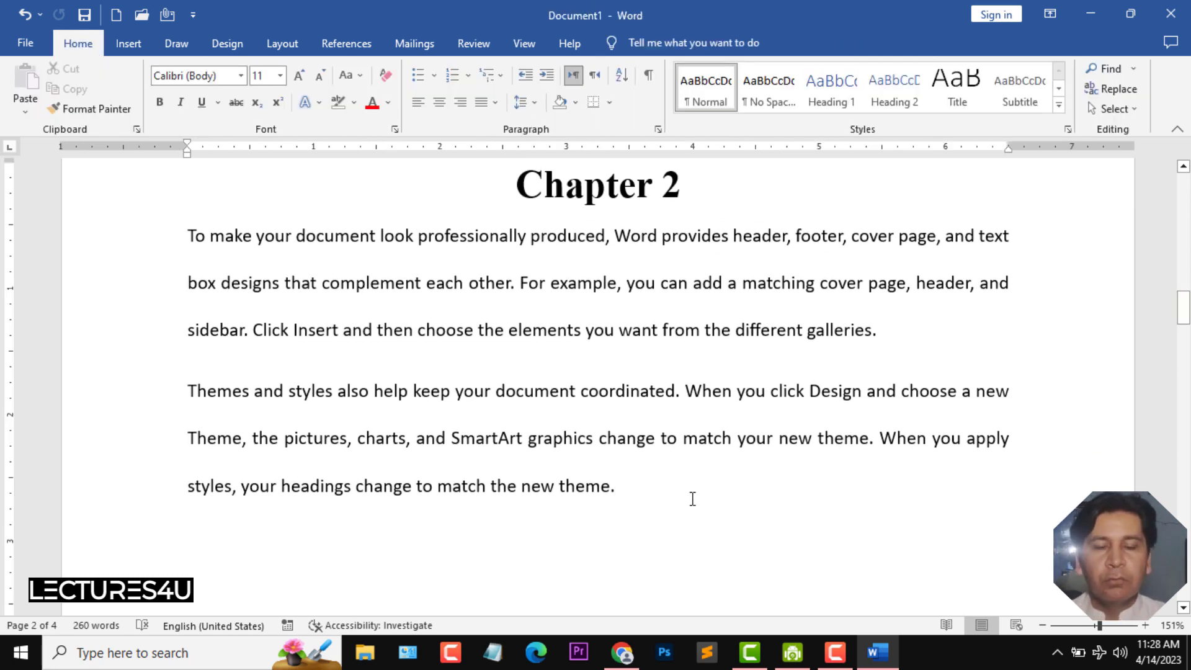
click(119, 18)
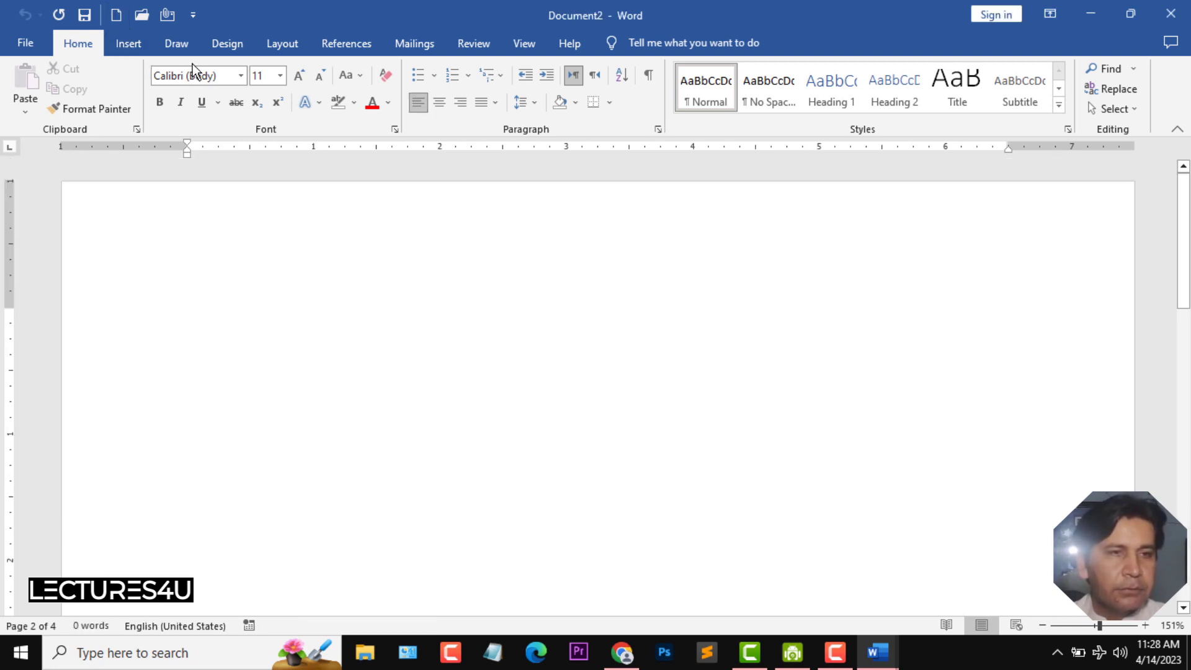
key(alt+Tab)
click(127, 45)
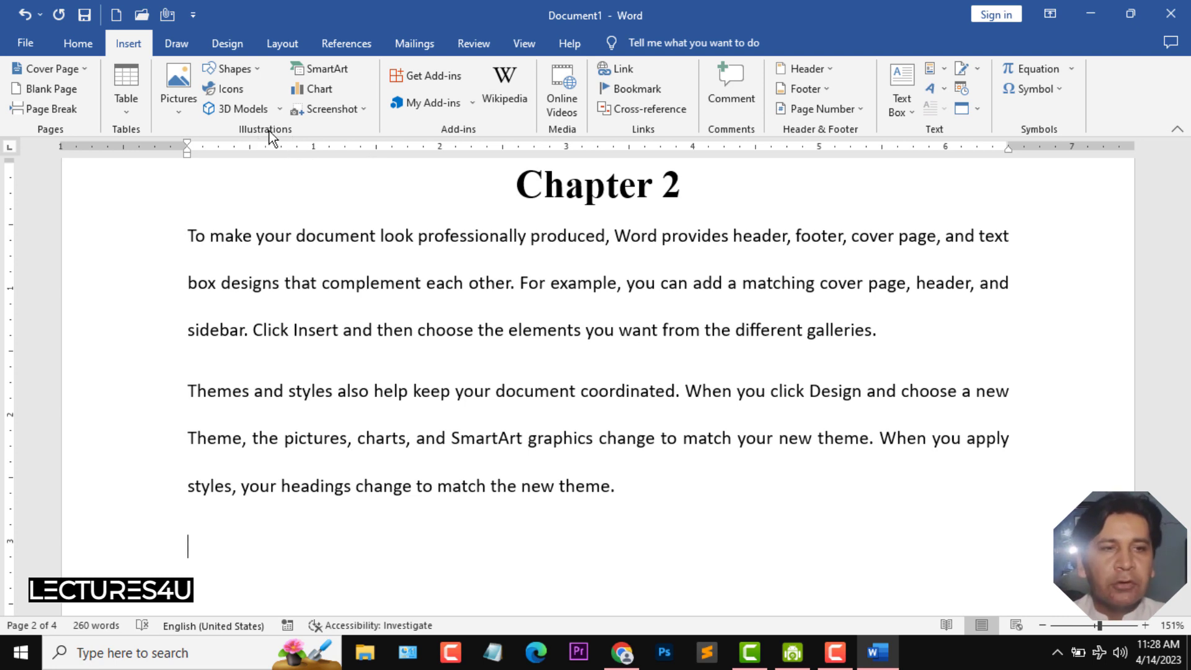
click(312, 88)
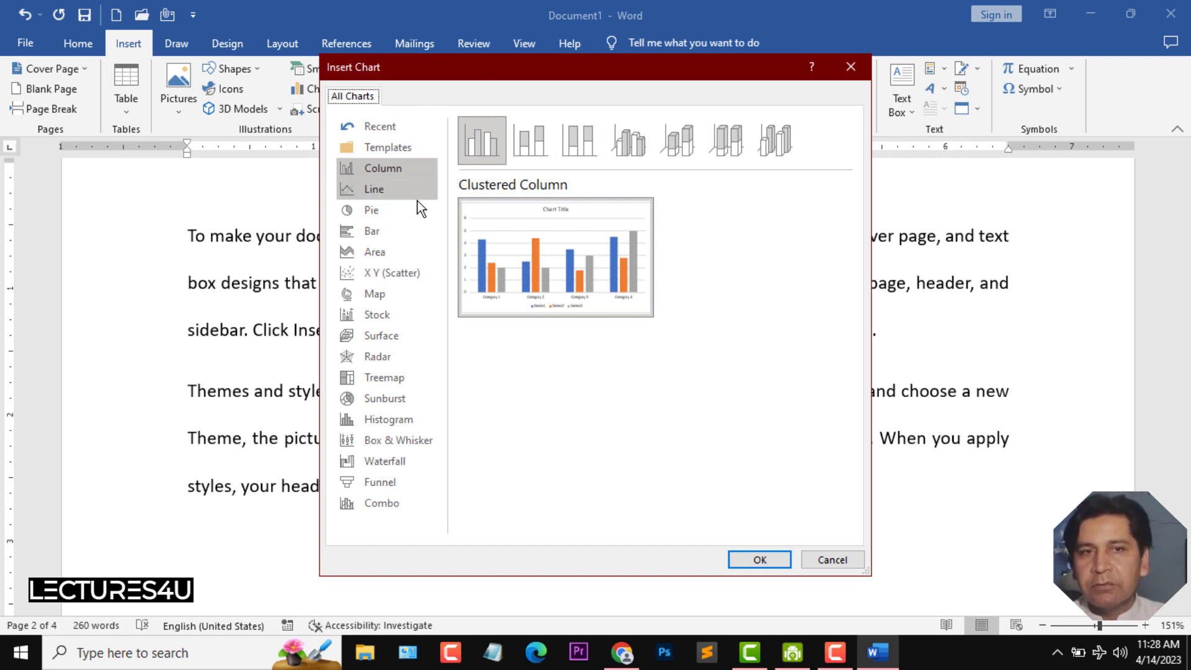
click(383, 188)
click(381, 207)
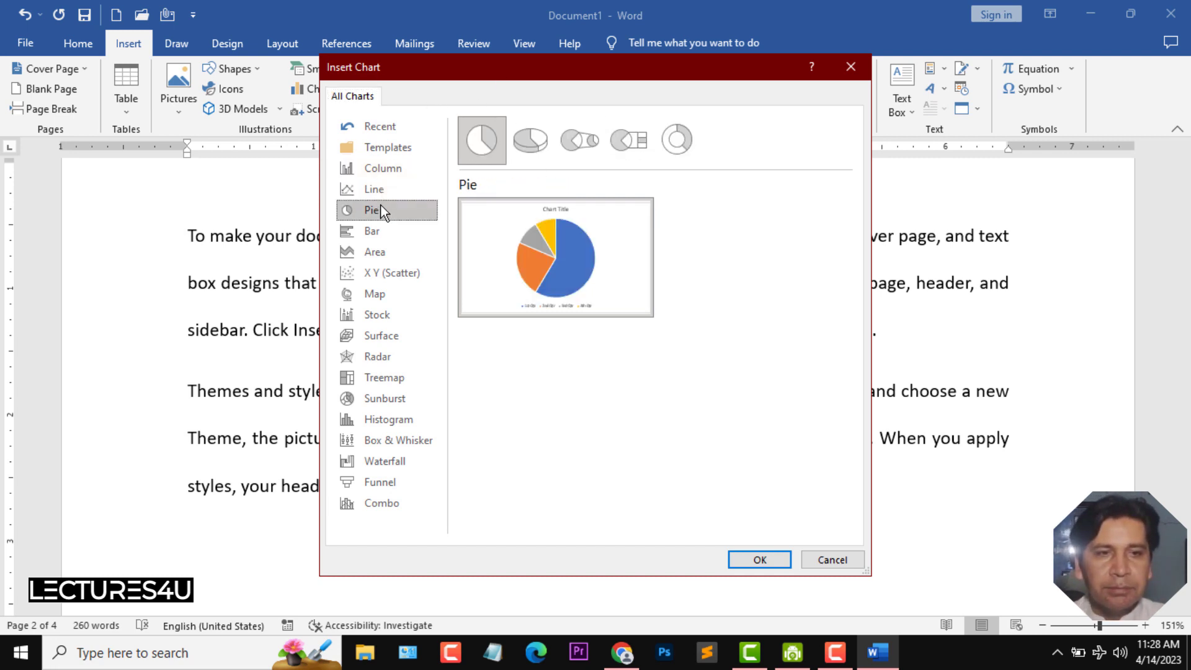
click(380, 232)
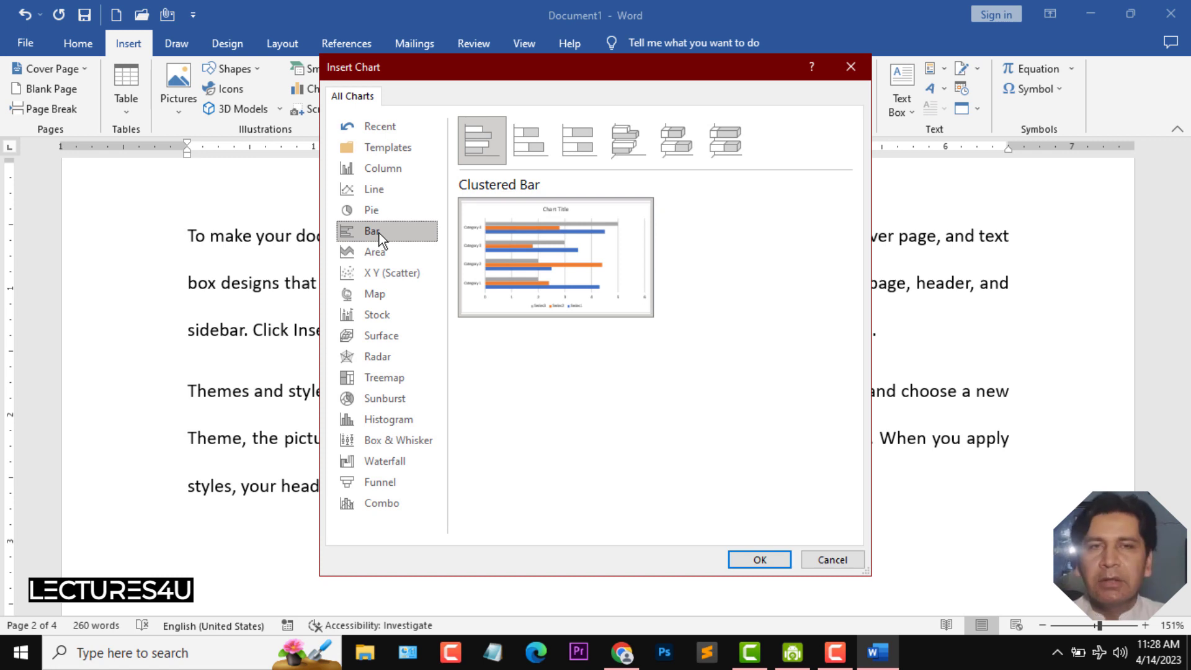
click(379, 209)
click(375, 189)
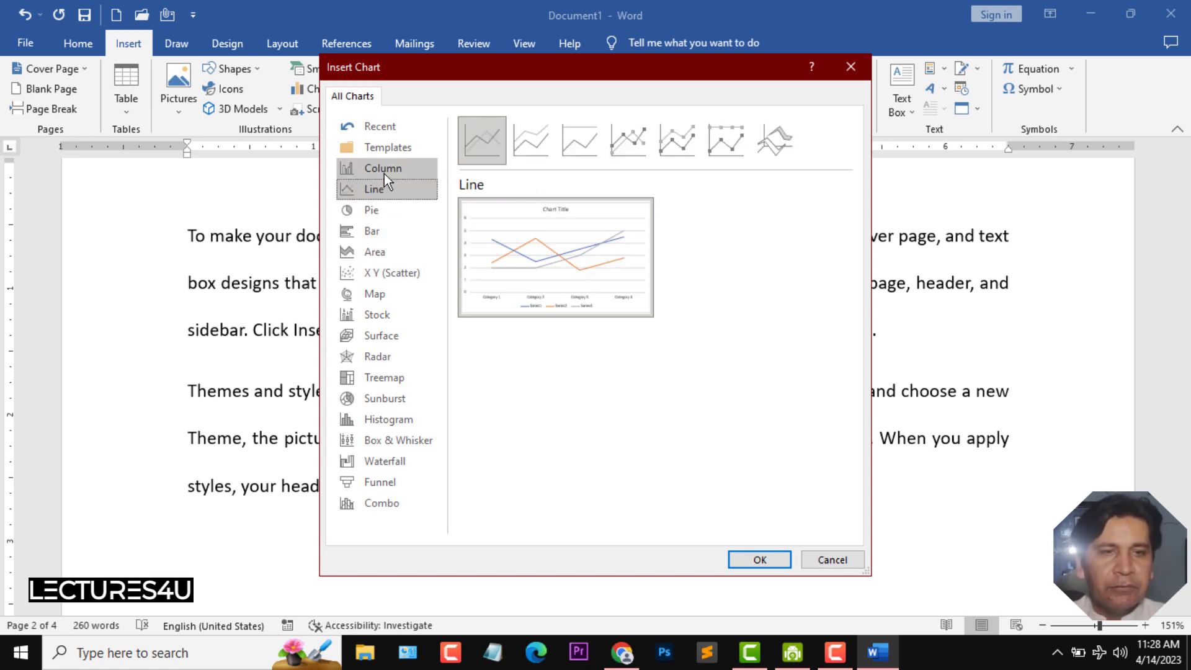
click(382, 169)
click(519, 156)
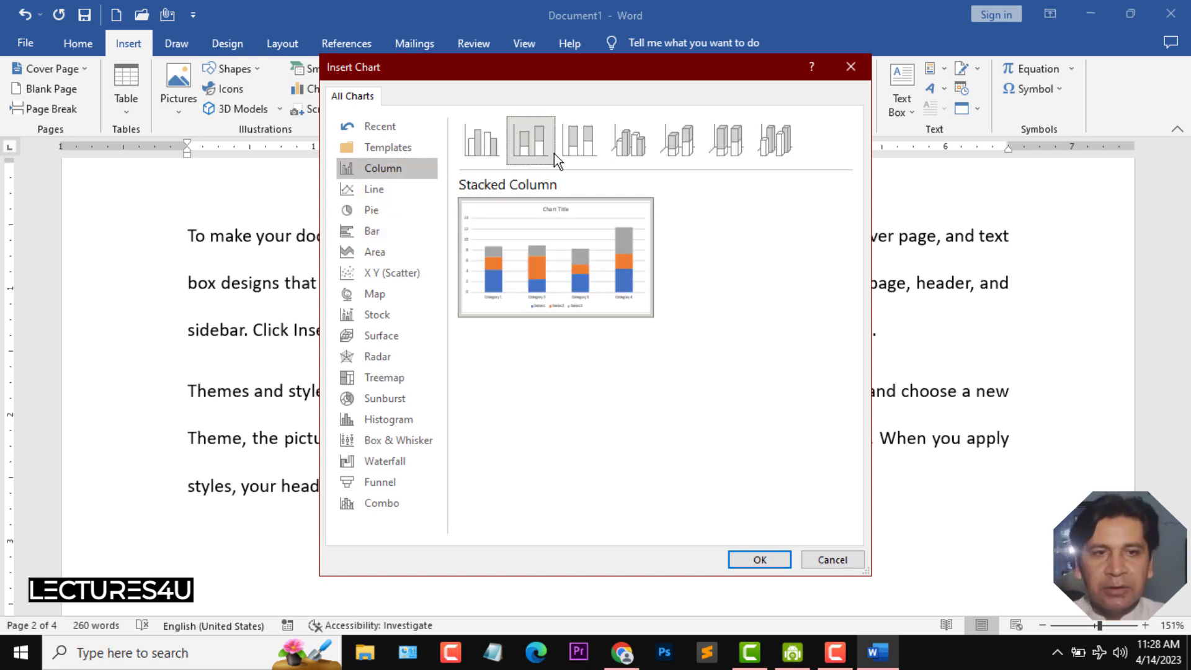
click(571, 151)
click(618, 152)
click(679, 147)
click(729, 146)
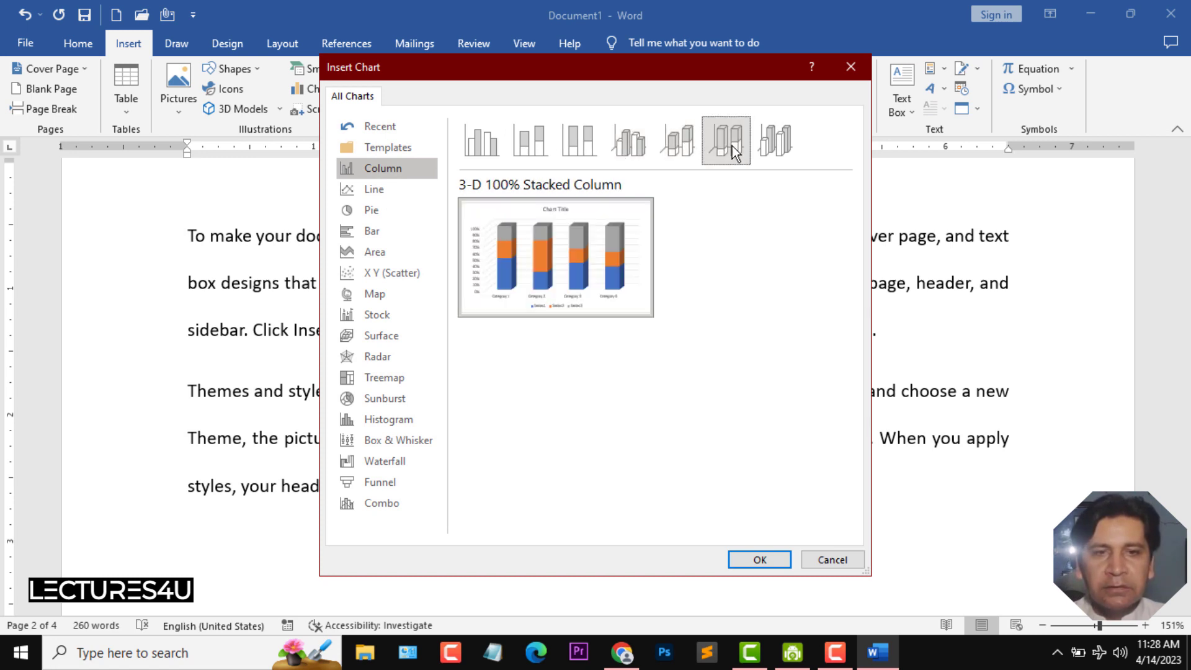
click(775, 147)
- Insert a clustered column chart below the Chapter 2 paragraphs
click(490, 152)
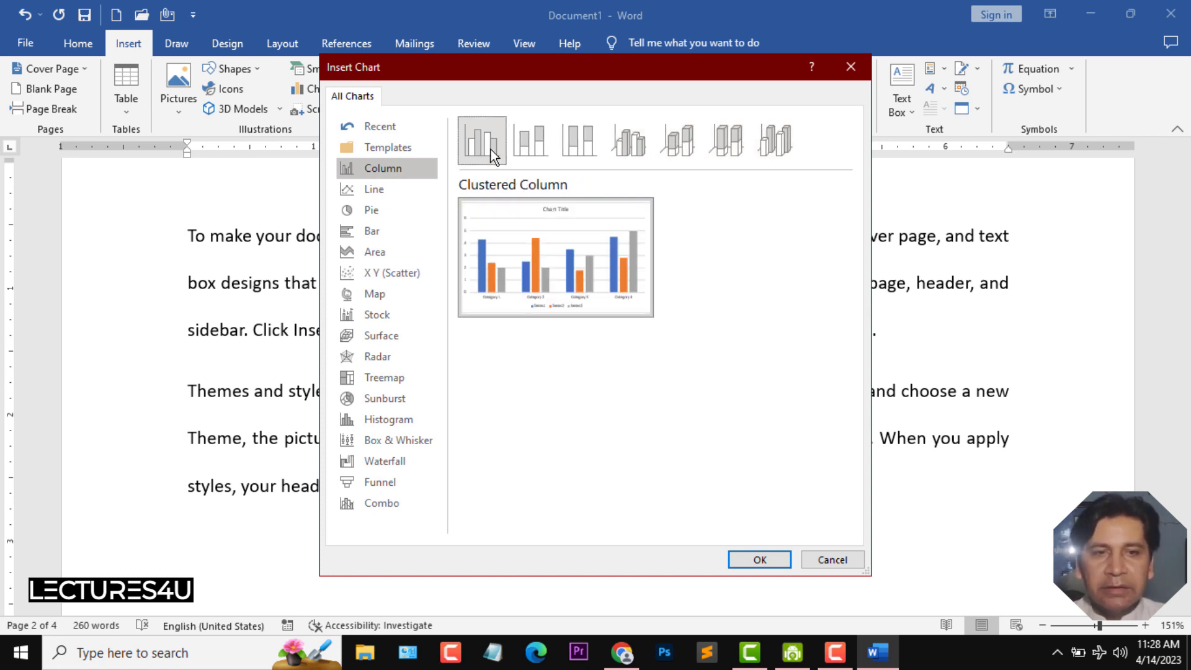
click(753, 560)
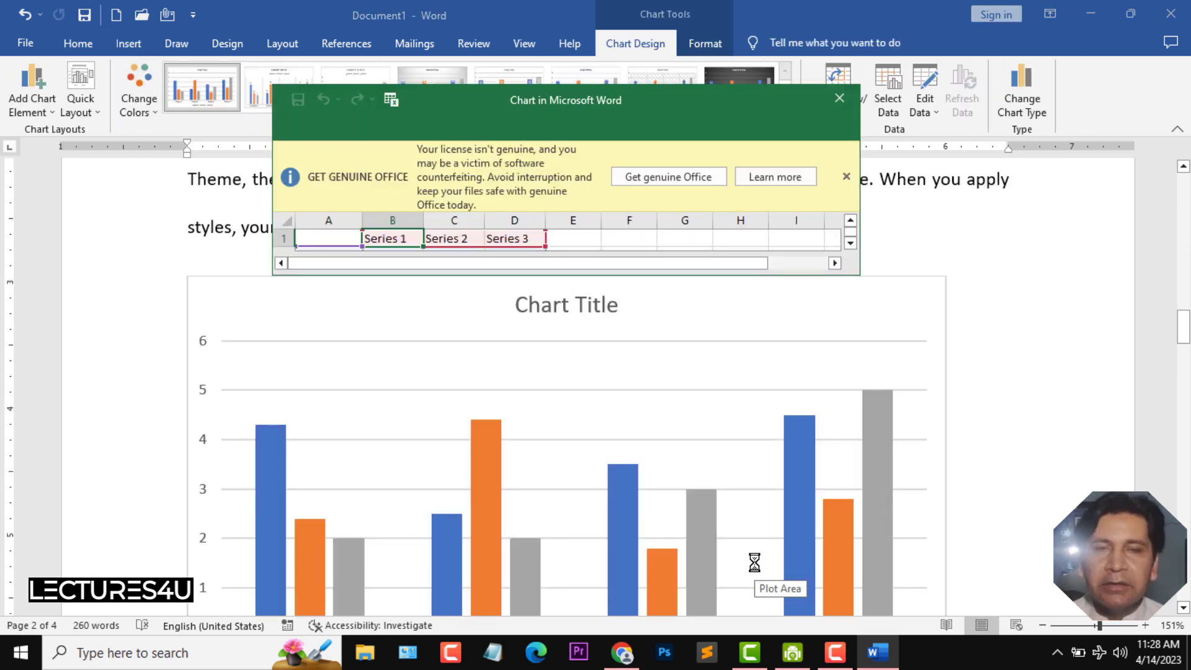
click(846, 177)
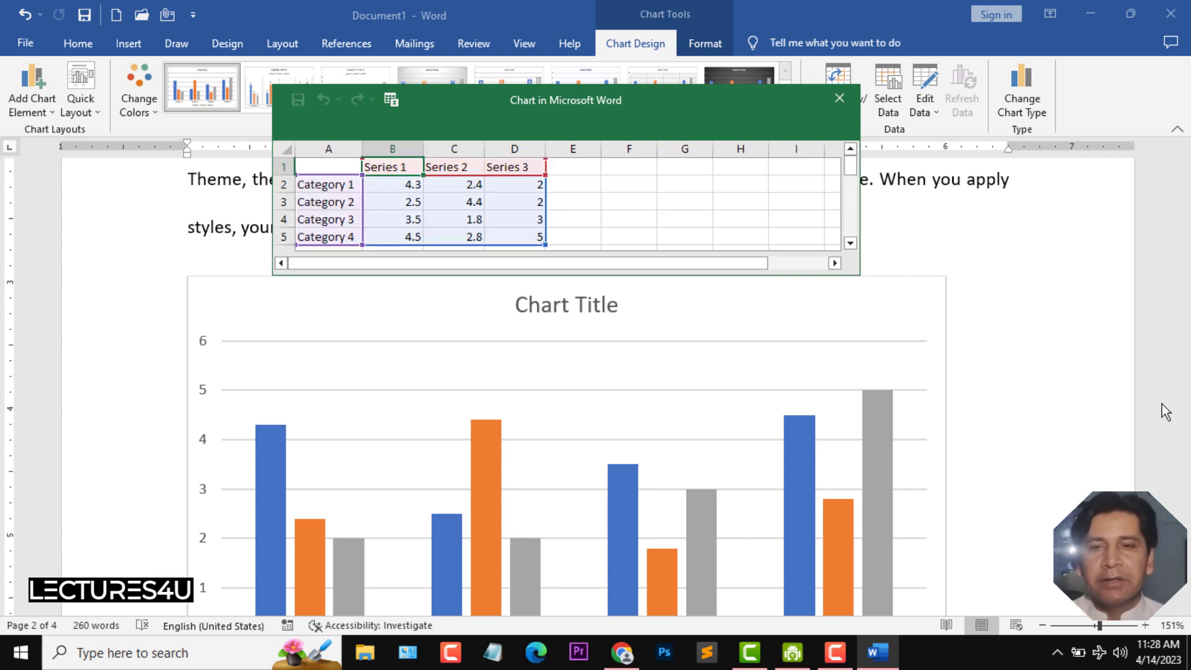
scroll(985, 430, down, 4)
scroll(887, 452, down, 1)
scroll(891, 444, up, 3)
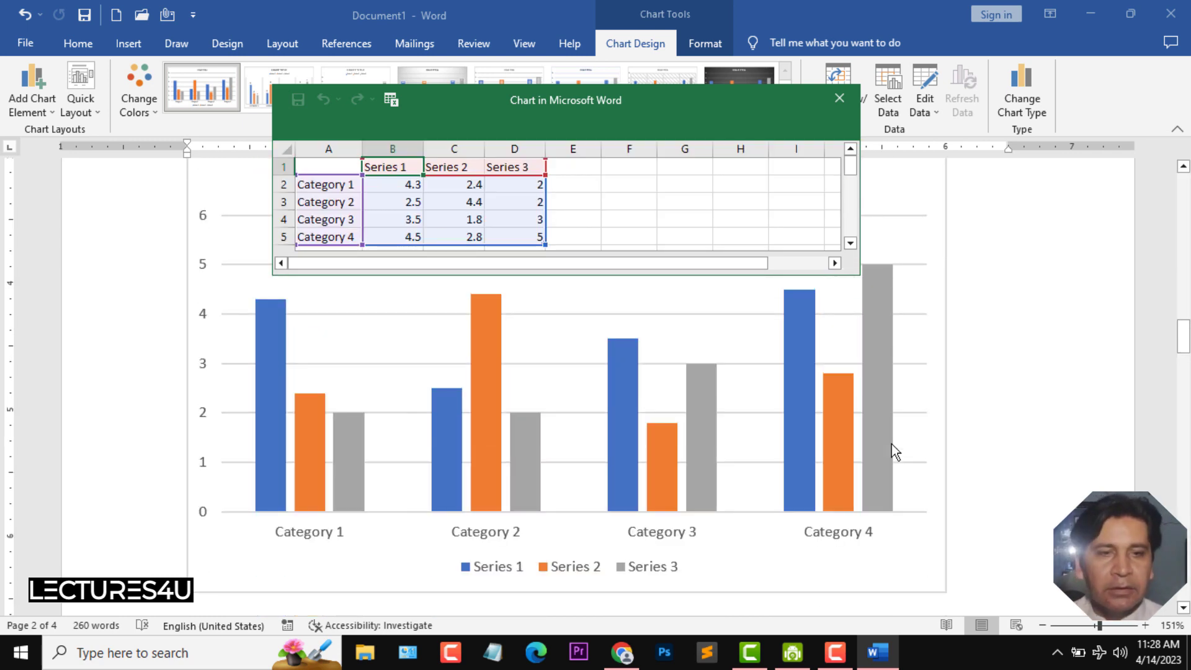
- Rename the chart's four categories to Ali, Shahab, Khan and Aslam in the chart data sheet
click(316, 184)
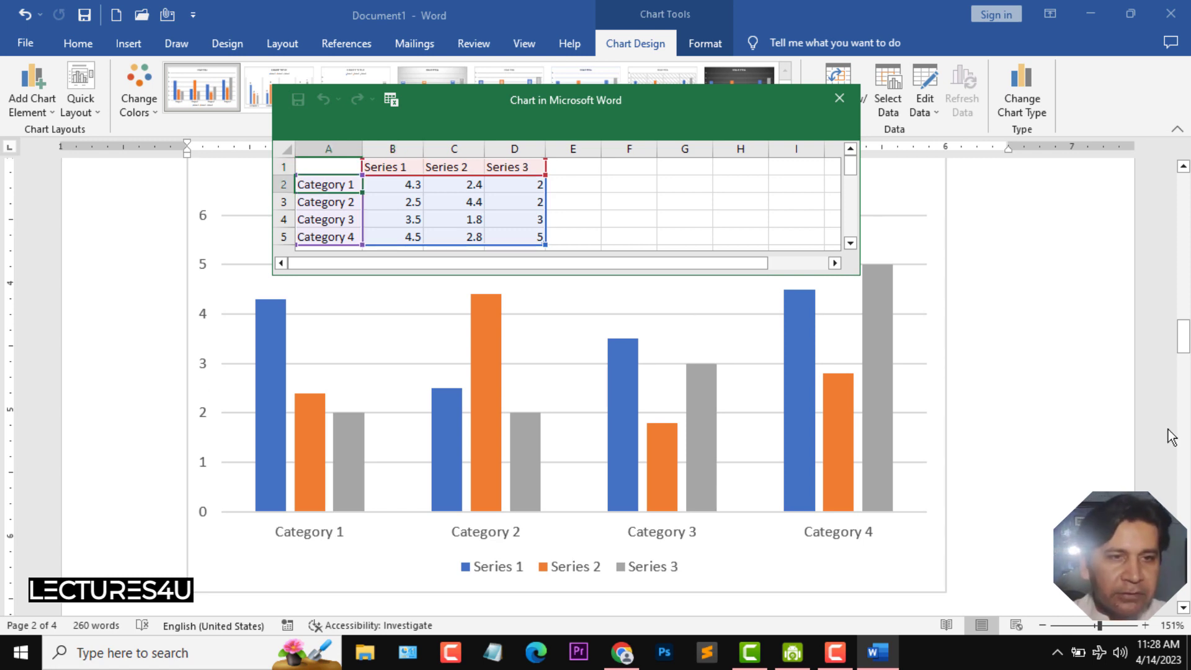
text(C1)
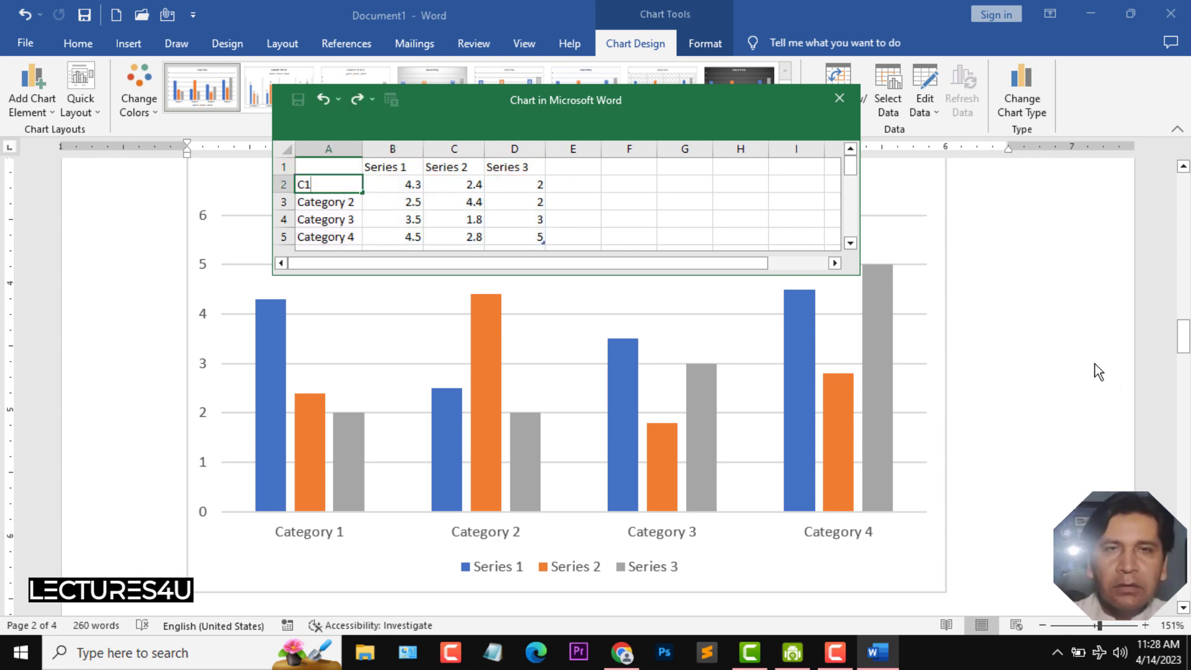
key(BackSpace)
key(BackSpace)
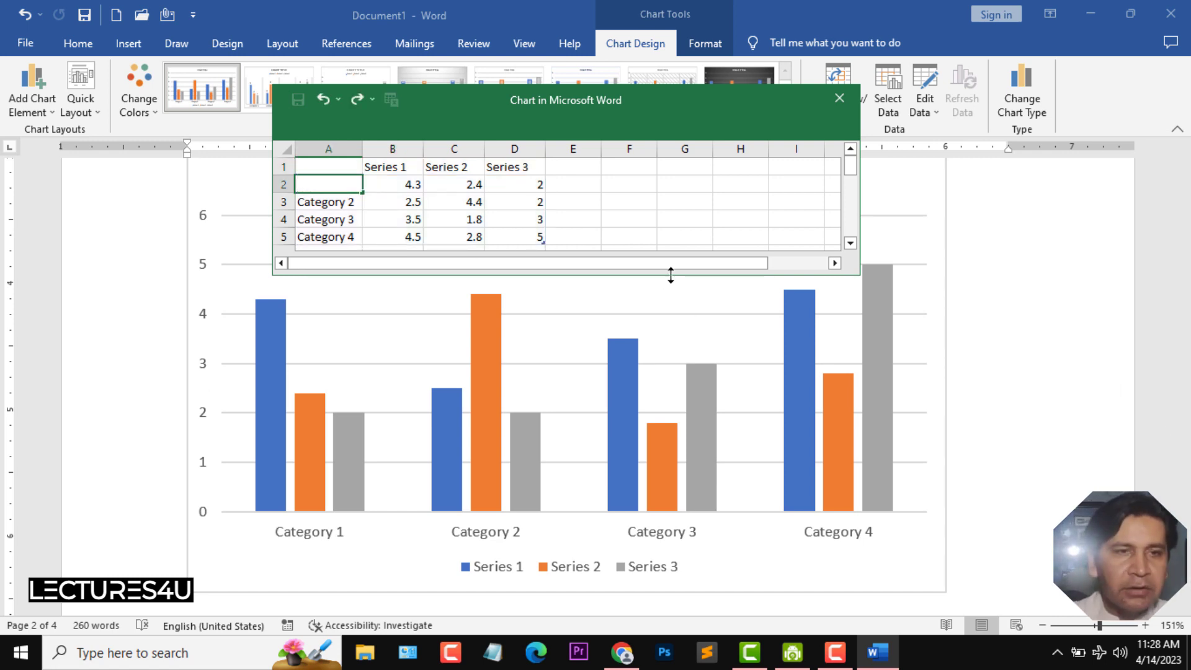
text(Ali)
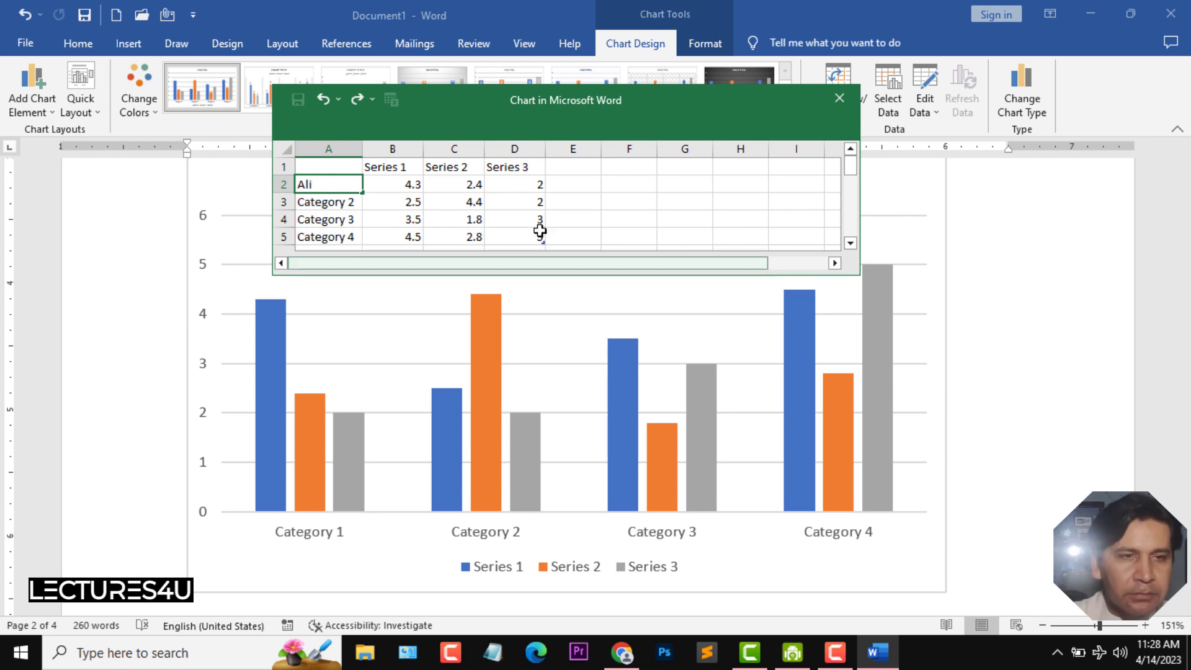
click(310, 202)
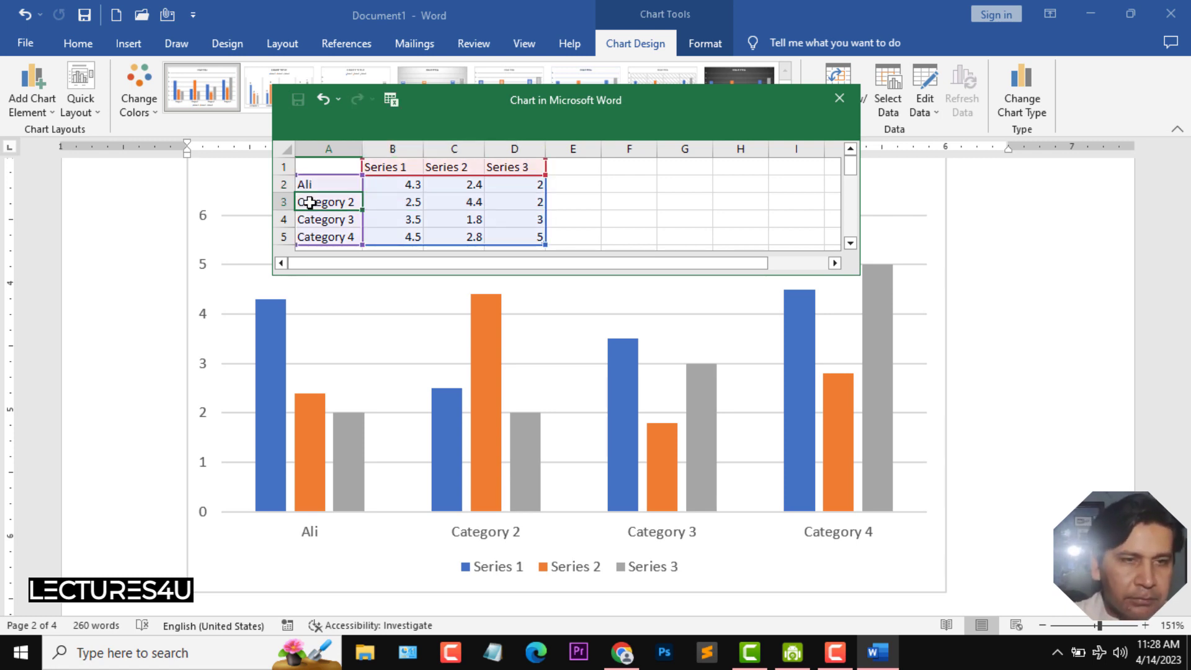
text(Shahab)
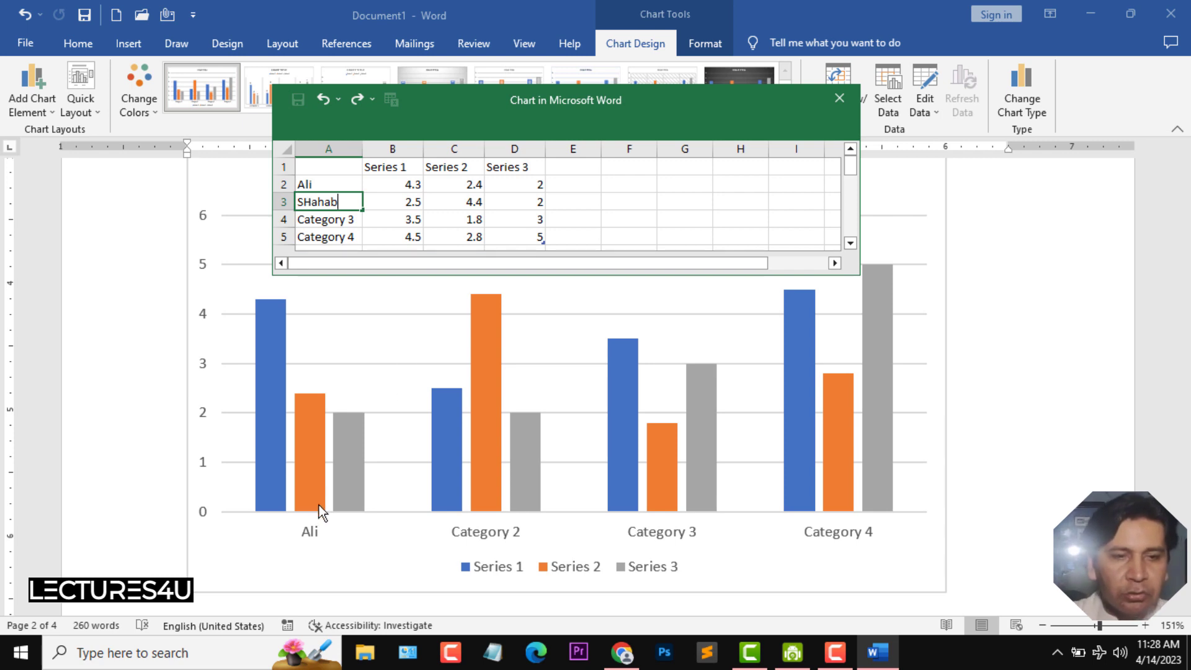
click(348, 219)
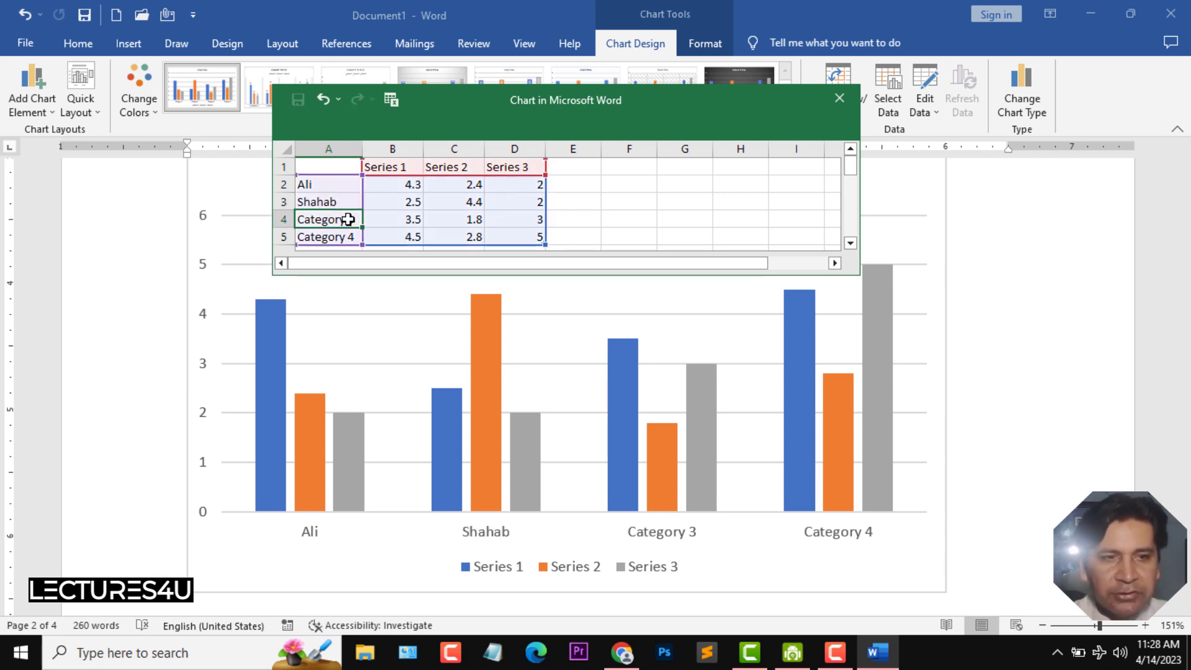
text(Khan)
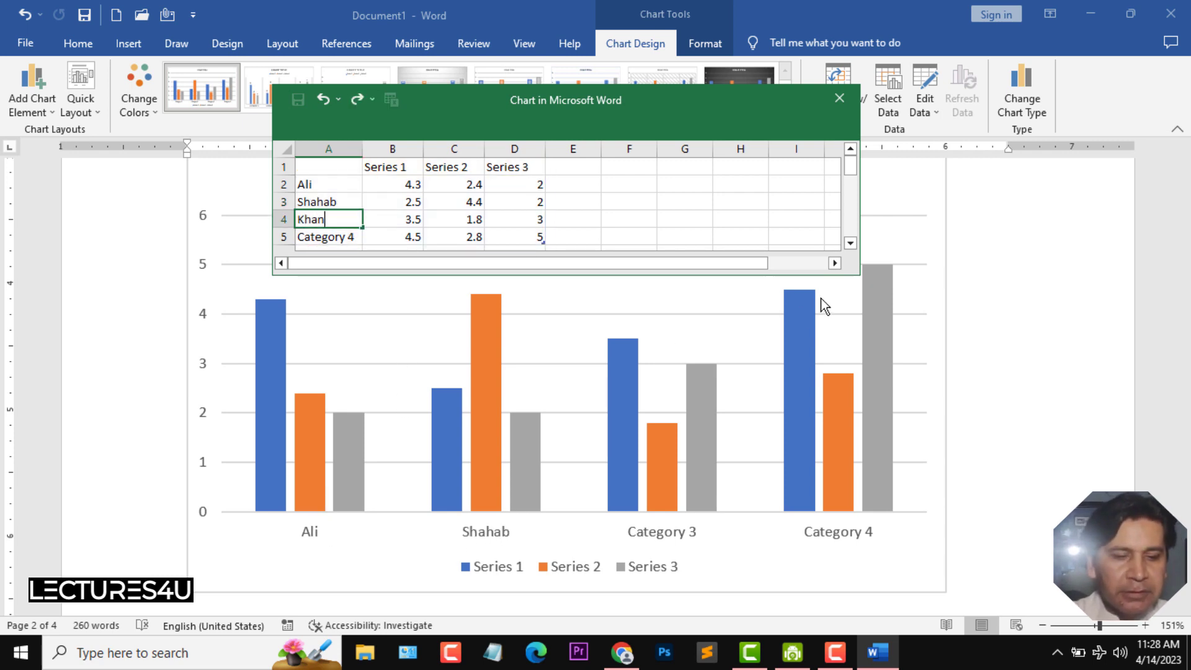
drag(305, 237, 518, 239)
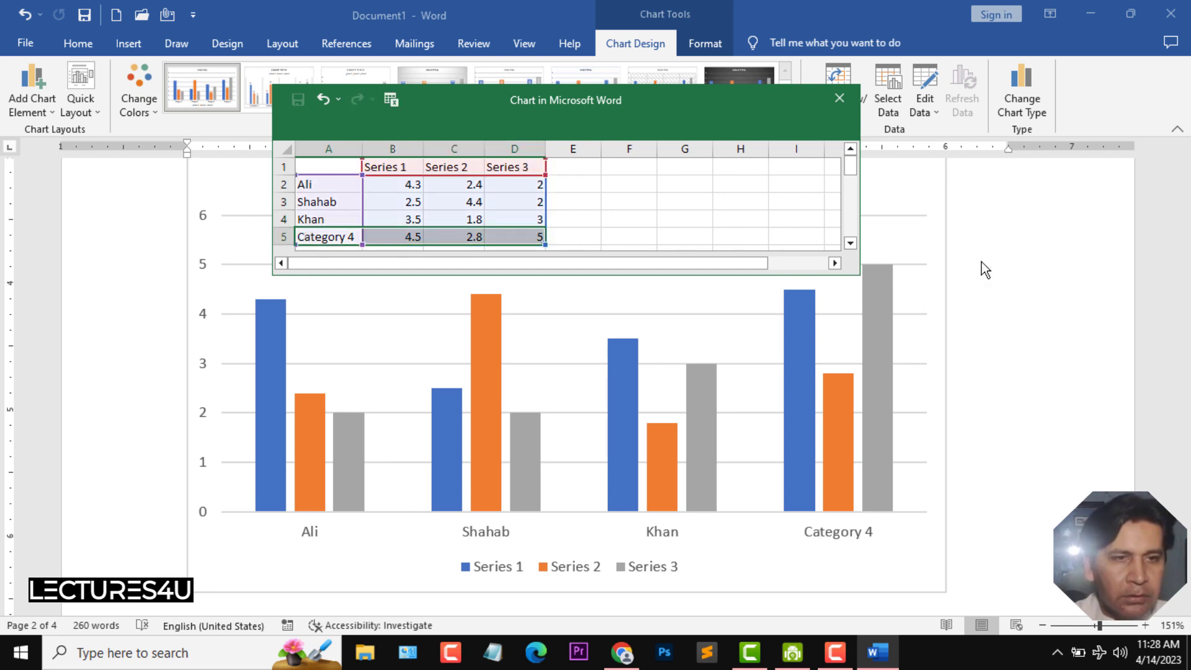
text(Aslam)
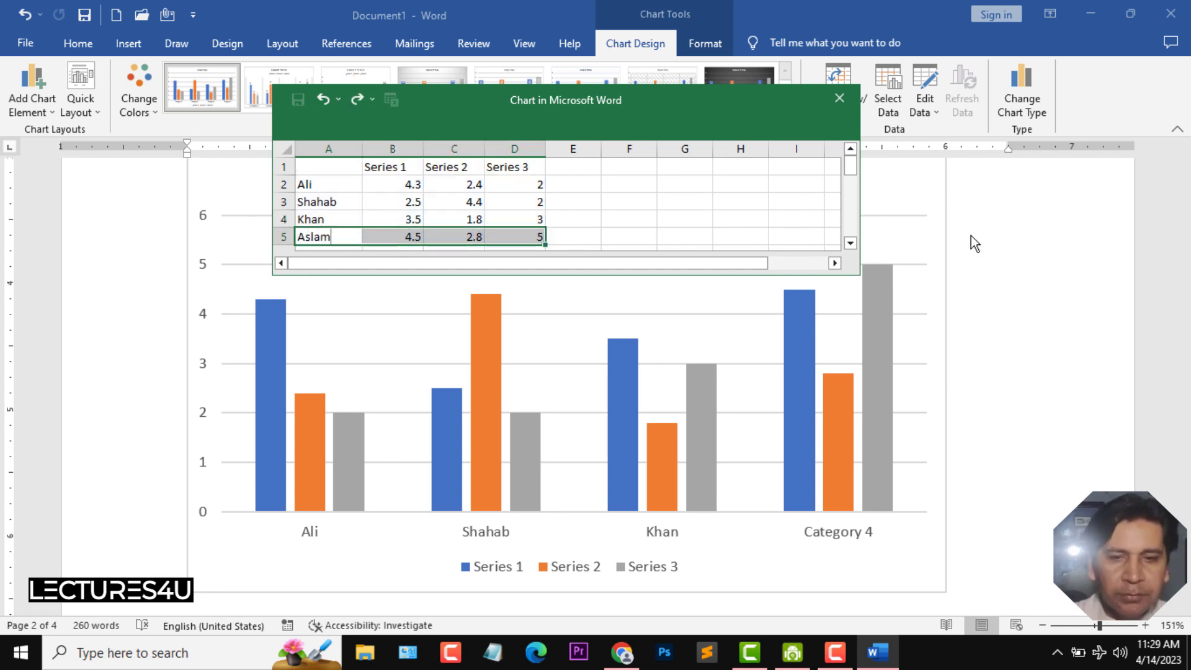
- Rename the three data series to English, Maths and Science
click(386, 169)
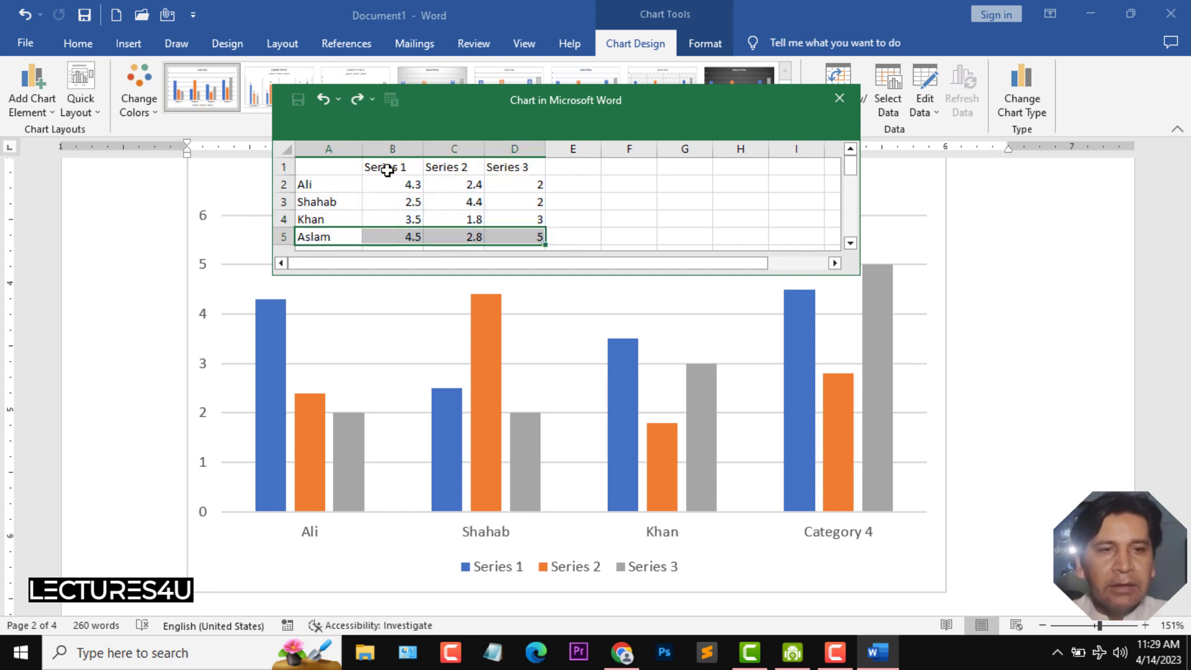
text(En)
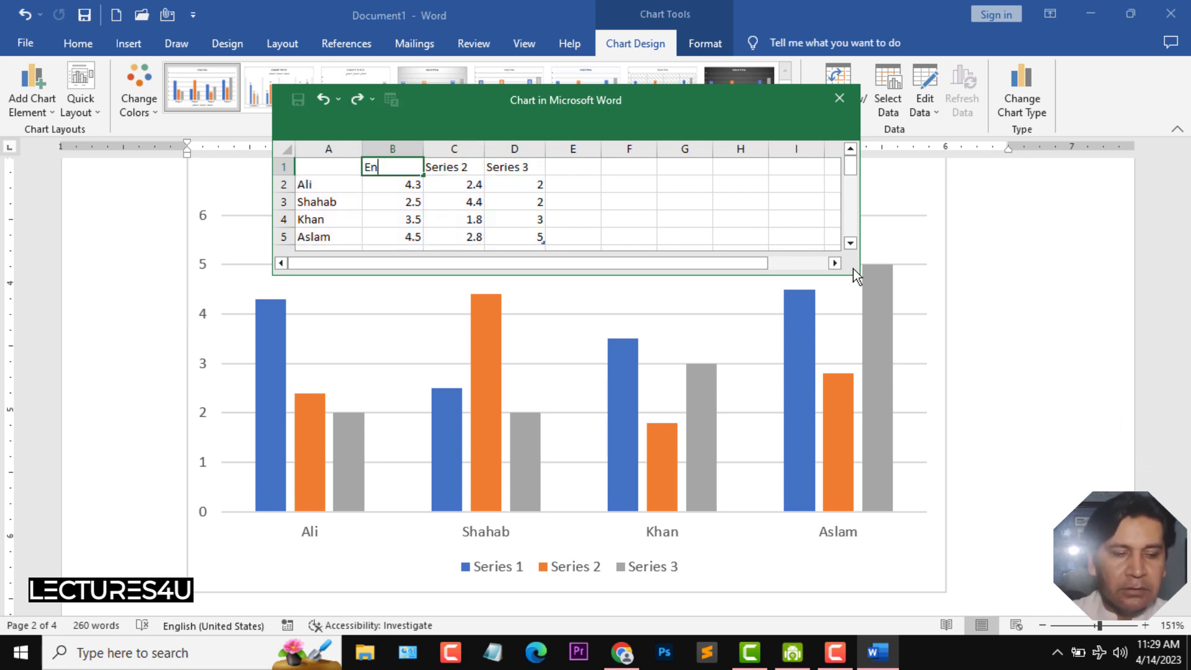
text(glish)
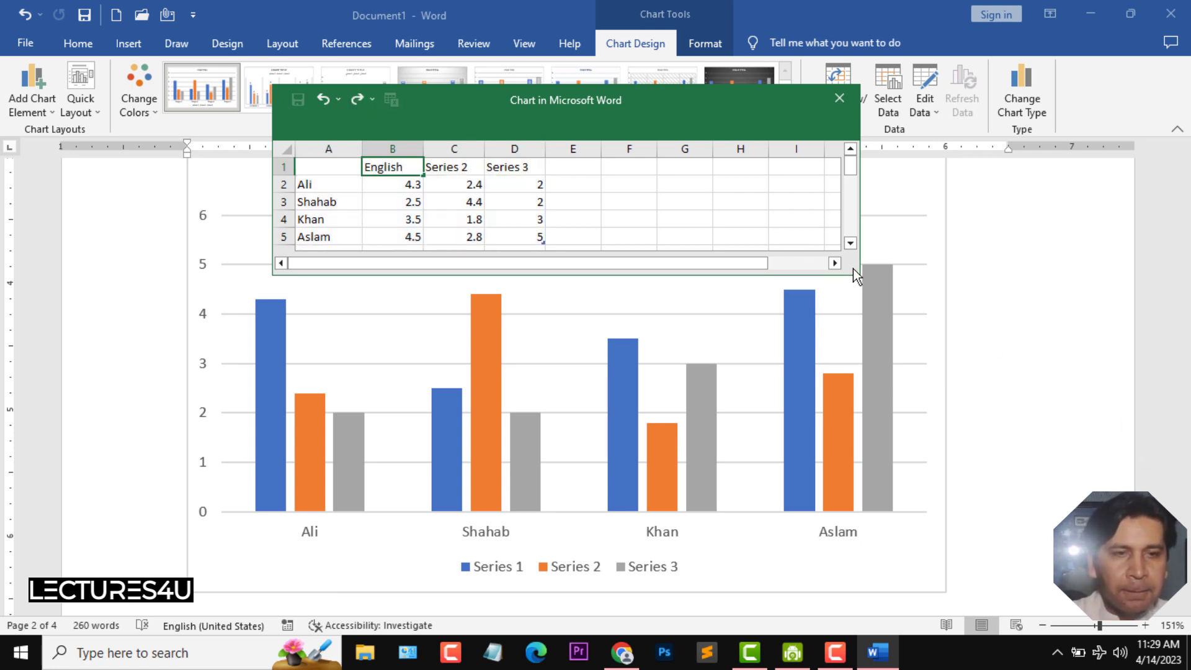
click(449, 166)
text(Maths)
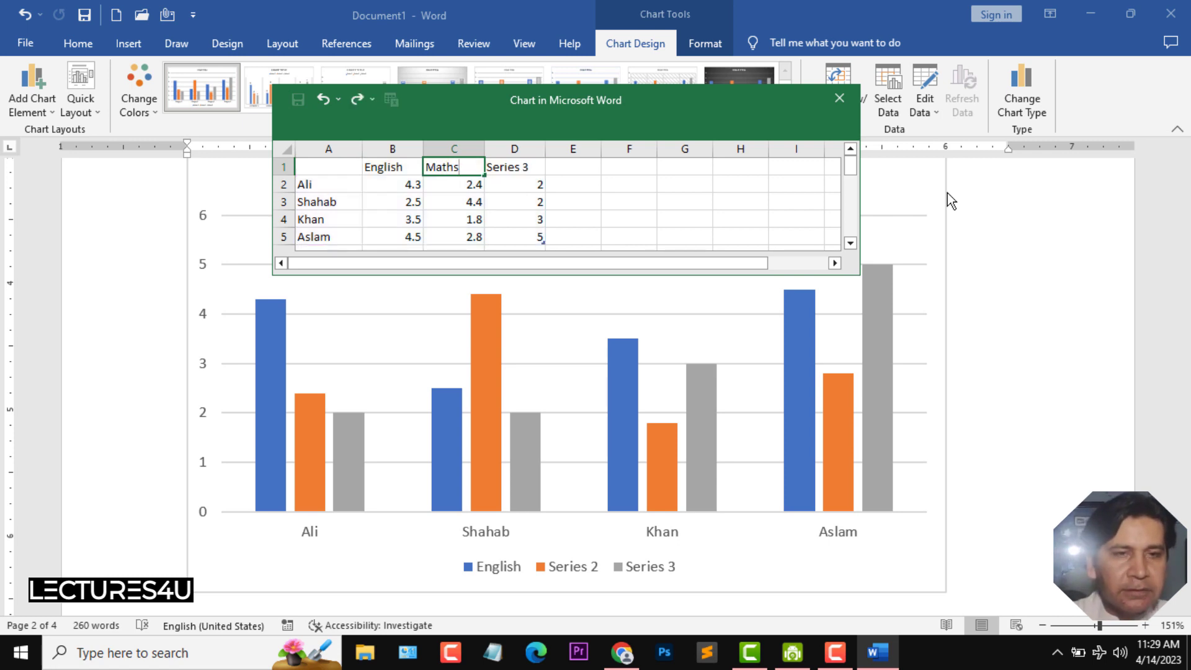
key(Tab)
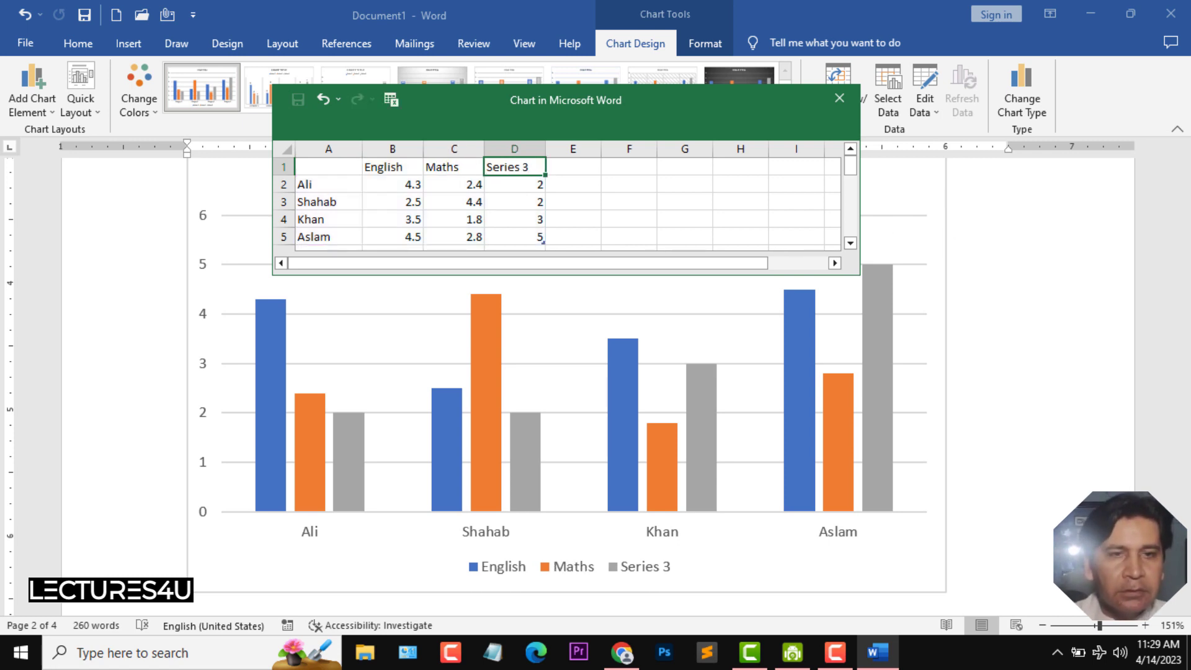
text(Science)
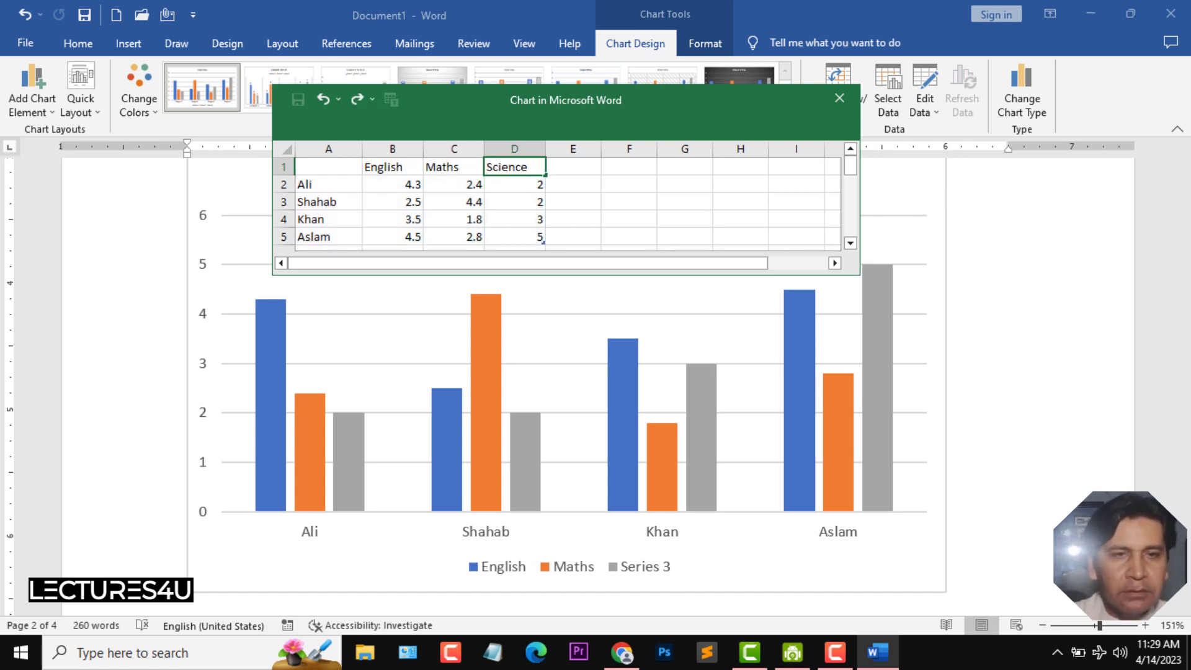
- Enter the English marks 34, 55, 12 and 67 for Ali, Shahab, Khan and Aslam in the chart data sheet
click(395, 188)
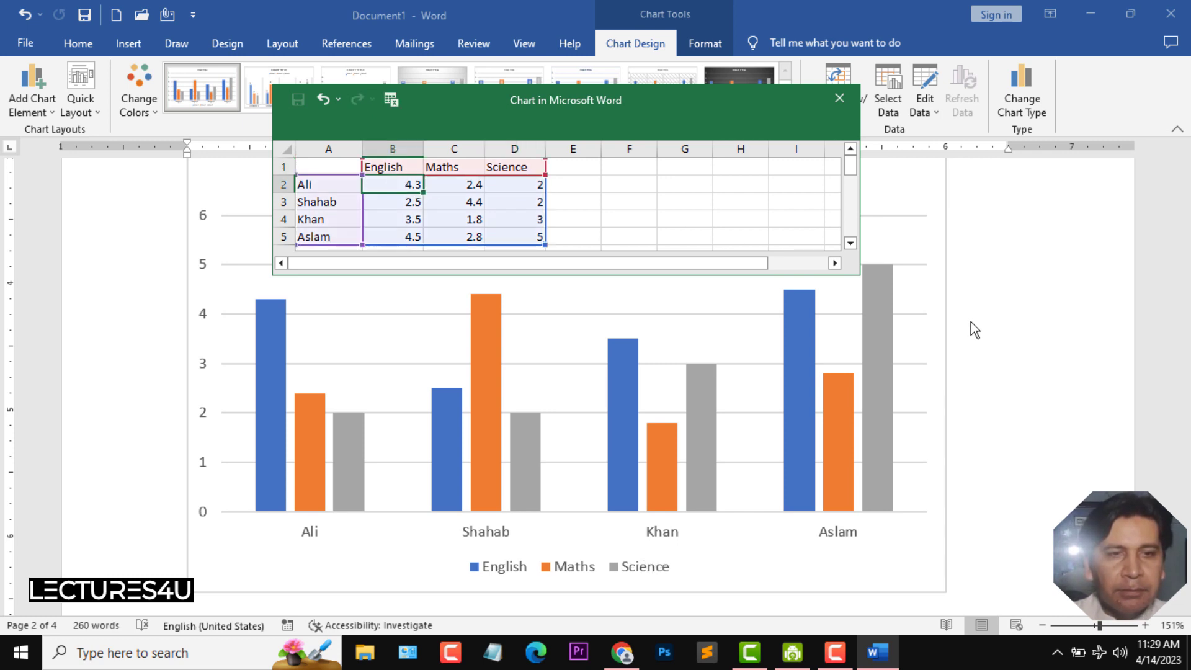
text(34)
key(Return)
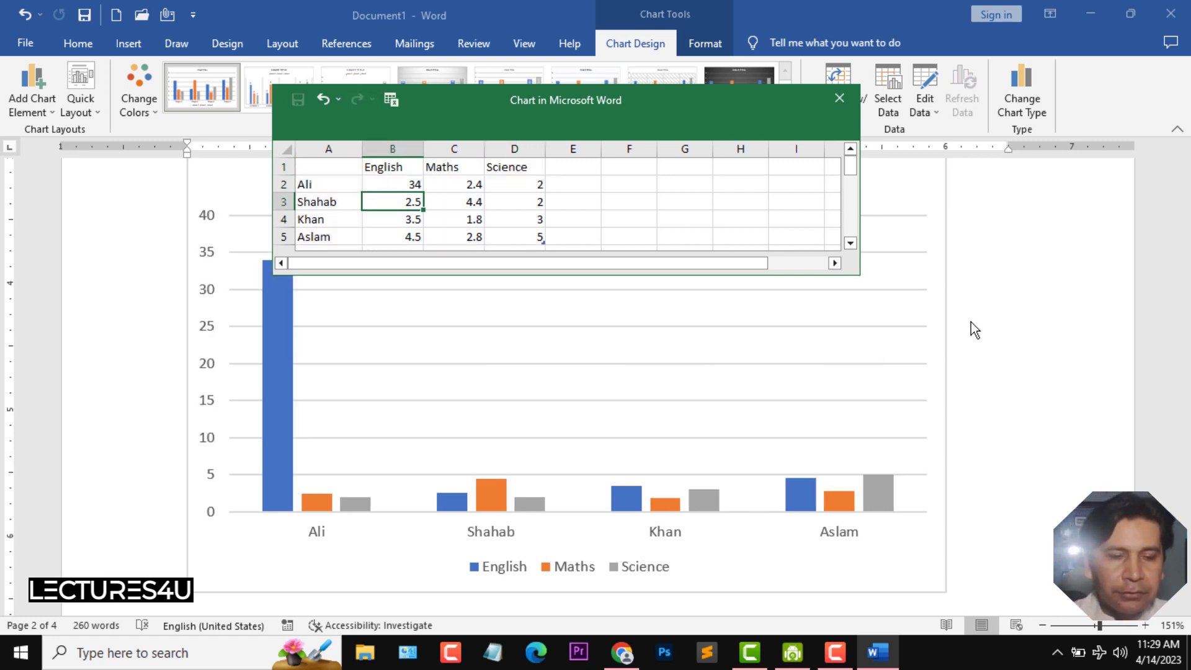
text(55)
key(Return)
text(12)
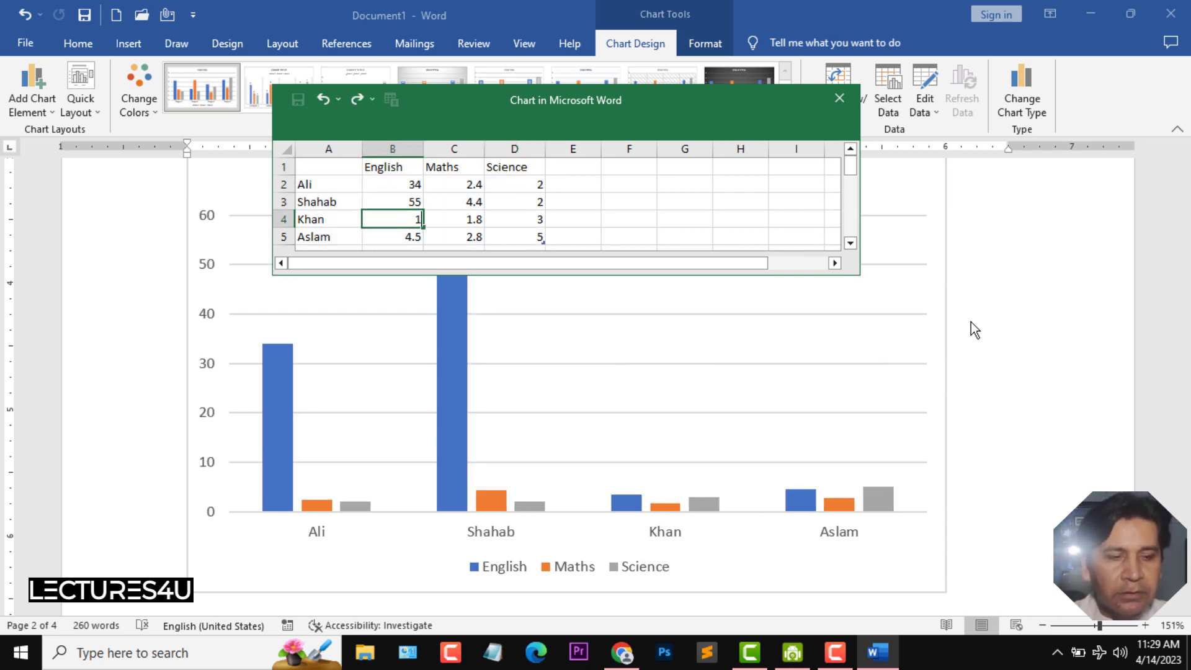
key(Return)
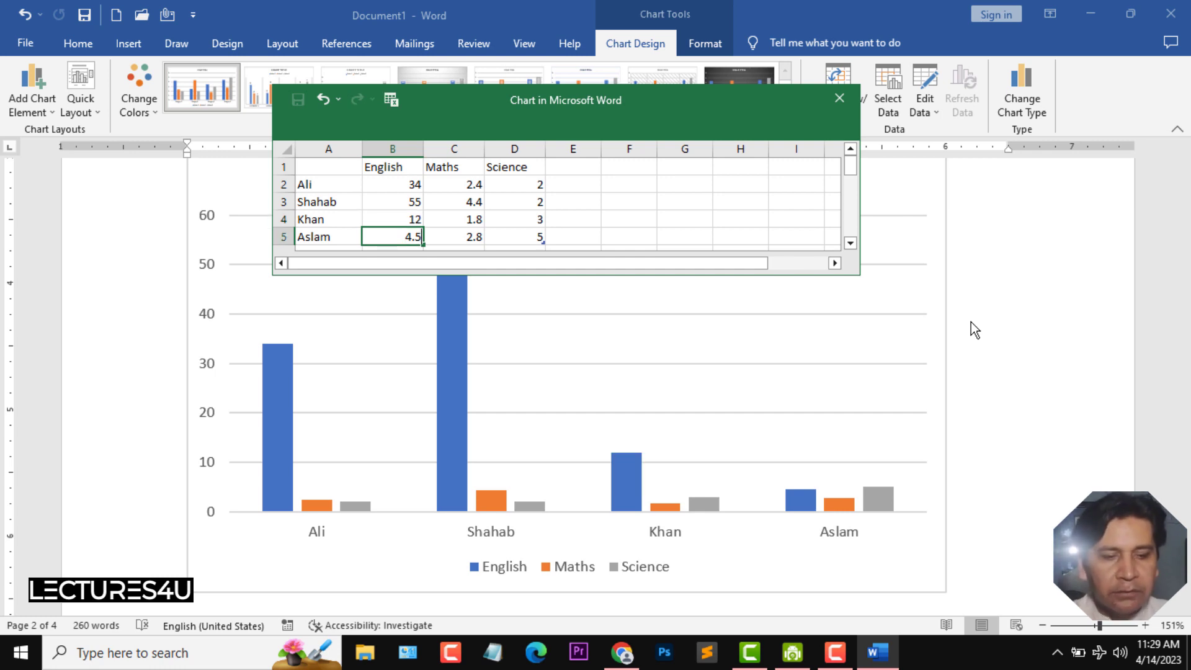
text(67)
key(Tab)
key(Up)
key(Up)
key(Up)
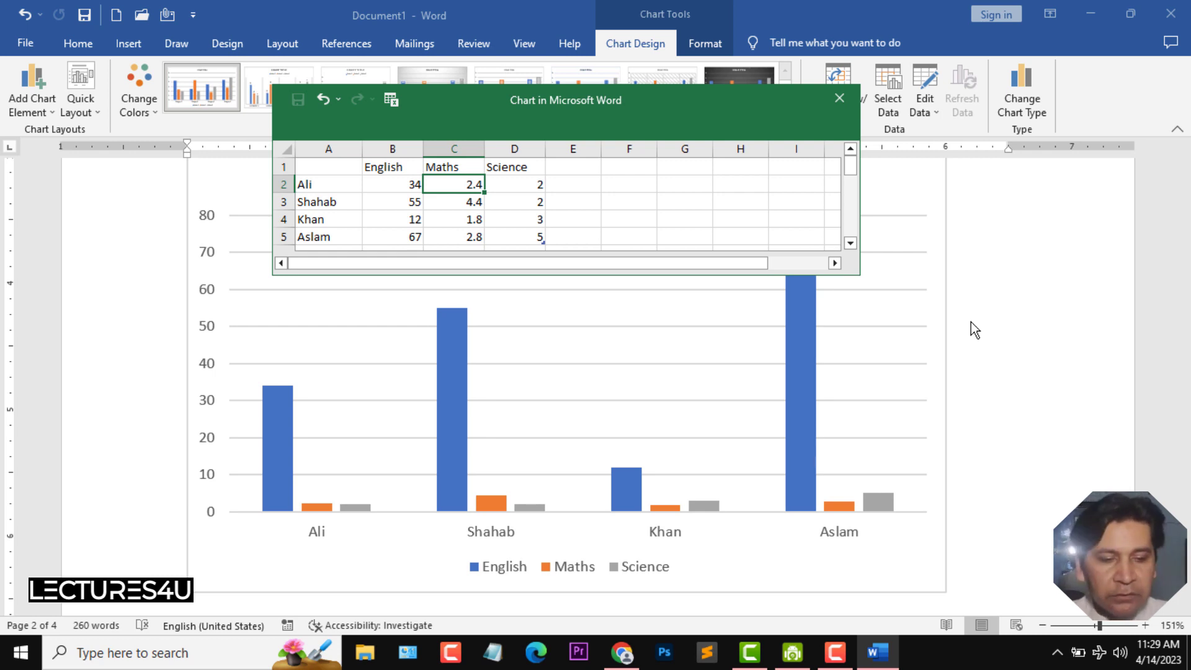
- Enter the Maths marks 80, 54, 77 and 23 for the four students
text(80)
key(Return)
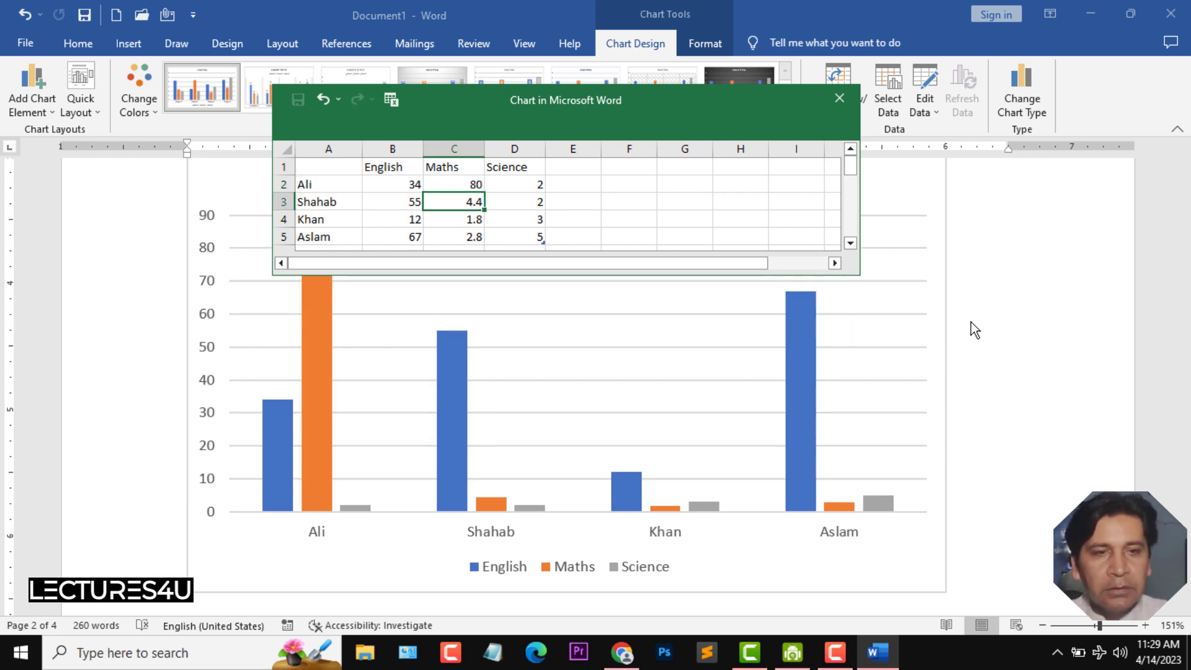
text(54)
key(Return)
text(77)
key(Return)
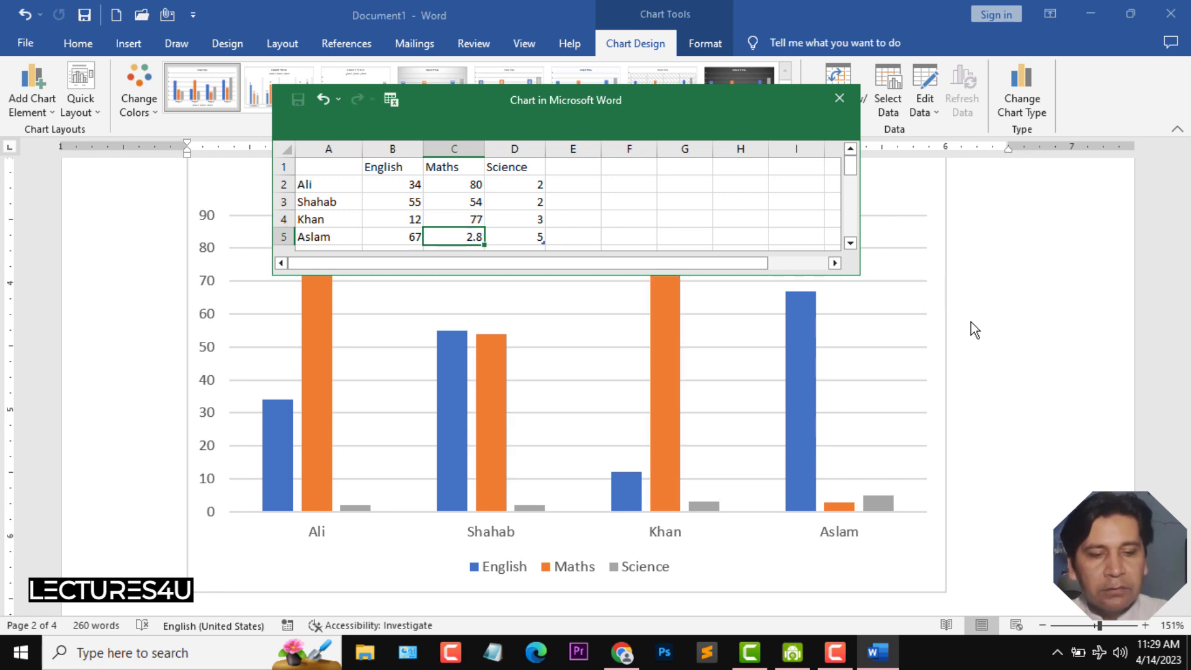
text(23)
key(Tab)
key(Up)
key(Up)
key(Up)
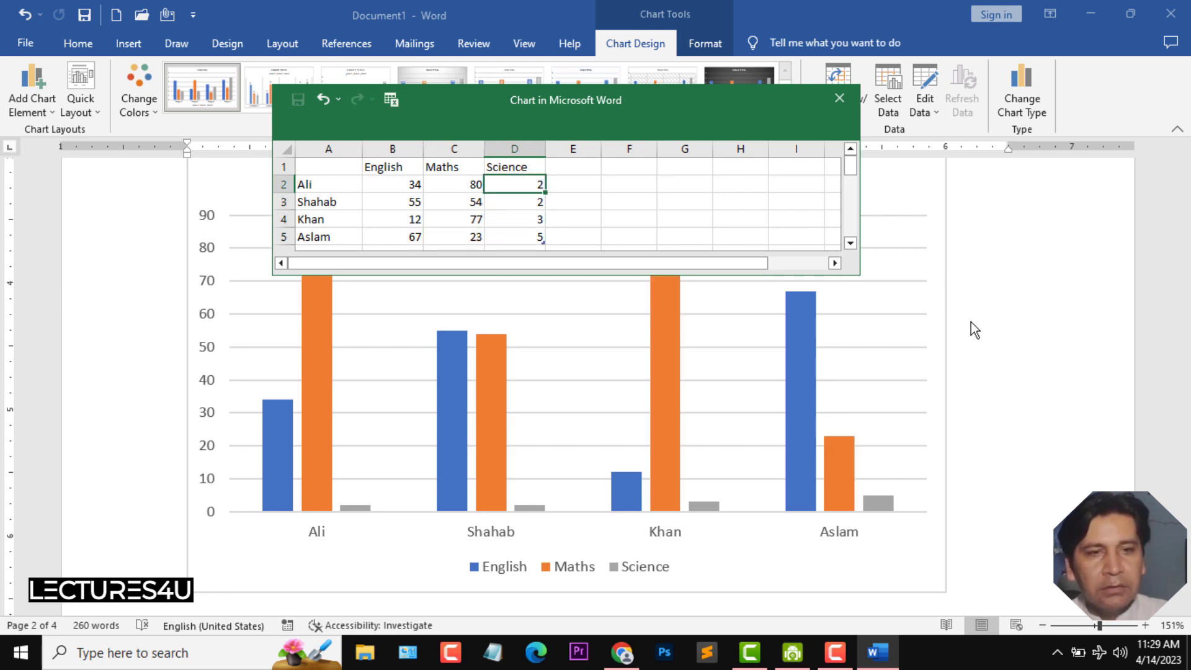
- Enter the Science marks 45, 43, 33 and 18 for the four students and close the data sheet
text(45)
key(Return)
text(43)
key(Return)
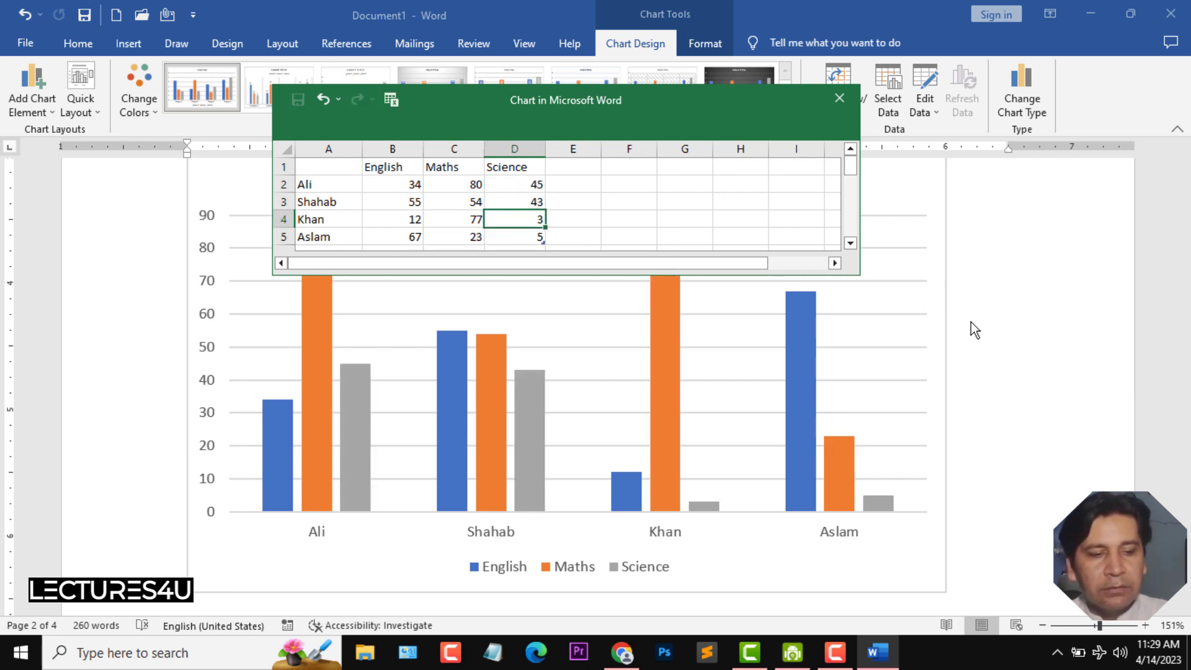
key(Tab)
key(Up)
key(Left)
key(Down)
text(76)
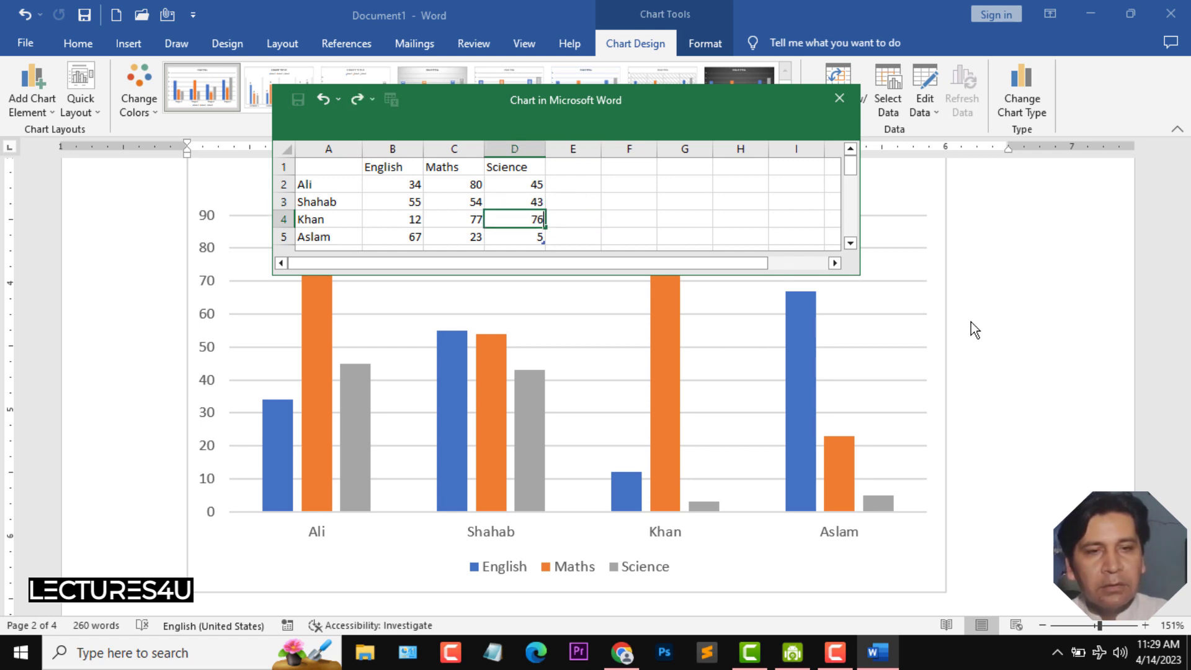
key(Return)
key(Up)
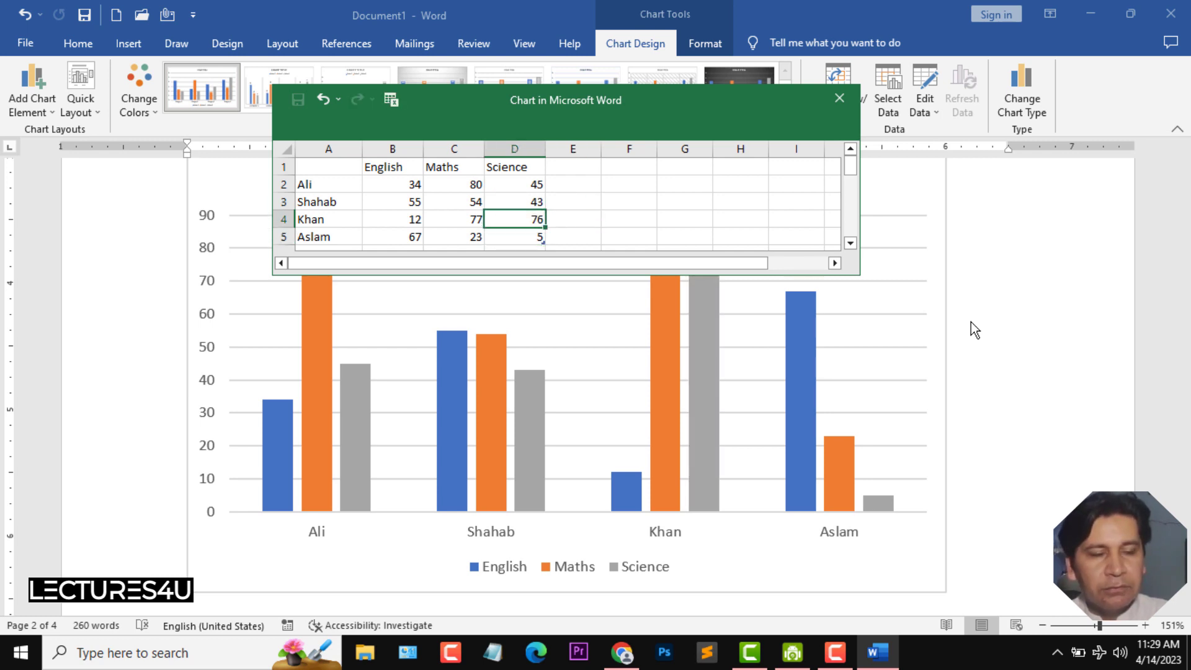
key(Return)
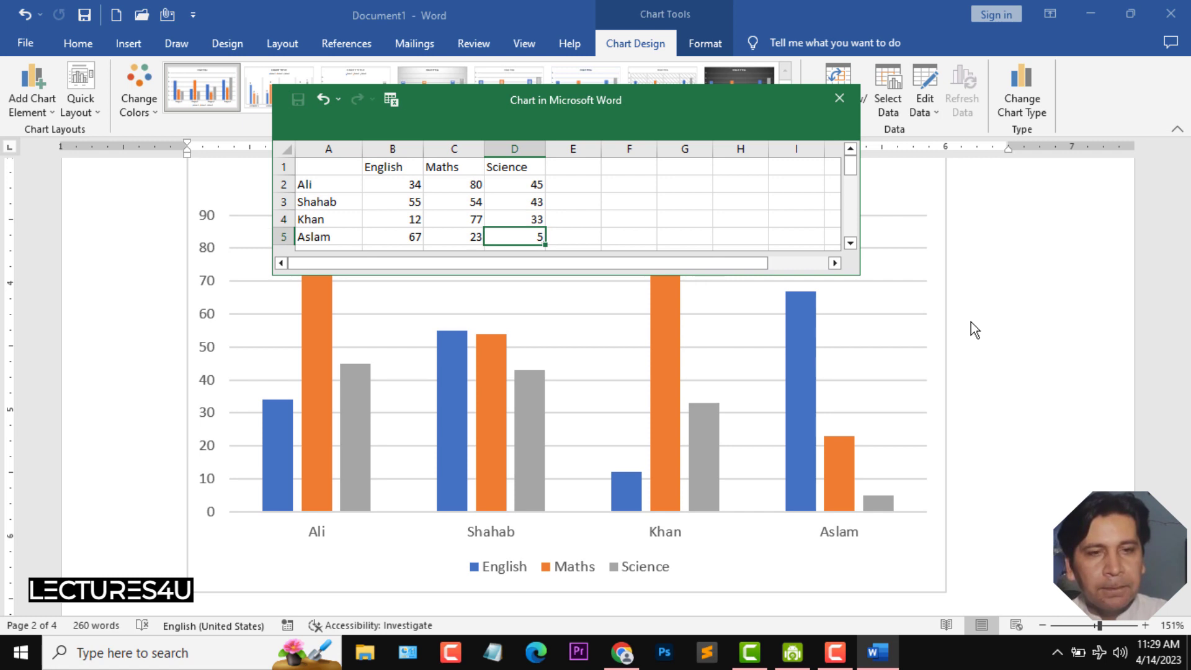
text(18)
key(Return)
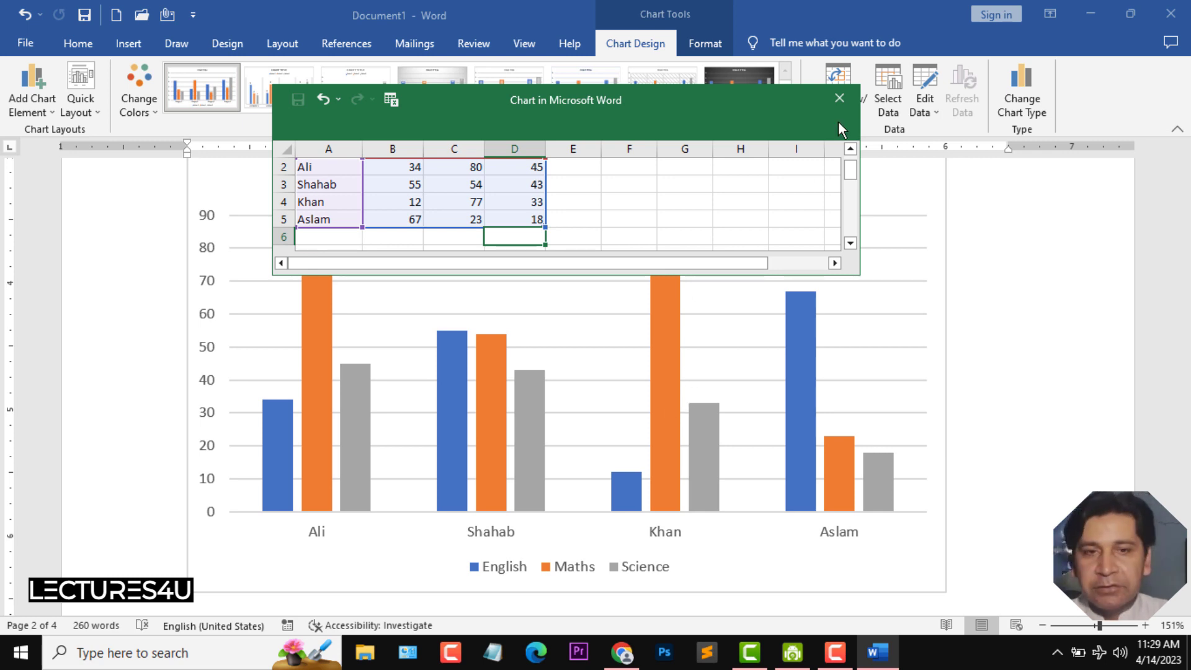
click(839, 98)
- Replace the chart title text with Marks Chart
drag(1184, 338, 1183, 332)
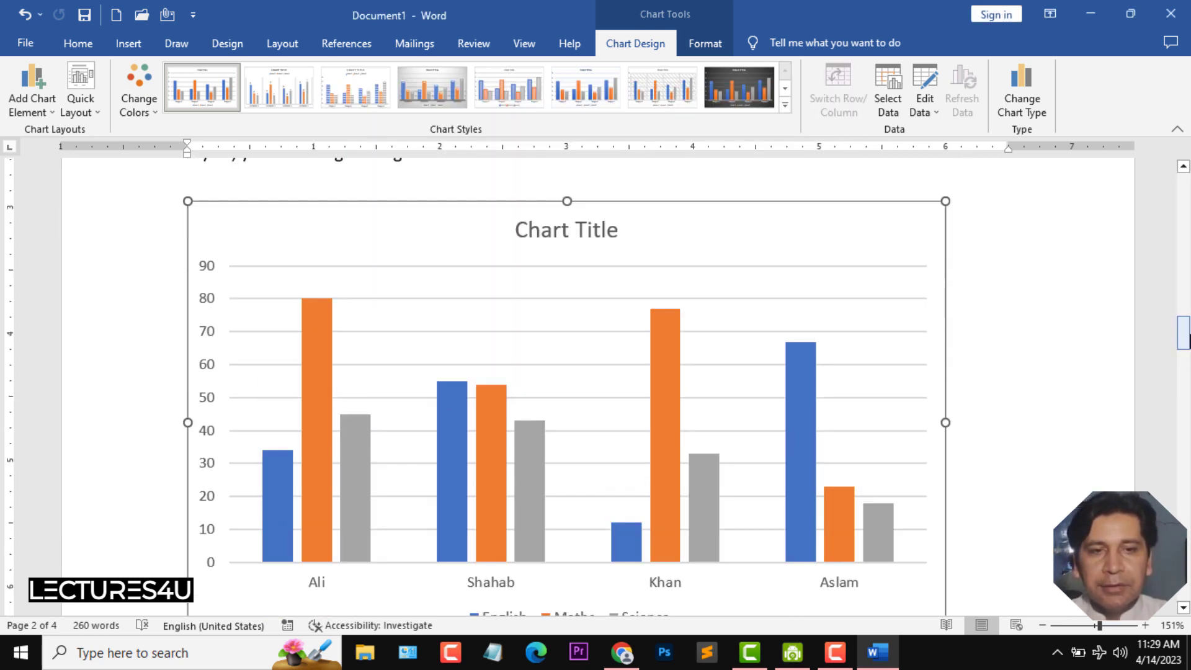
click(557, 231)
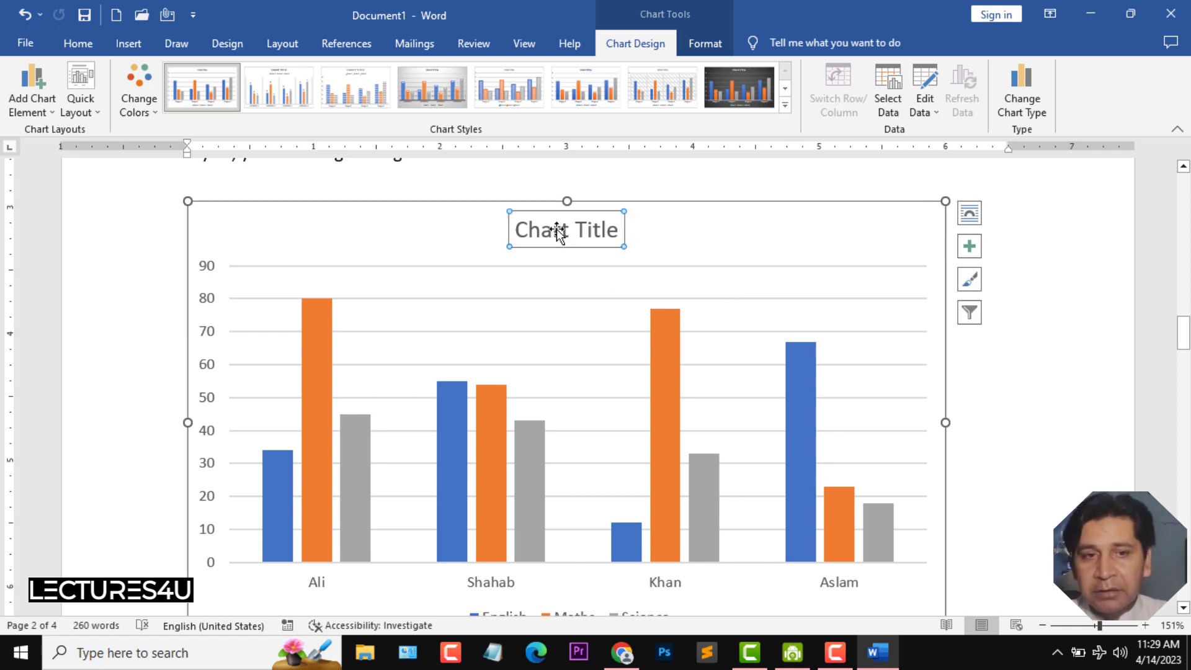
double_click(594, 226)
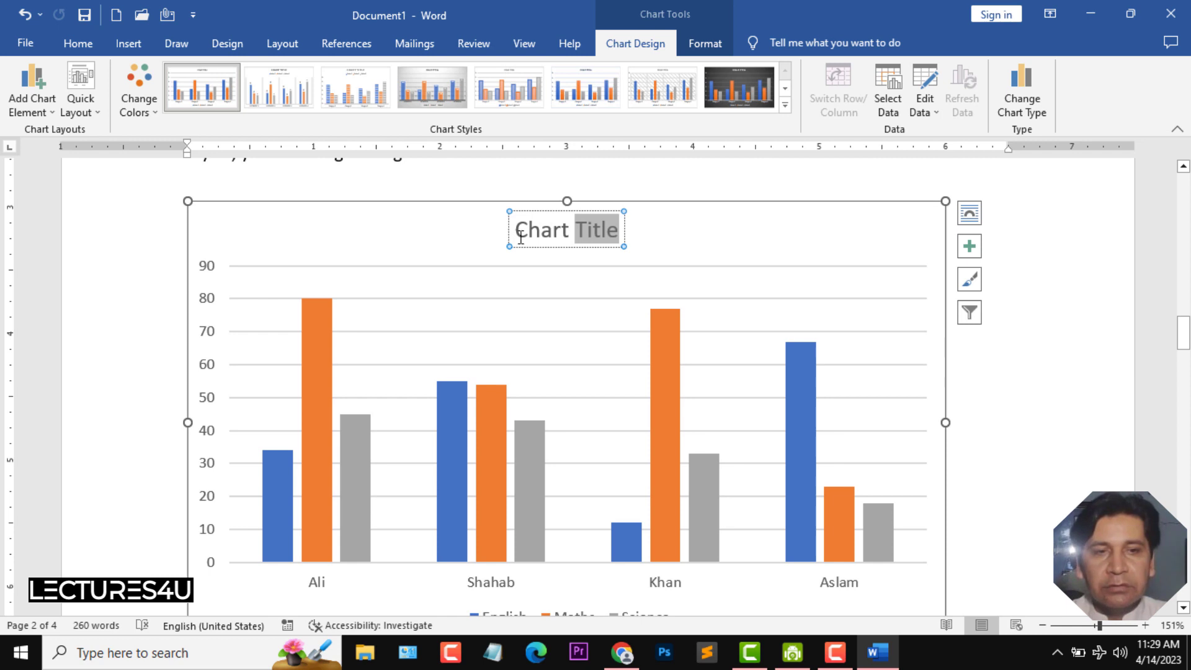
drag(521, 237, 621, 234)
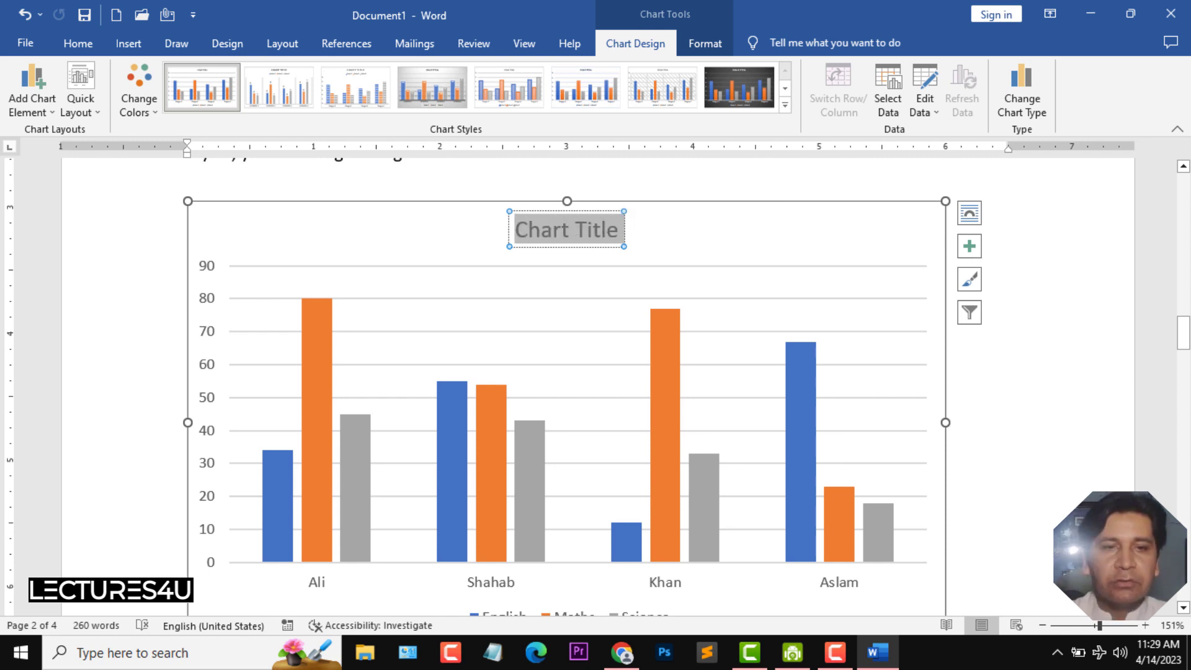
text(Marks Chart)
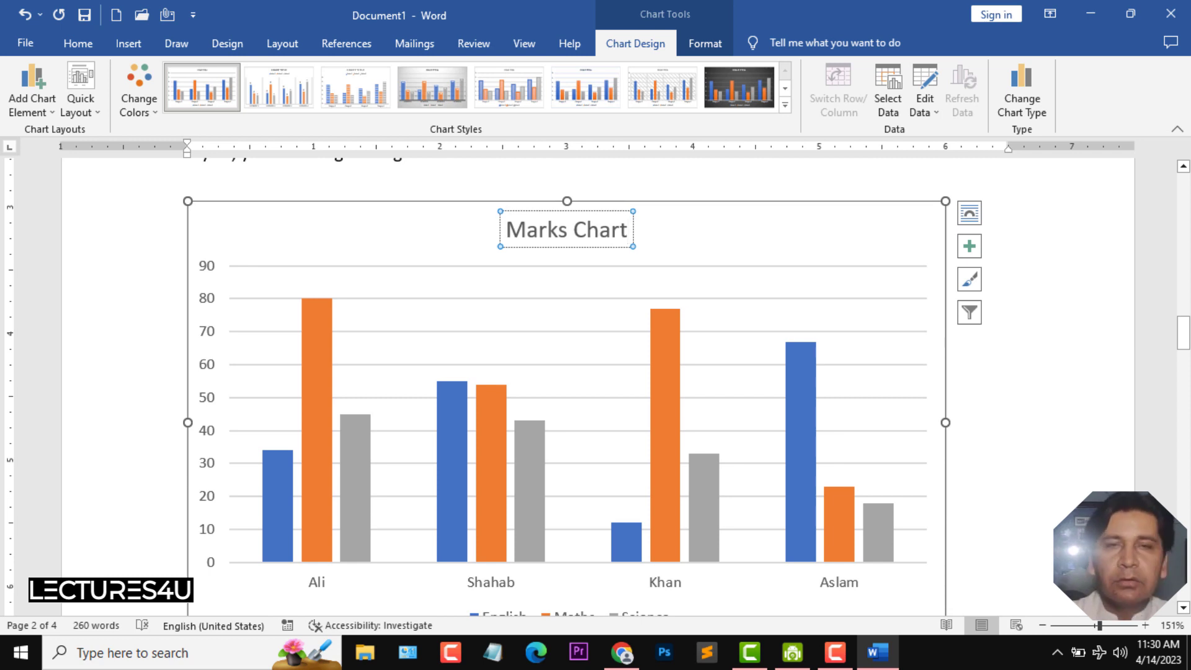
- Deselect the chart and select it again
scroll(1064, 340, down, 2)
click(1064, 341)
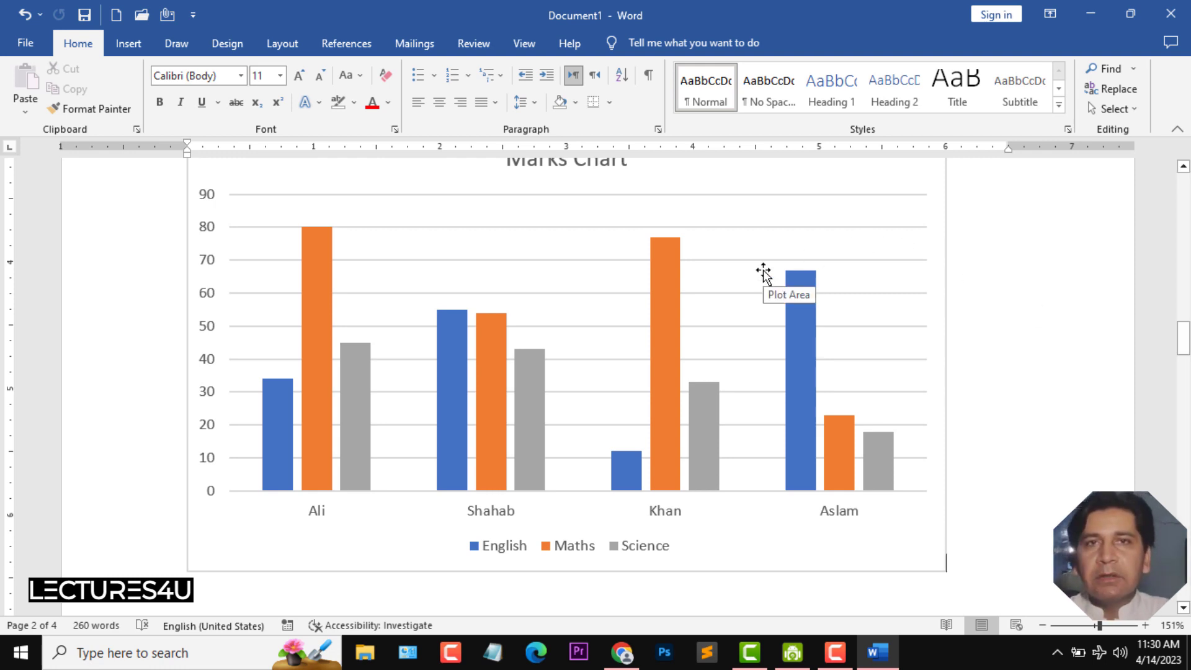
click(938, 176)
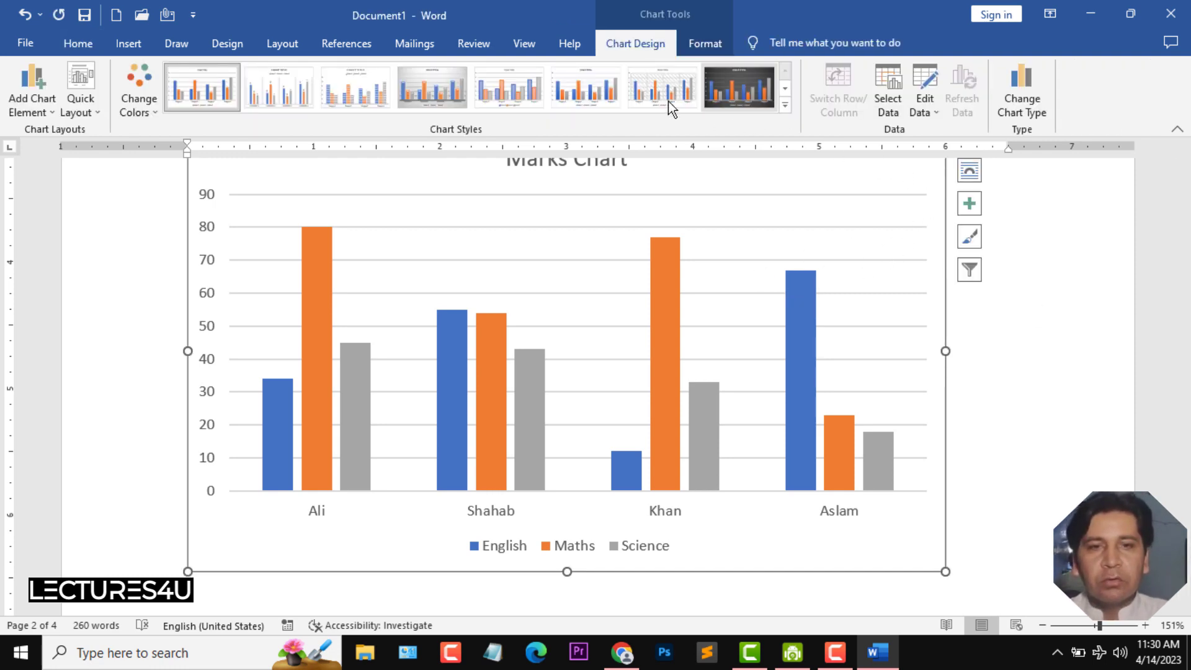
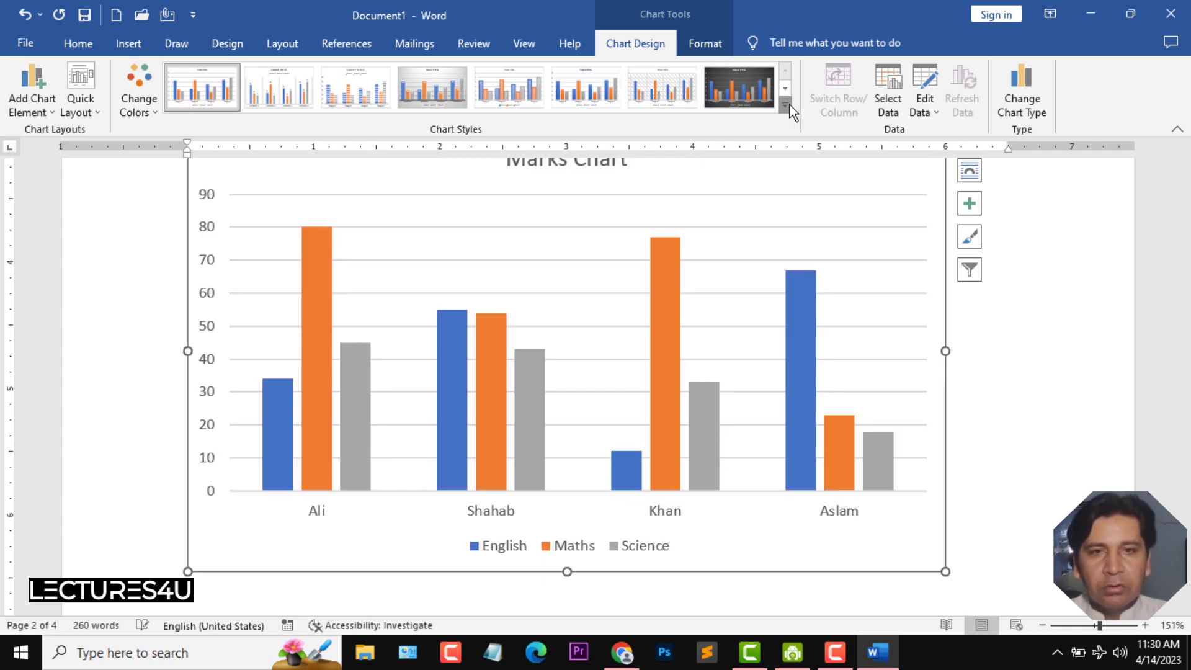
- Apply the dark outlined-column chart style to the marks chart
click(785, 106)
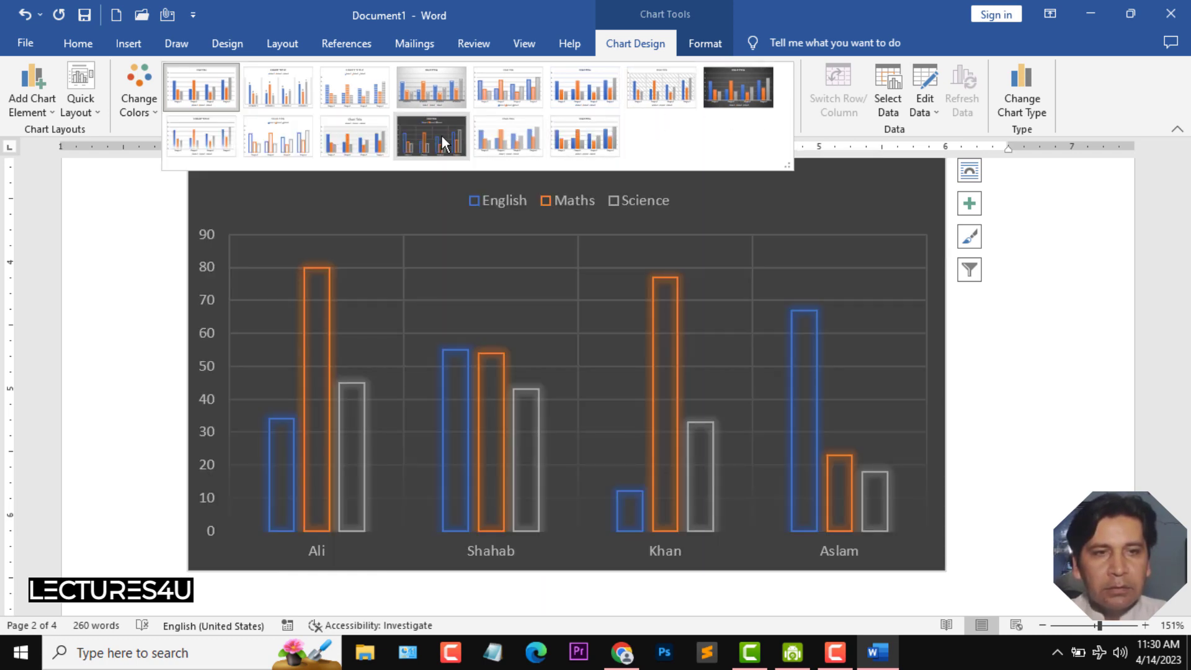
click(443, 137)
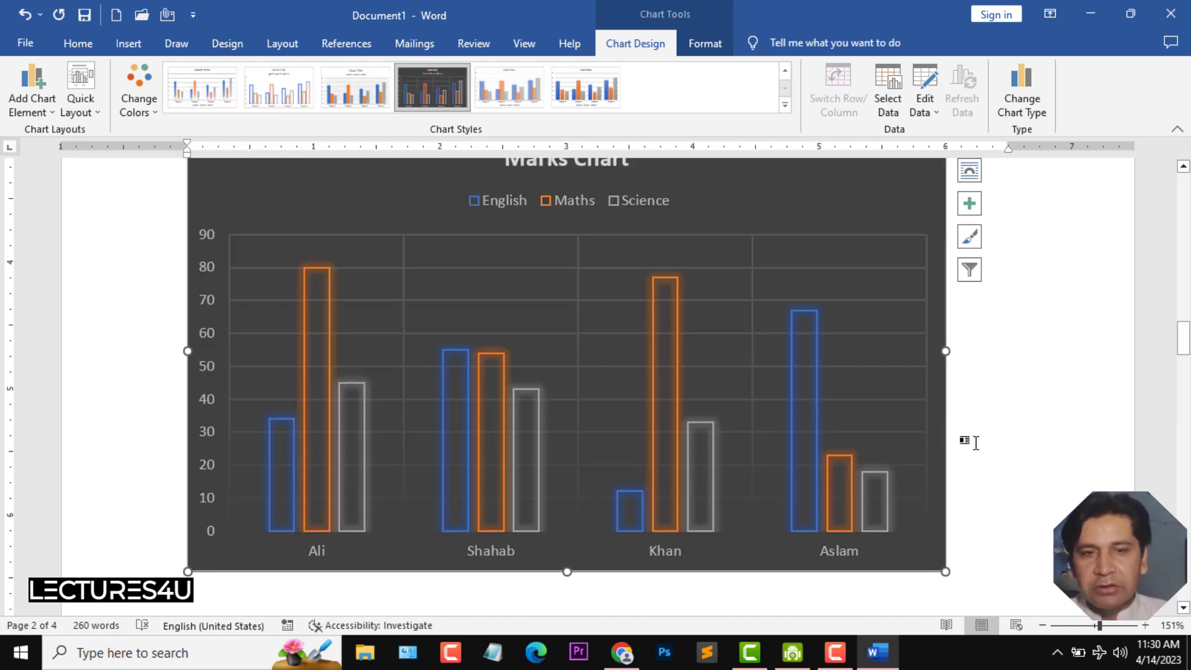
scroll(972, 447, down, 1)
scroll(545, 361, up, 1)
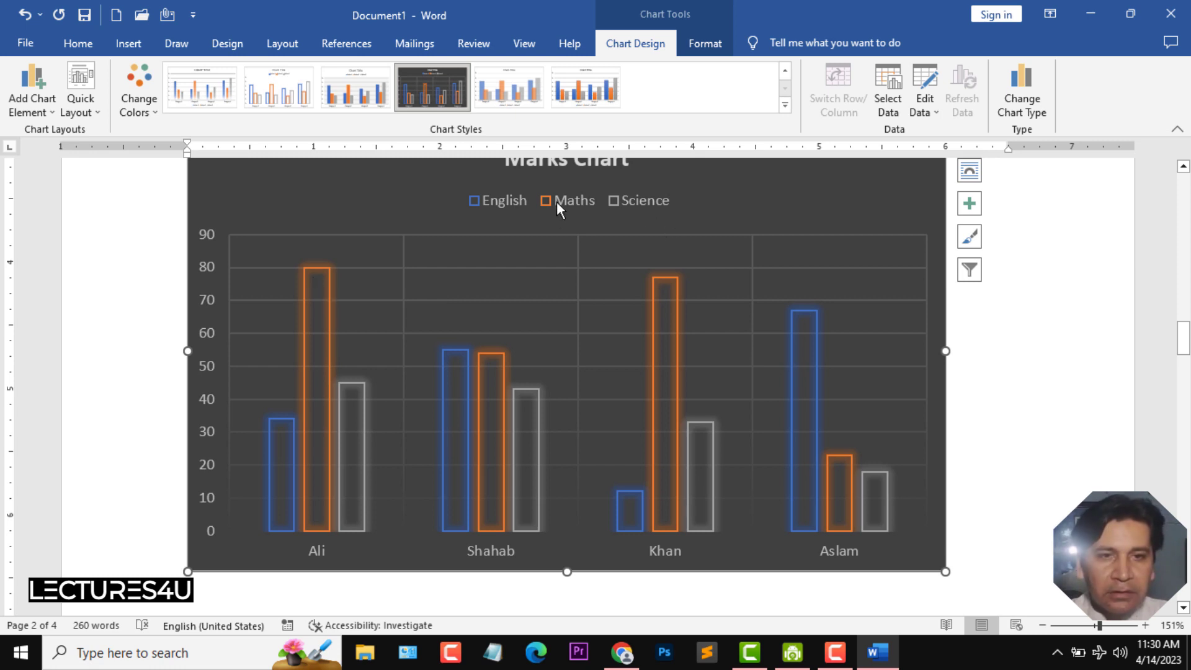
- Edit the chart data to set Ali's Maths mark to 90 and close the data sheet
mouse_move(317, 288)
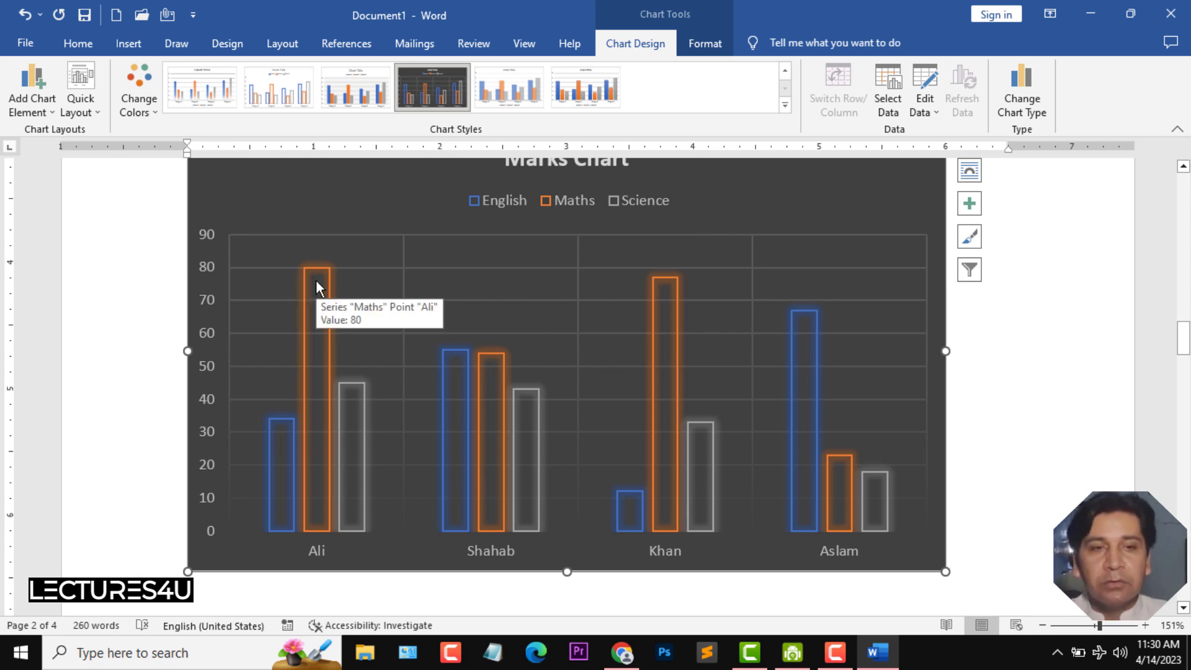
click(921, 81)
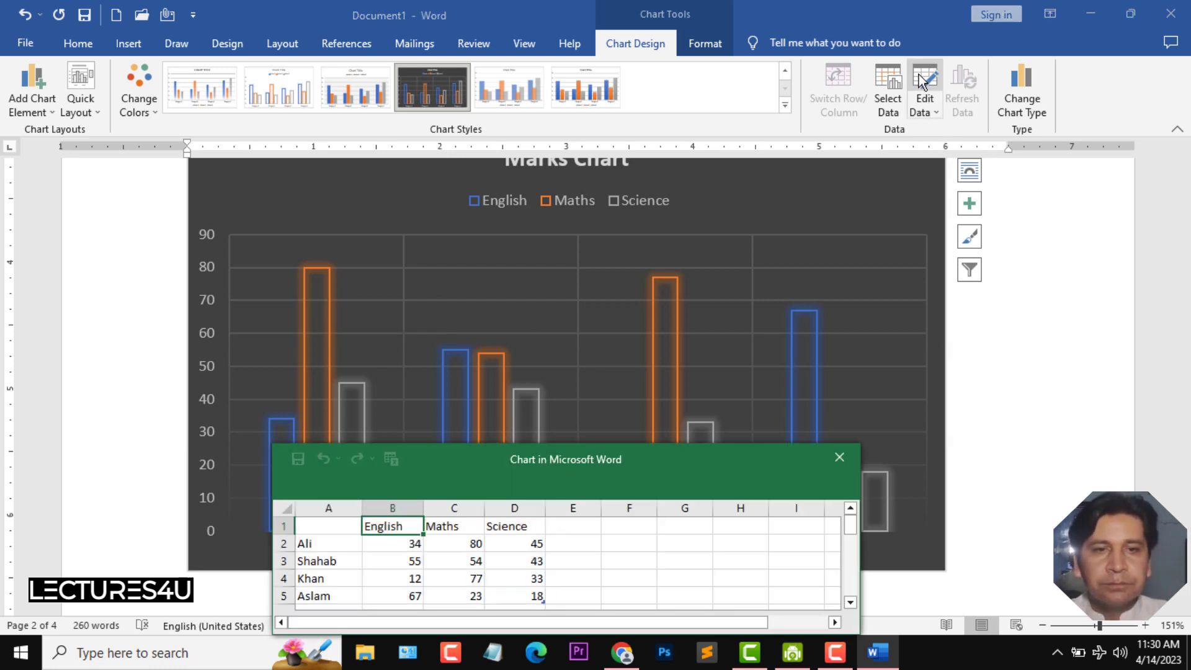
drag(545, 449, 716, 180)
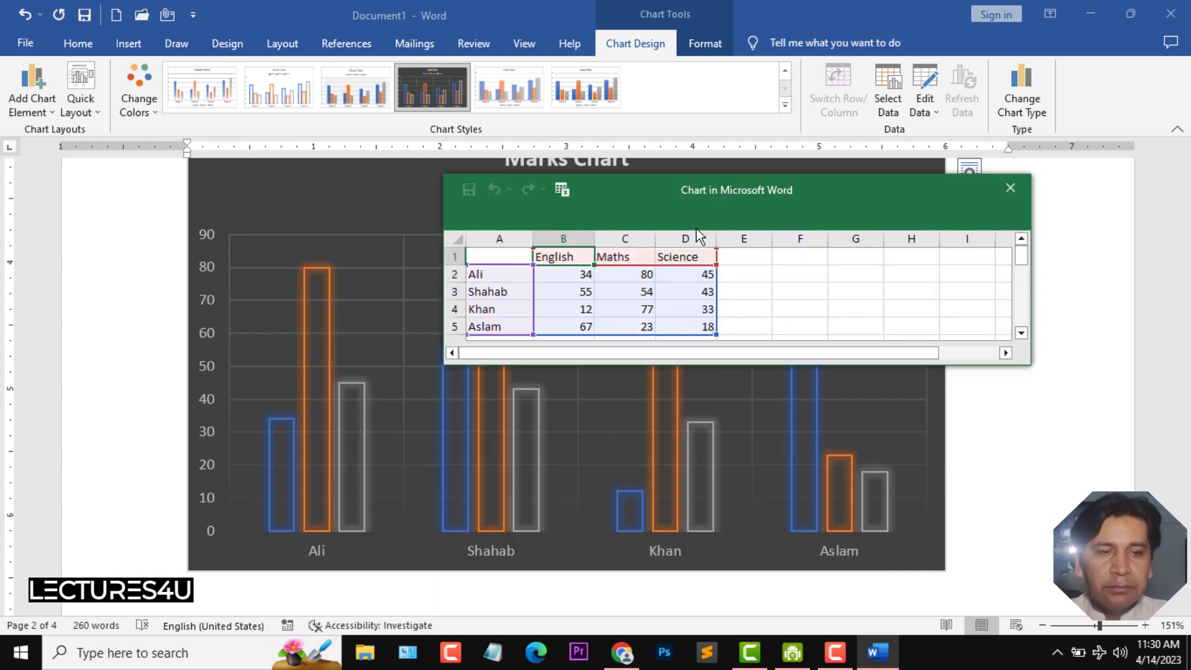
click(627, 277)
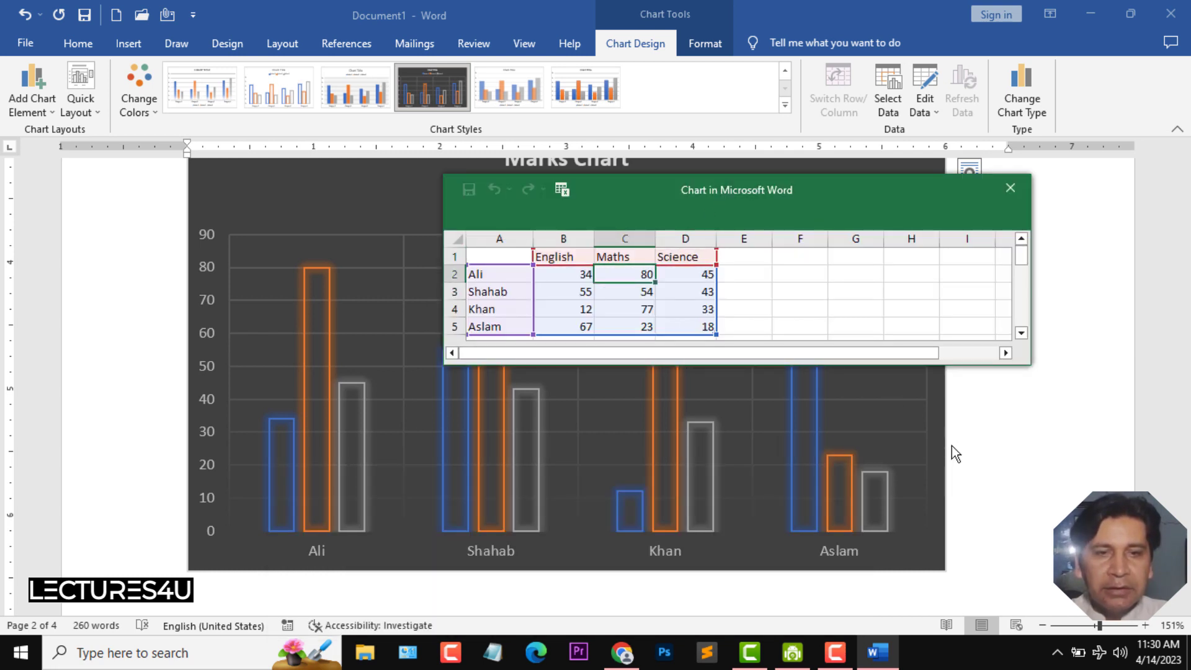
text(9)
key(Return)
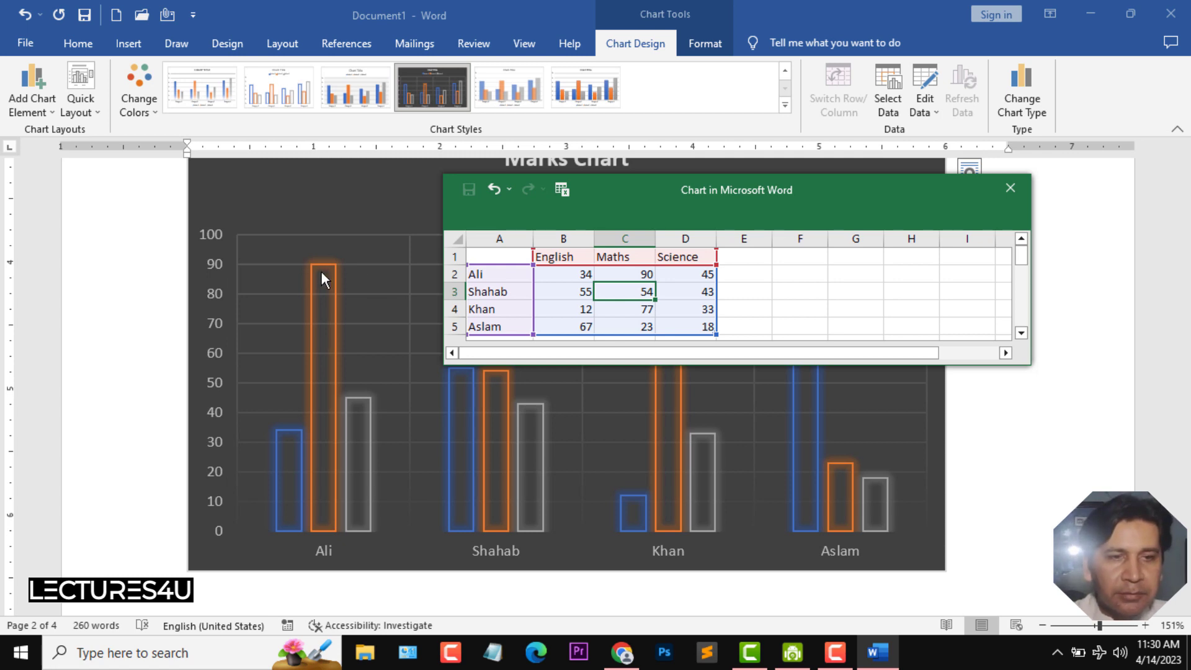
click(1010, 188)
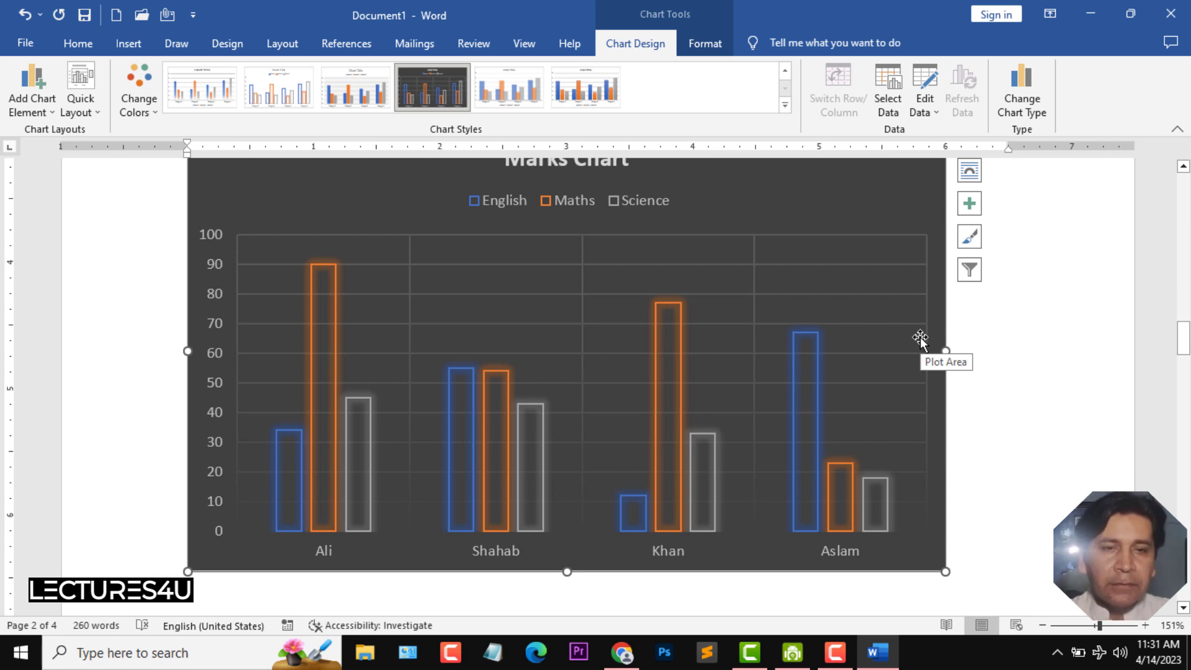
- Change the chart type to a 3-D Pie chart
click(1031, 81)
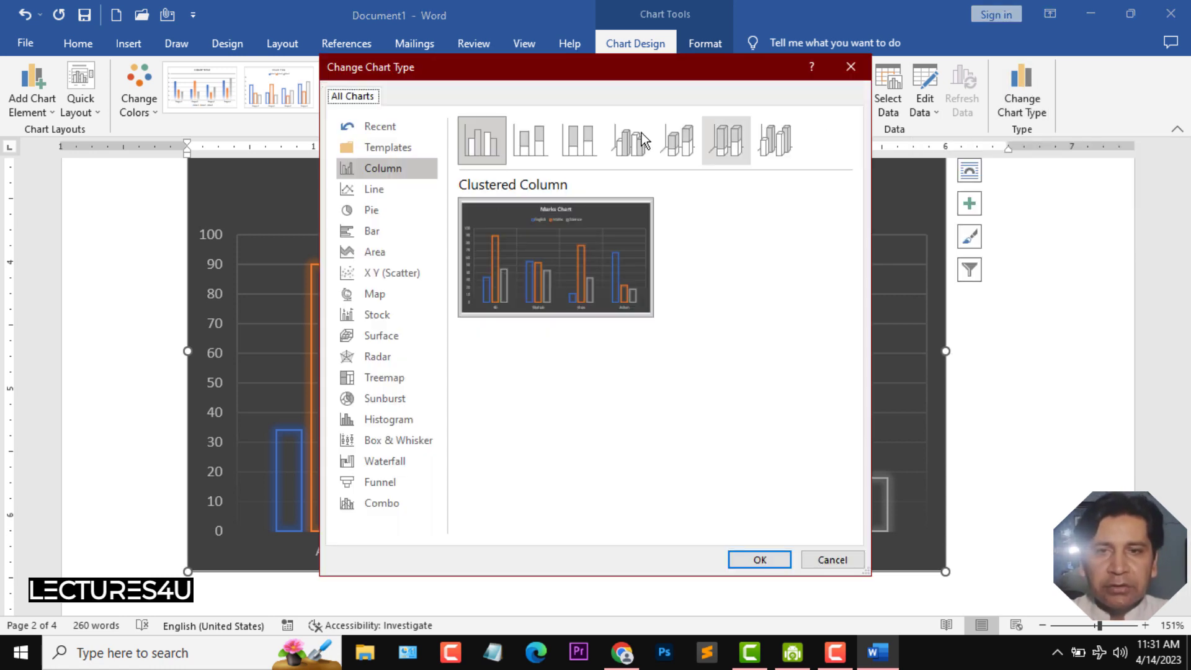
click(371, 211)
click(544, 146)
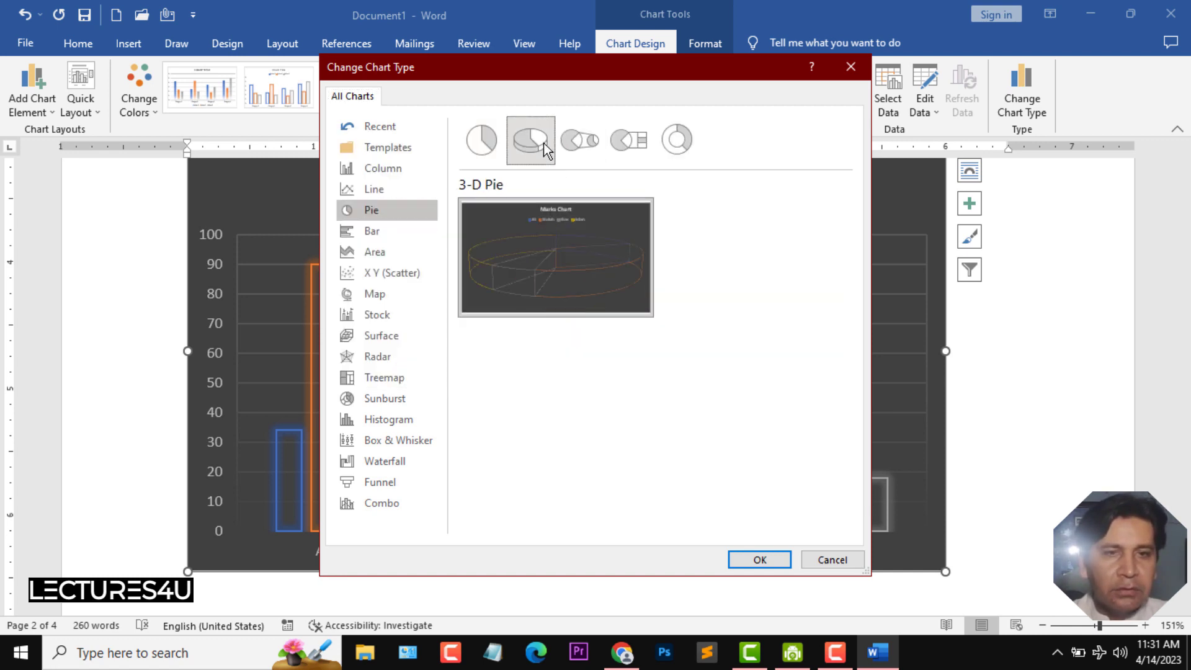
click(578, 143)
click(626, 144)
click(675, 147)
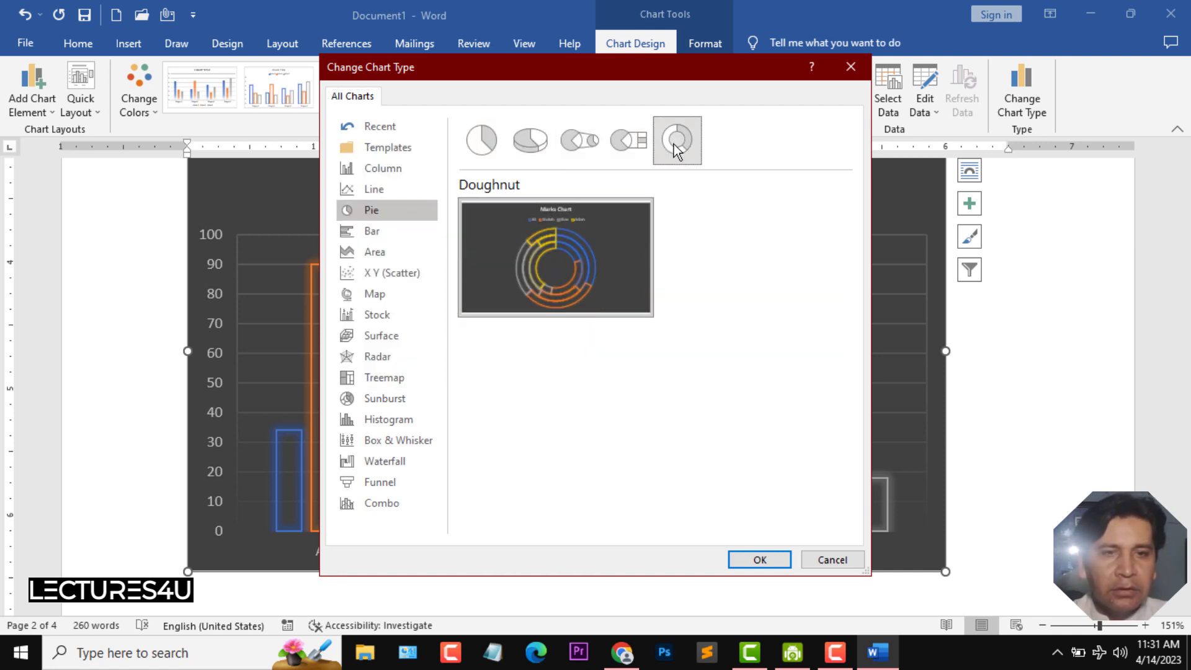
click(529, 145)
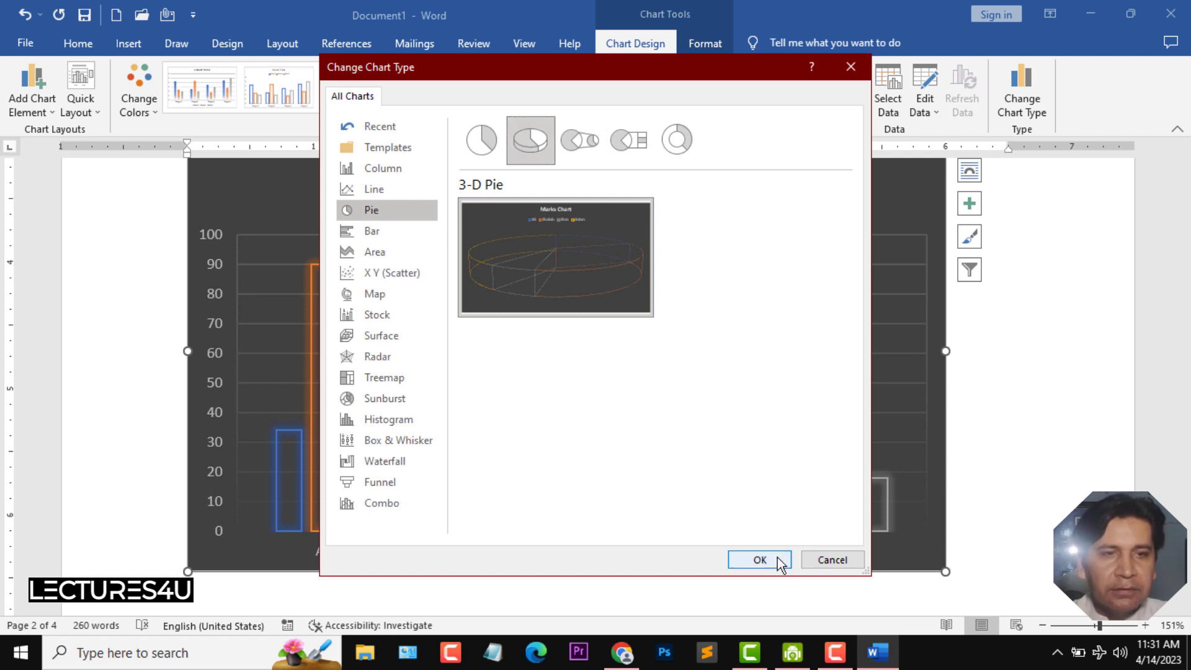
click(760, 560)
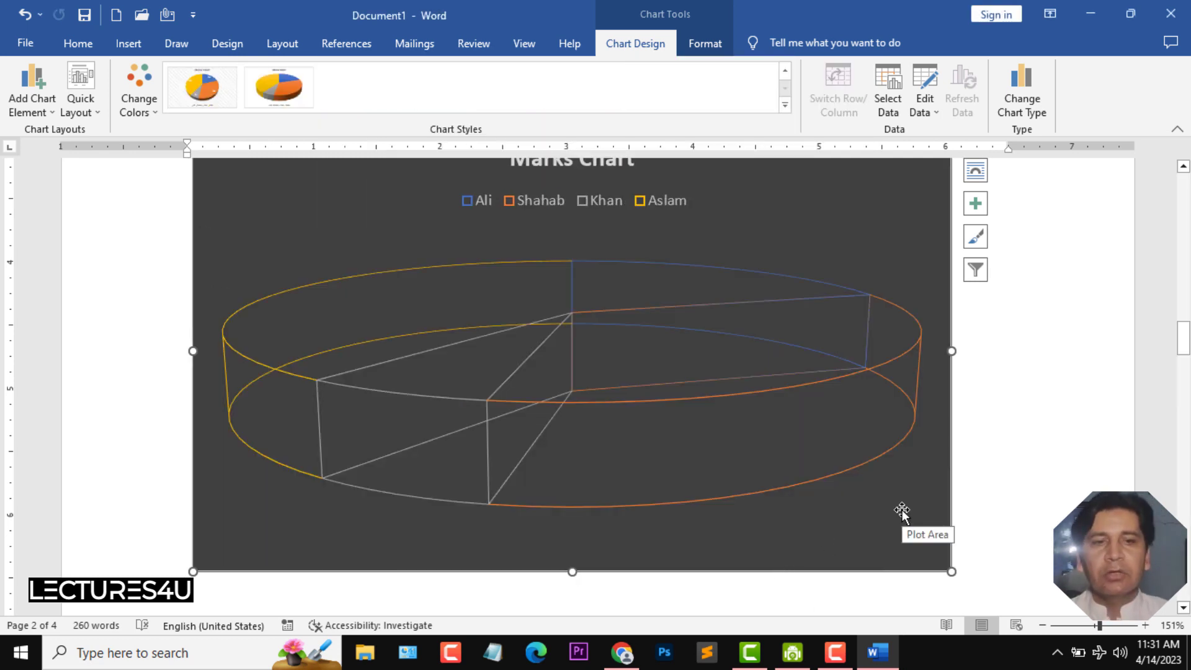
- Apply the second pie chart style with shaded 3-D slices
click(279, 94)
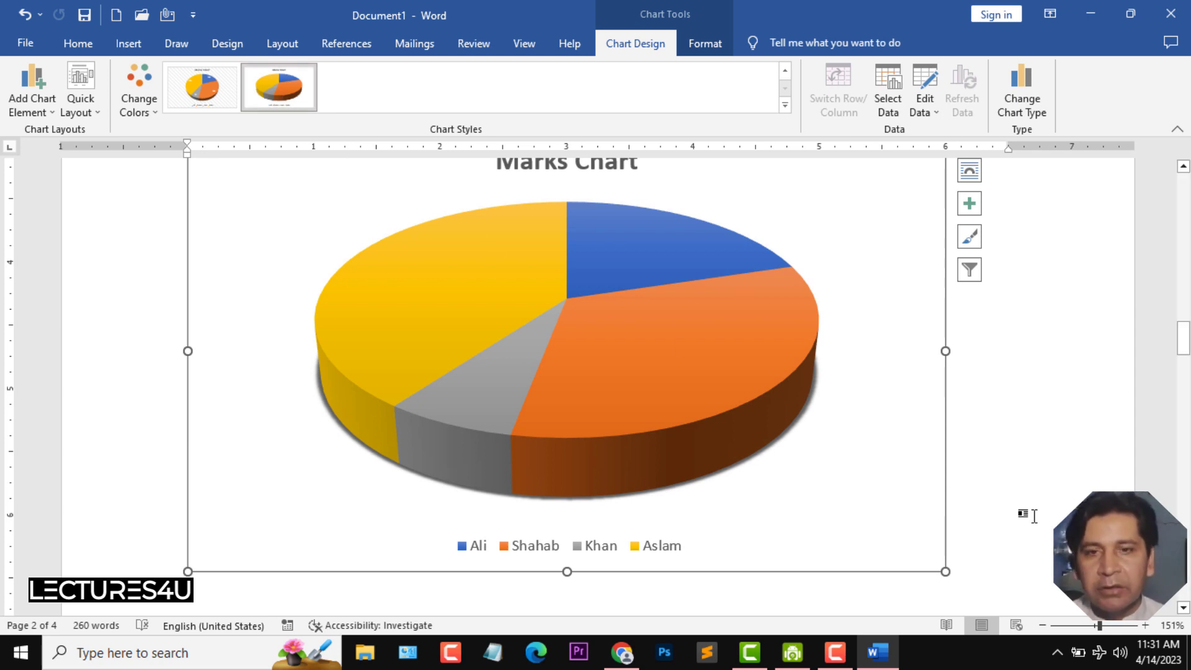
key(F10)
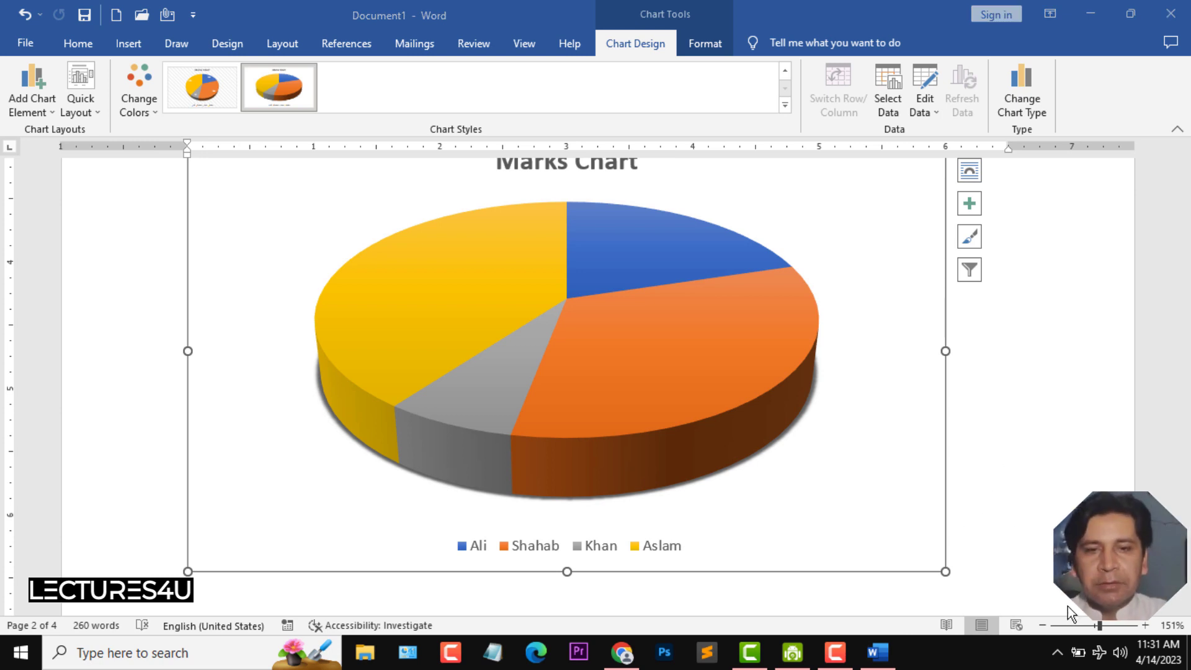
- Open the print settings, set copies to 5 and choose the Hewlett-Packard HP Color LaserJet CP1515n printer
drag(1098, 625, 1062, 627)
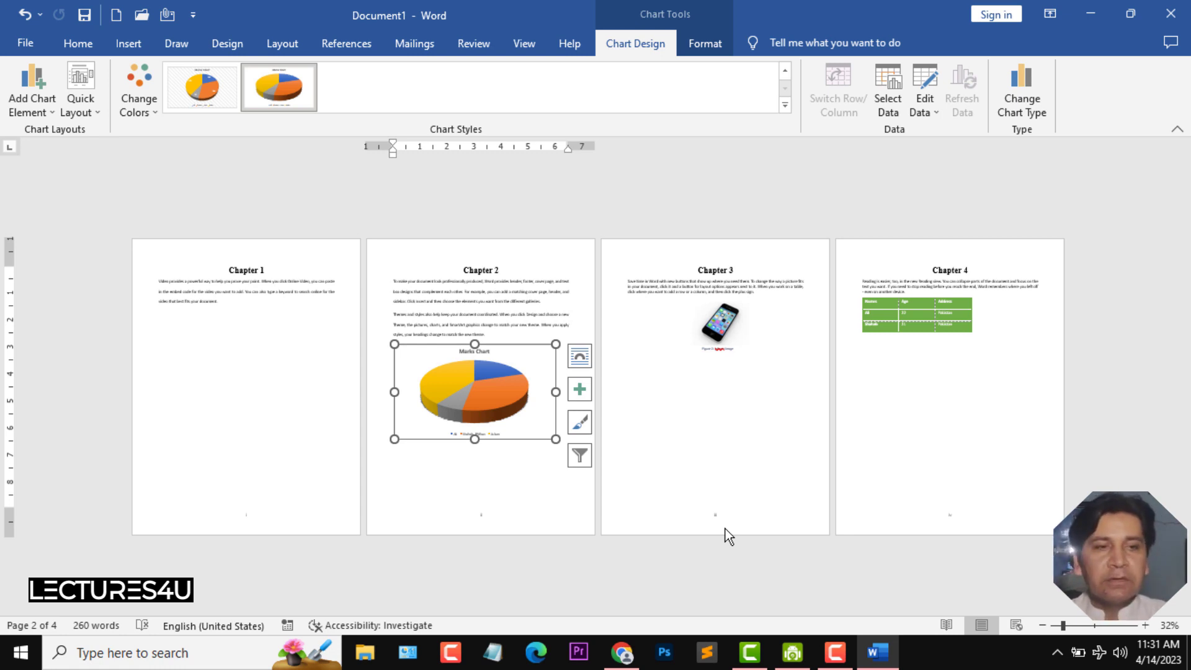
click(27, 43)
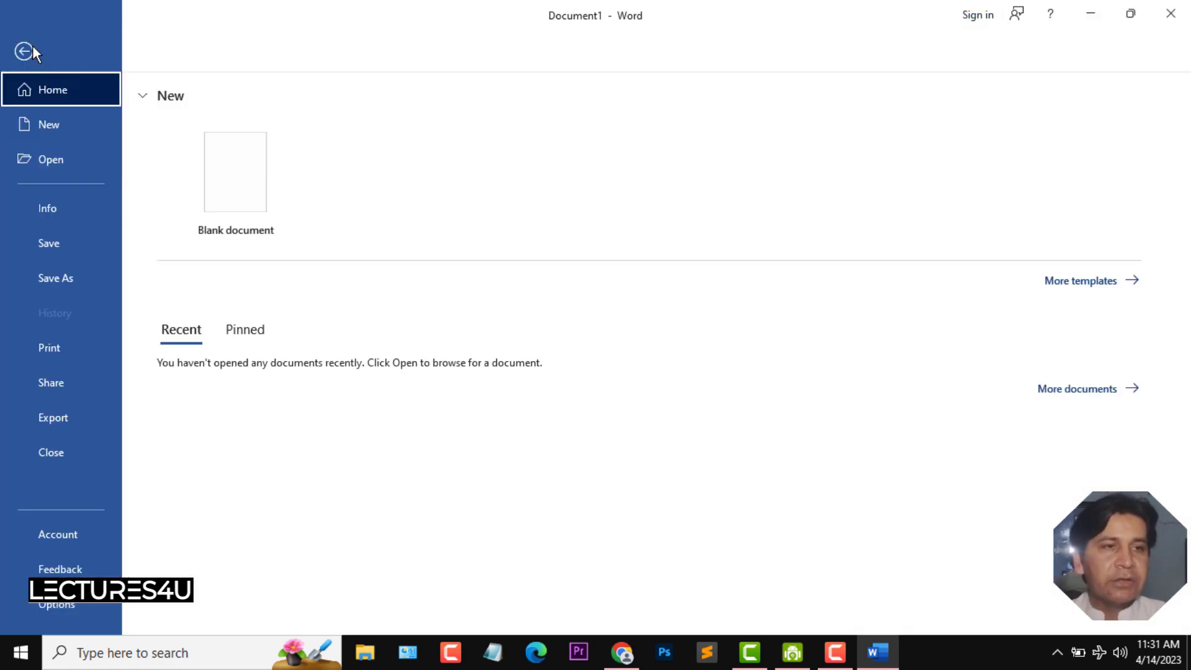
click(54, 350)
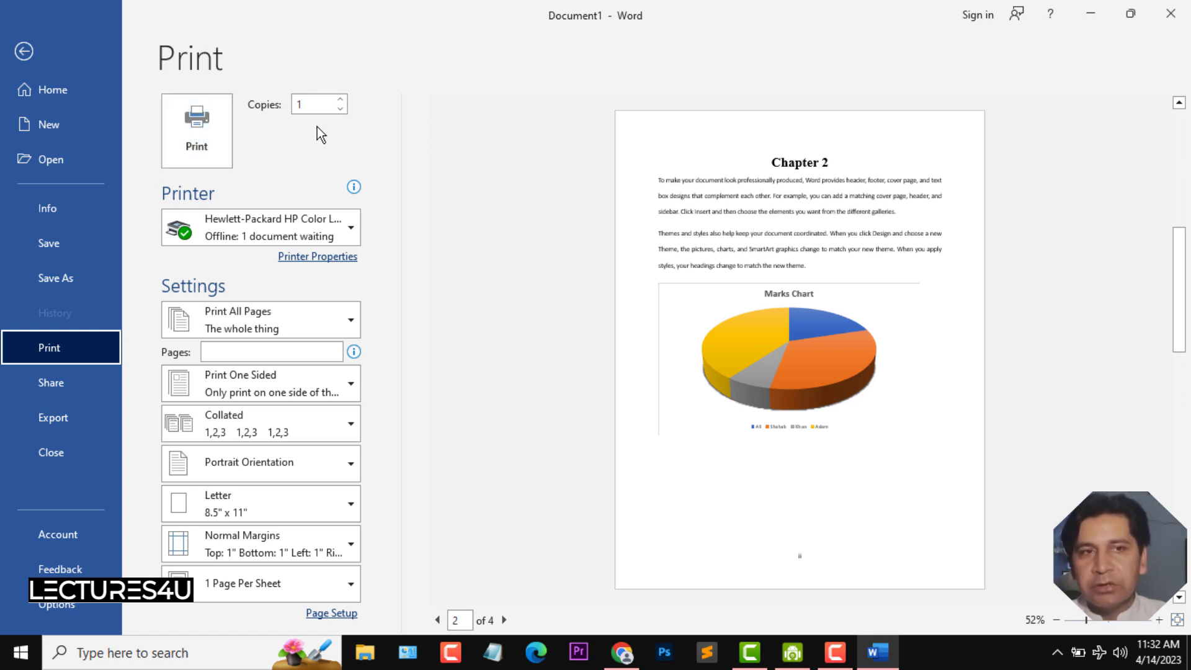
click(339, 101)
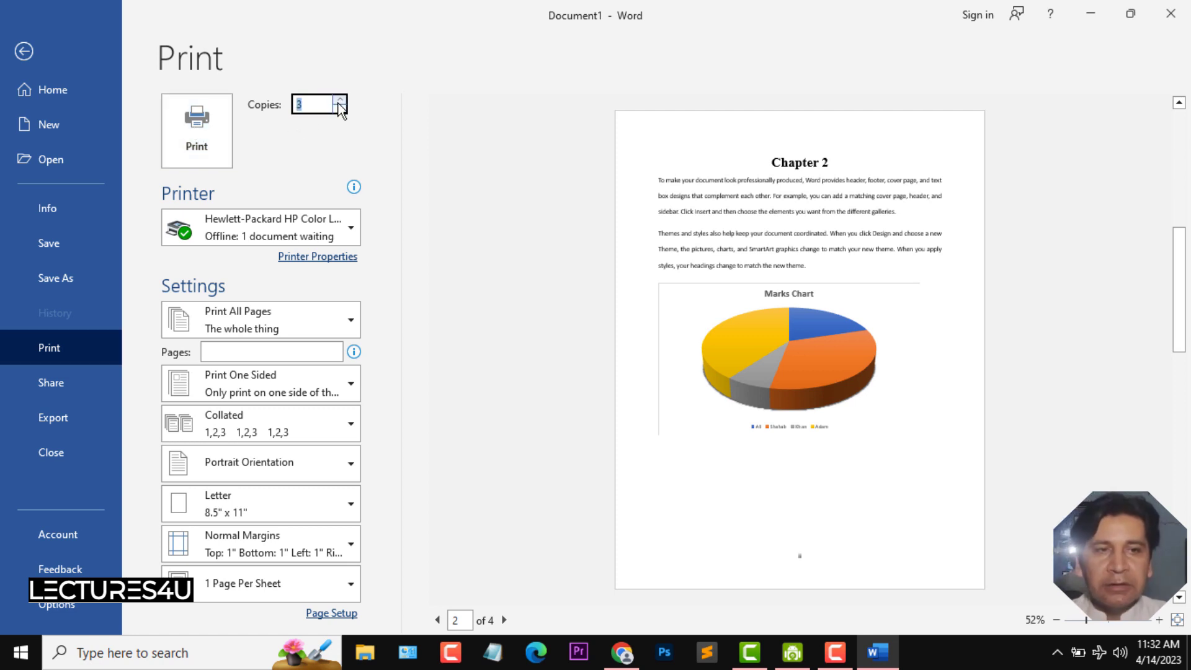
click(340, 101)
click(339, 100)
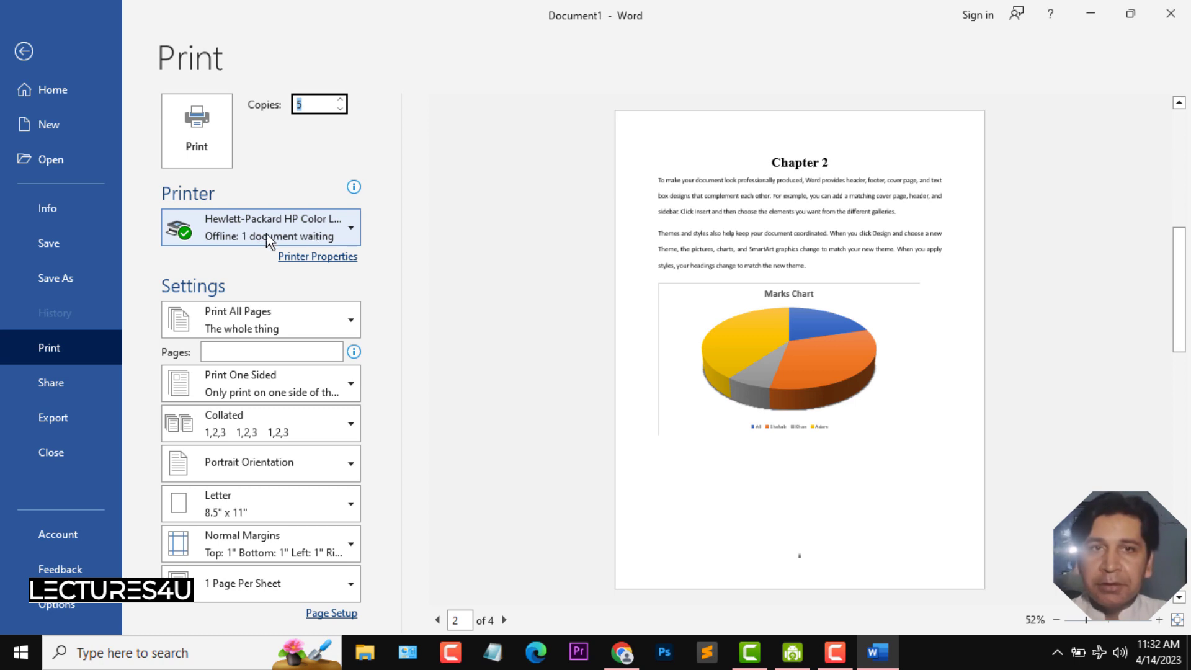
click(347, 227)
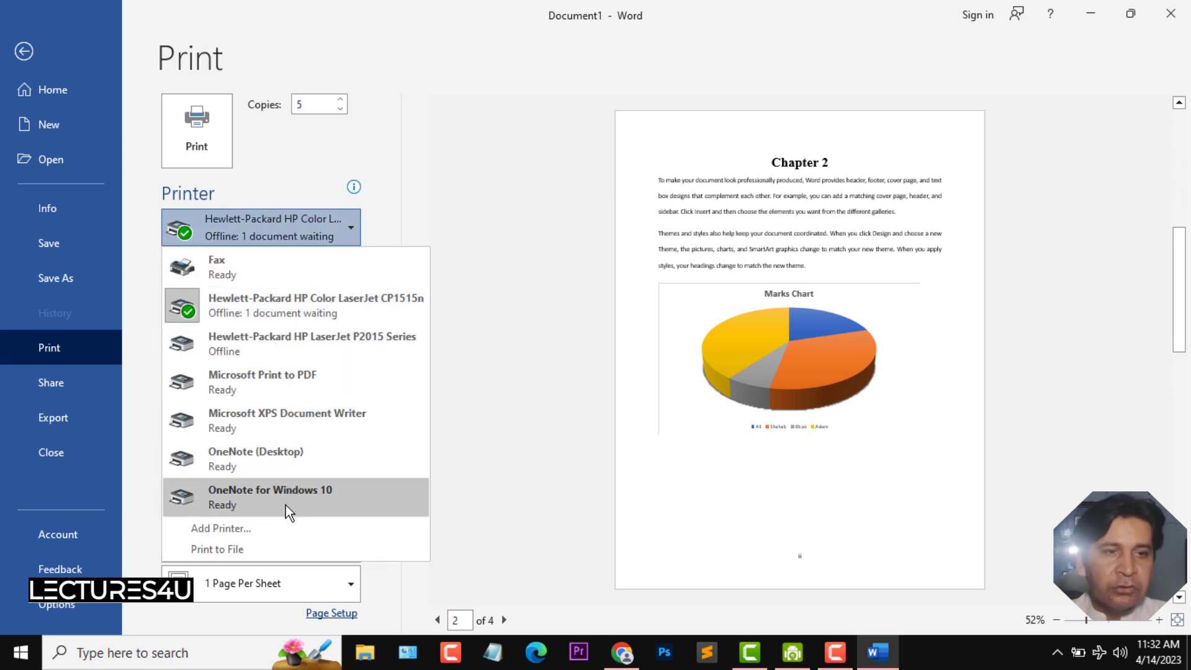
click(288, 318)
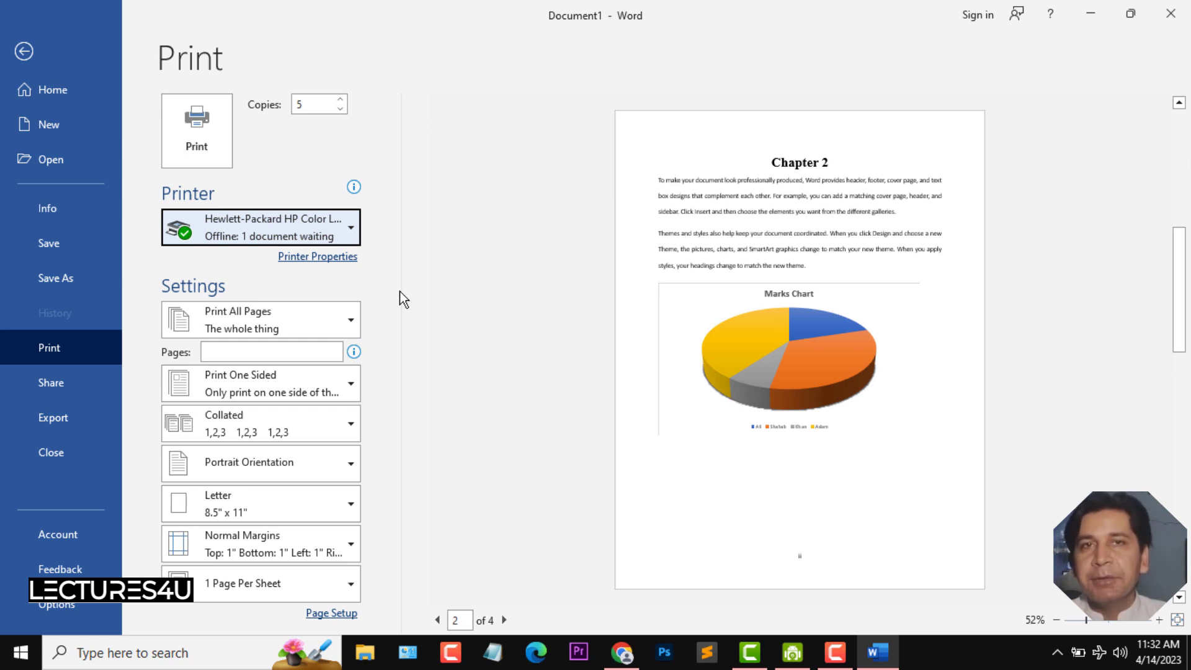
- Page through all four pages of the print preview
click(437, 620)
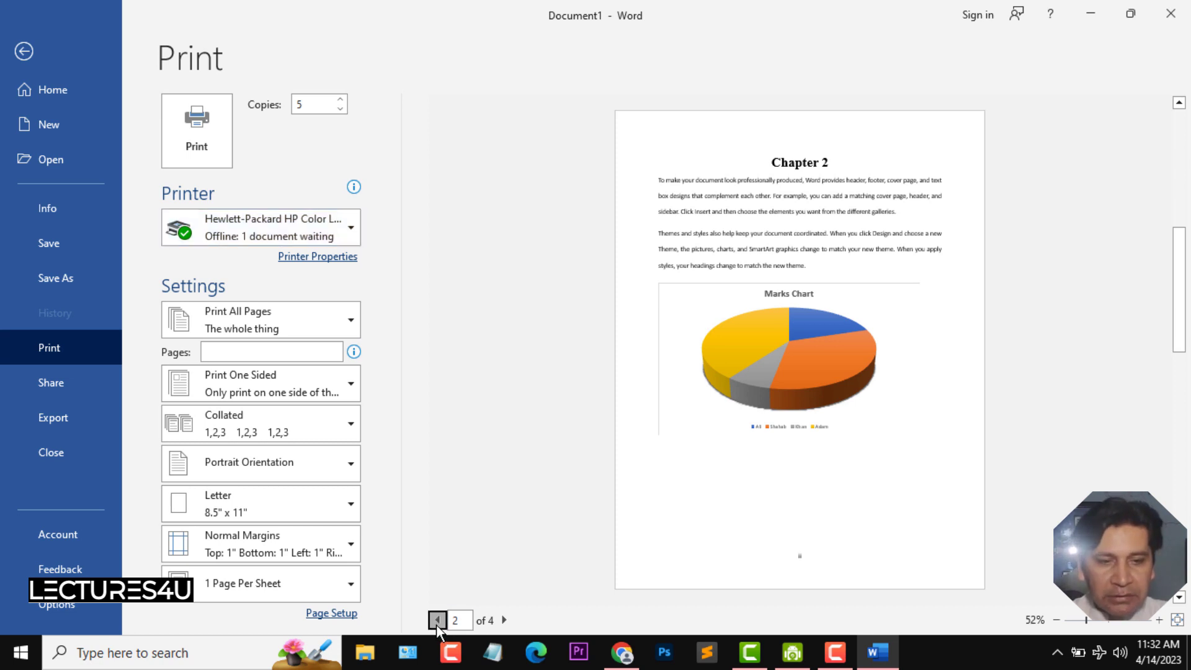
click(505, 620)
click(504, 620)
click(504, 620)
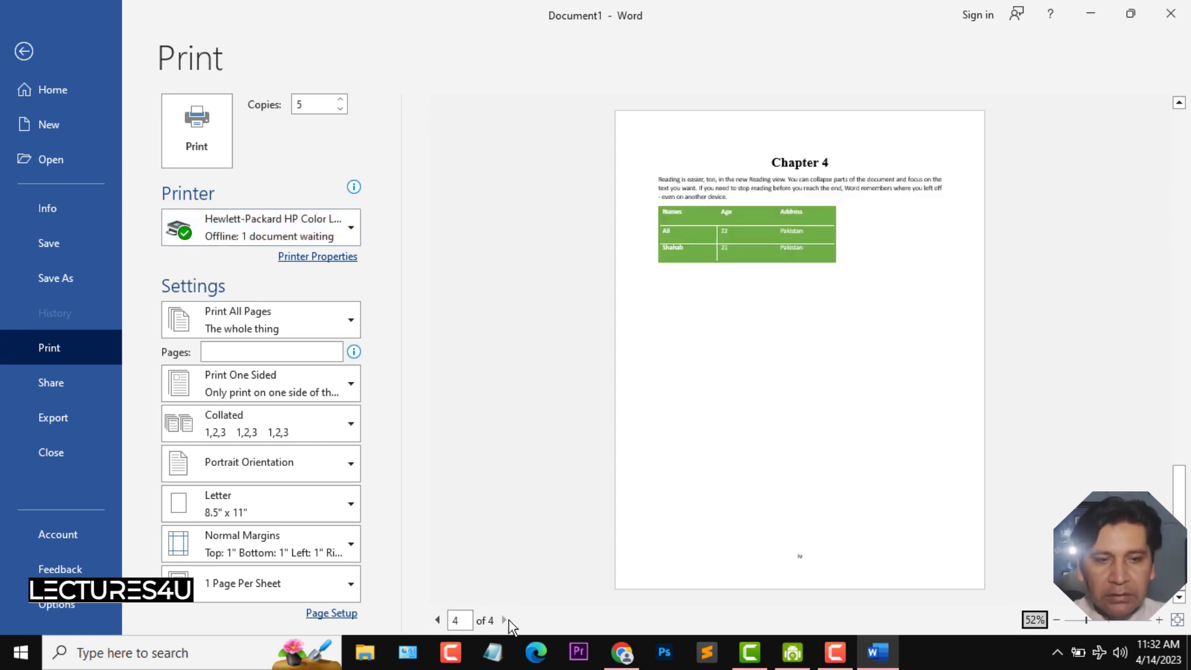
click(437, 620)
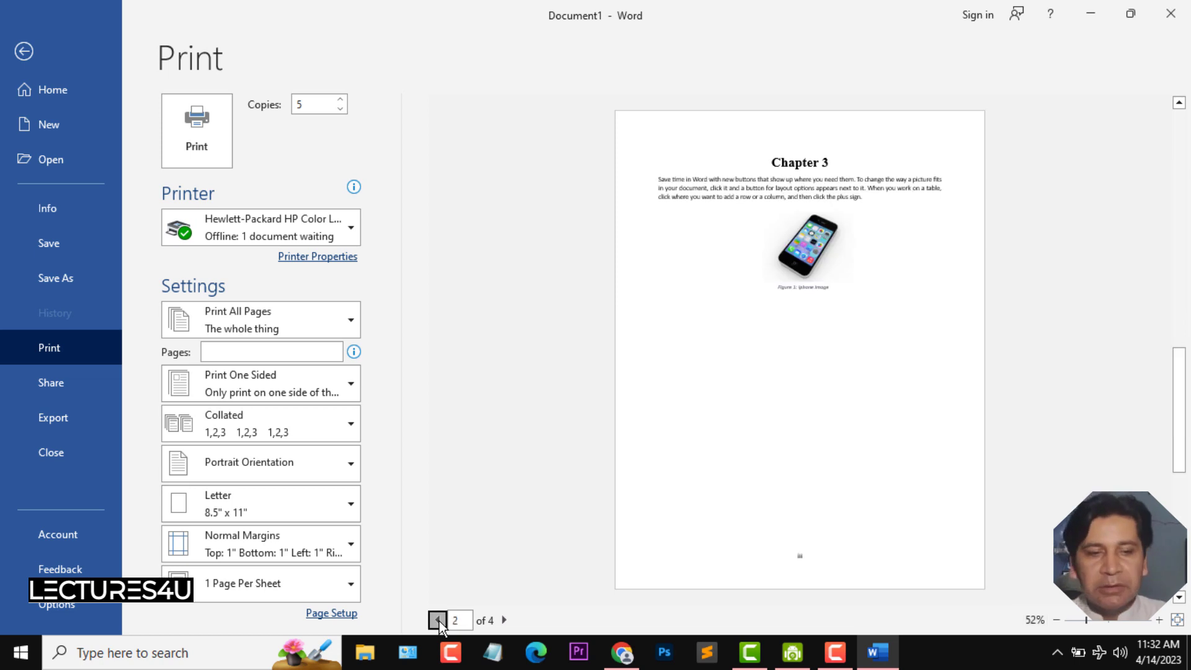
click(438, 620)
click(438, 620)
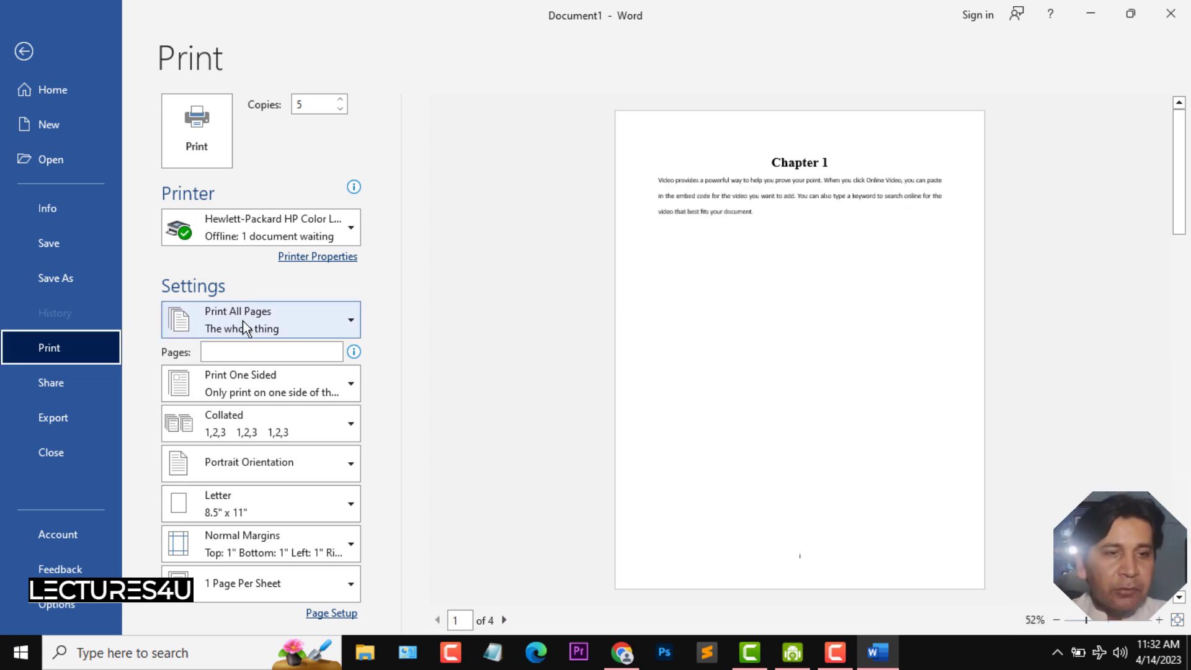
- Return to the document and select the Chapter 1 heading and its paragraph
click(350, 321)
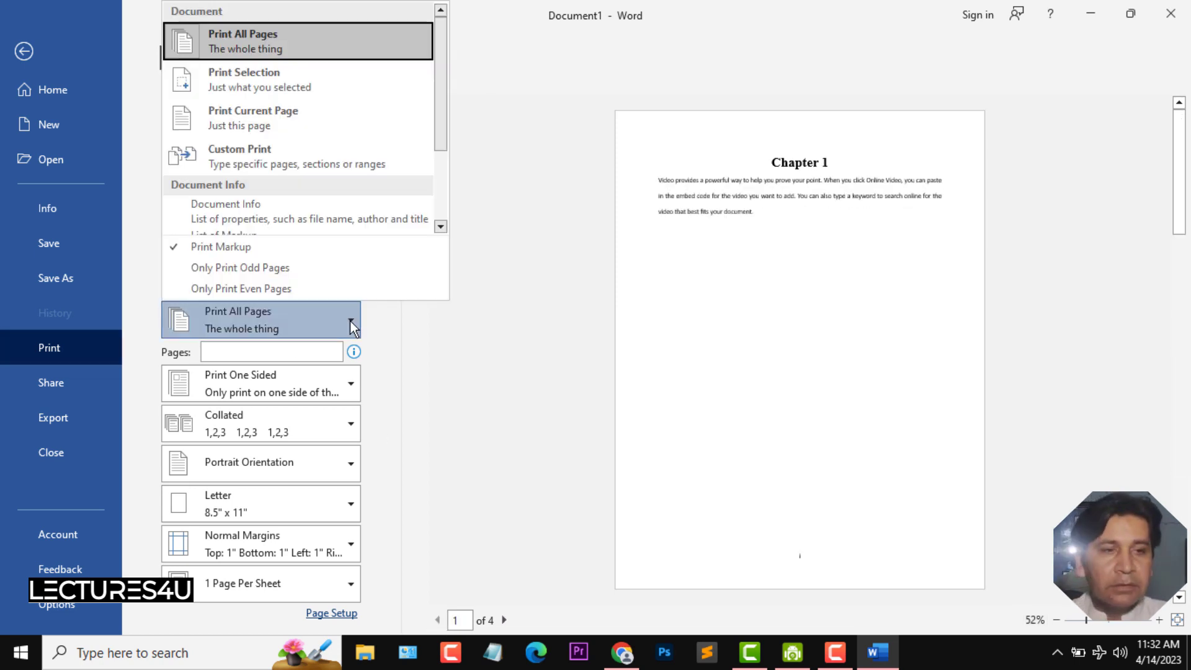
click(506, 189)
click(24, 53)
click(542, 507)
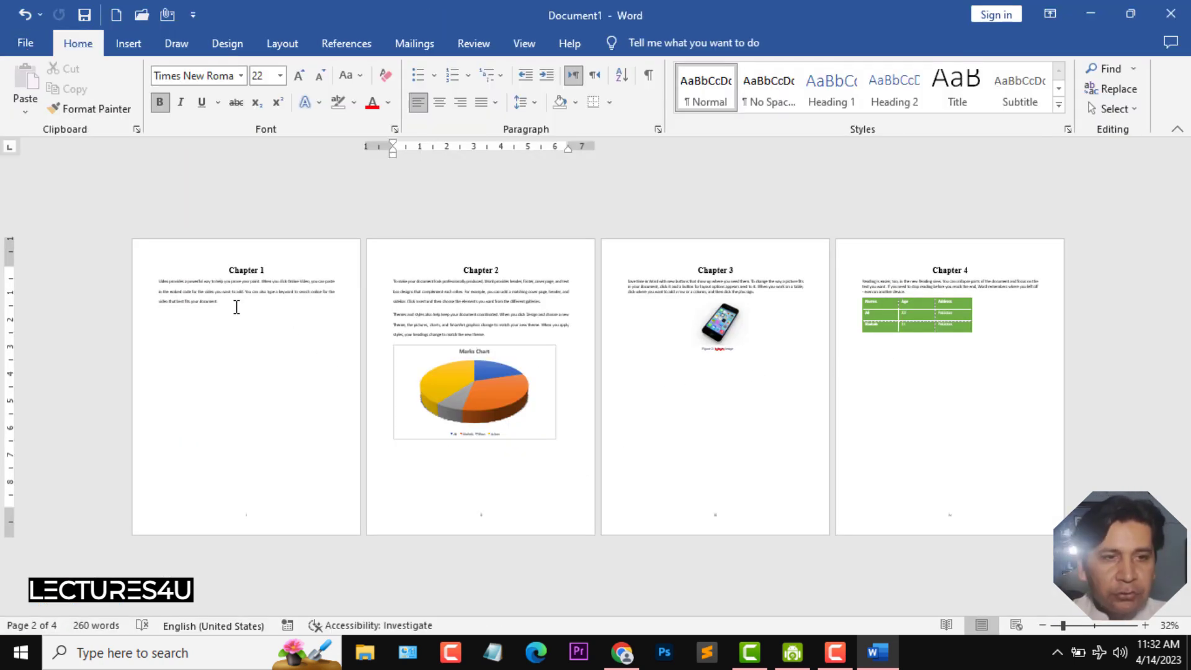
drag(236, 306, 162, 269)
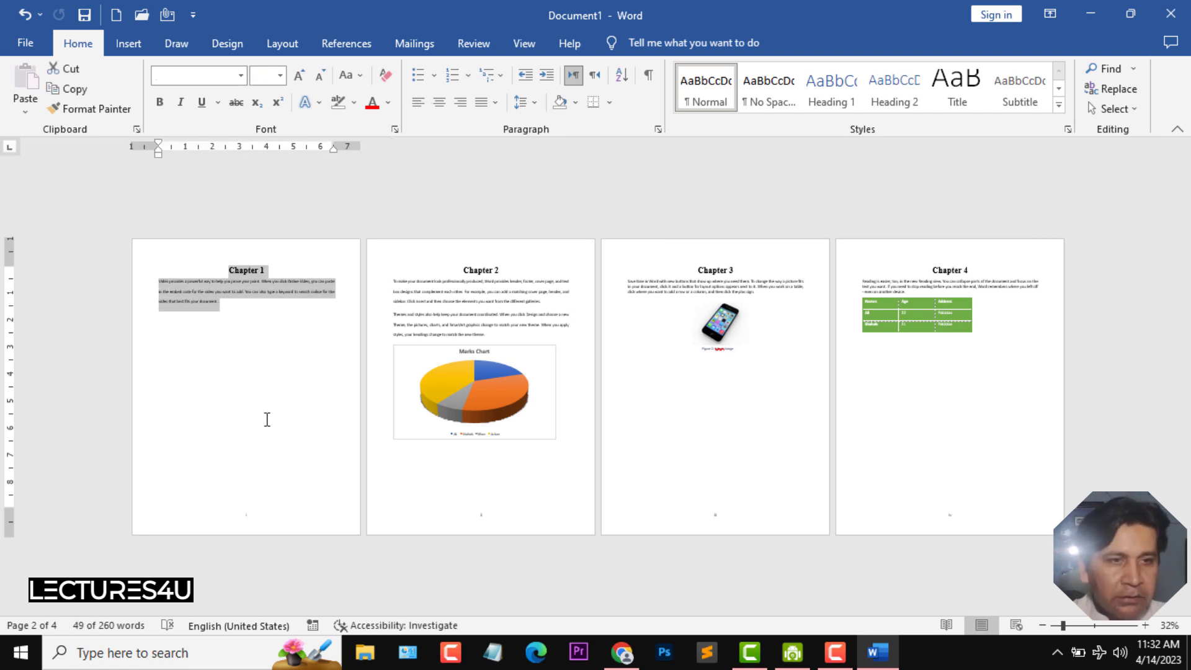
- Reopen the print settings and set the print range to Print Selection
click(21, 43)
click(56, 351)
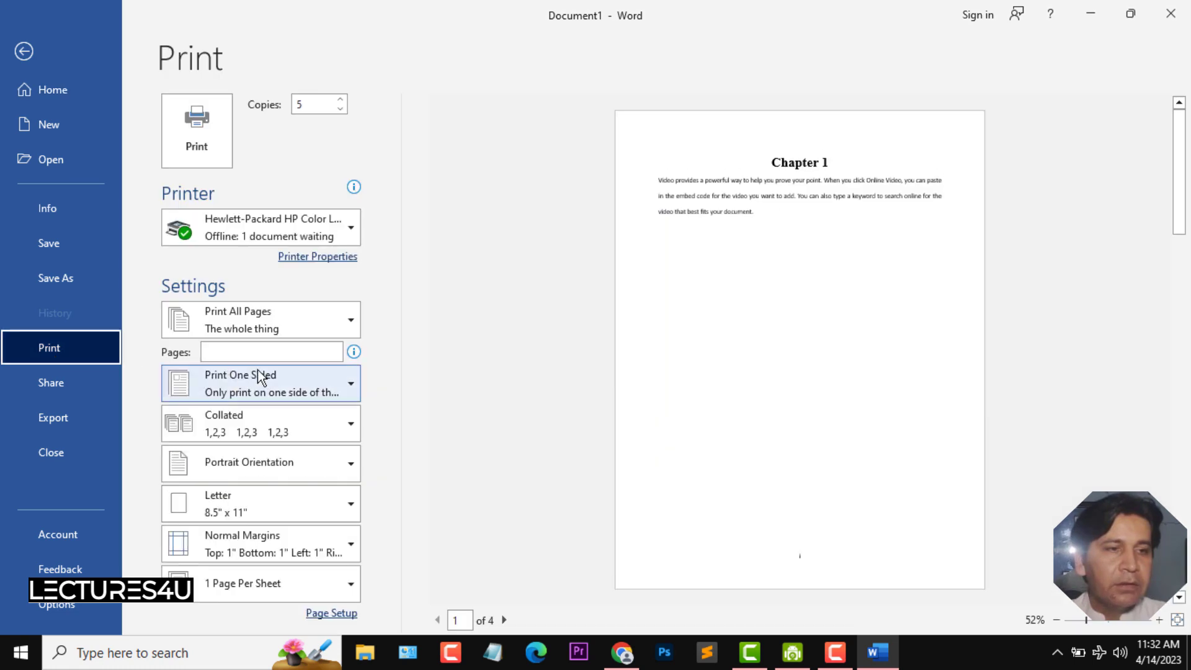
click(348, 322)
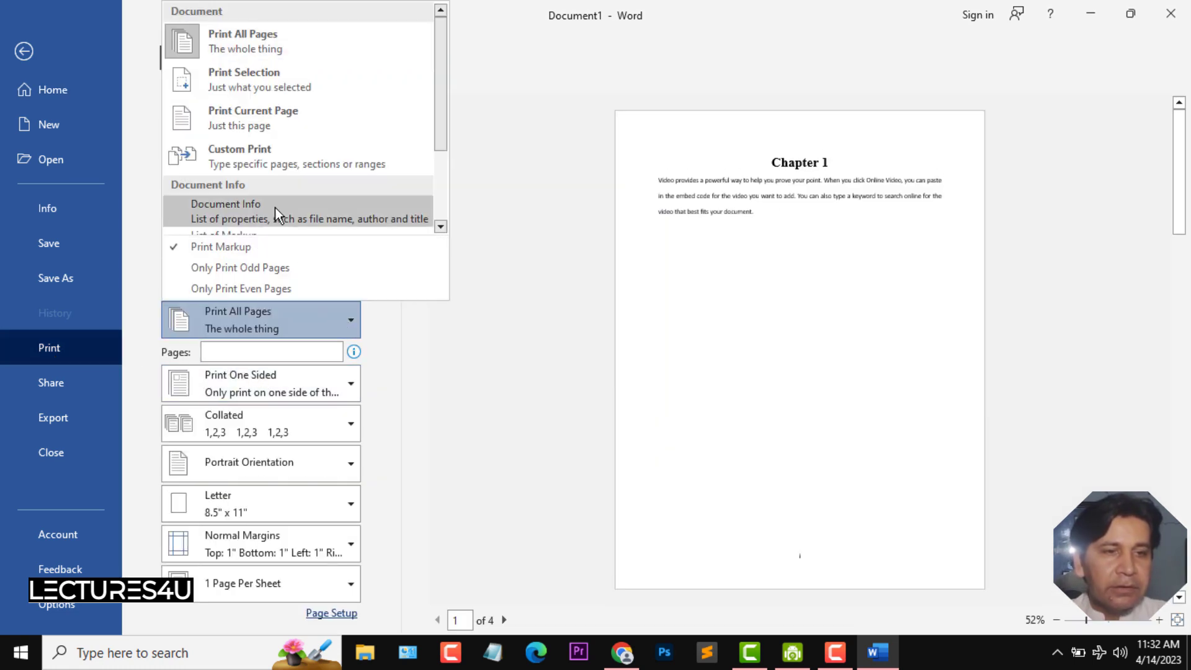
click(255, 75)
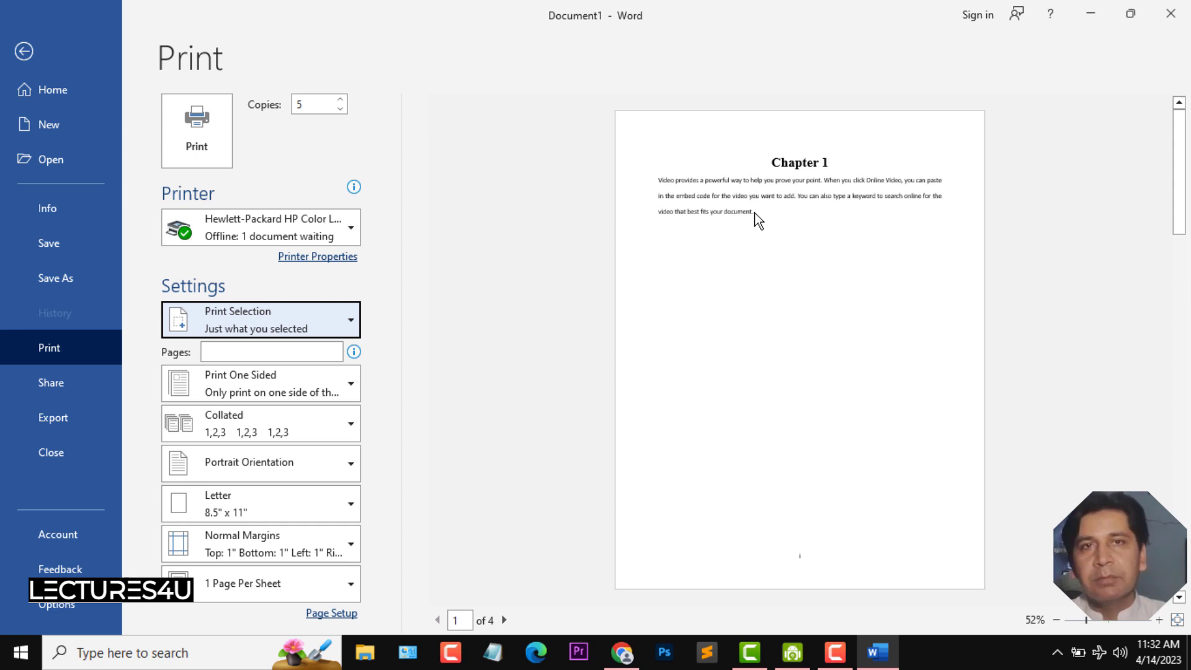
- Change the print range to Print Current Page and return to the document
click(351, 326)
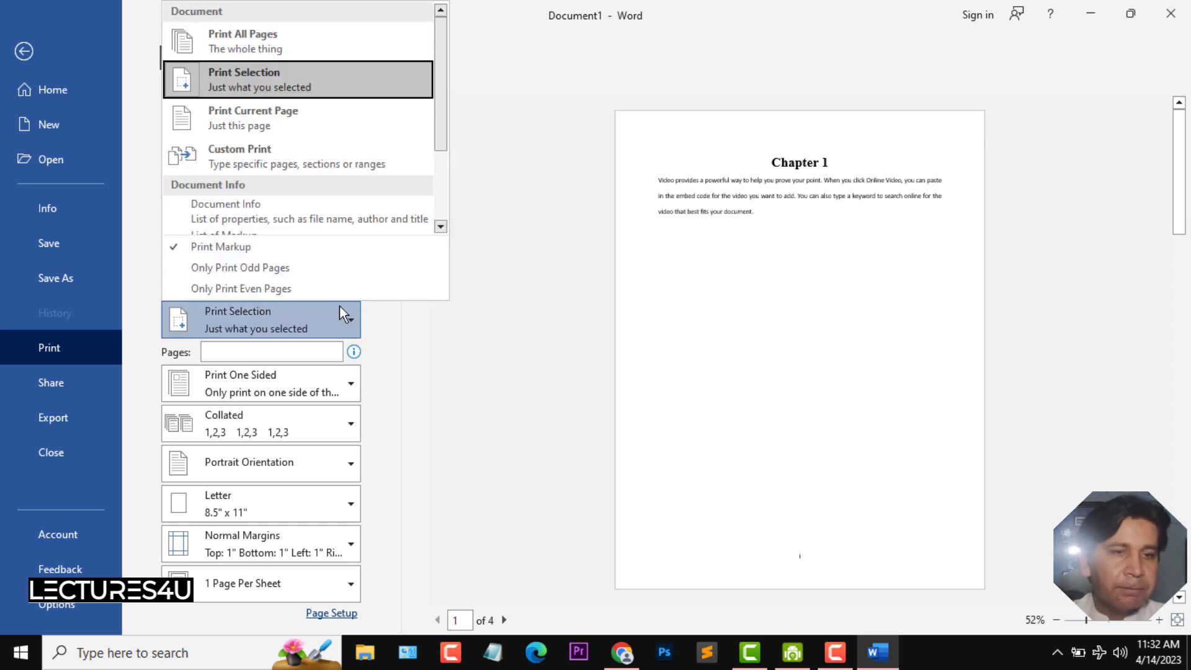
click(307, 114)
click(25, 51)
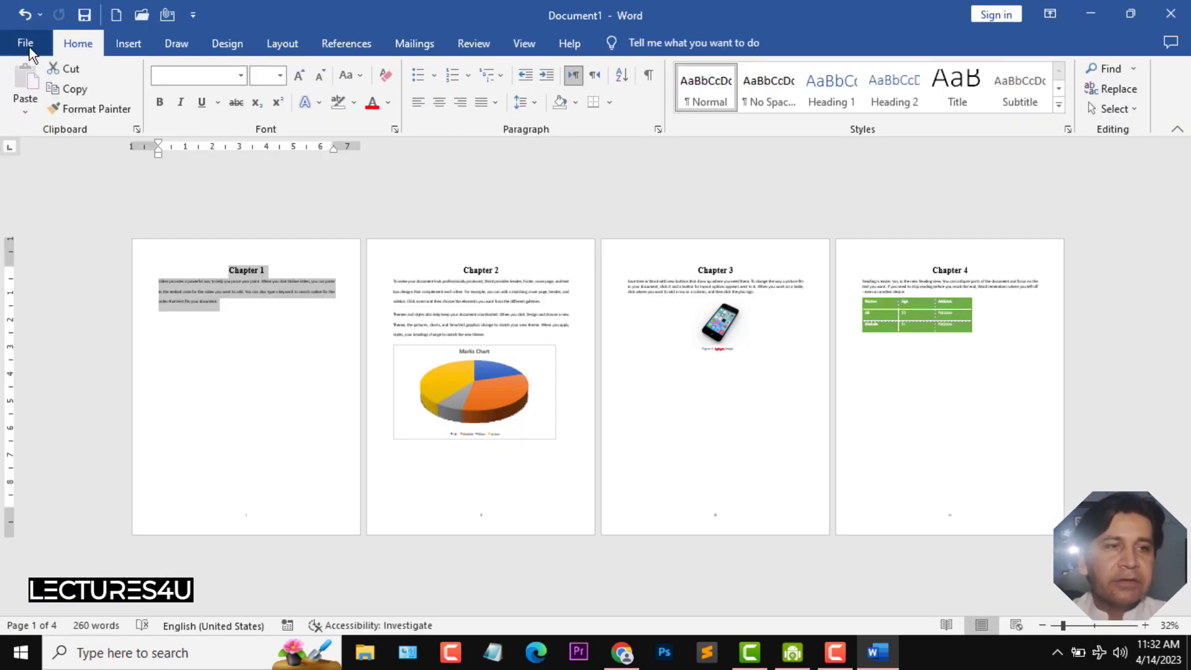
- Reopen the print settings from page 3 and set the print range to Custom Print with pages 2,4
click(694, 411)
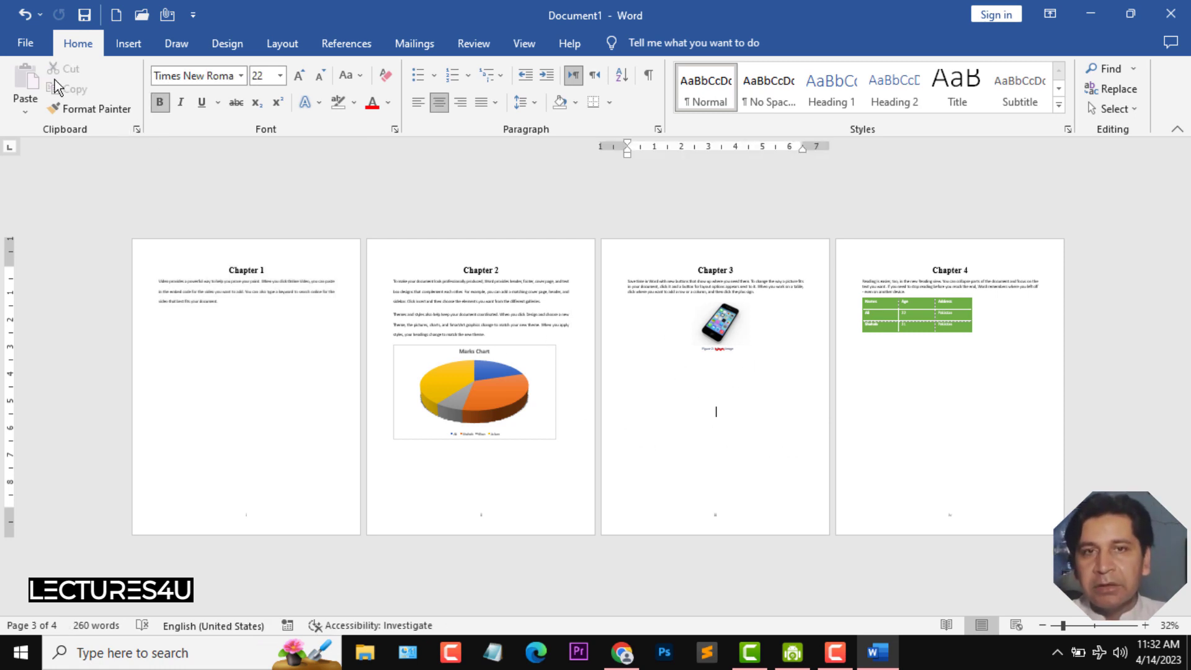
click(25, 42)
click(57, 351)
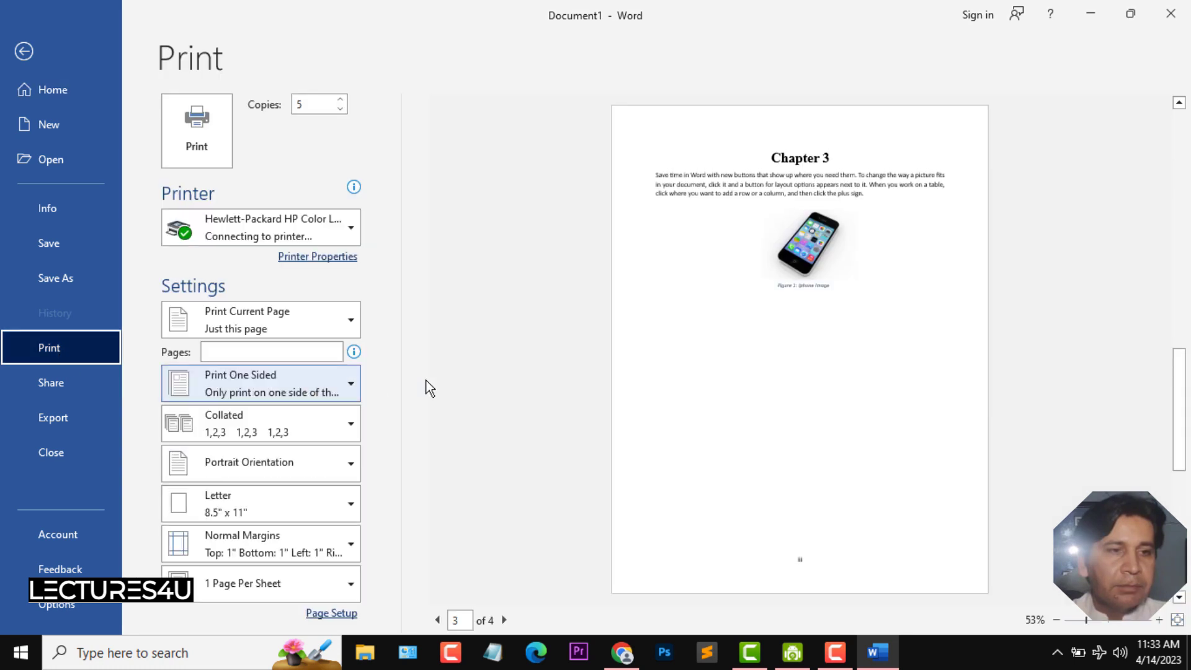
click(349, 329)
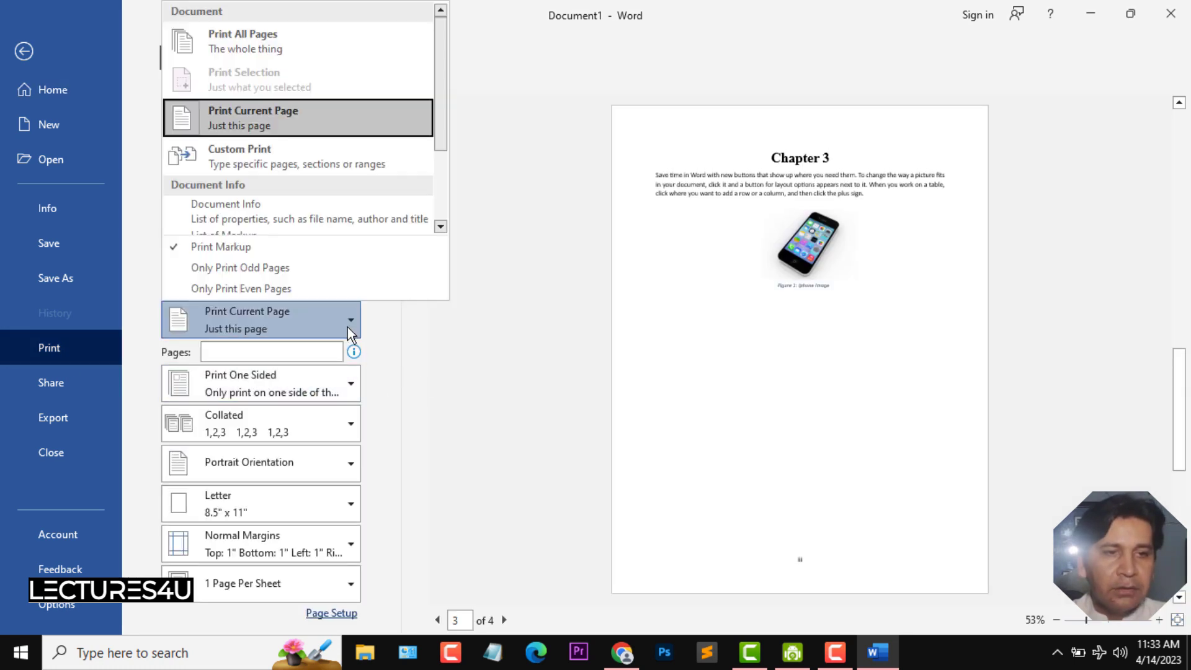
click(284, 122)
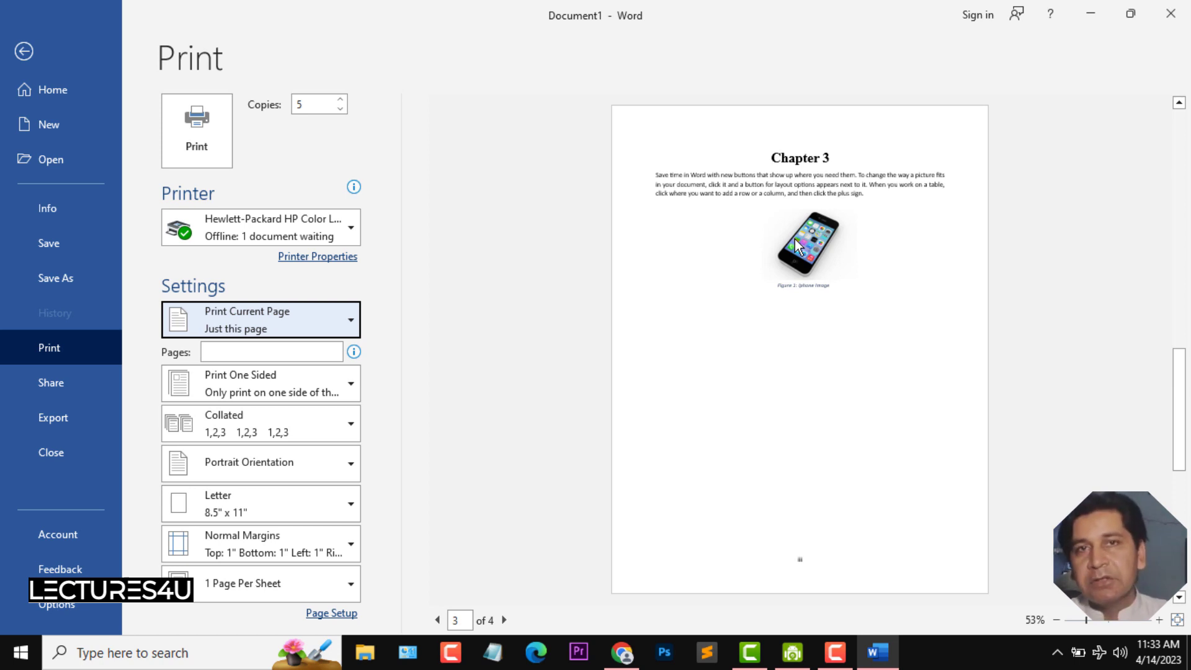
click(352, 322)
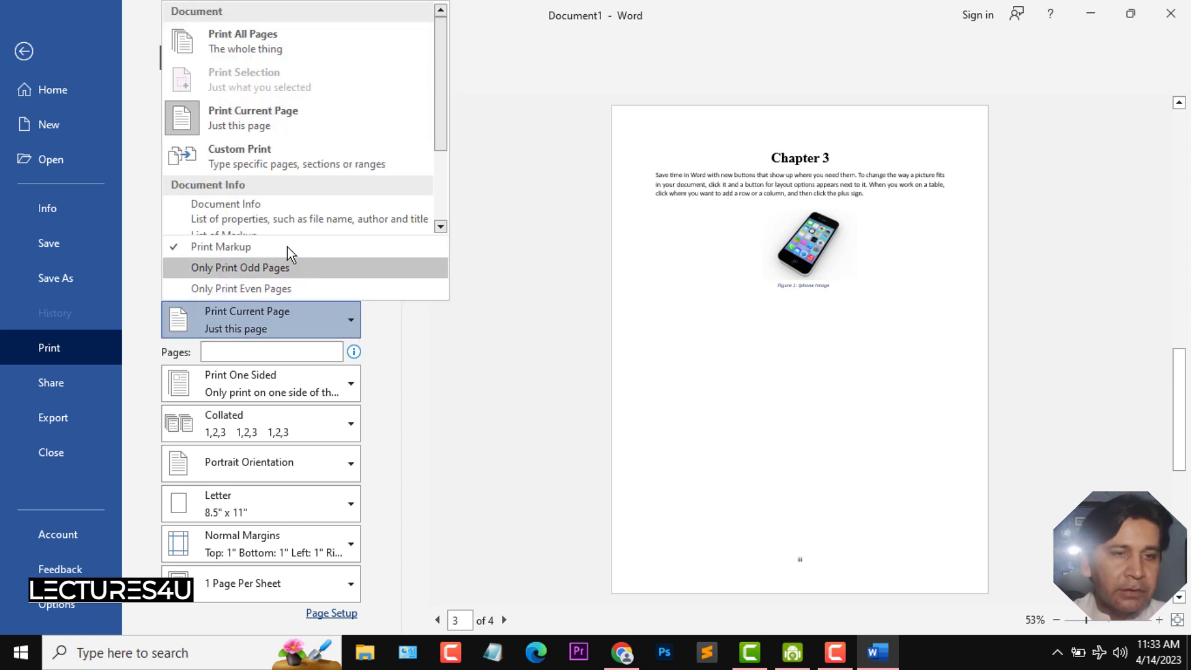
click(257, 161)
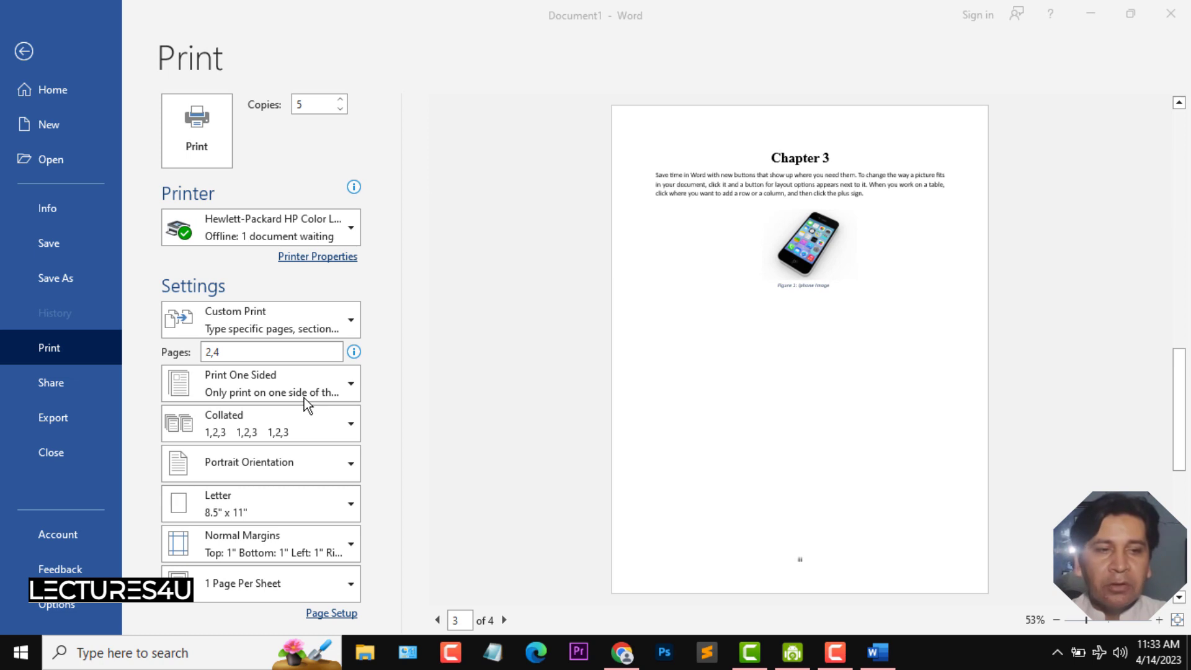
- Return to the document and place the cursor on the Chapter 1 page
click(23, 45)
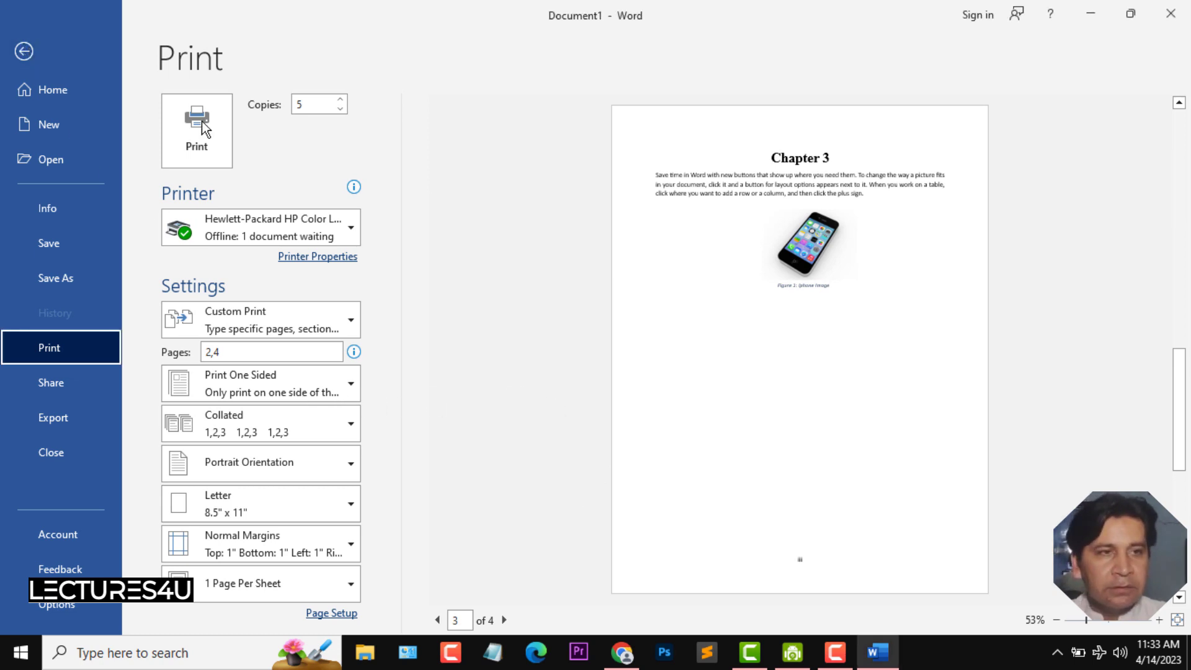
click(23, 51)
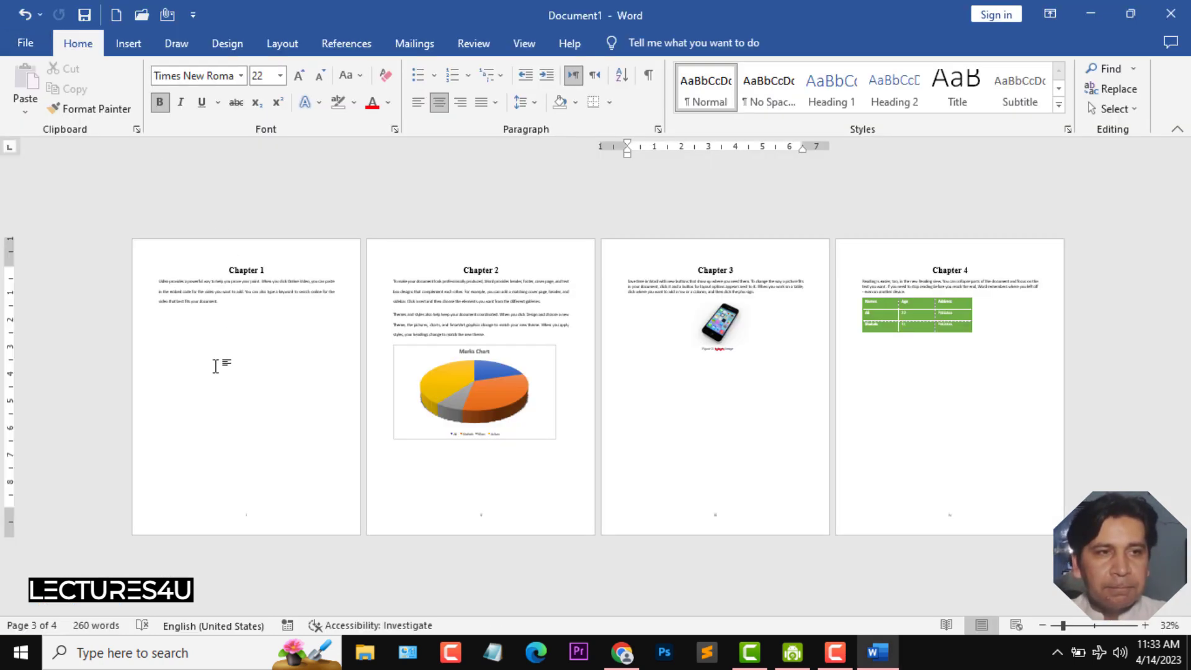
click(220, 364)
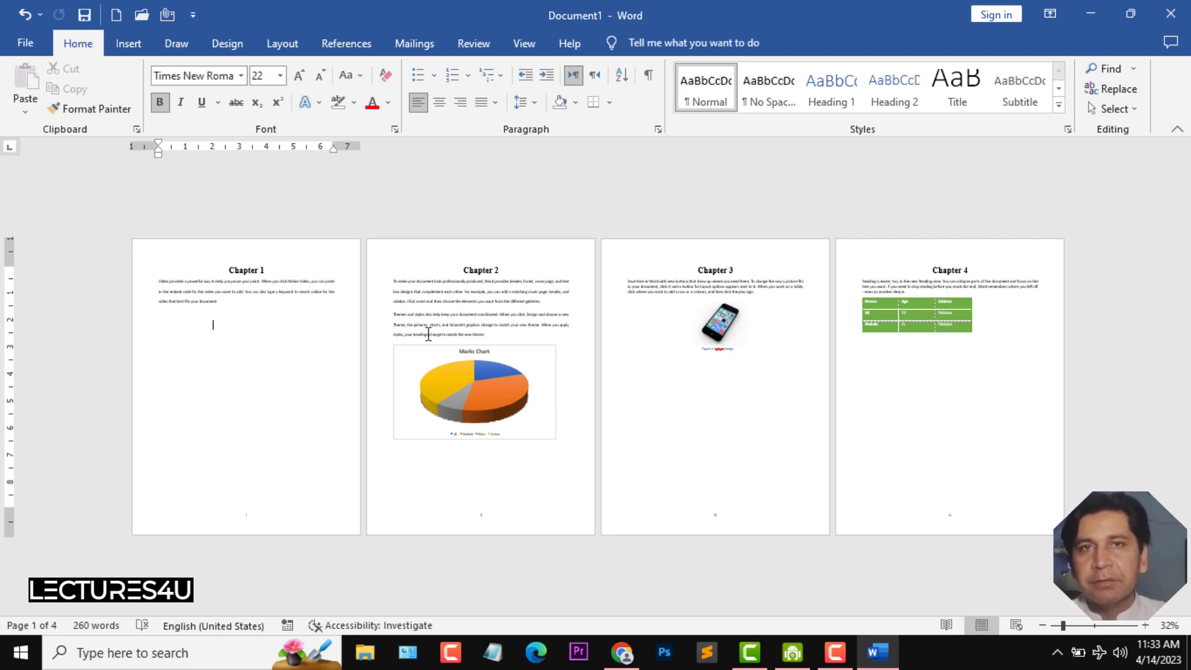
- Reopen the print settings, review the one-sided and two-sided options, and set collation to Uncollated
click(23, 42)
click(83, 343)
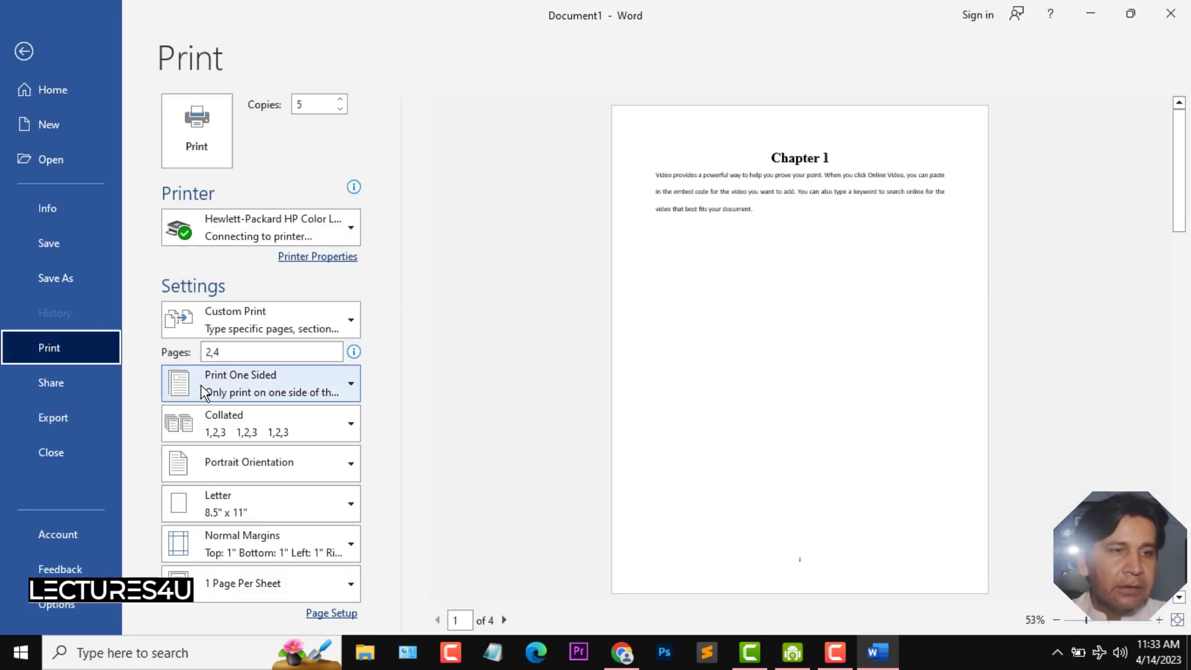
click(339, 391)
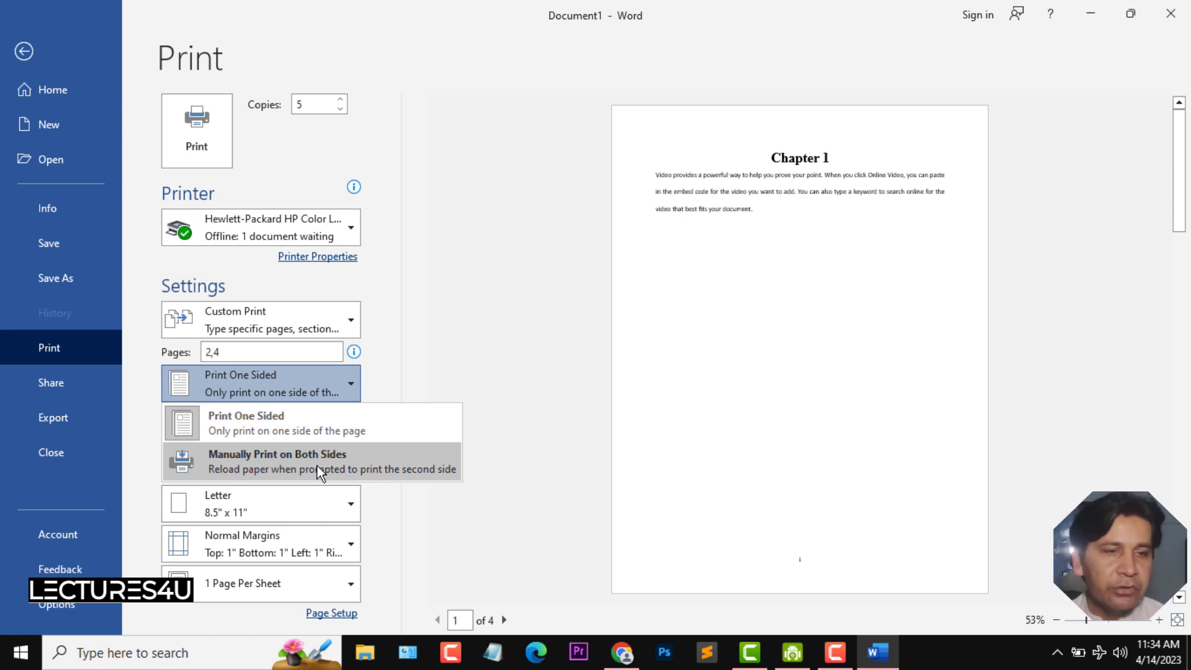
click(425, 387)
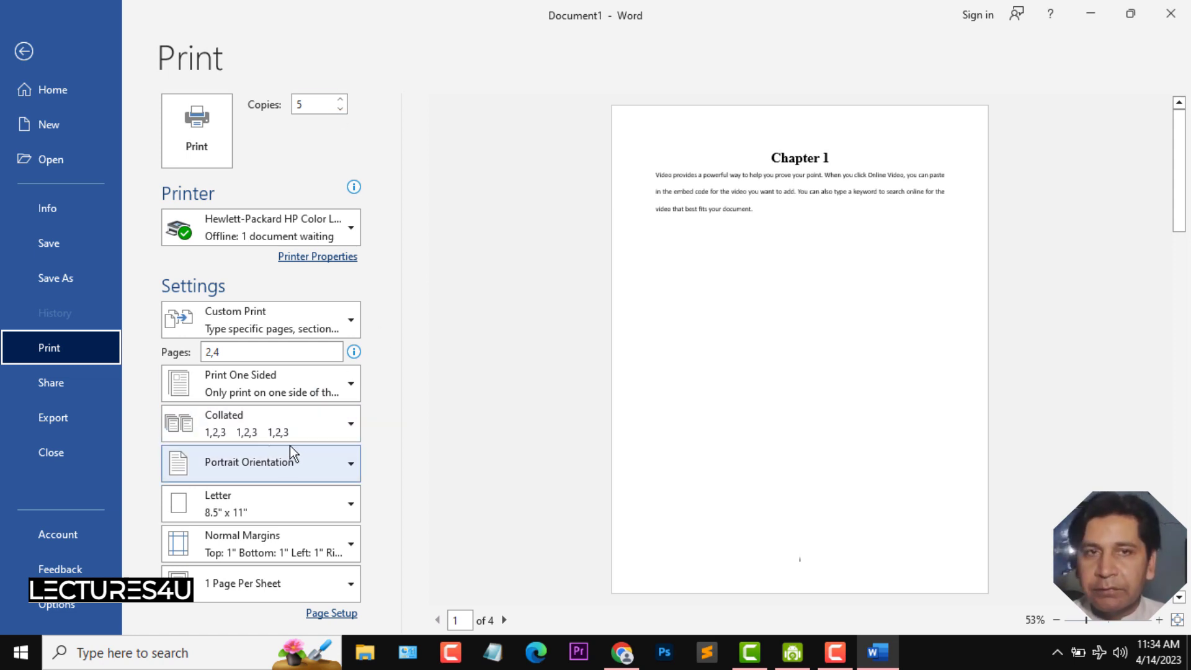
click(311, 434)
click(277, 494)
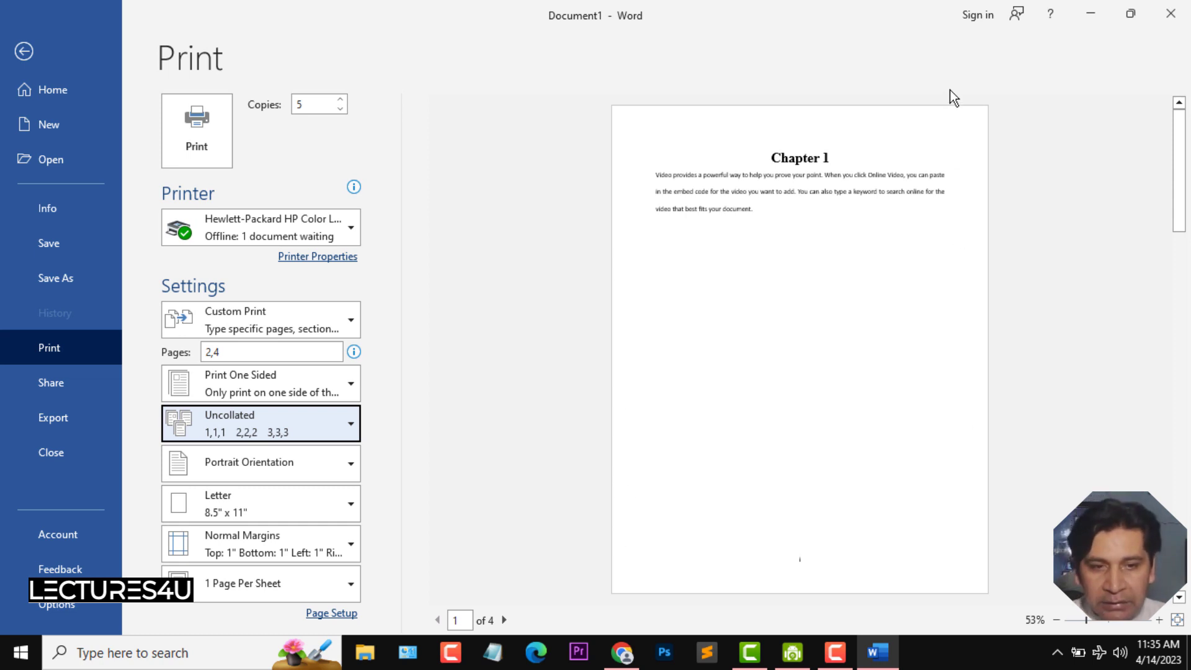
- Switch the print orientation to Landscape and back to Portrait
click(326, 460)
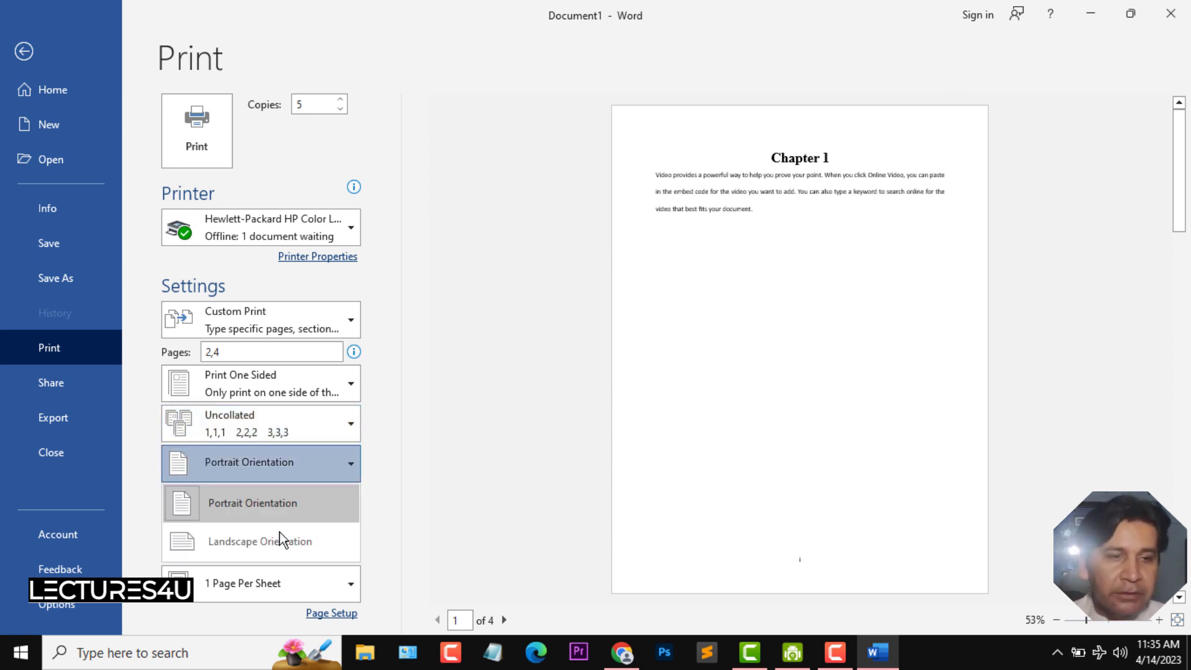
click(275, 539)
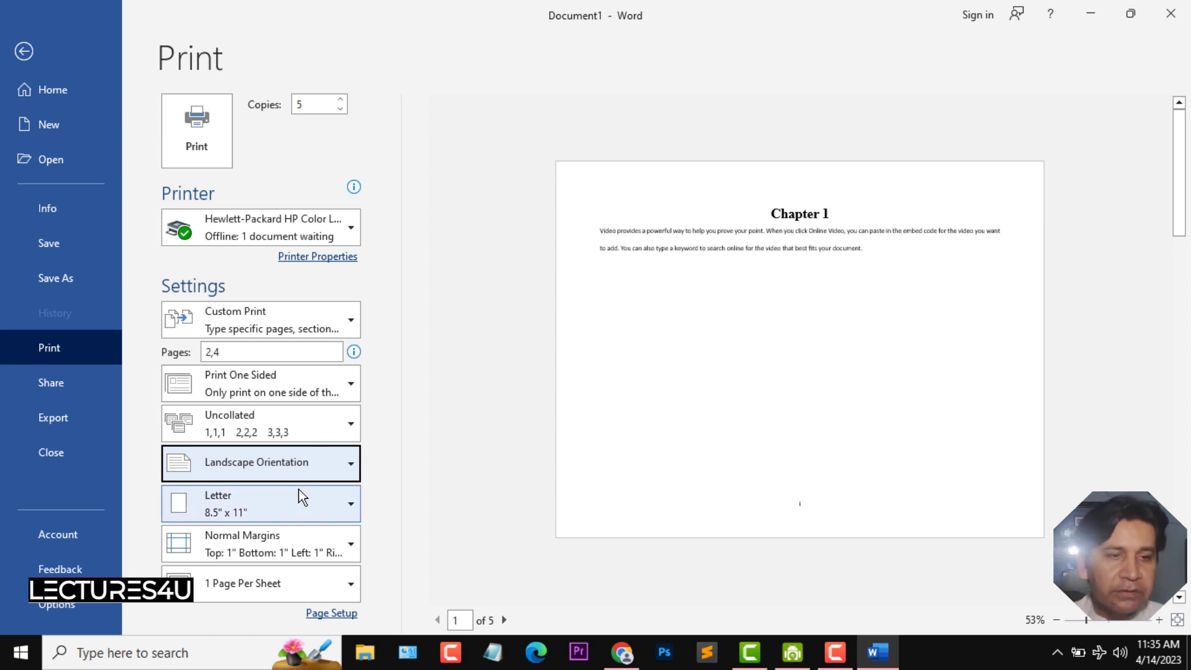
click(324, 466)
click(274, 502)
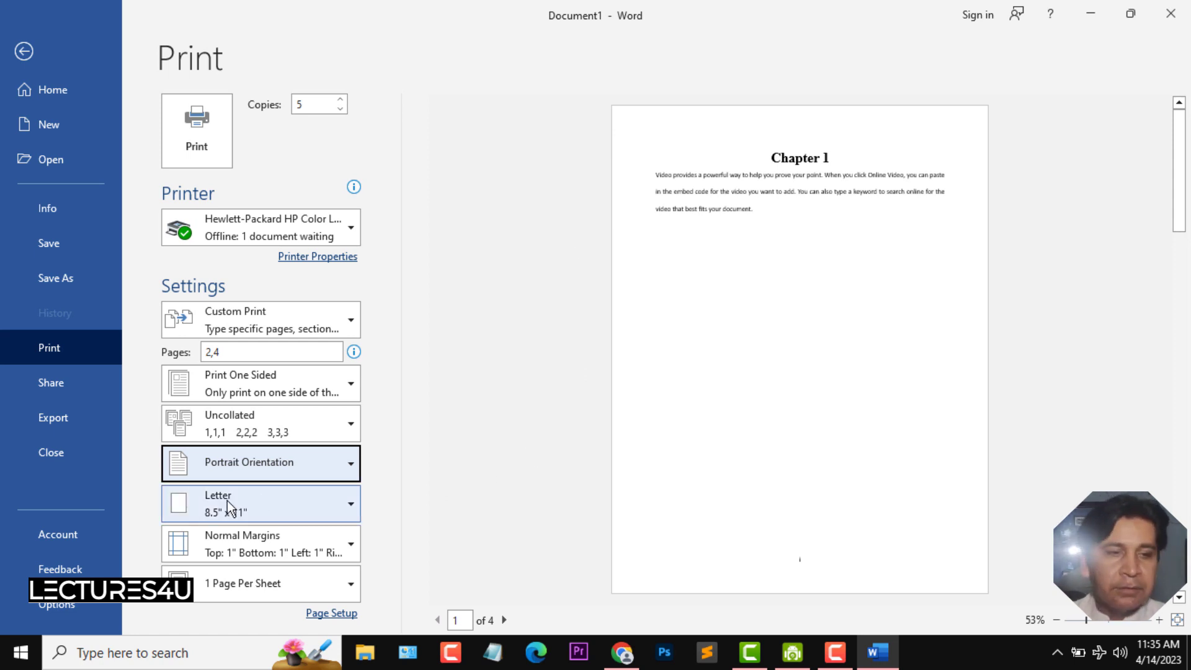
- Try Legal and Executive paper sizes, then set the paper size to A4
click(347, 504)
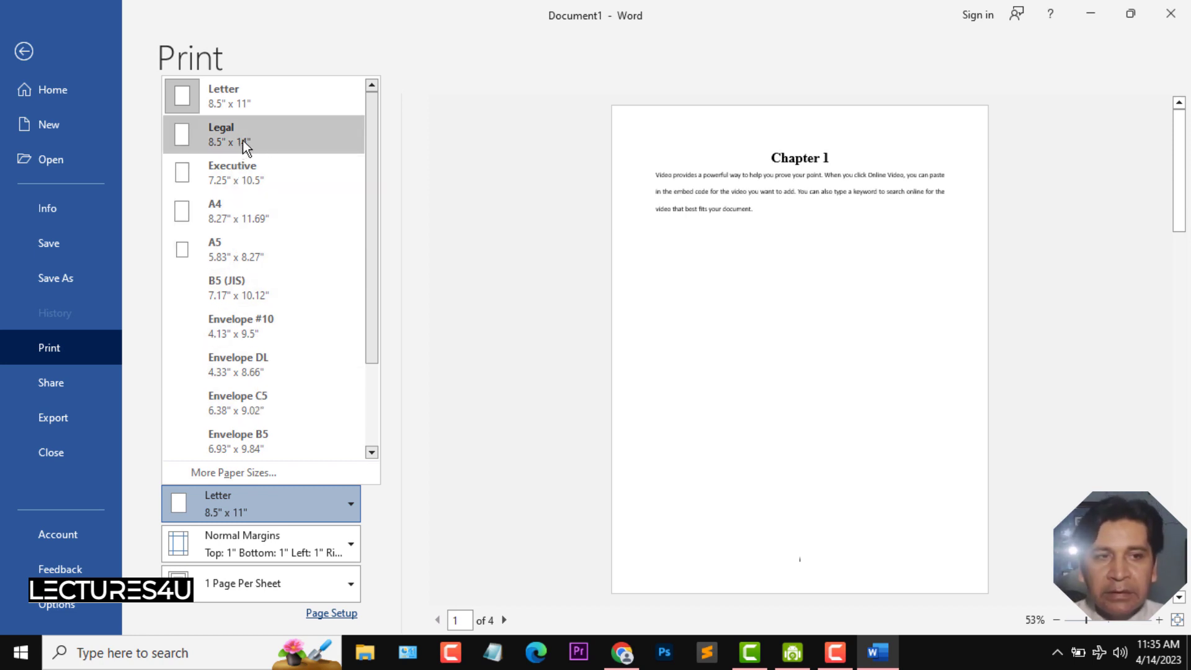
click(295, 141)
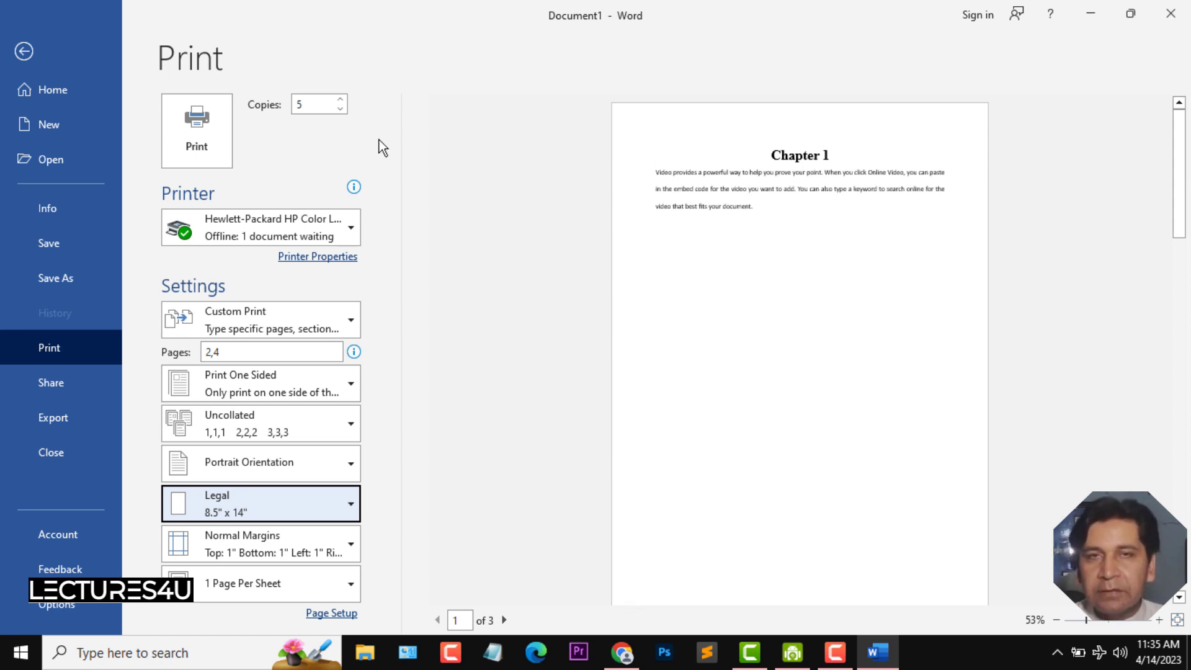
click(308, 503)
click(266, 180)
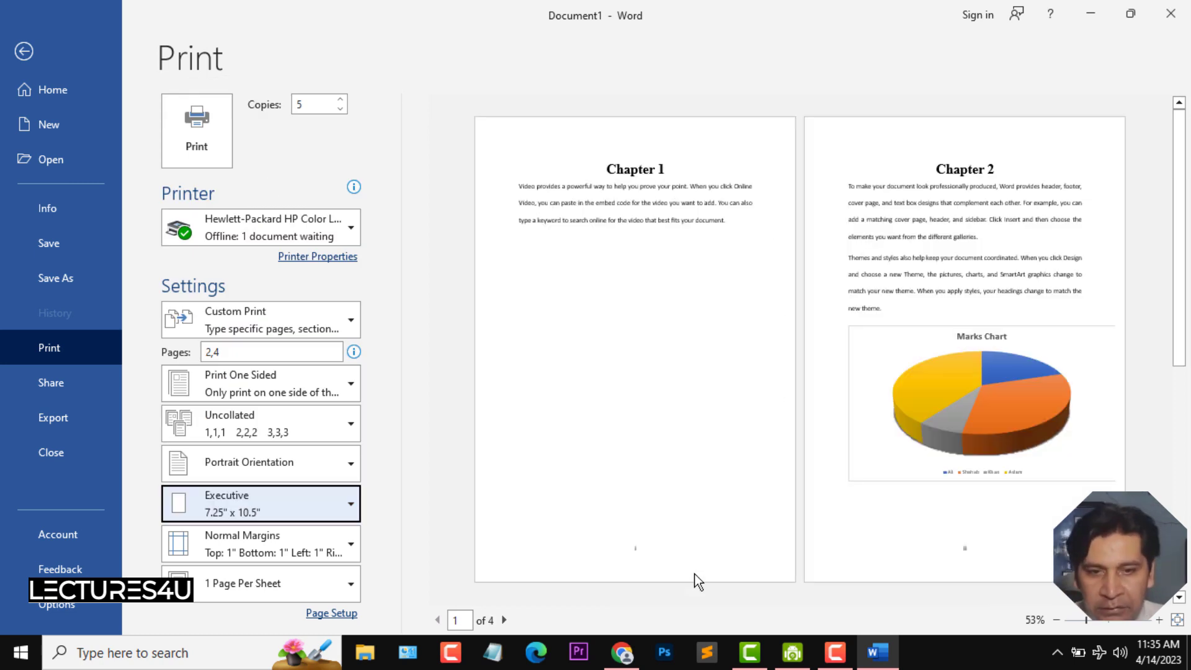
click(271, 507)
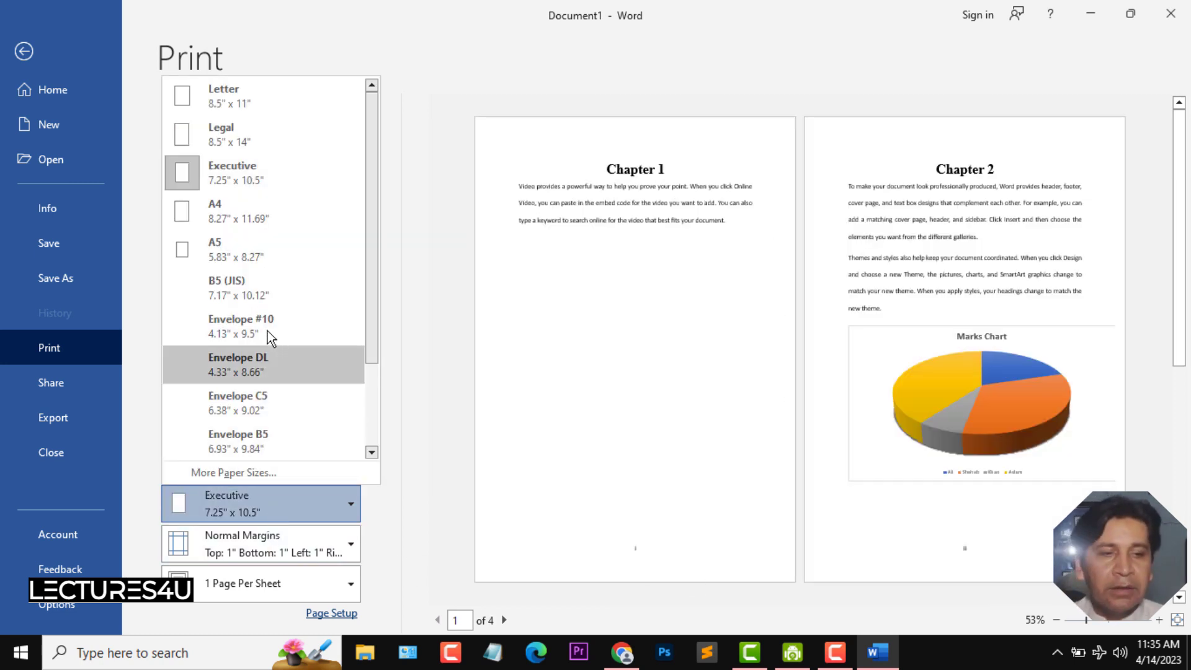
click(267, 219)
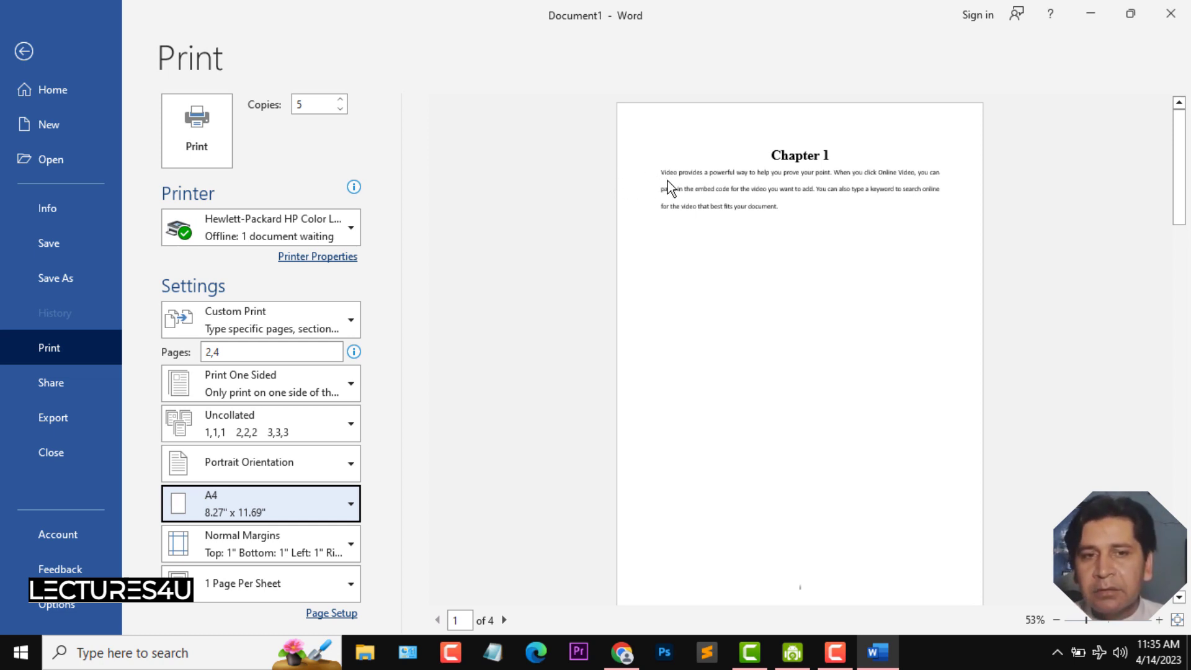
- Try Narrow, Wide and Moderate margins before returning the margins to Normal
click(329, 548)
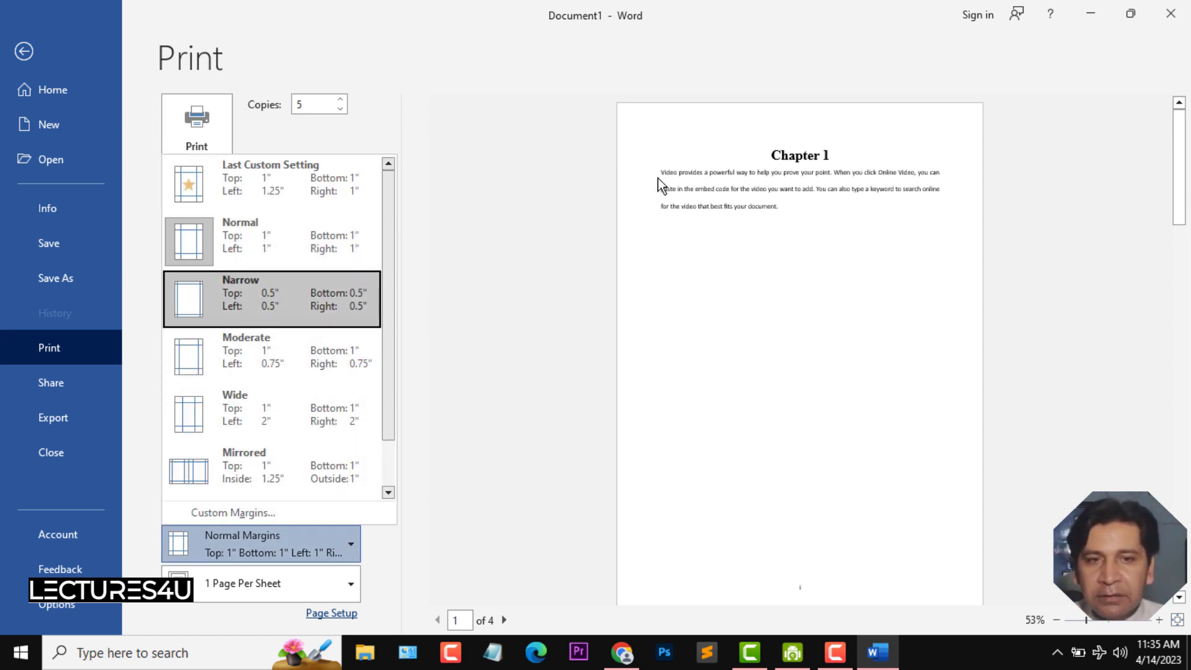
click(295, 314)
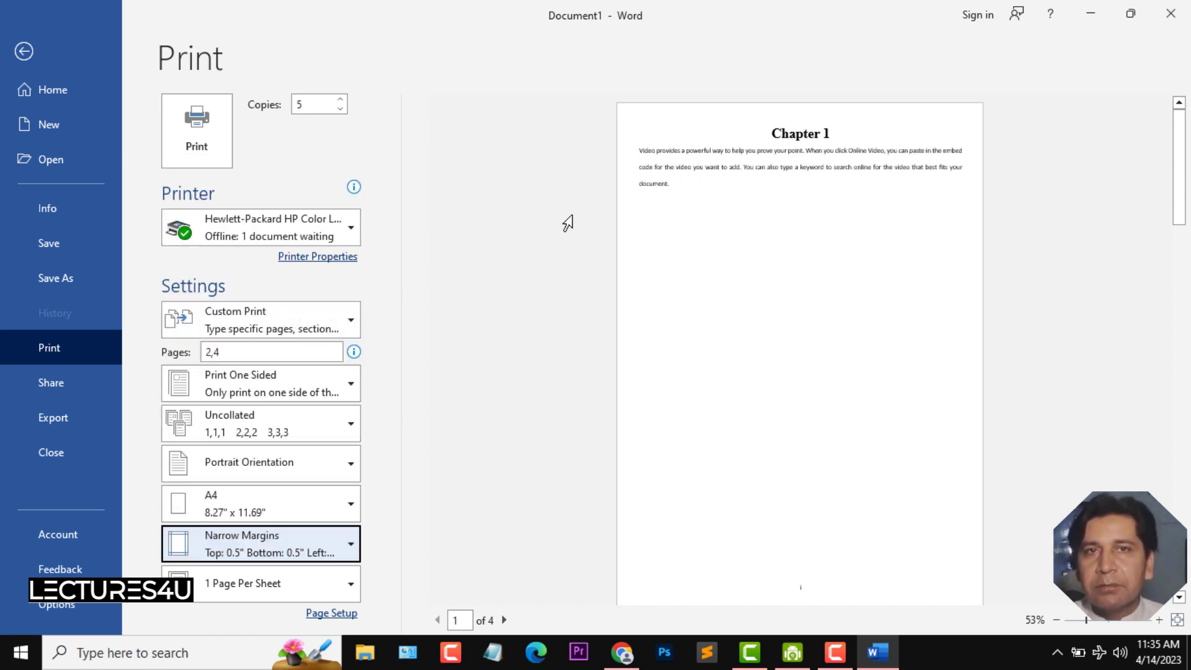
click(295, 551)
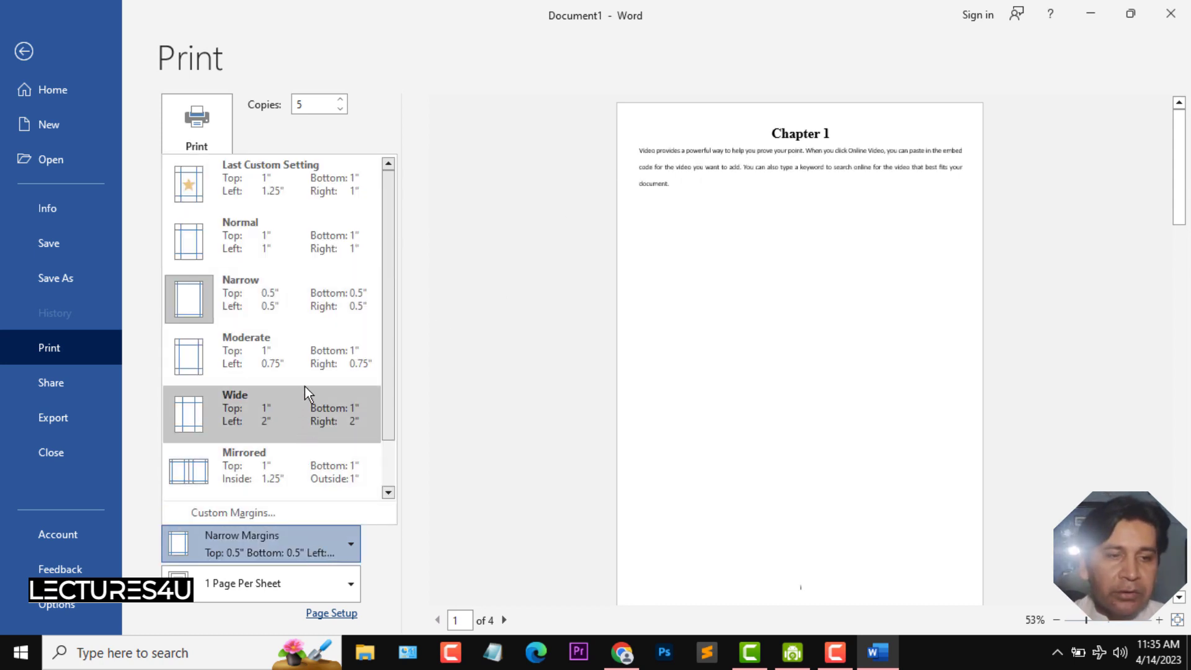
key(Escape)
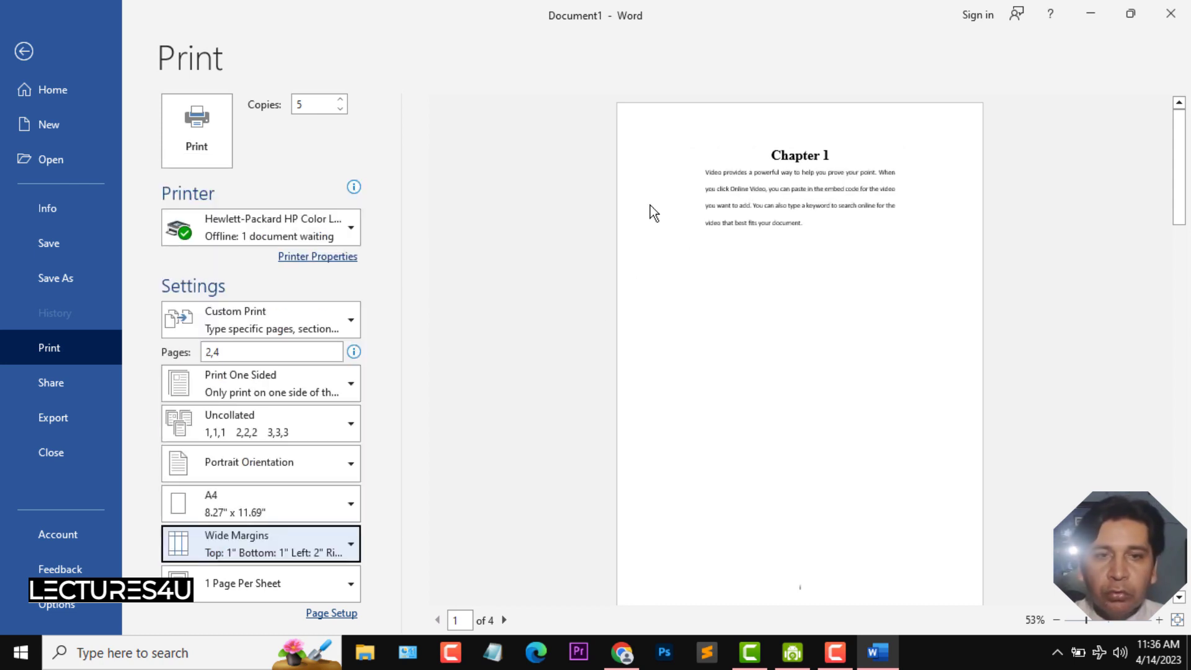
click(350, 537)
click(322, 356)
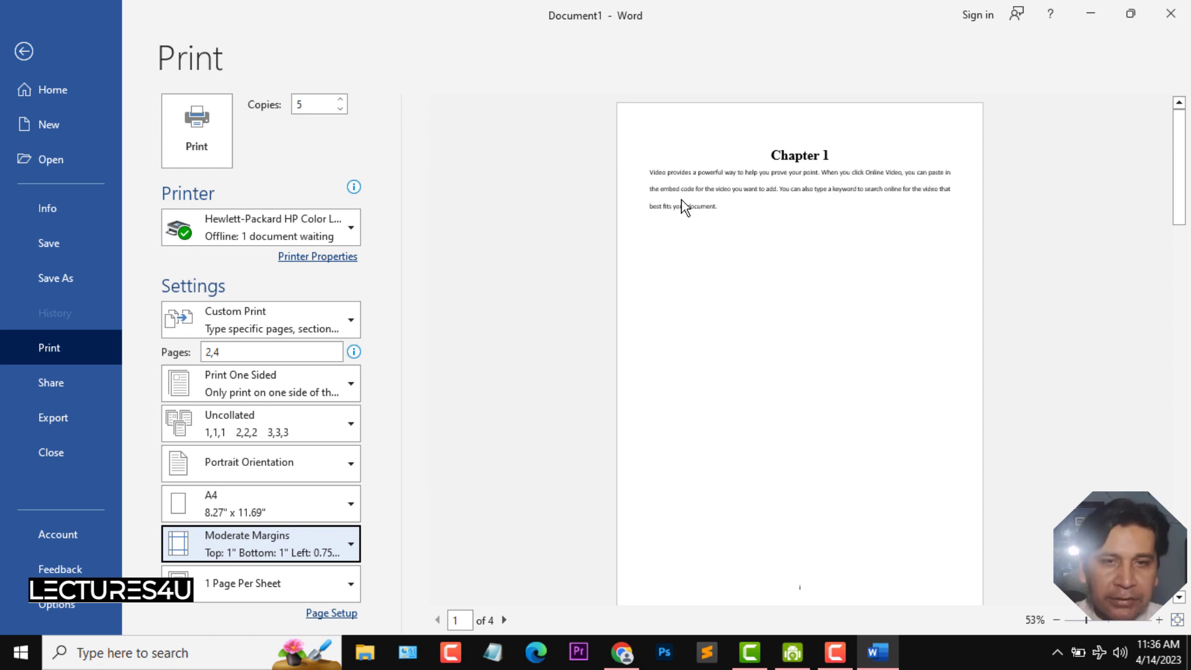
click(333, 538)
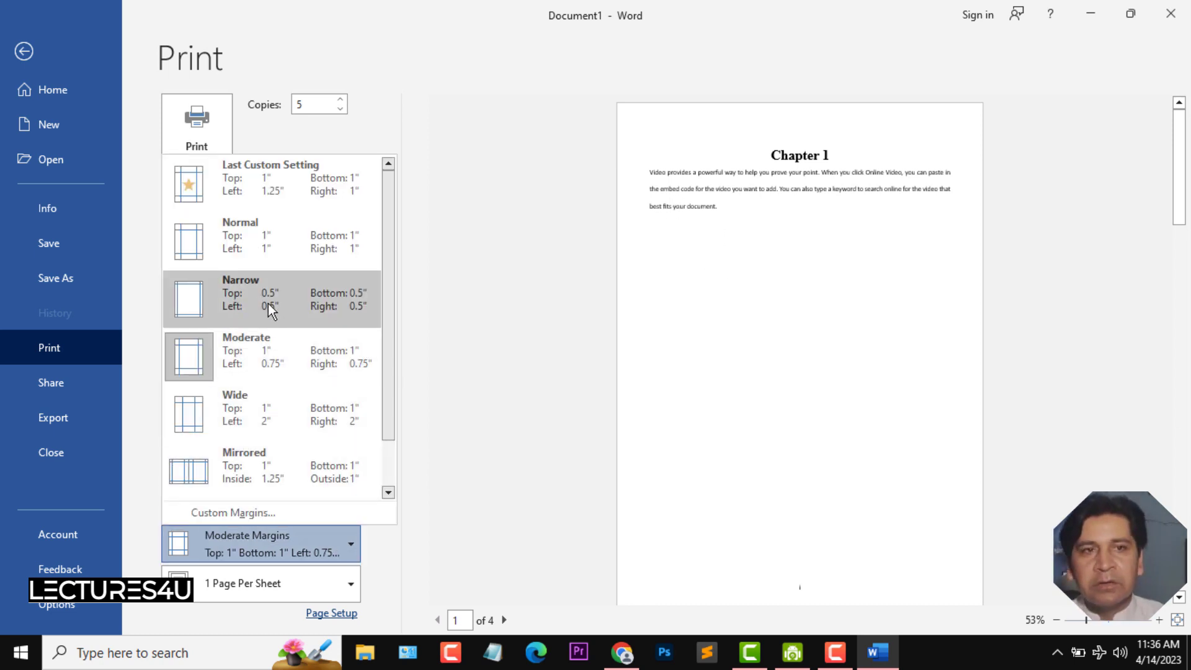
click(304, 252)
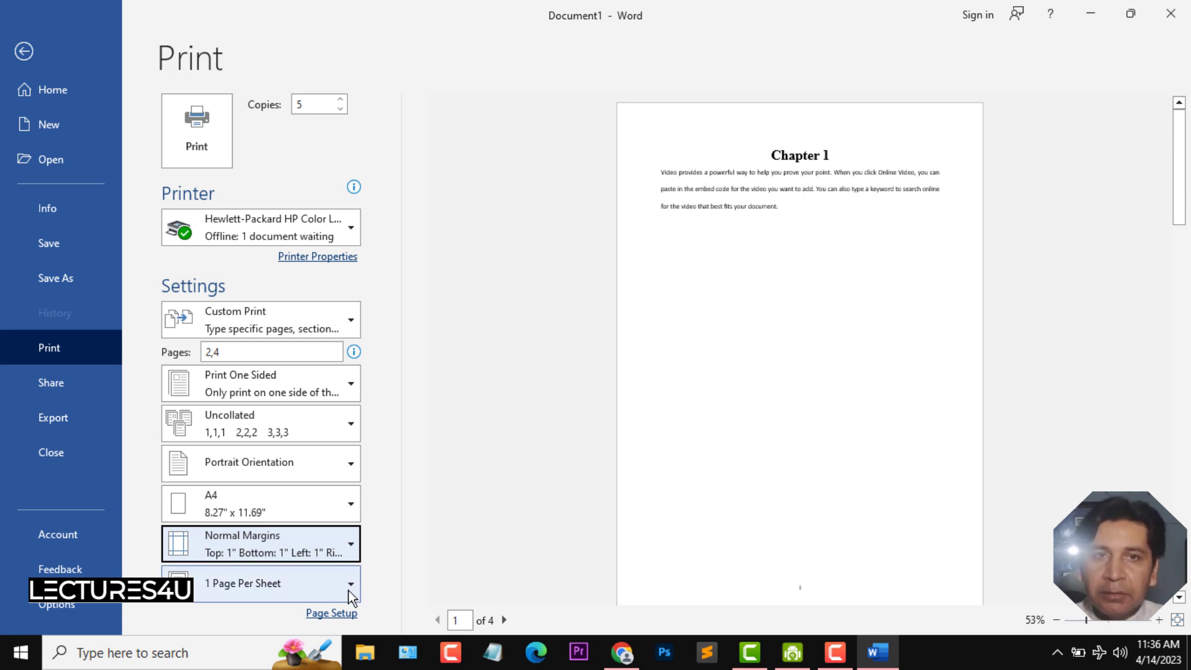
- Set the print layout to 2 Pages Per Sheet
click(273, 584)
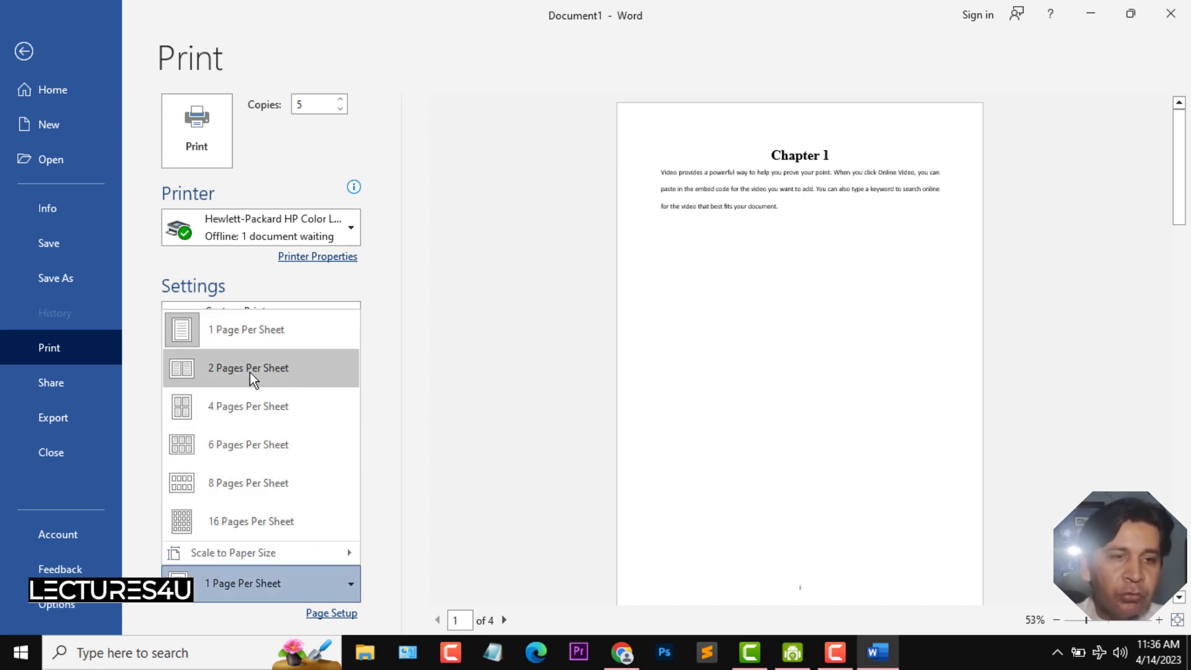
click(506, 404)
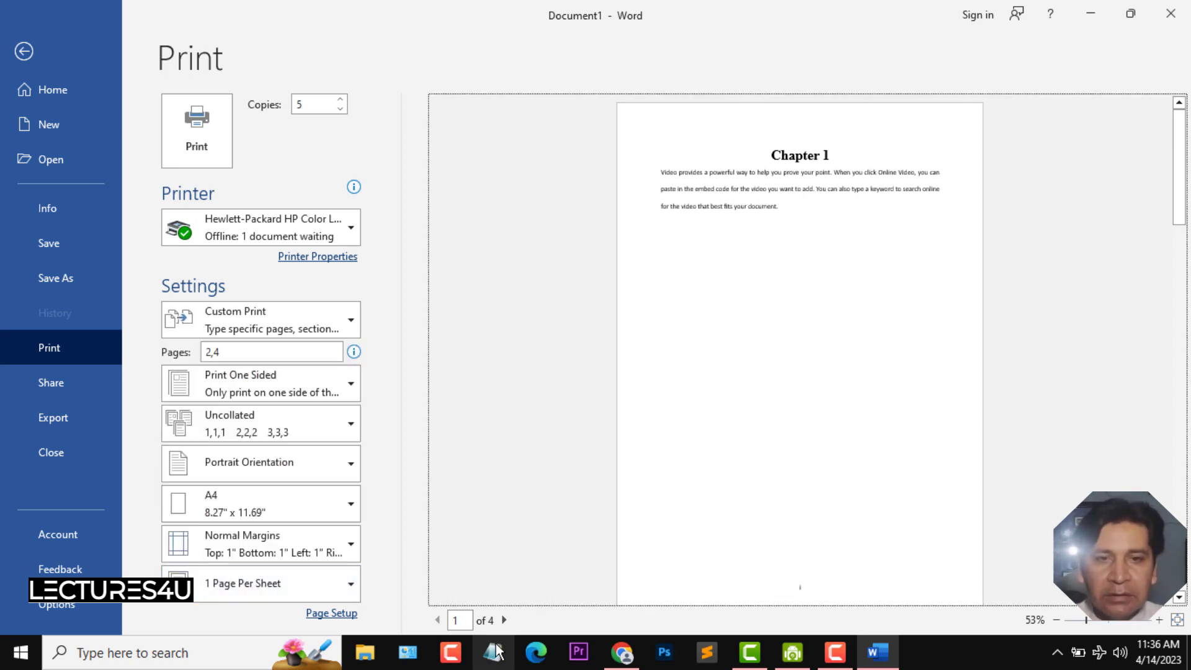
click(504, 620)
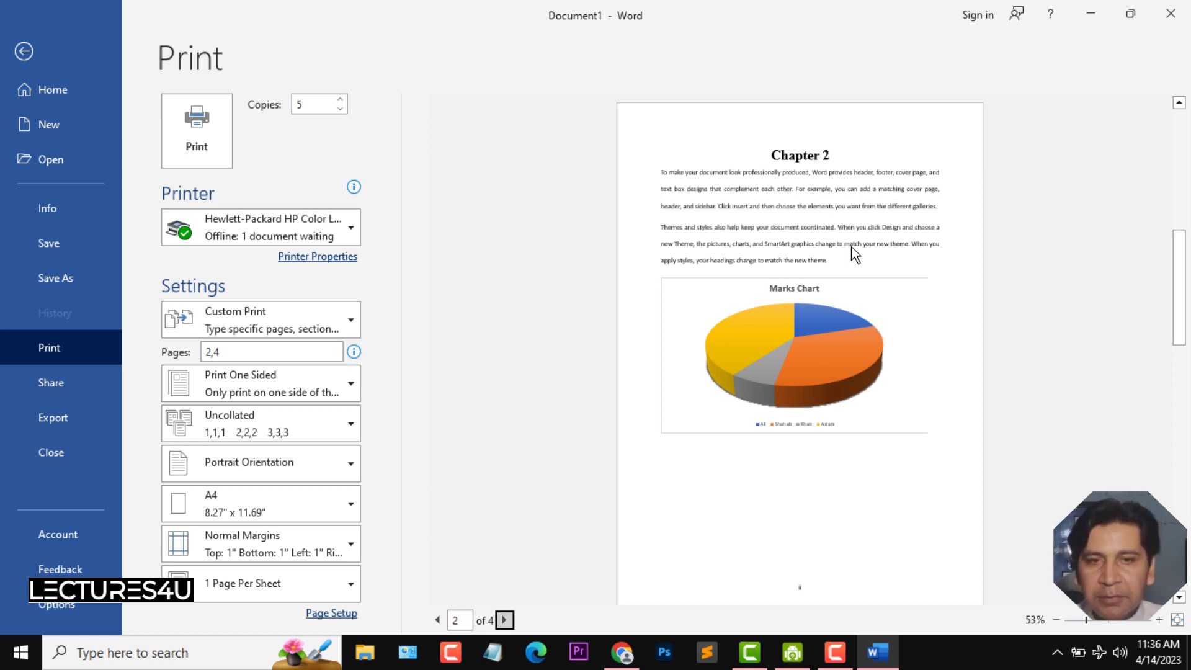
click(309, 583)
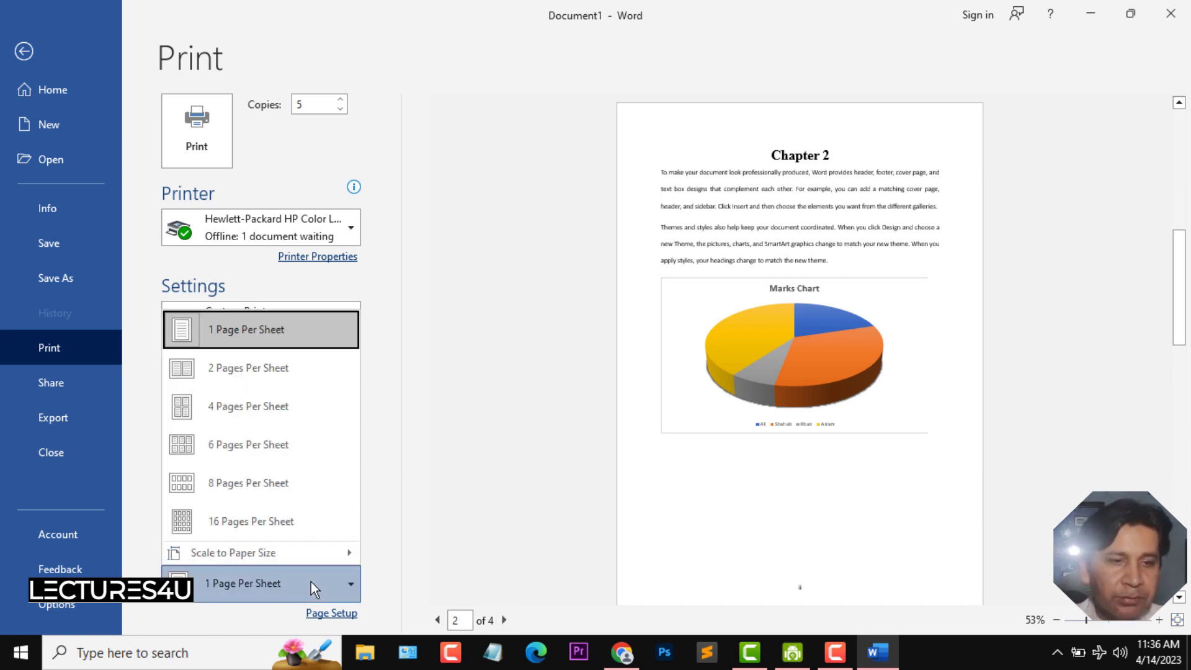
click(277, 376)
click(278, 375)
click(441, 509)
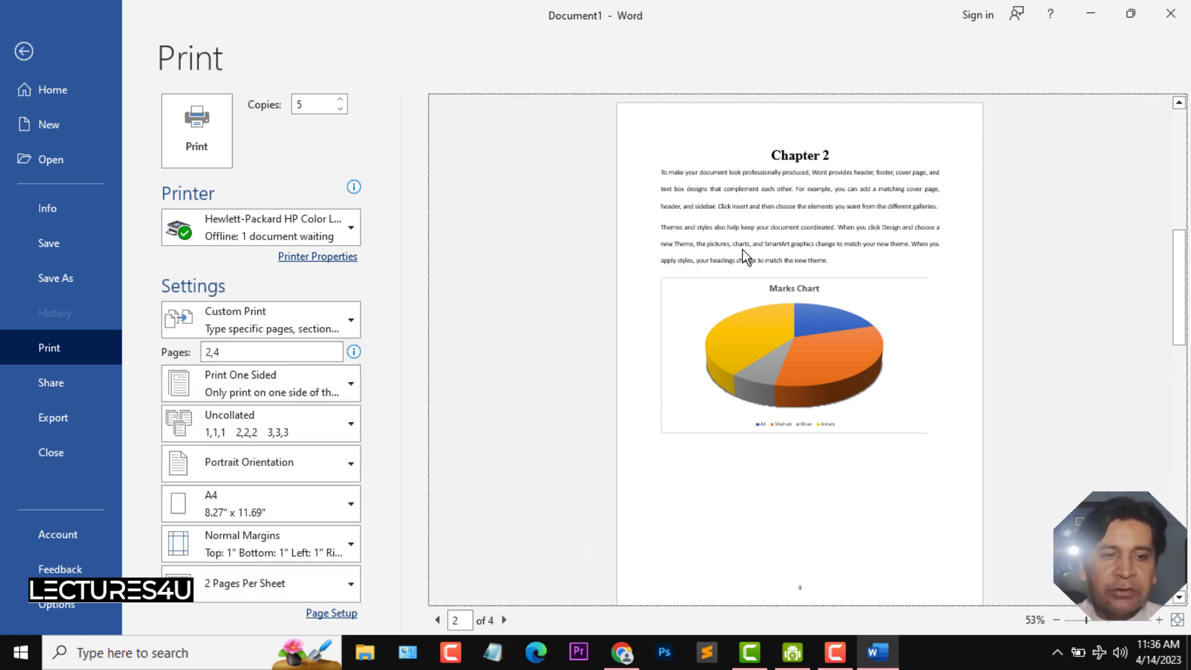
- Return to the first page of the print preview and review the pages-per-sheet options
click(437, 619)
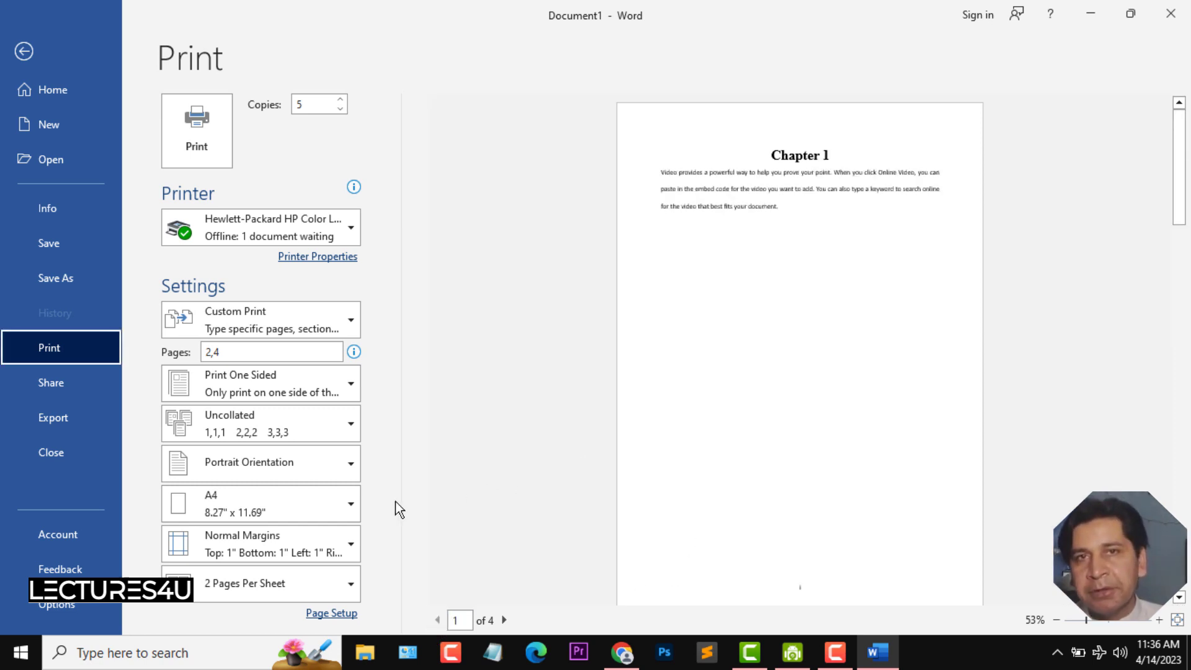
click(351, 586)
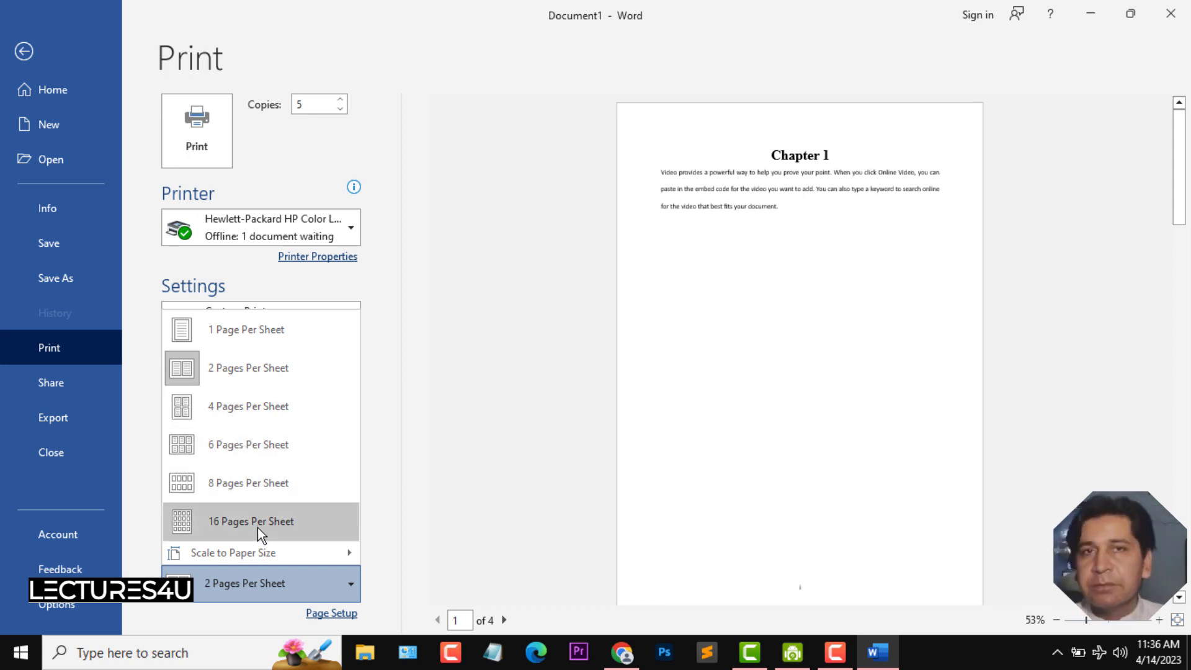
click(526, 355)
- Leave the print screen and go back to the document
click(24, 50)
click(22, 43)
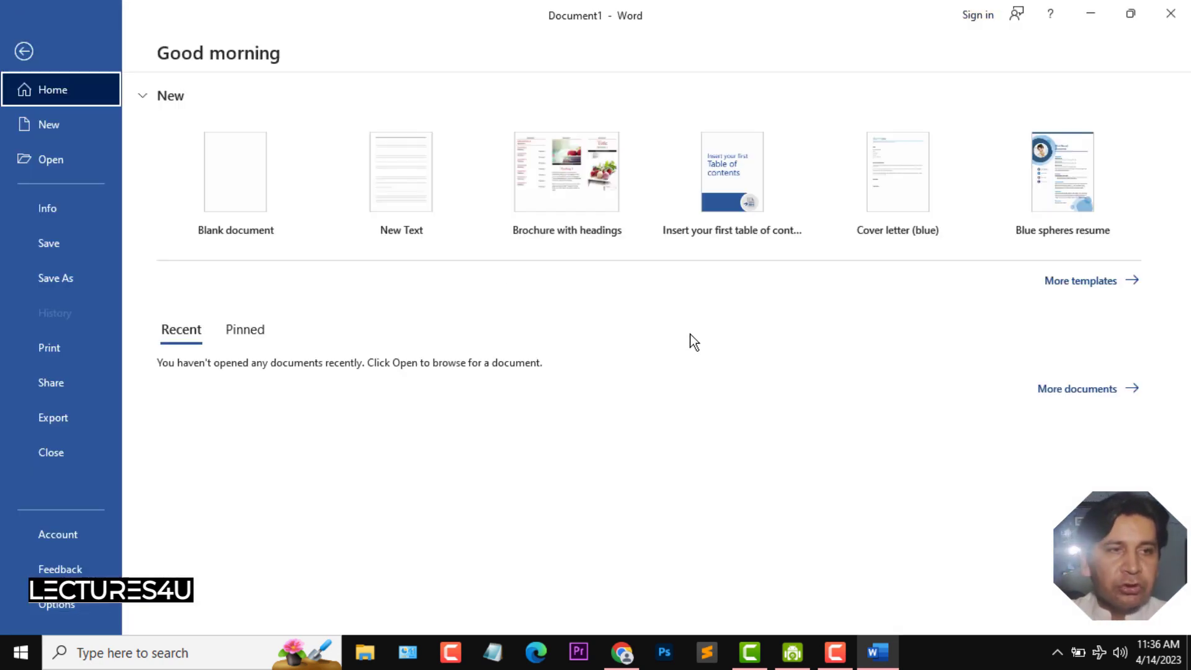
click(26, 51)
click(22, 43)
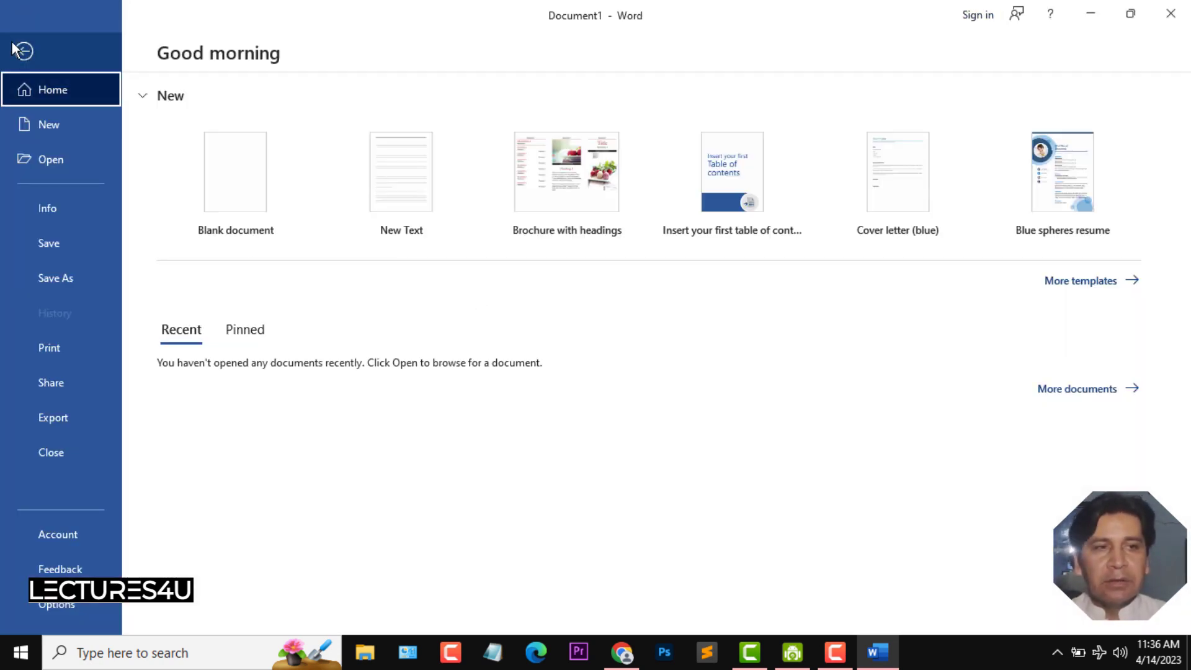
click(23, 52)
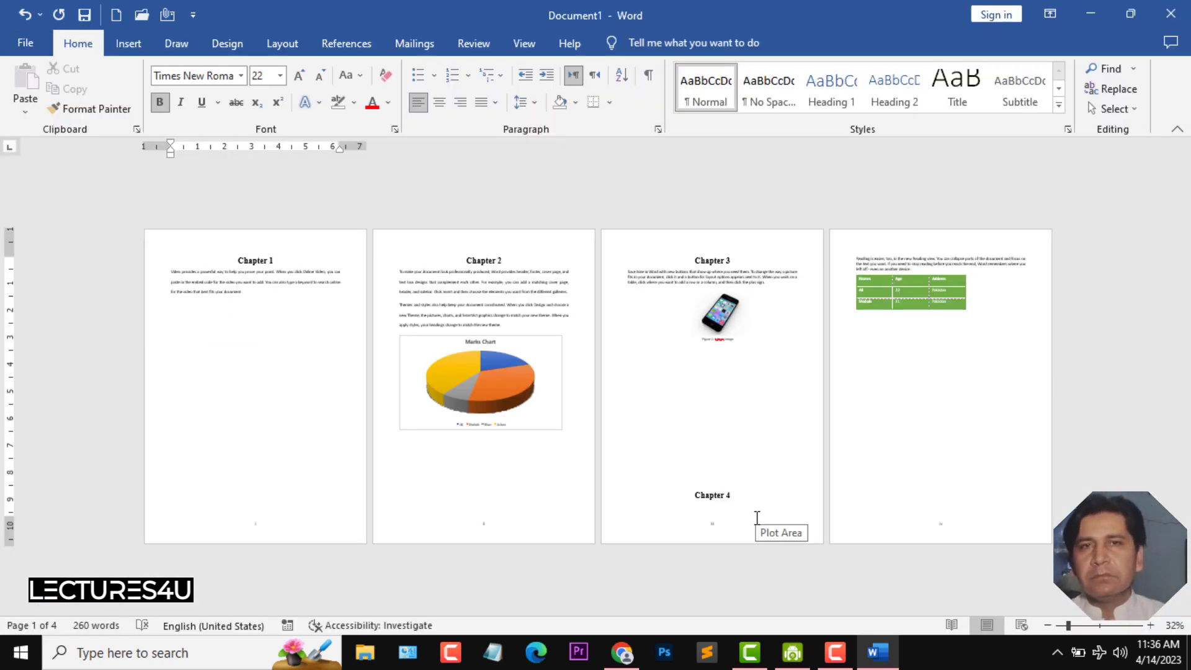
- Create a new document from the Blue spheres resume template
click(24, 43)
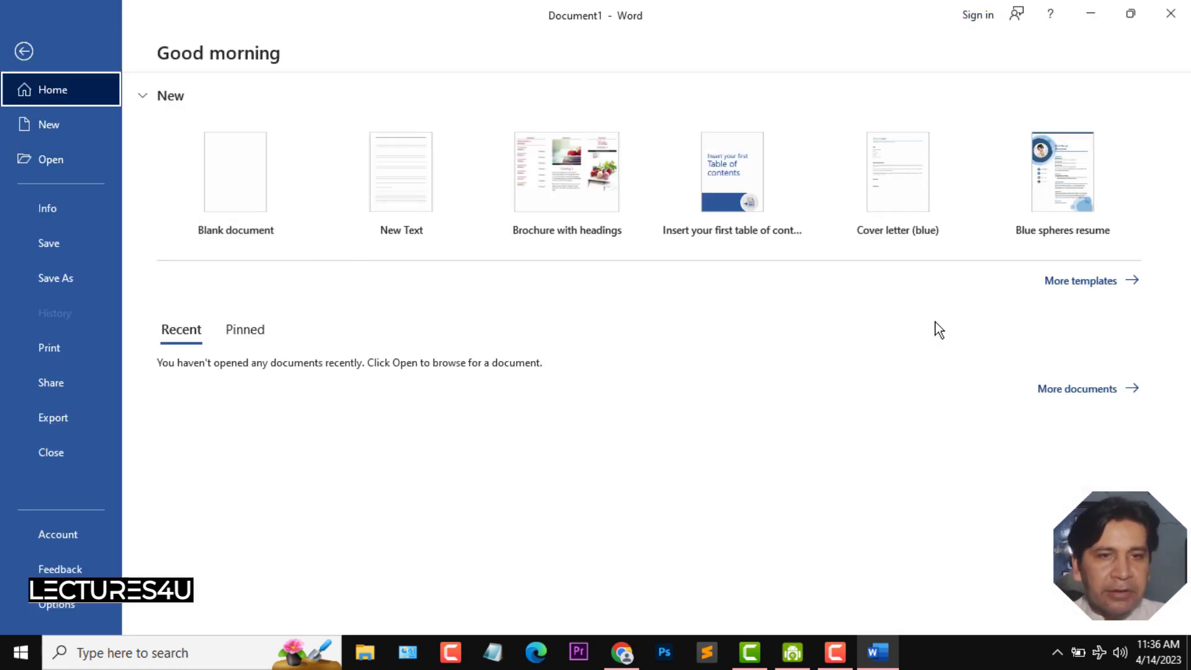
click(50, 124)
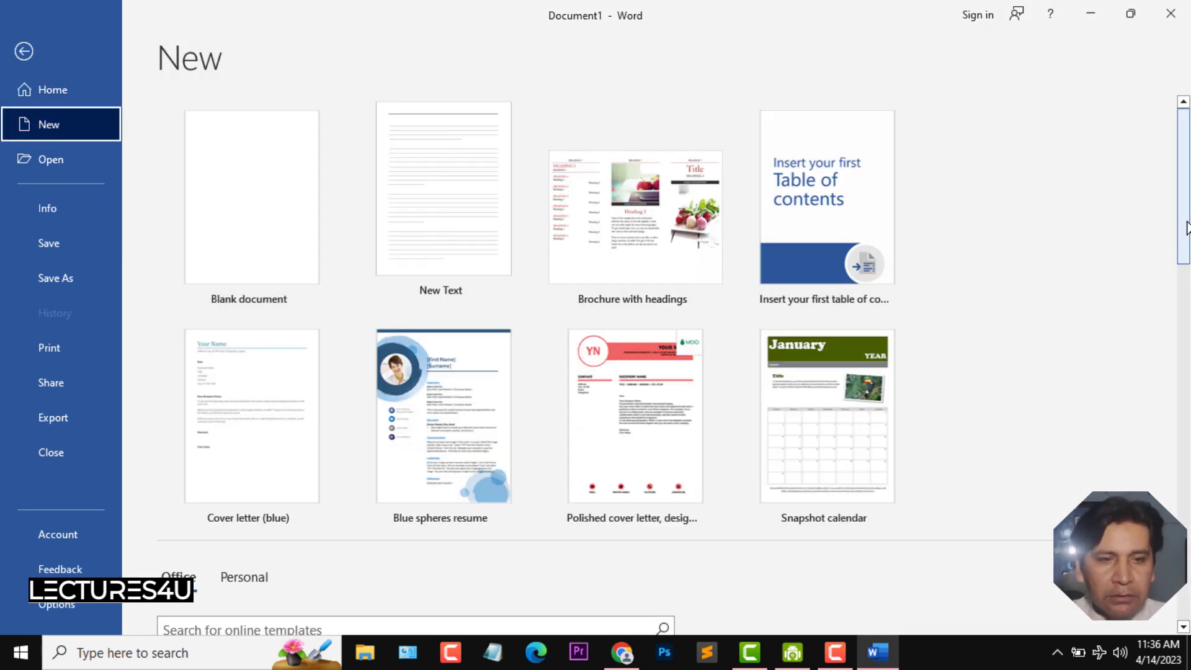
scroll(1185, 236, down, 1)
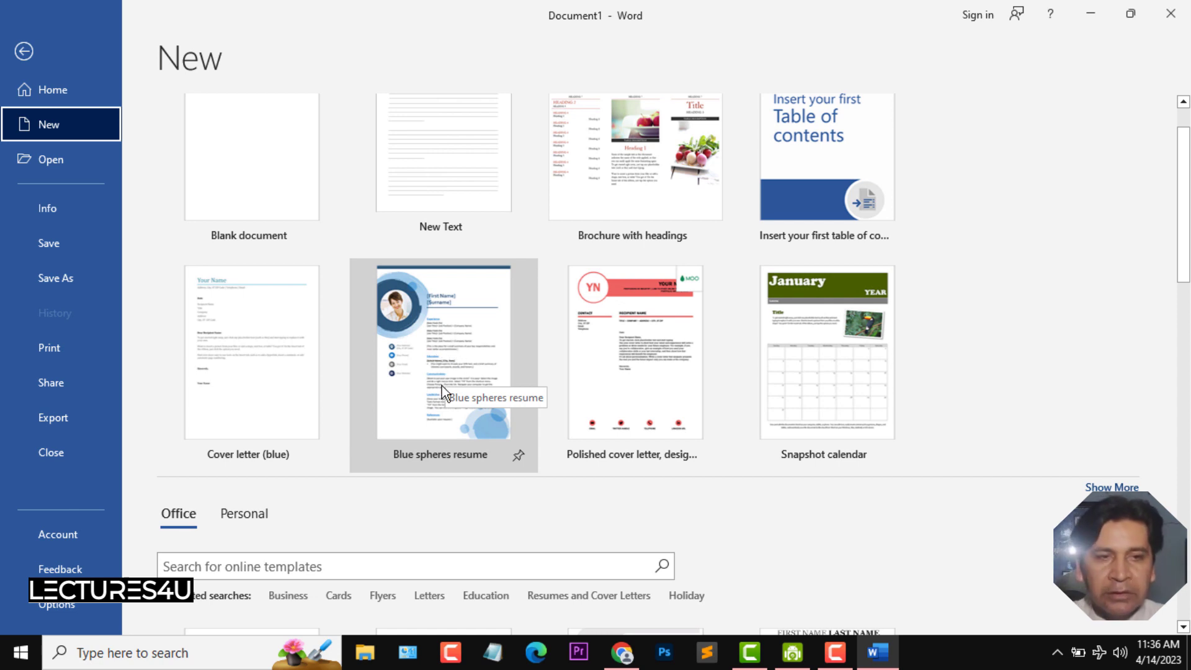
click(451, 334)
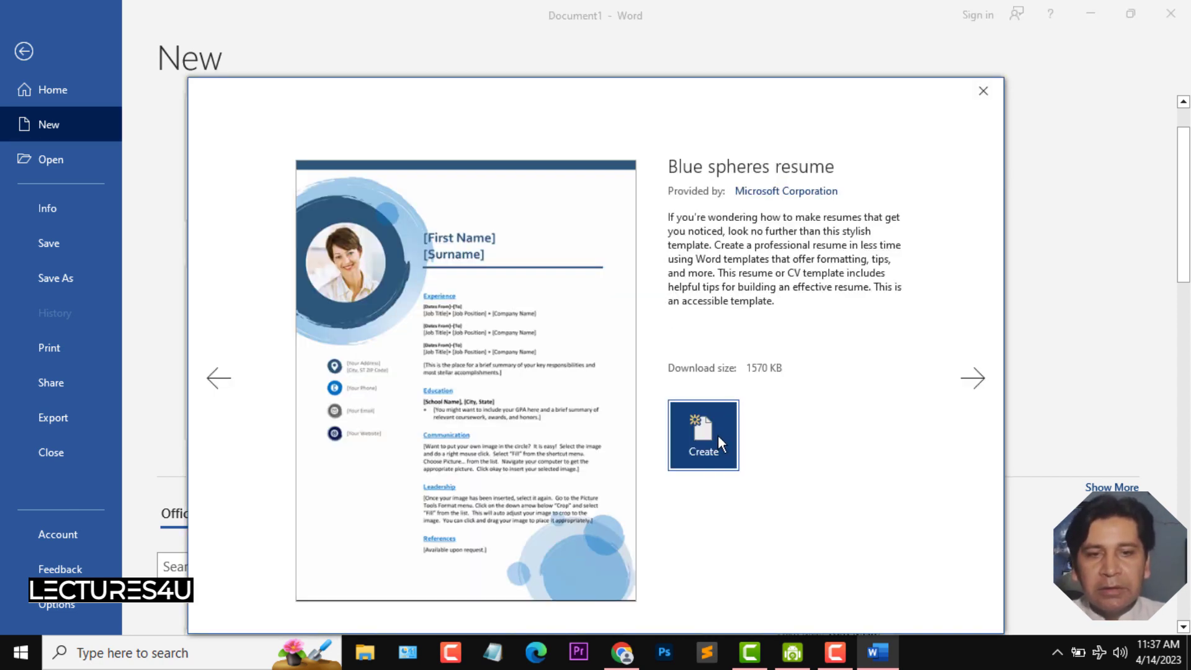
click(716, 435)
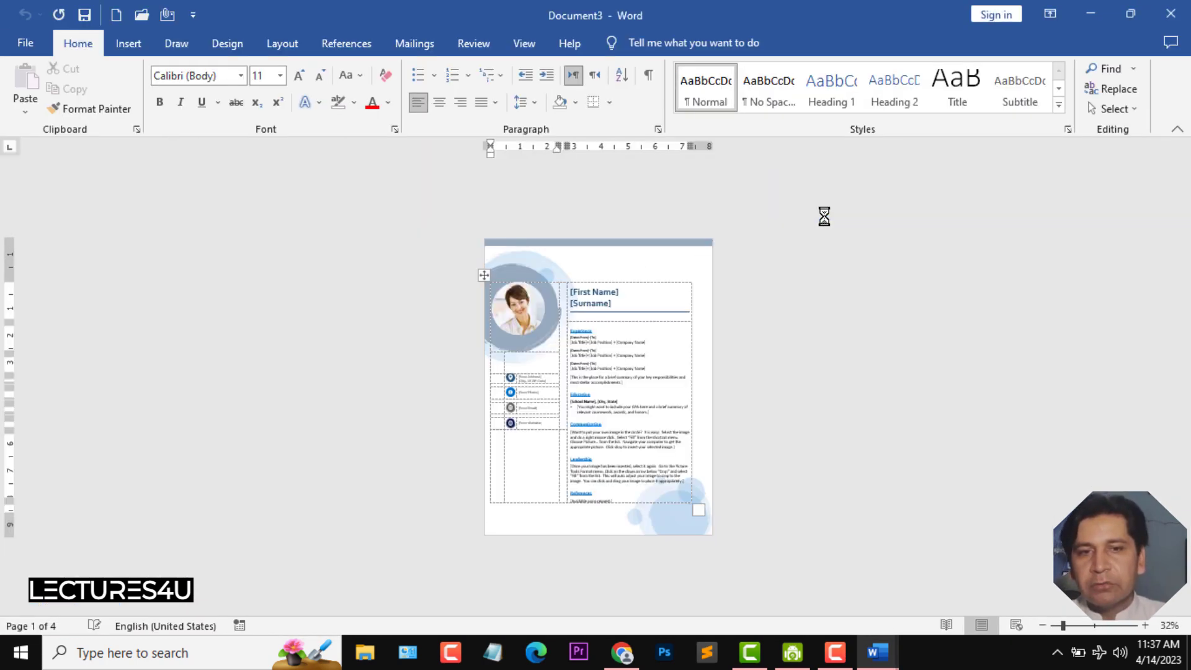
- Fill the resume's first-name placeholder with a full name and the surname placeholder with ABC
click(1082, 623)
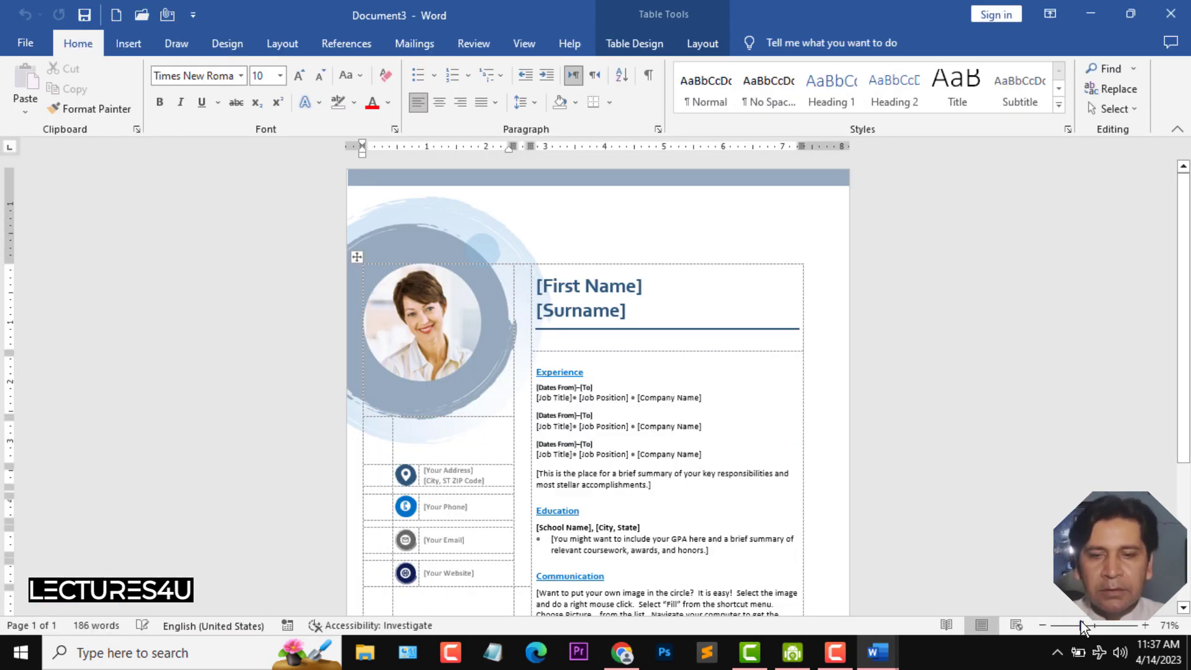
click(613, 284)
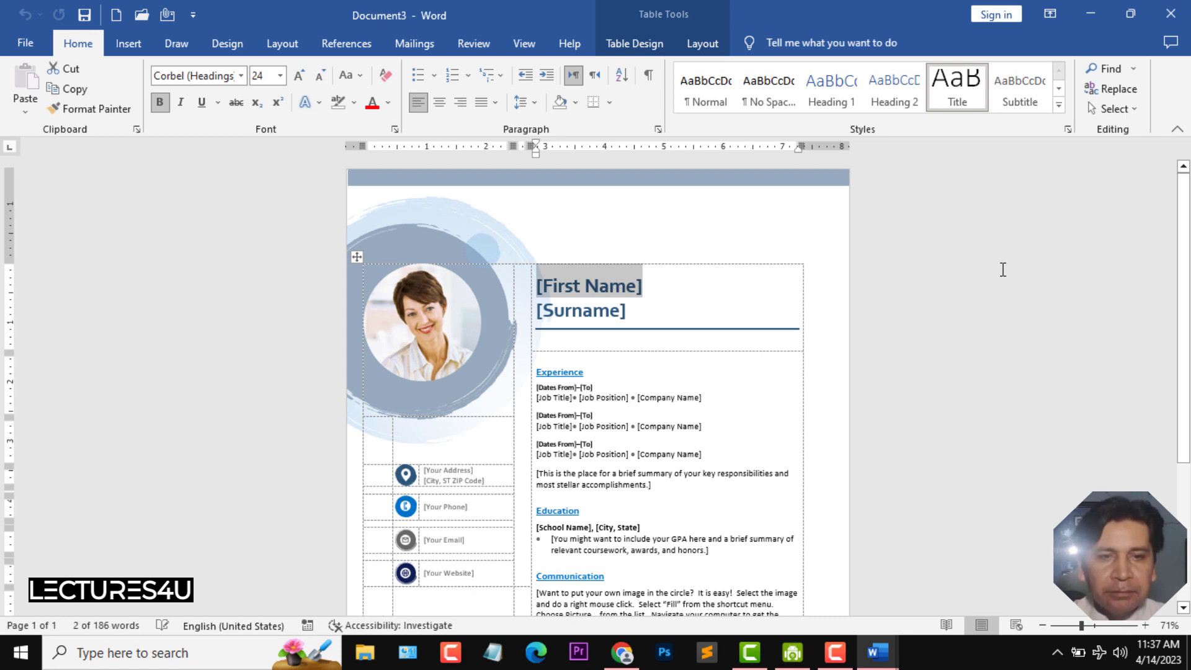
text(Majid Shahab)
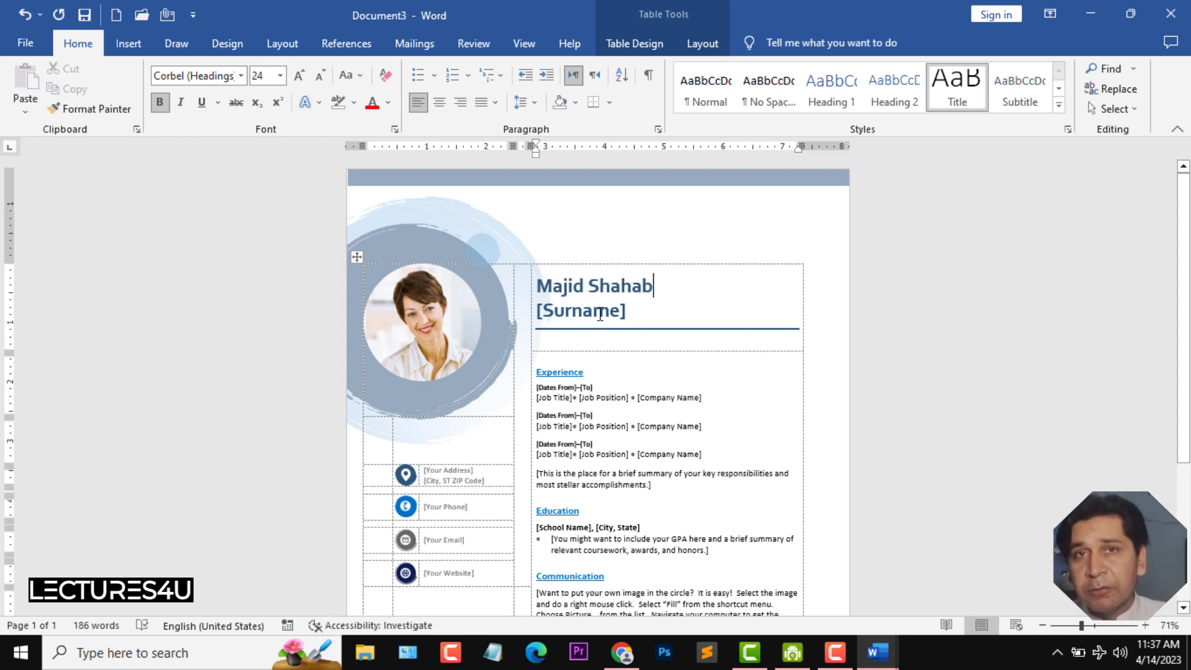
key(Down)
text(ABC)
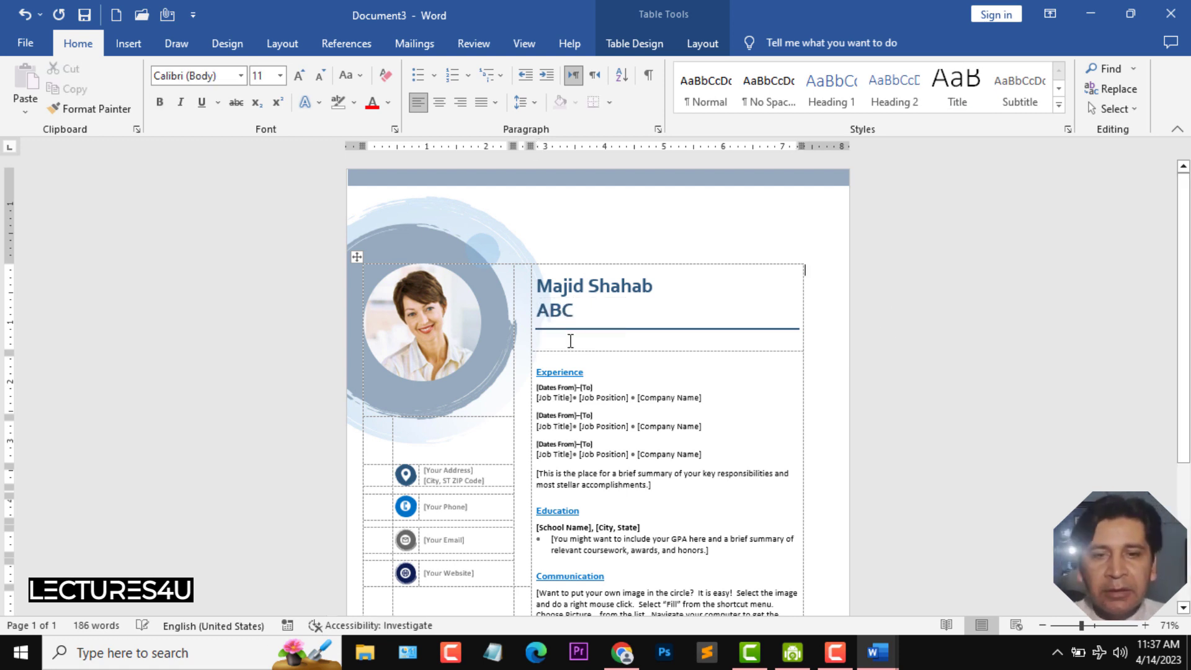
click(421, 352)
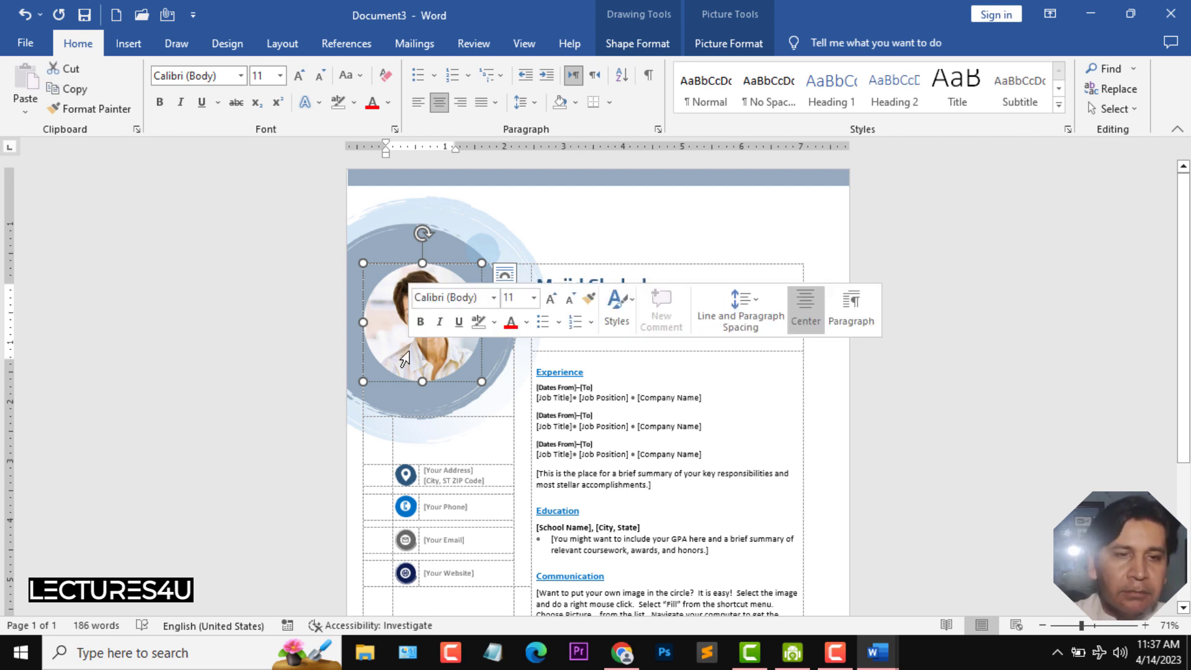
click(409, 363)
click(129, 43)
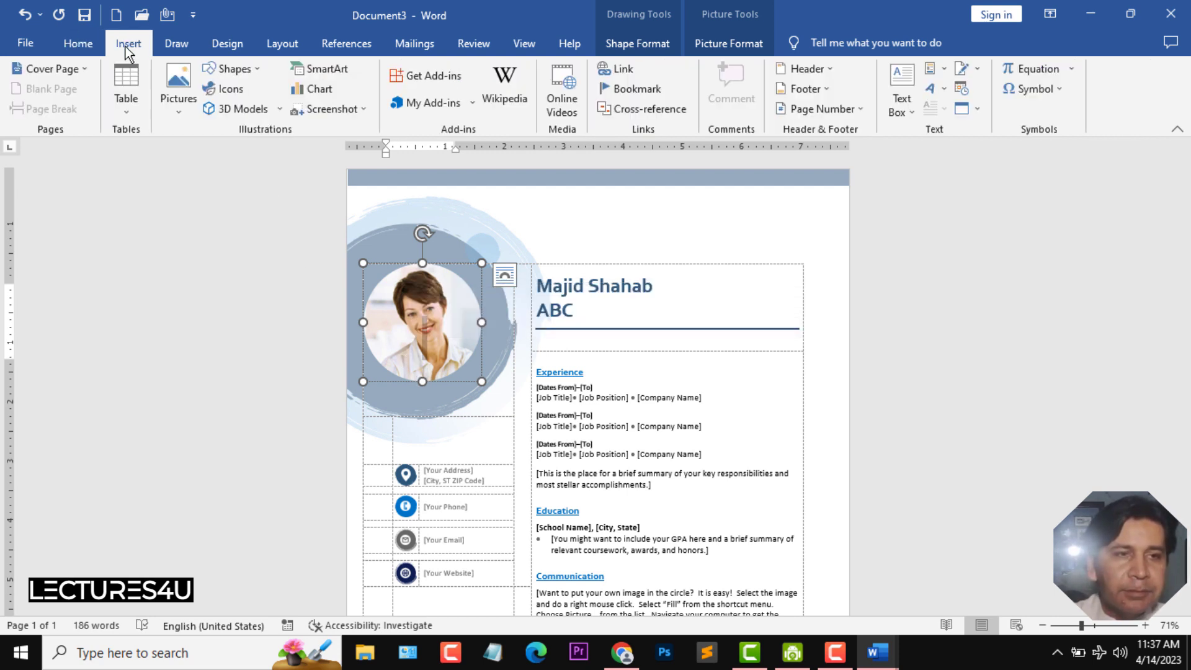
click(186, 108)
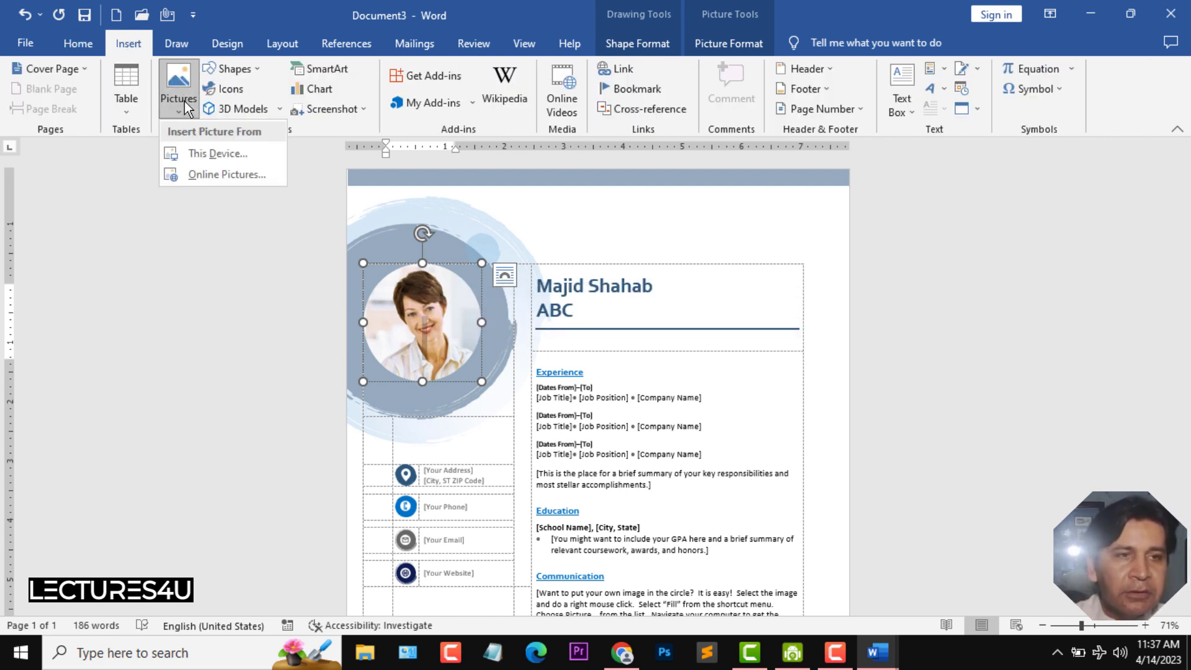
click(218, 171)
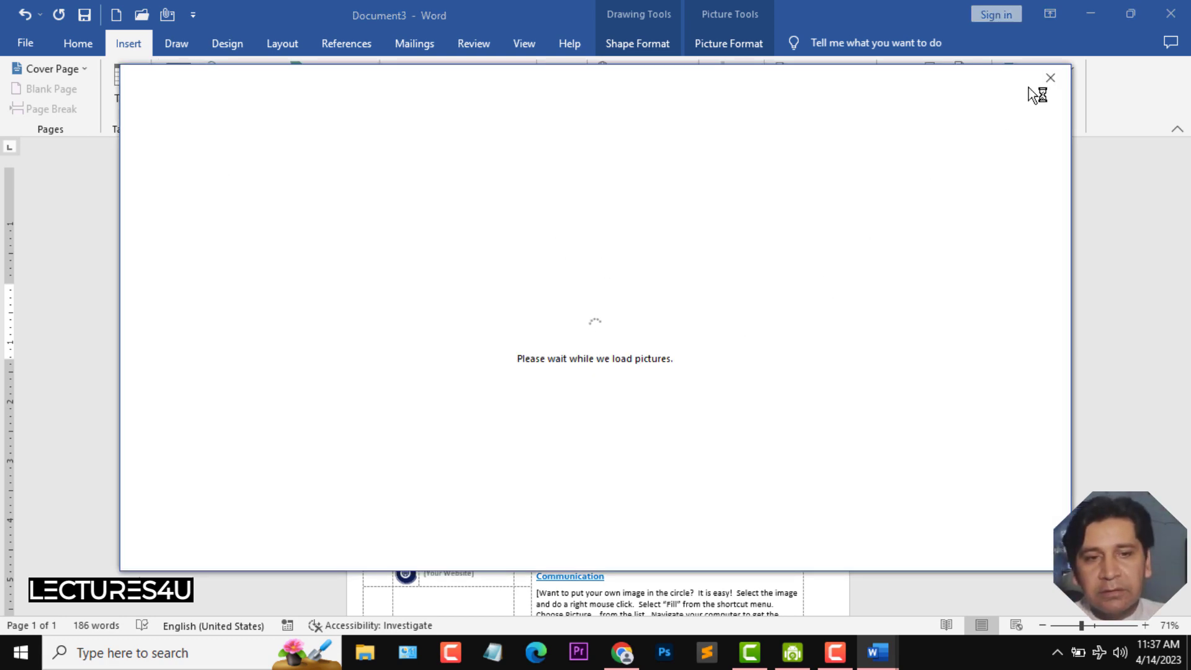
click(1048, 77)
click(1047, 77)
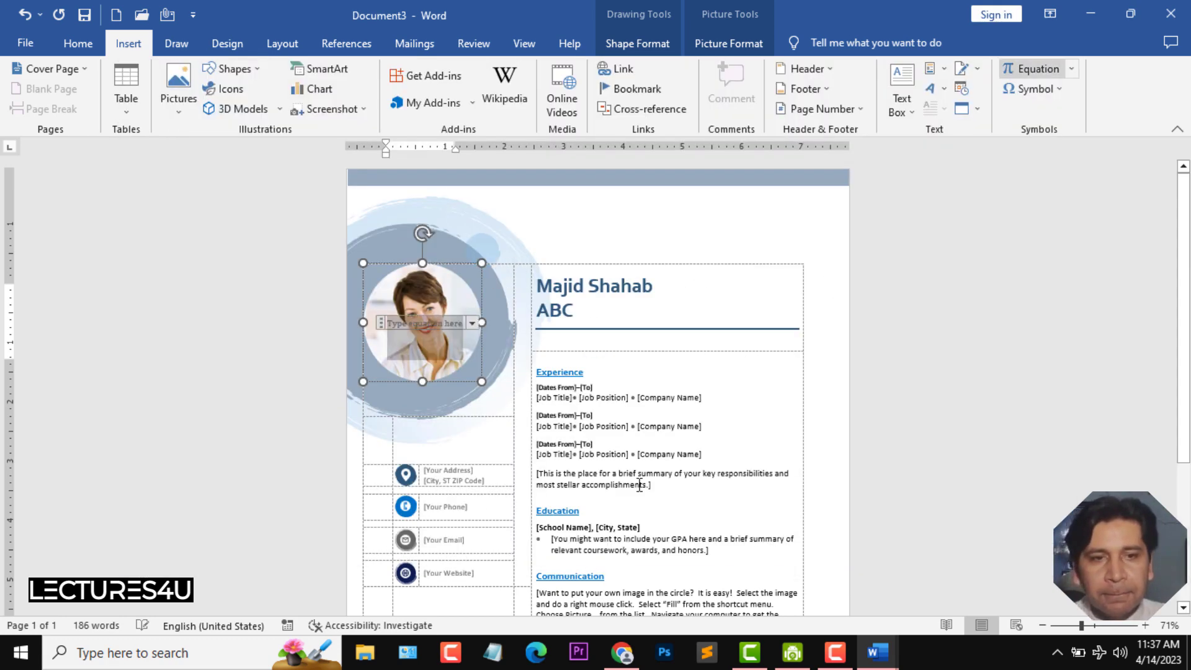
- Replace the first job title line under Experience with the text sfddasasdasd
drag(1186, 260, 1186, 358)
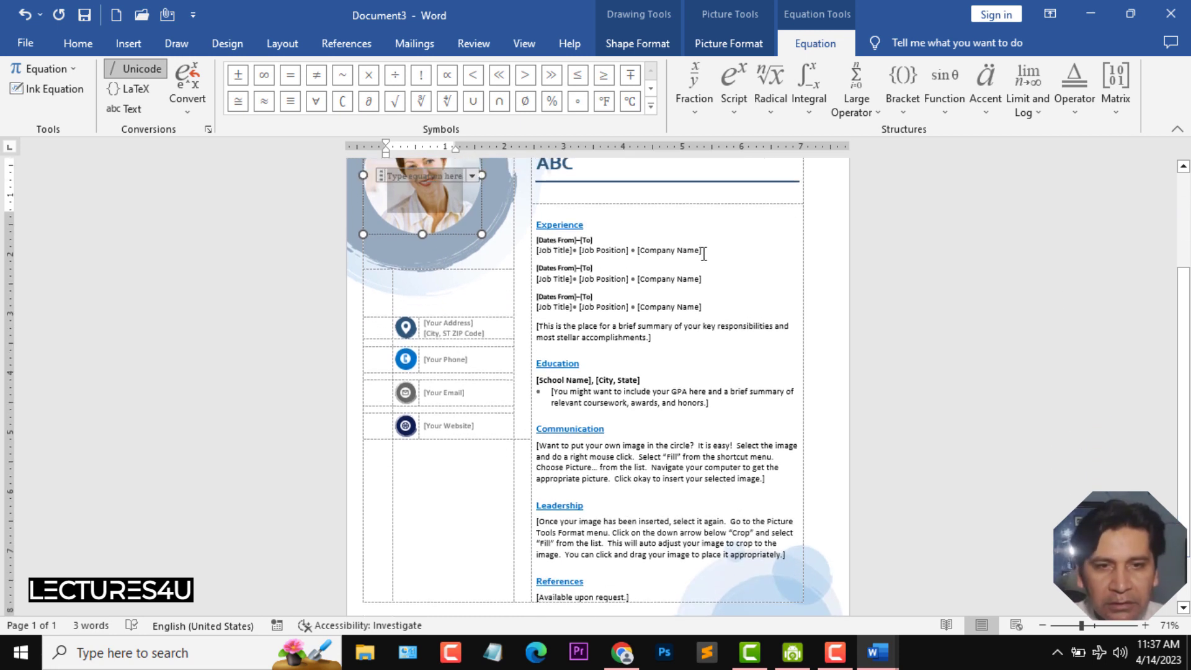
drag(703, 251, 536, 251)
text(sfddasasdasd)
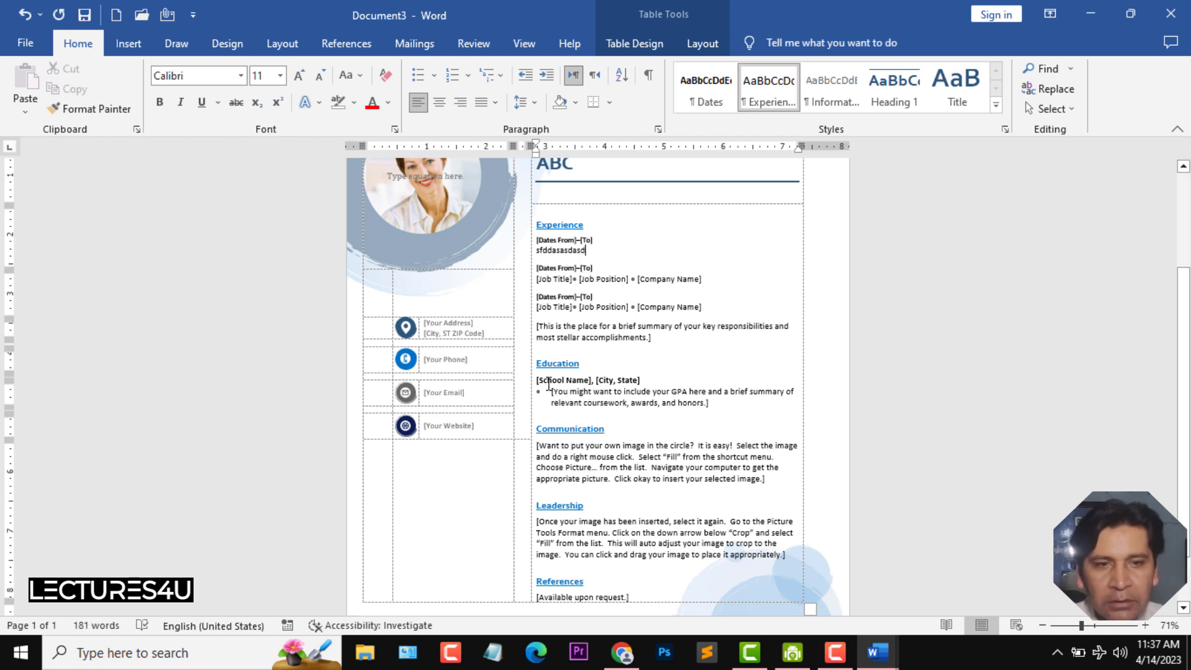
- Replace the Education bullet text with asdasdasdasdas
click(606, 405)
drag(605, 405, 711, 405)
text(asdasdasdasdas)
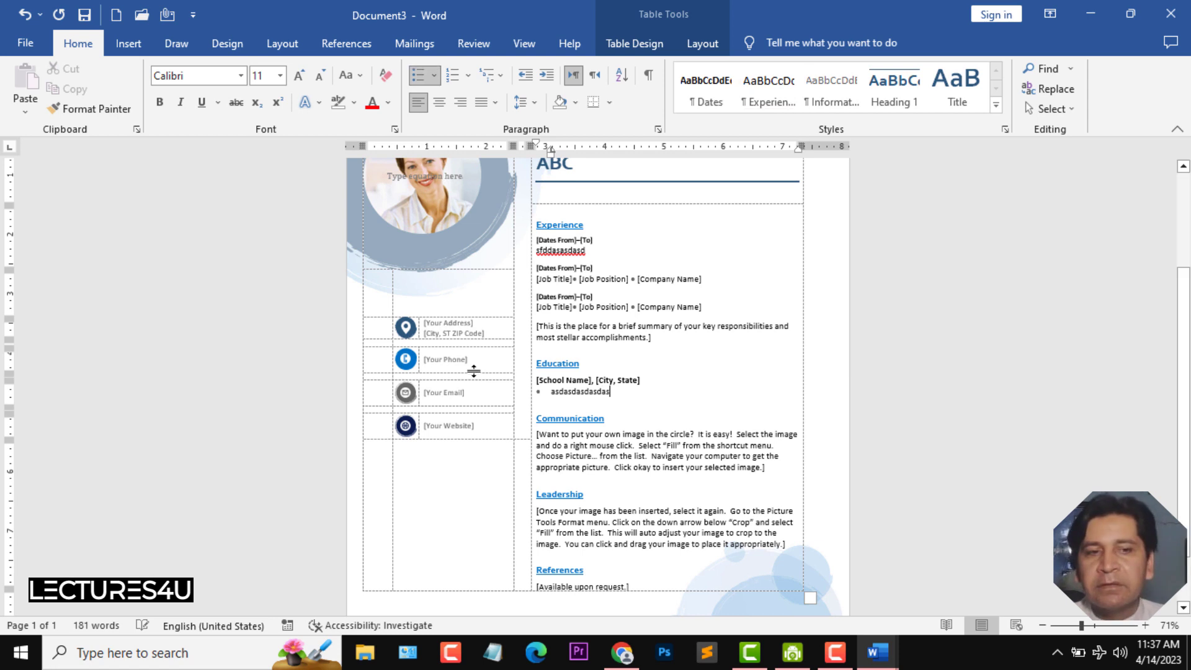
- Enter a phone number in the phone placeholder and sample text asdasda in the e-mail placeholder
click(447, 359)
text(2321321)
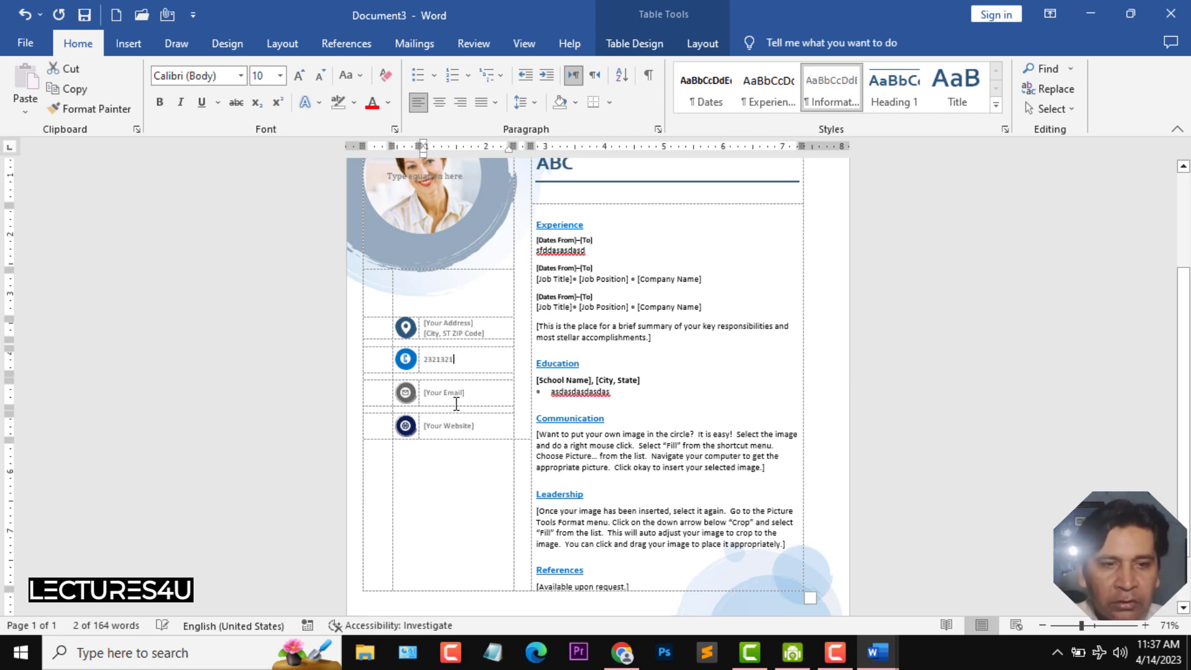
click(447, 393)
text(asdasda)
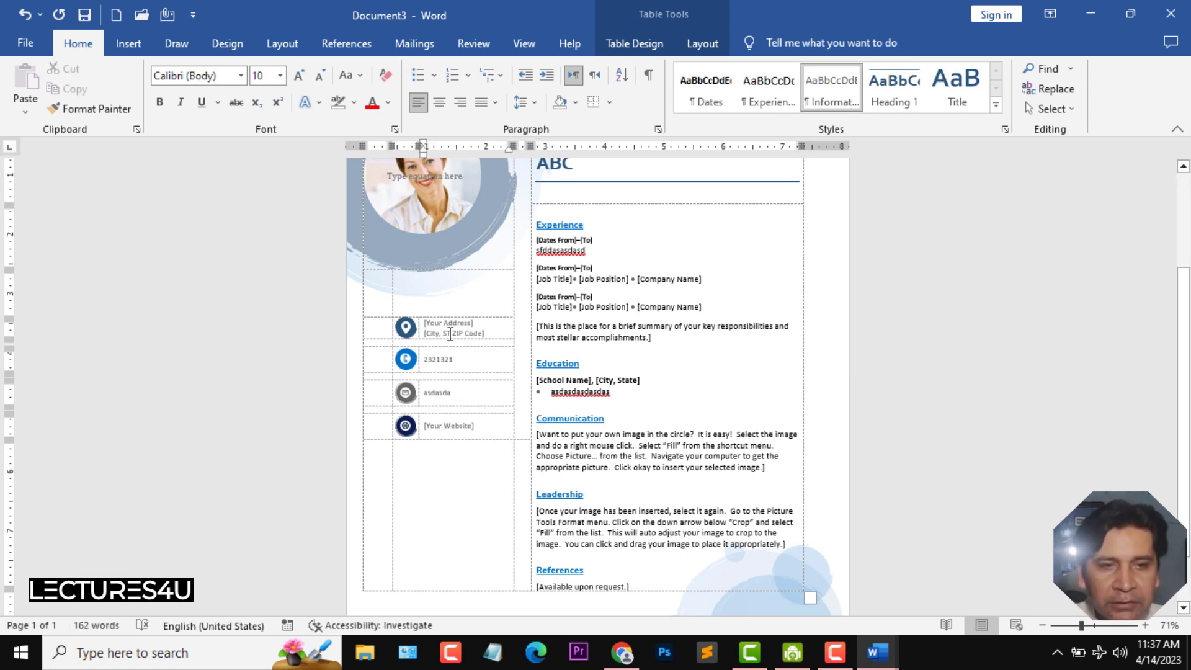